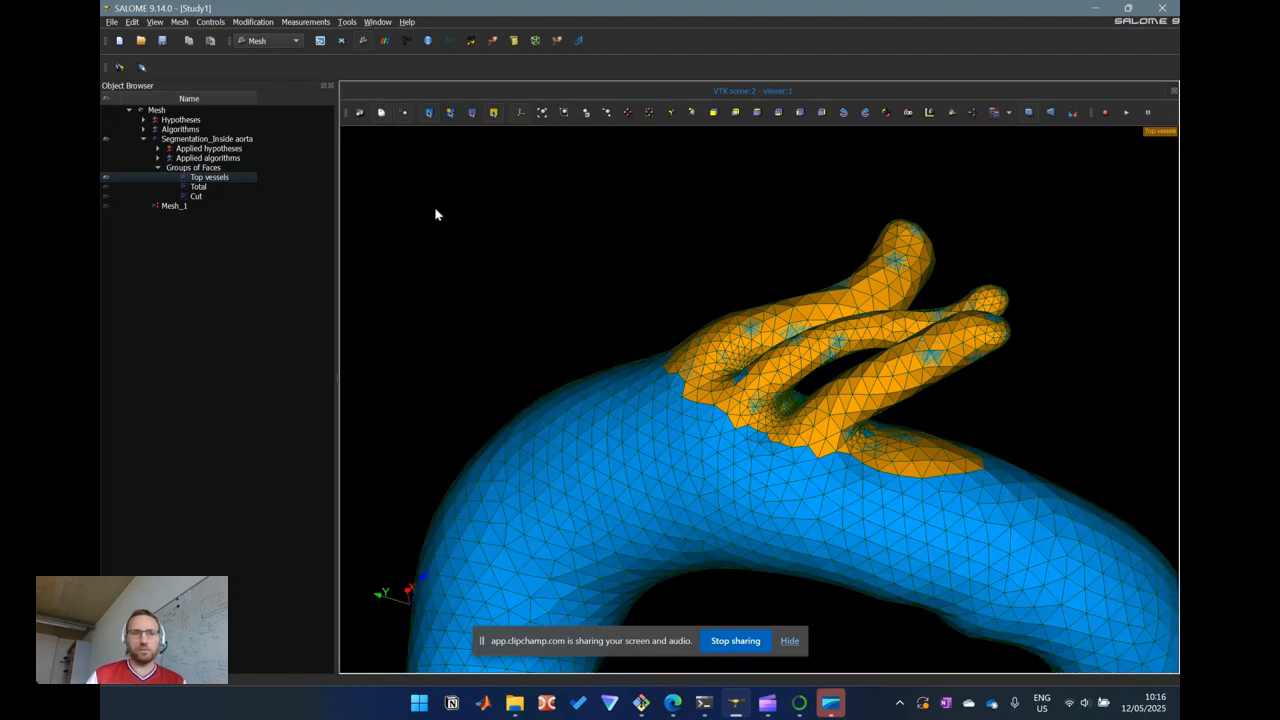
pyautogui.click(112, 22)
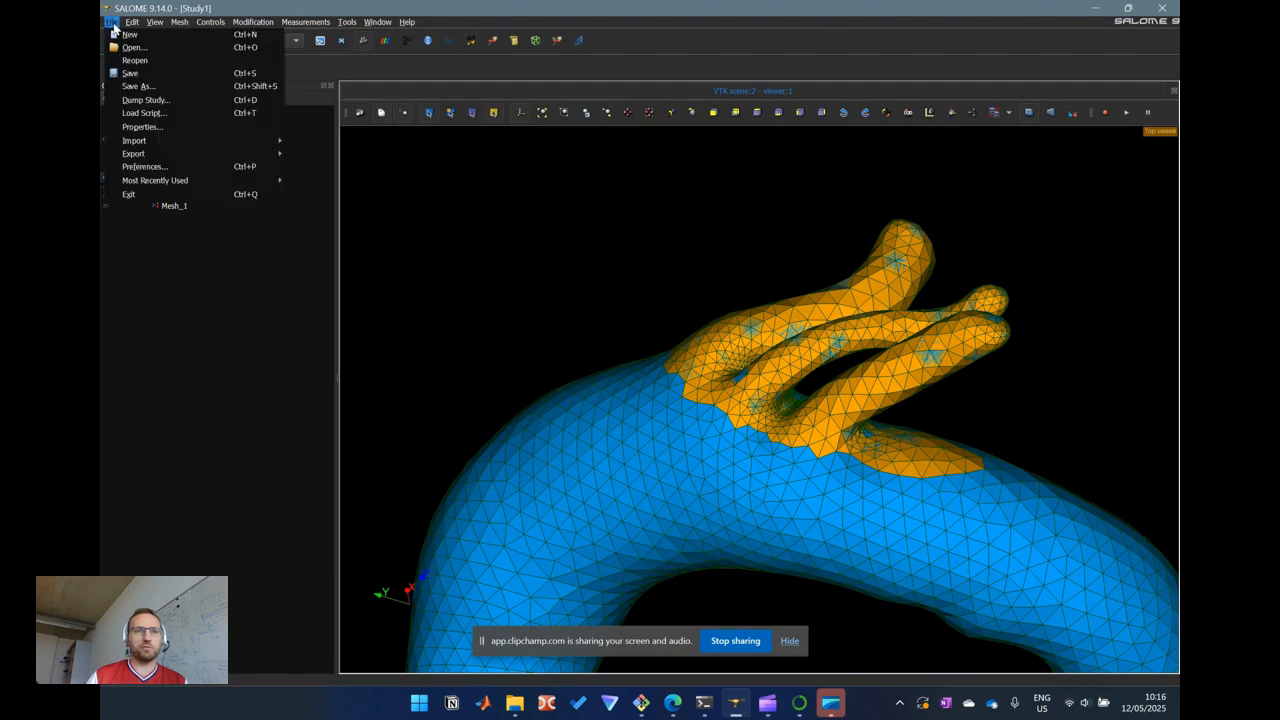
pyautogui.click(157, 76)
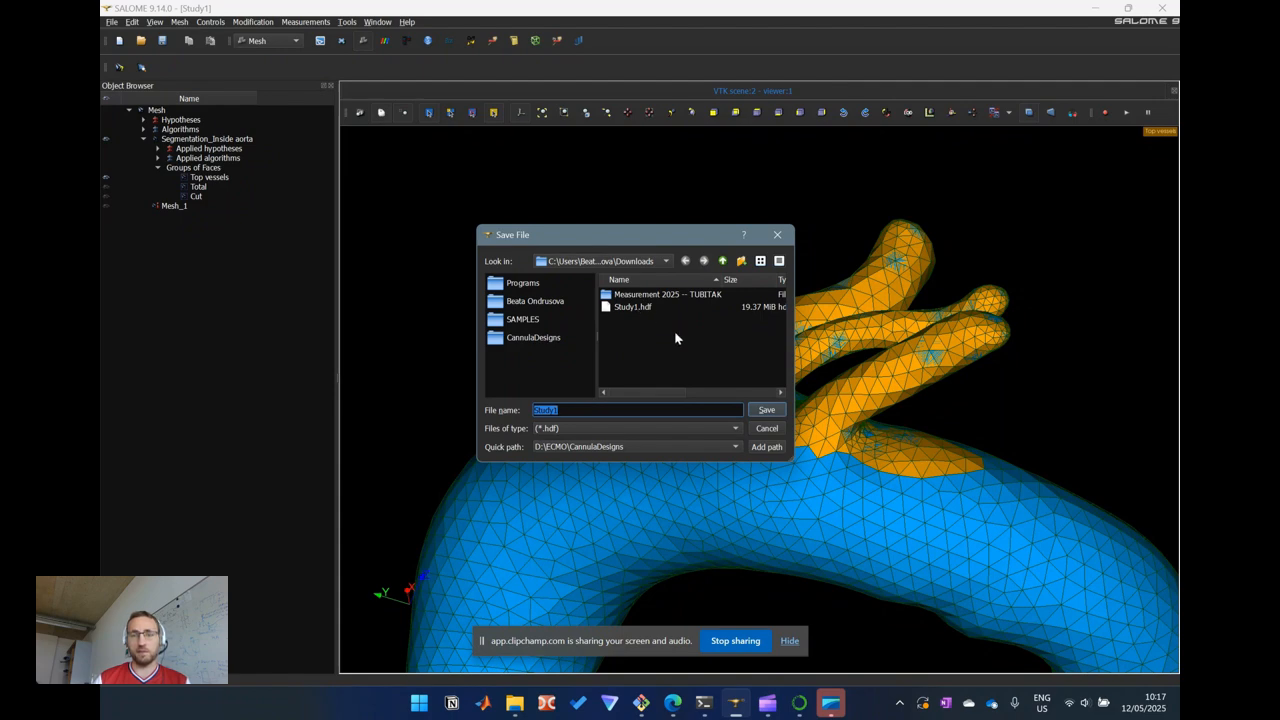
pyautogui.click(770, 428)
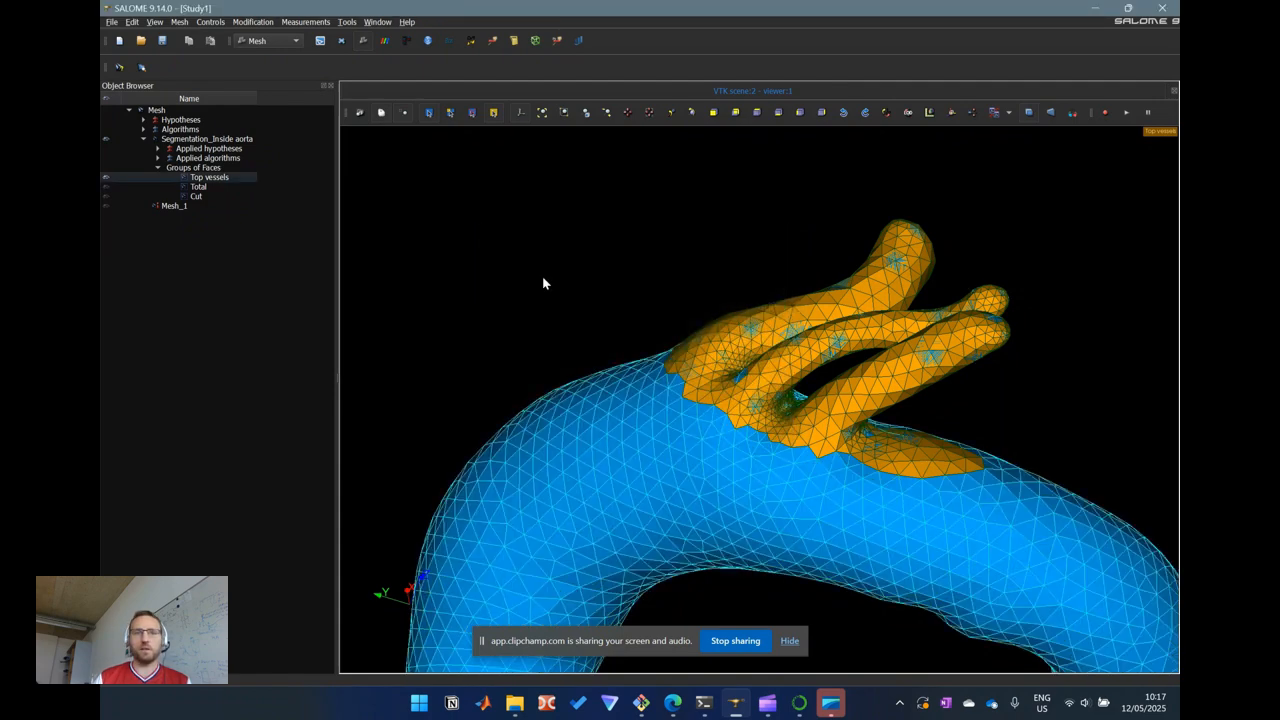
pyautogui.click(112, 21)
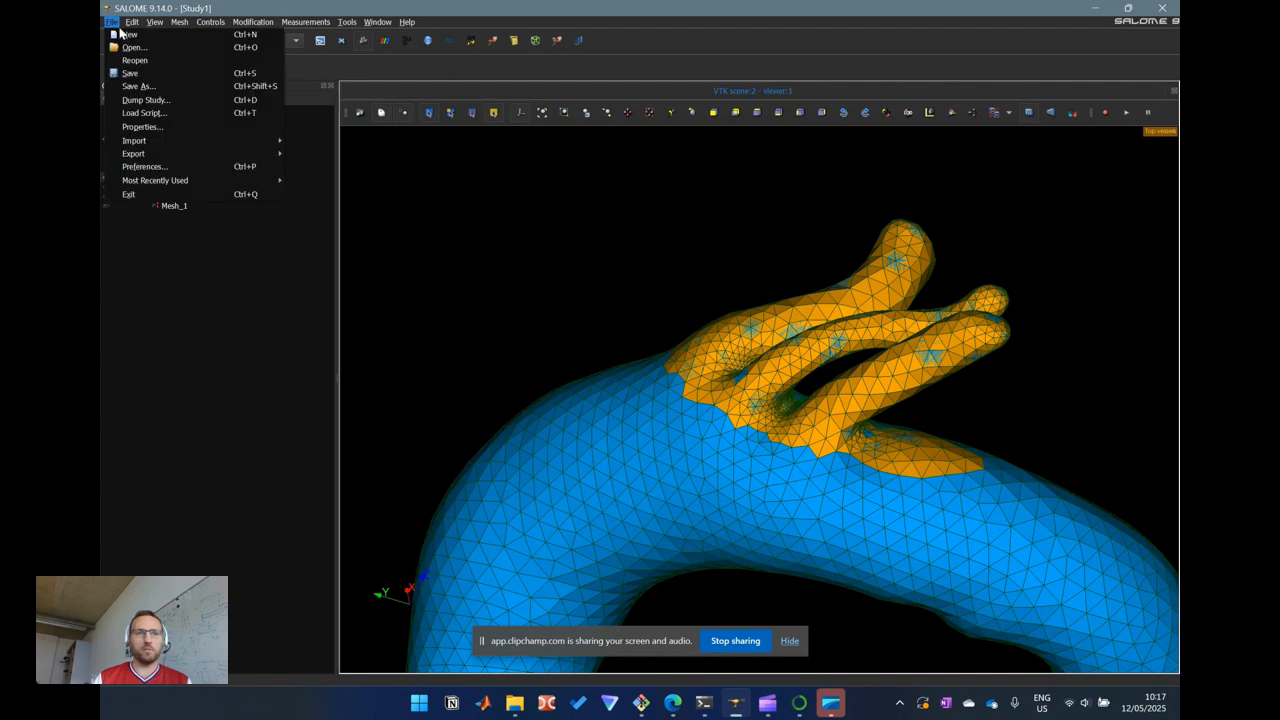
pyautogui.click(134, 47)
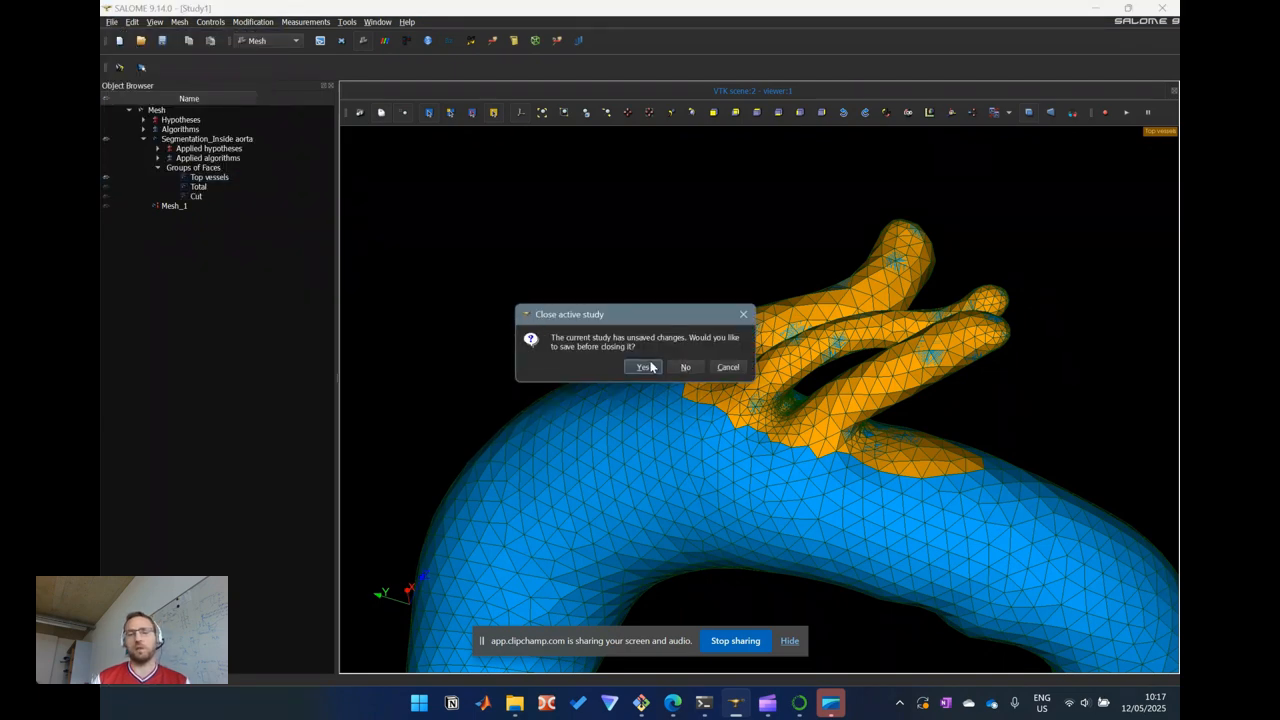
pyautogui.click(720, 368)
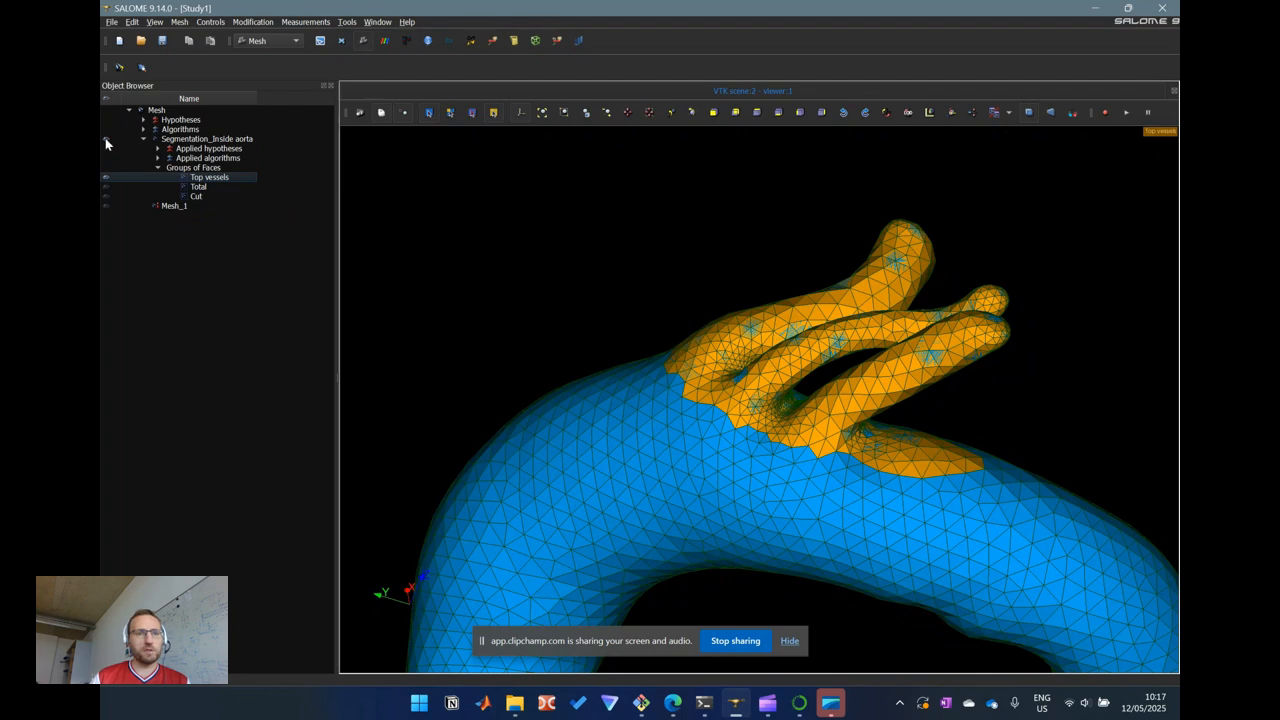
# Export the Top vessels face group as an ASCII STL file named TopPart in the Downloads folder
pyautogui.click(199, 179)
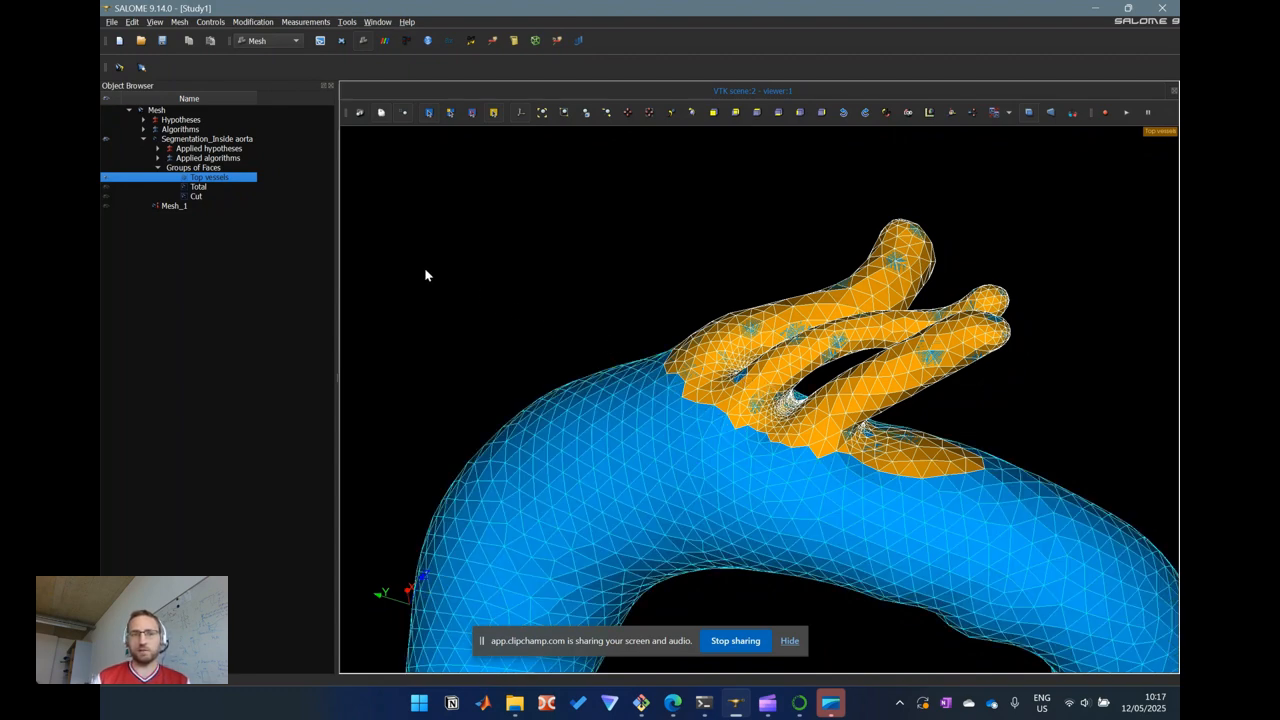
pyautogui.rightClick(236, 179)
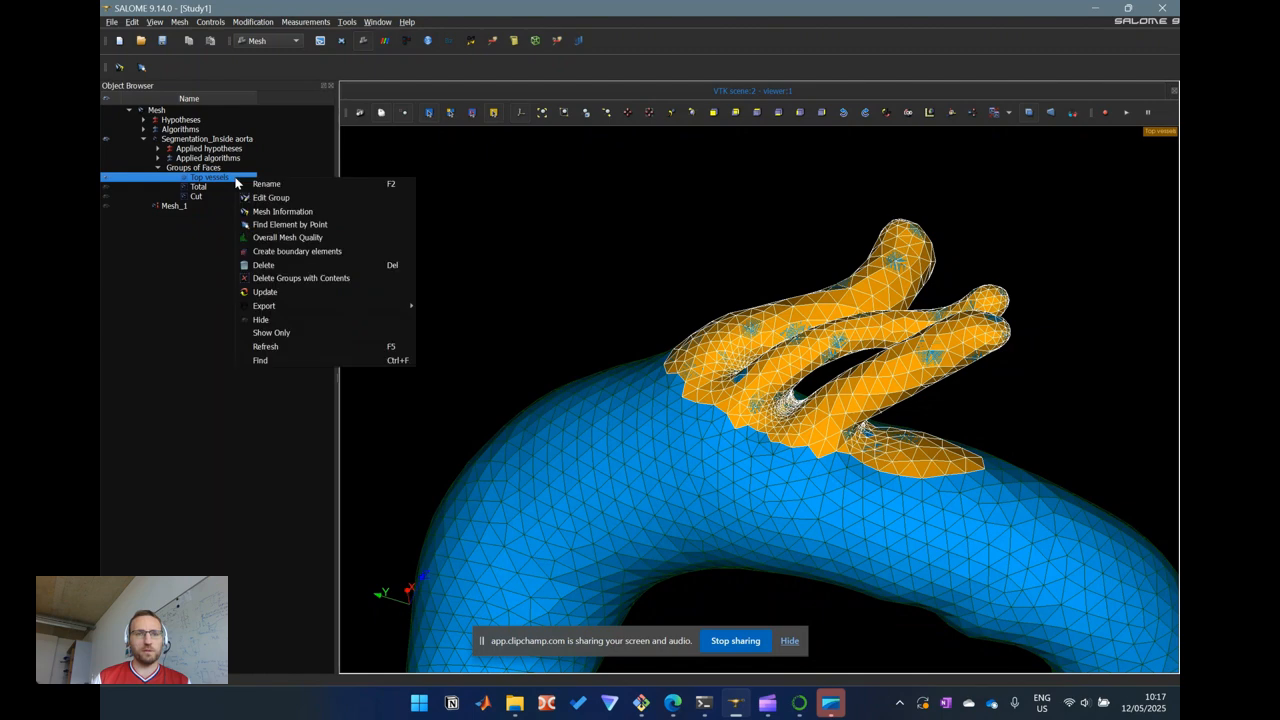
pyautogui.moveTo(377, 306)
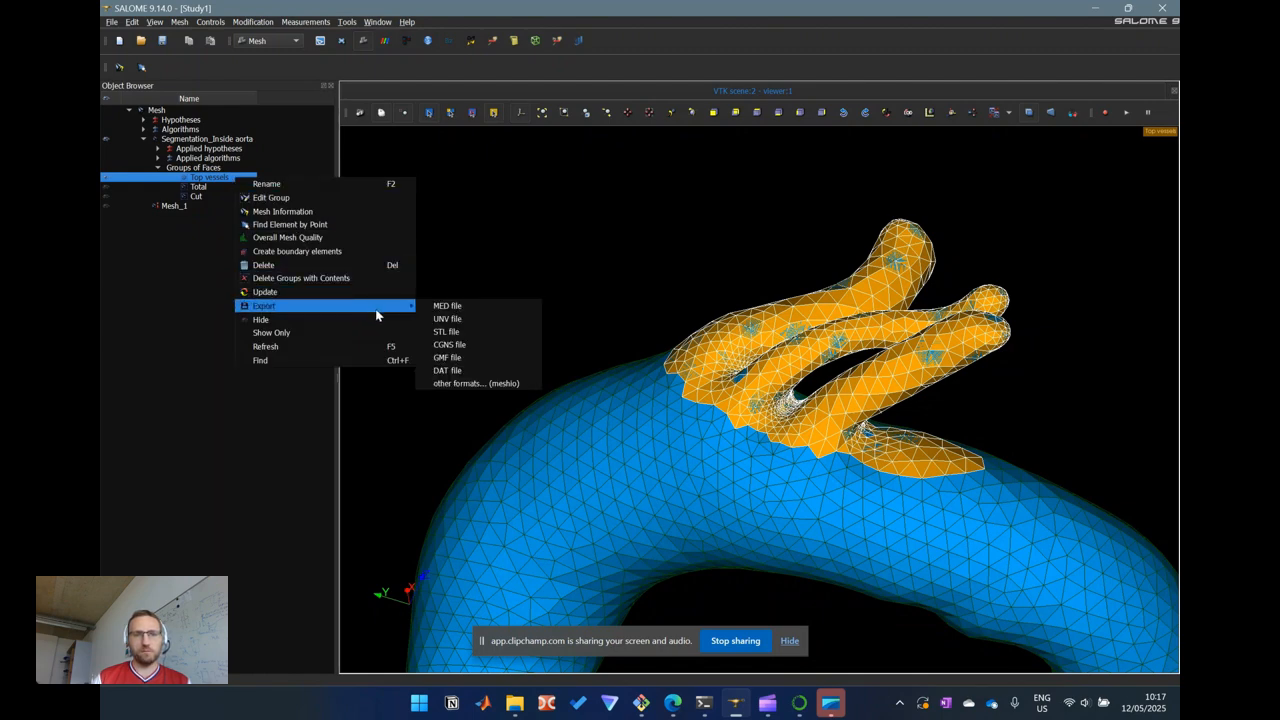
pyautogui.click(447, 331)
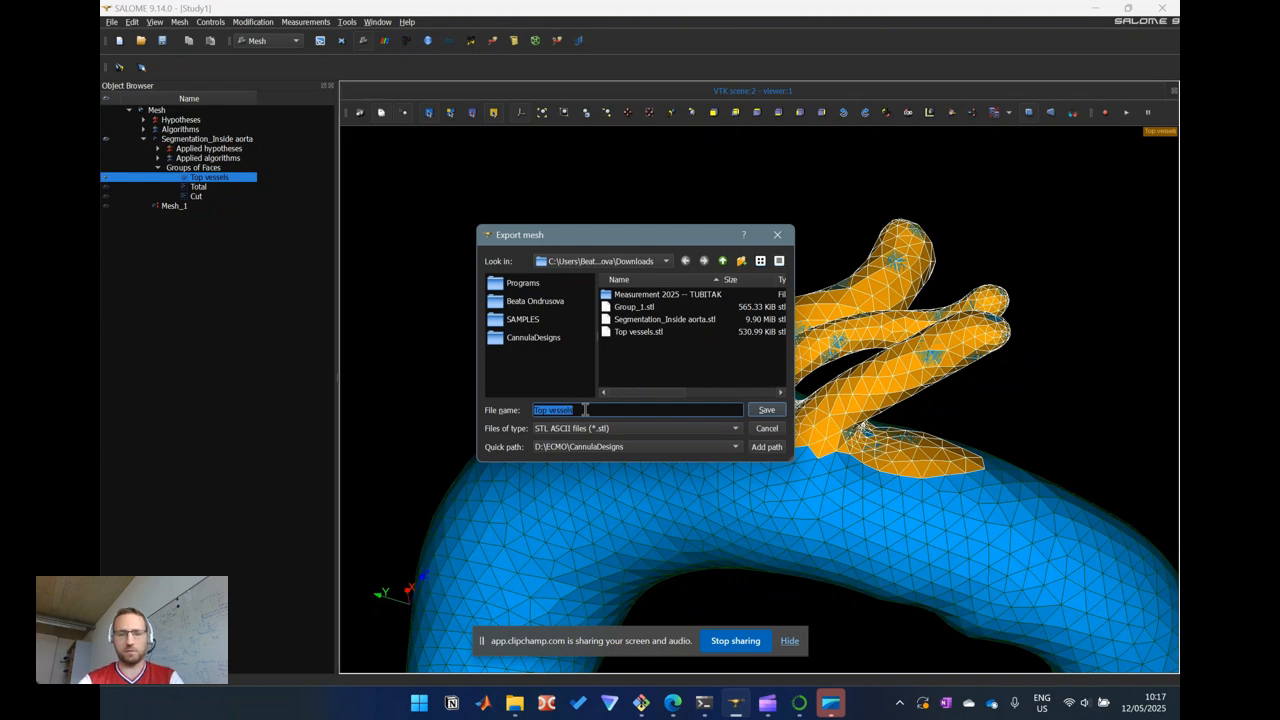
pyautogui.write('Top')
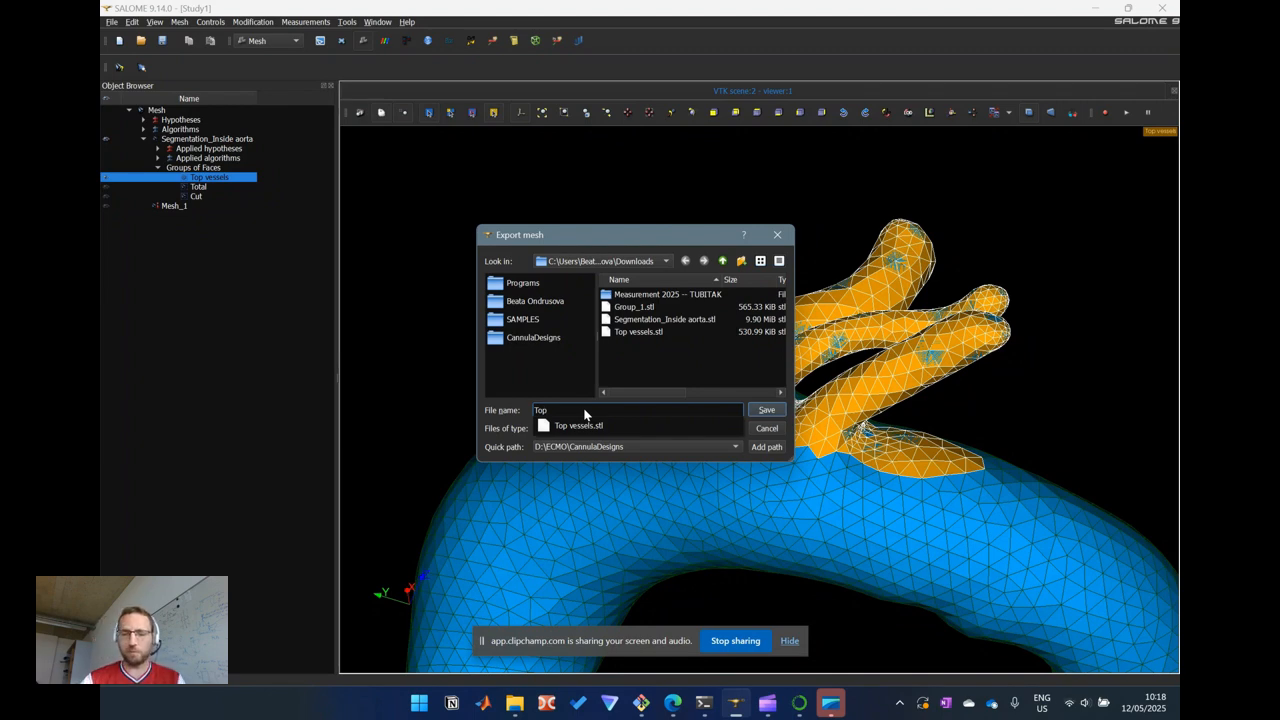
pyautogui.write('Part')
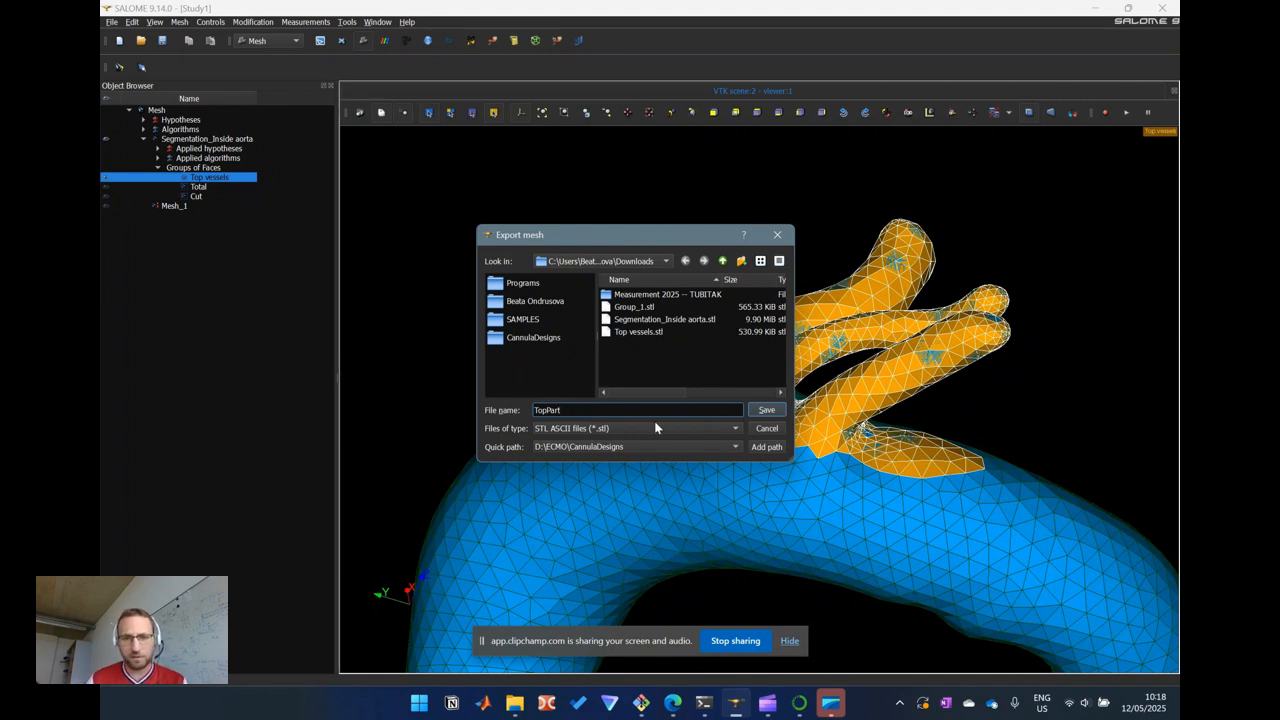
pyautogui.click(762, 411)
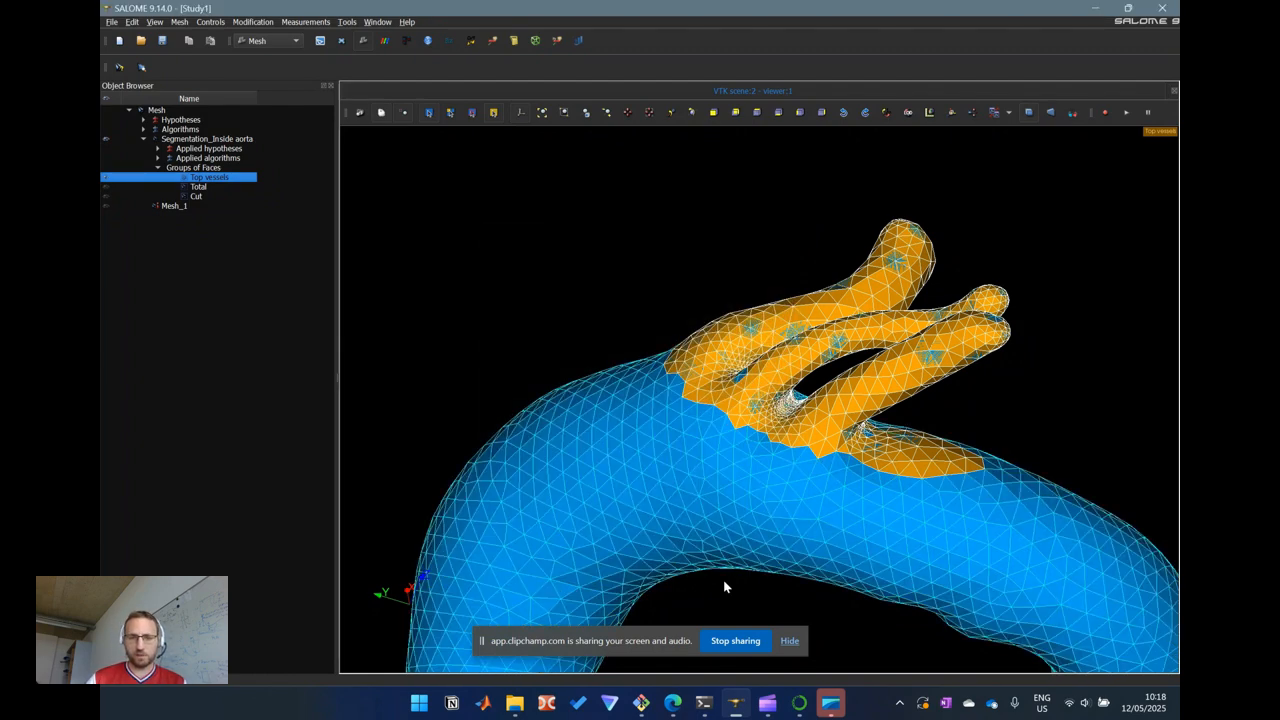
# Switch to File Explorer, locate the exported TopPart file in Downloads, and open the makeVertexRefinement Python script with Notepad
pyautogui.click(514, 703)
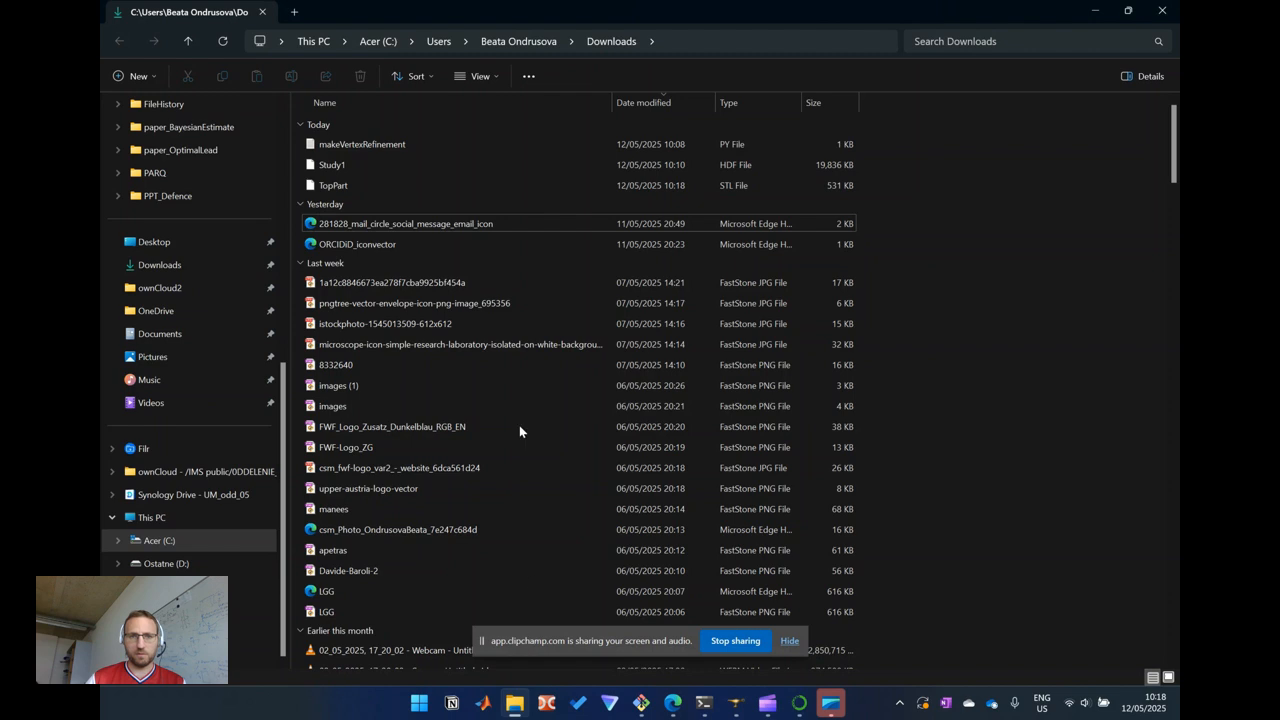
pyautogui.click(384, 185)
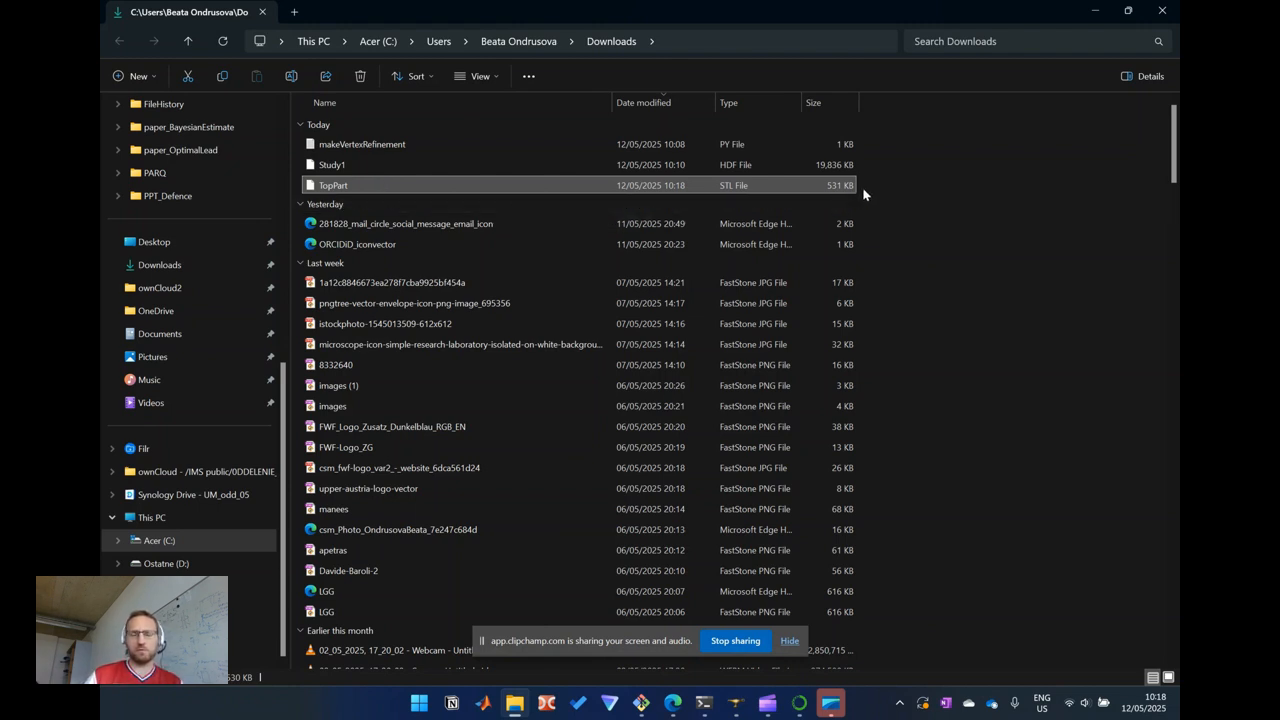
pyautogui.click(506, 146)
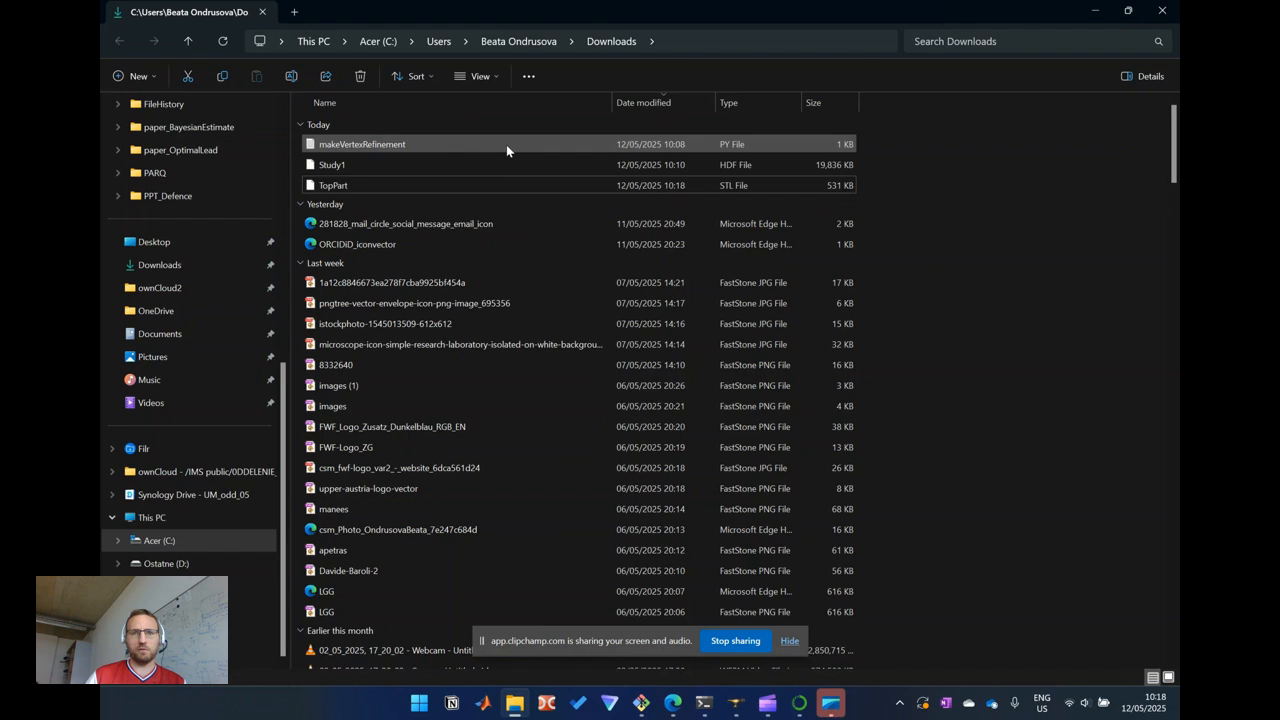
pyautogui.rightClick(506, 148)
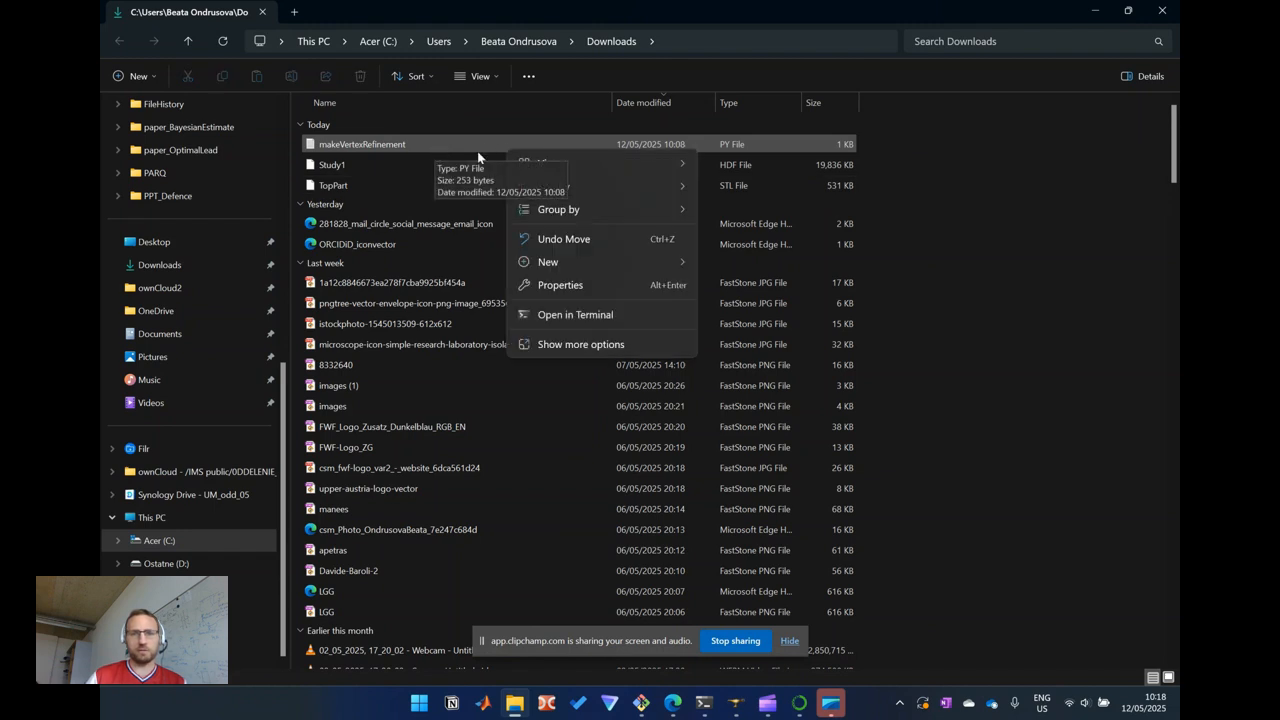
pyautogui.click(445, 153)
pyautogui.click(432, 150)
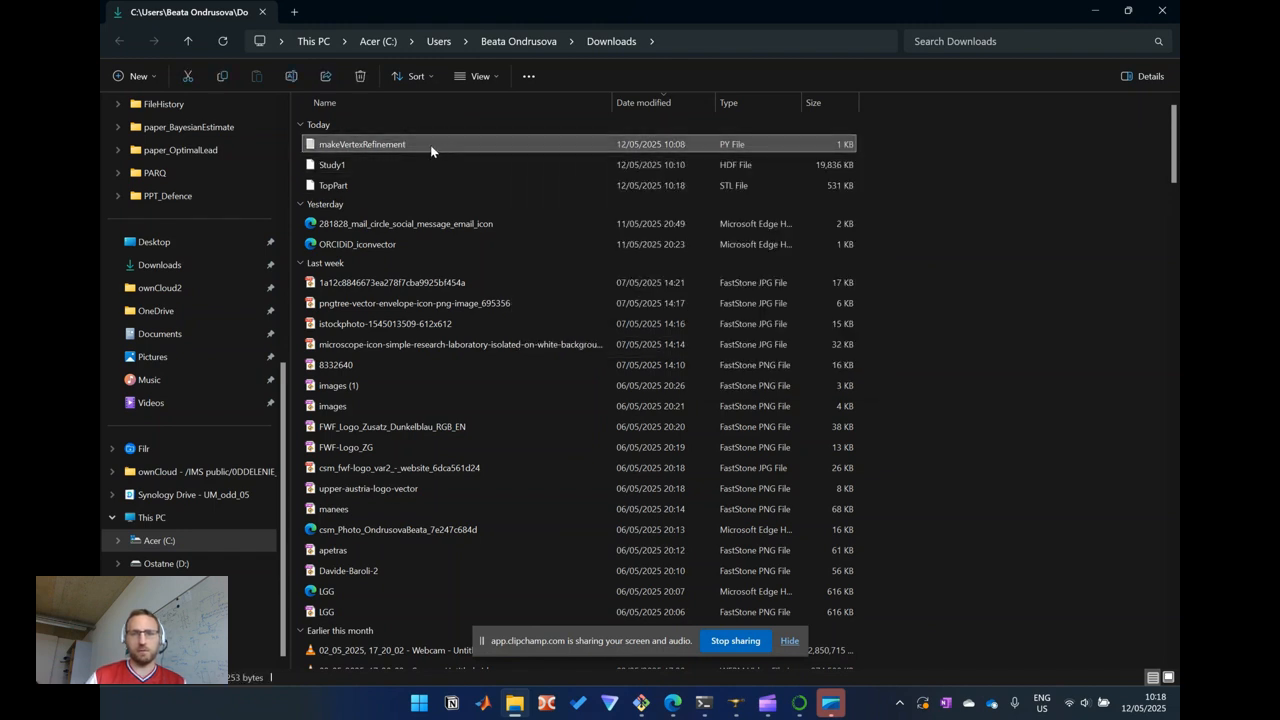
pyautogui.rightClick(433, 145)
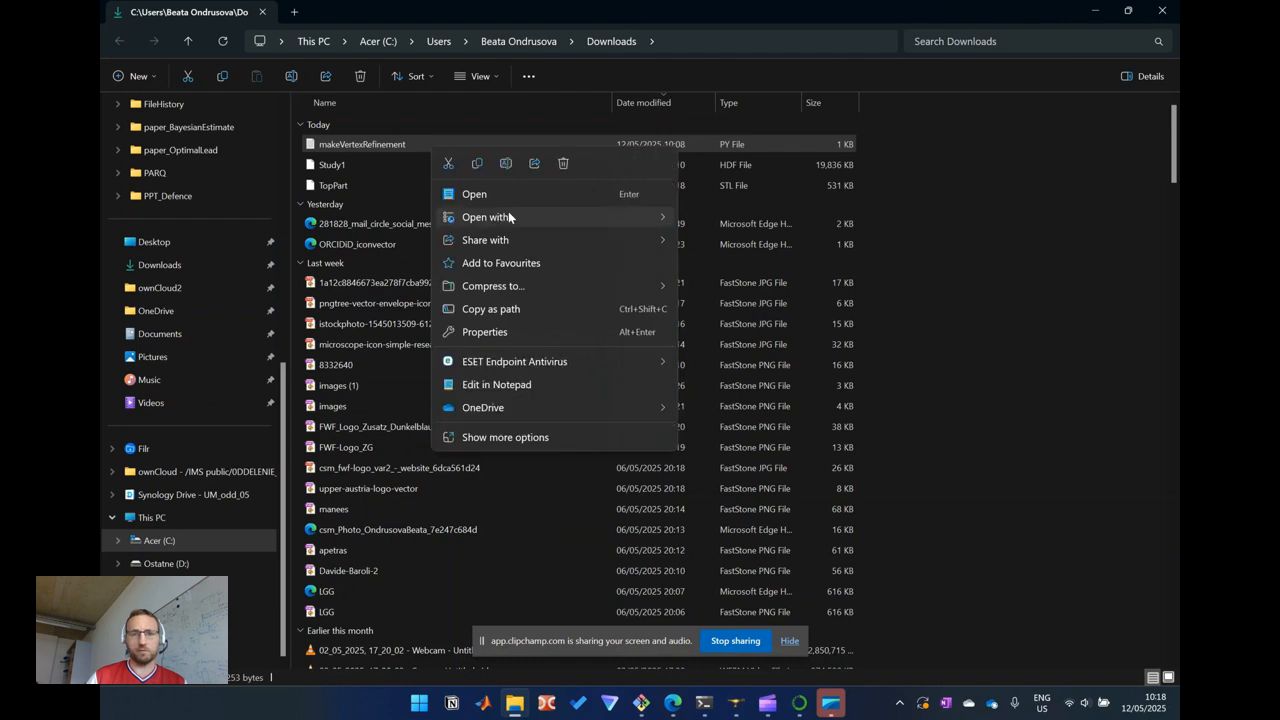
pyautogui.moveTo(513, 218)
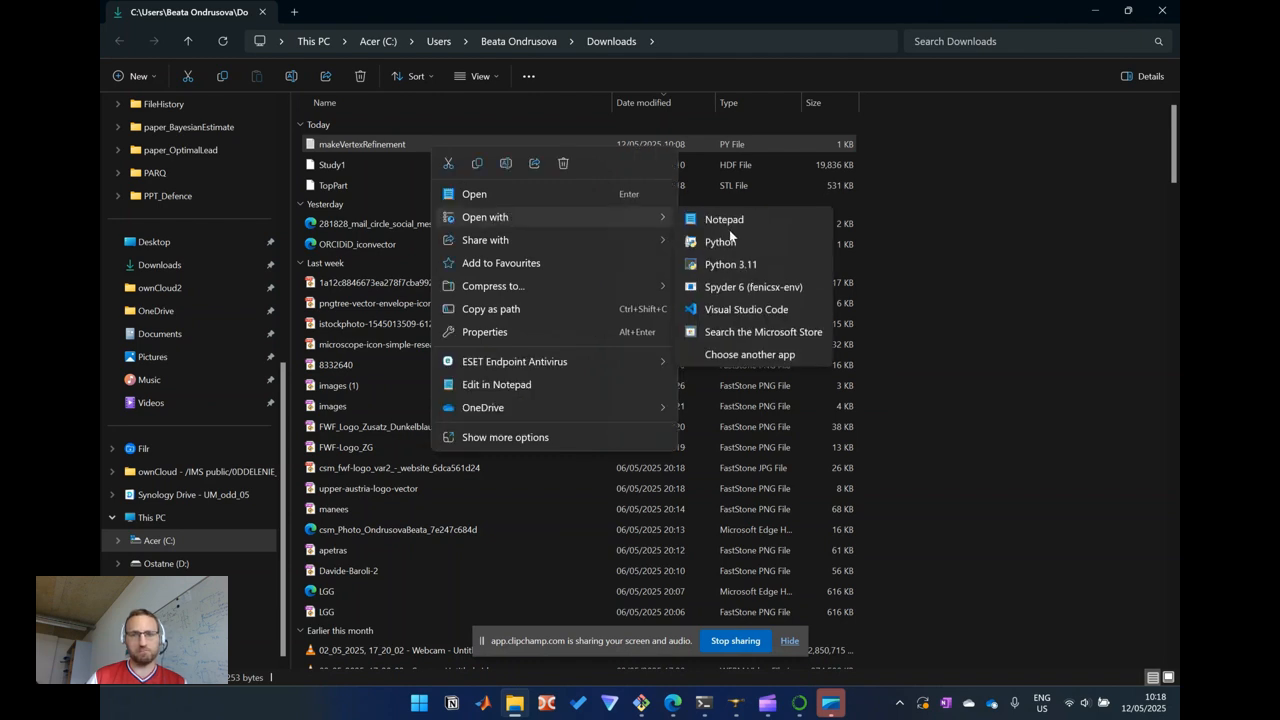
pyautogui.click(730, 224)
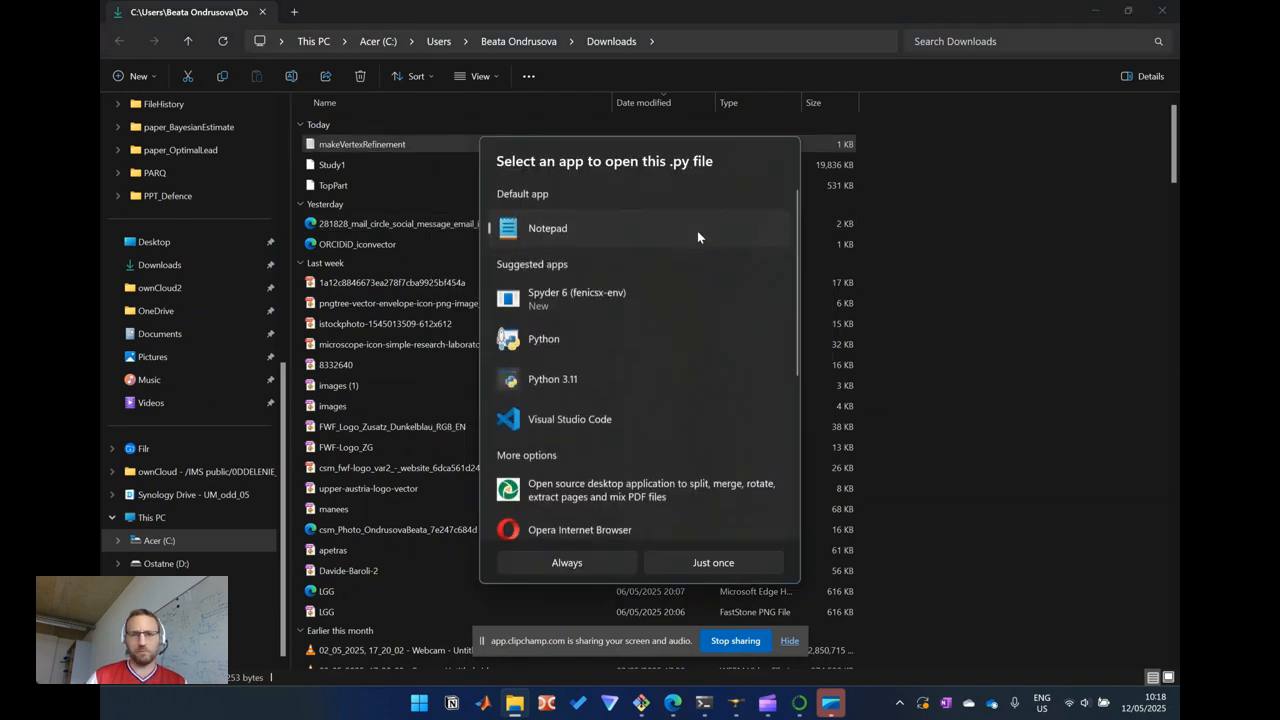
pyautogui.doubleClick(616, 231)
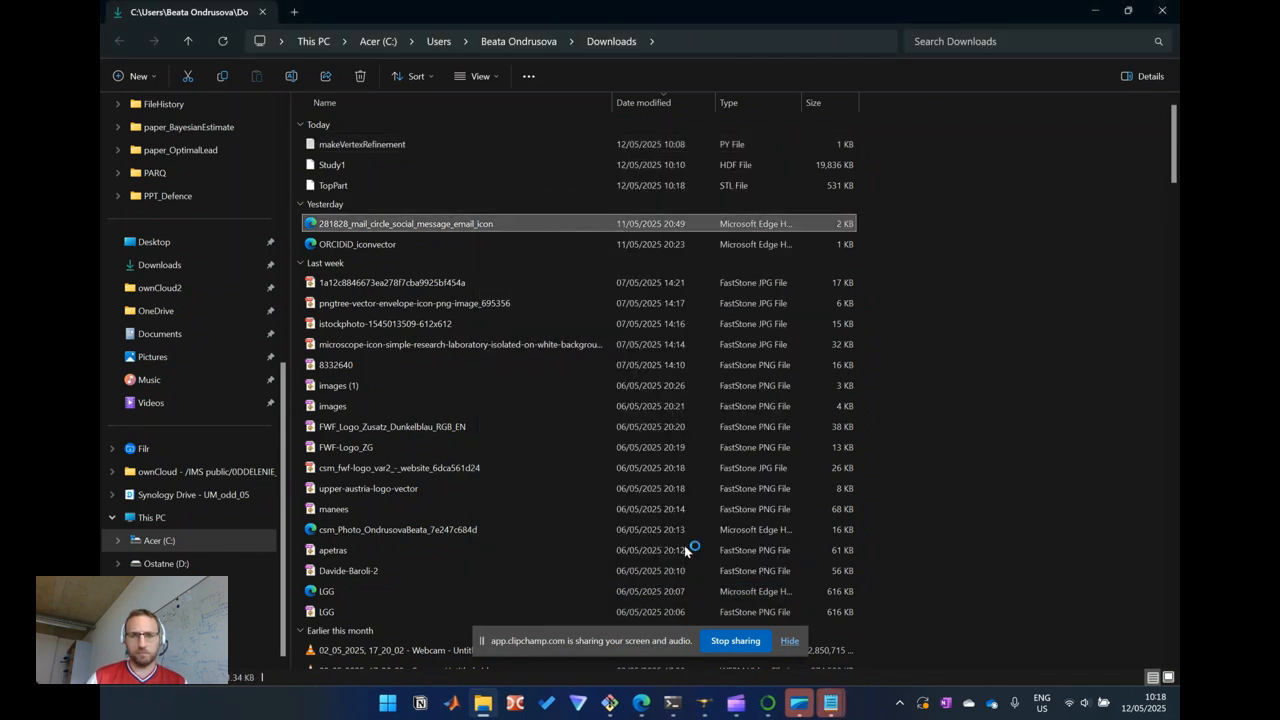
# Bring the Notepad window containing makeVertexRefinement.py to the front instead of the one showing genVideo.sh
pyautogui.moveTo(831, 703)
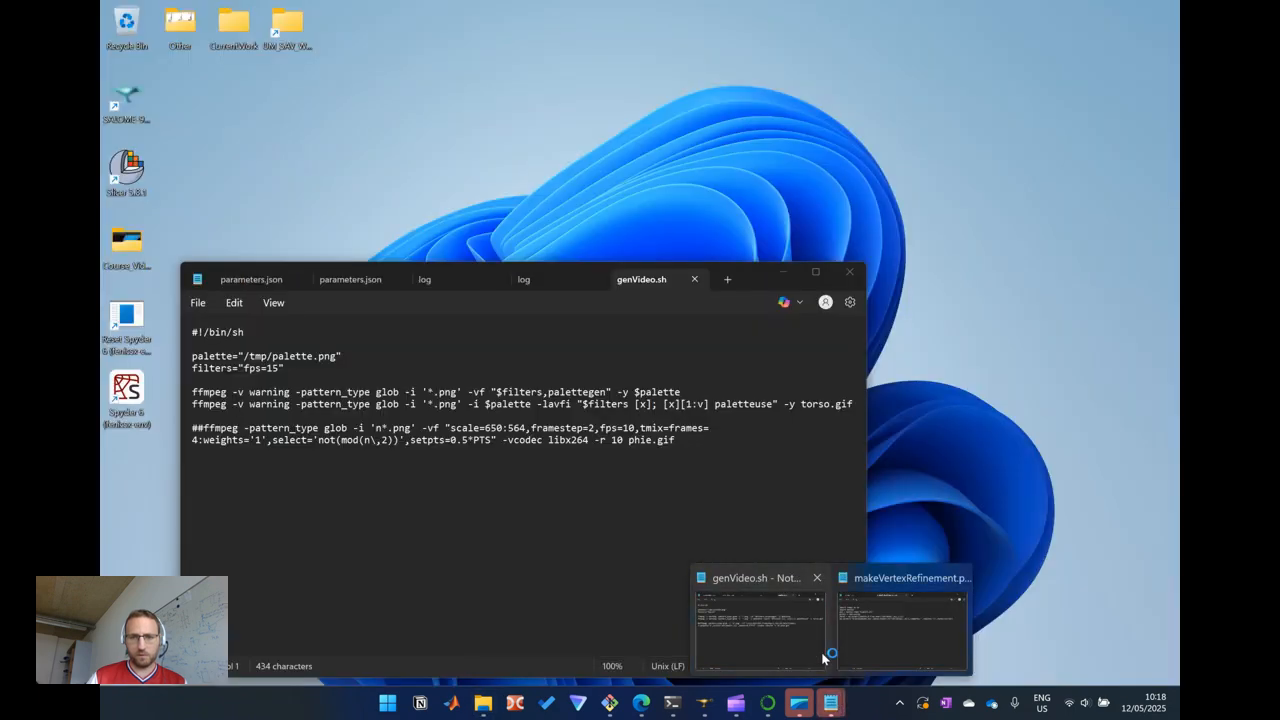
pyautogui.click(821, 651)
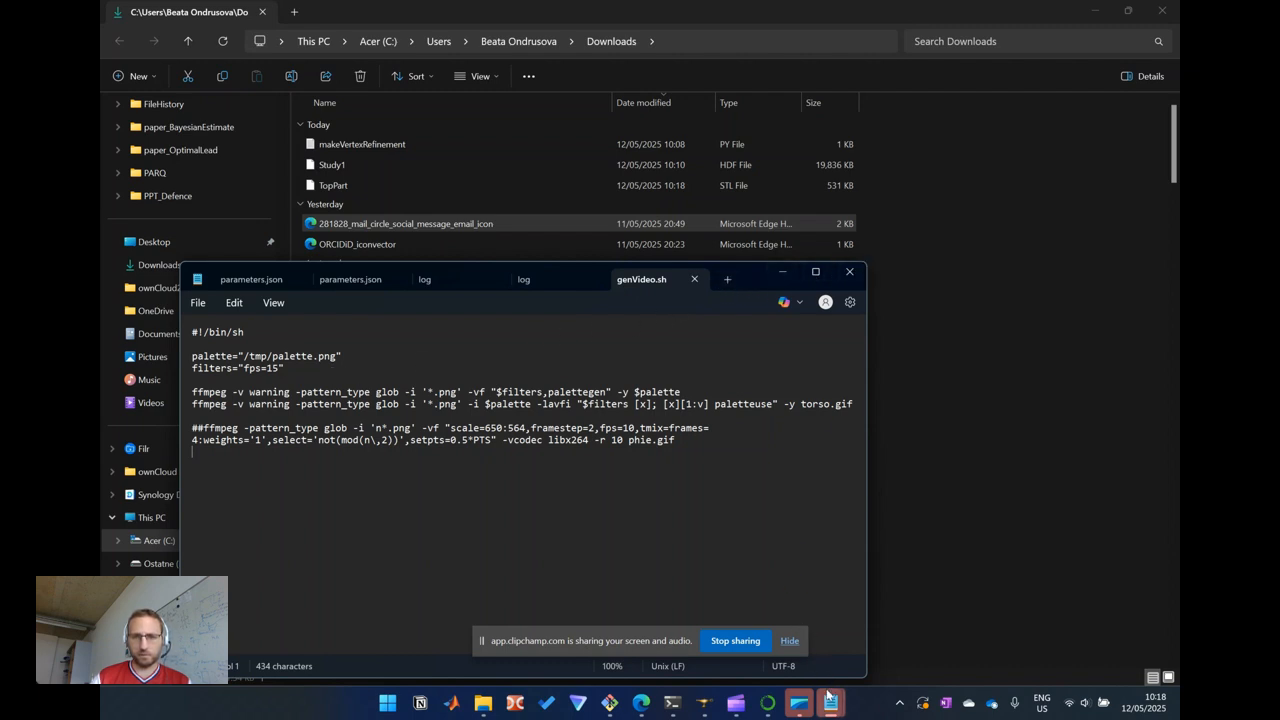
pyautogui.moveTo(831, 703)
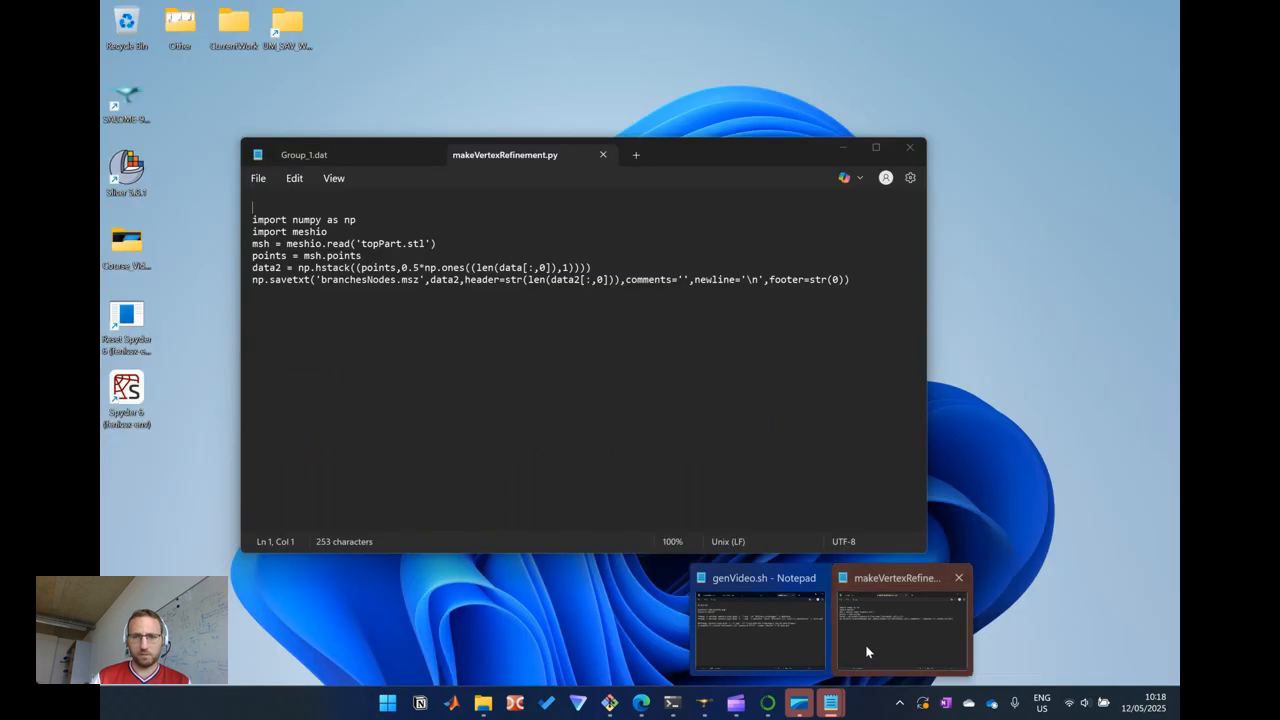
pyautogui.click(865, 644)
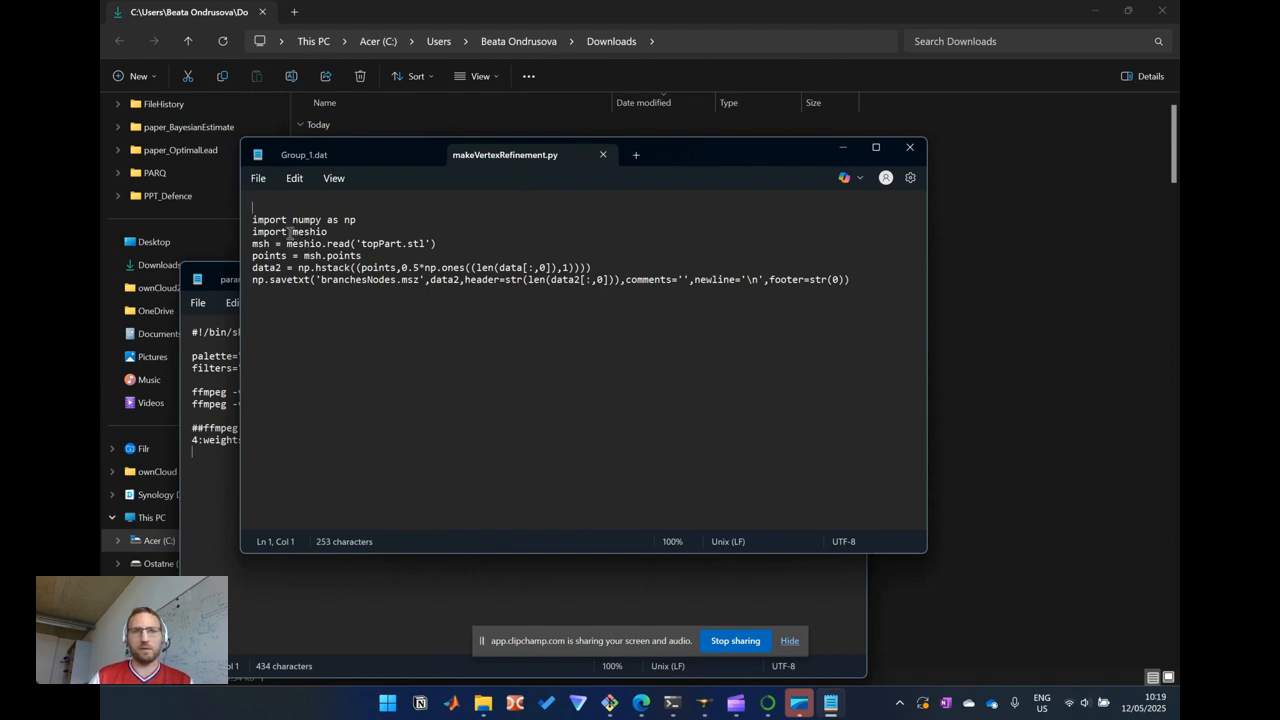
# Examine the STL input file name, the .msz output file name and the vertex size factor in the makeVertexRefinement.py script
pyautogui.doubleClick(379, 243)
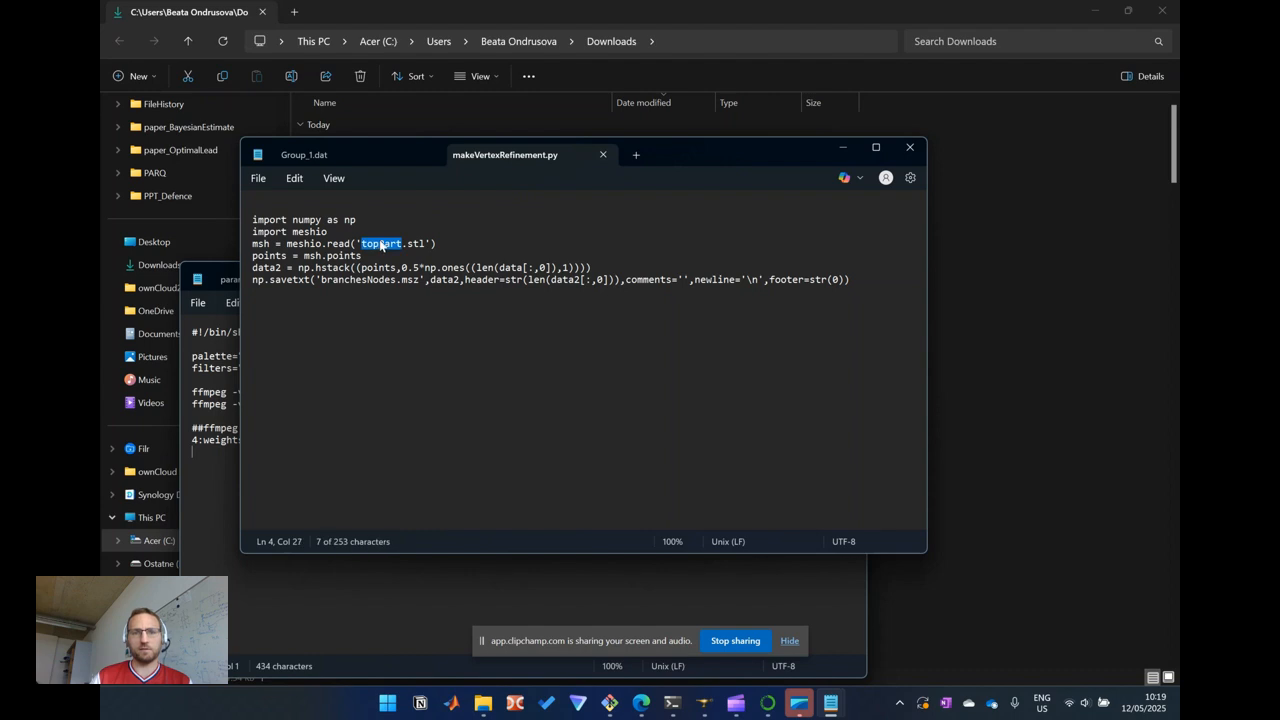
pyautogui.click(374, 244)
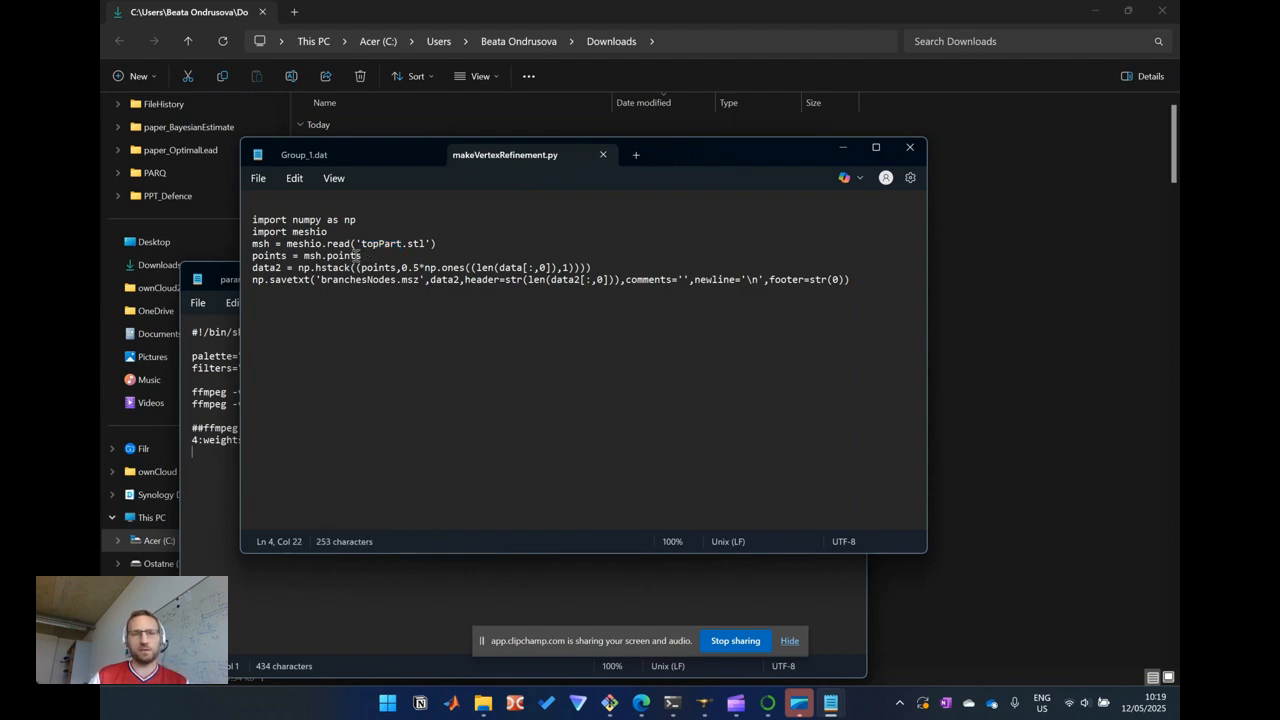
pyautogui.doubleClick(413, 281)
pyautogui.hotkey('alt', 'Tab')
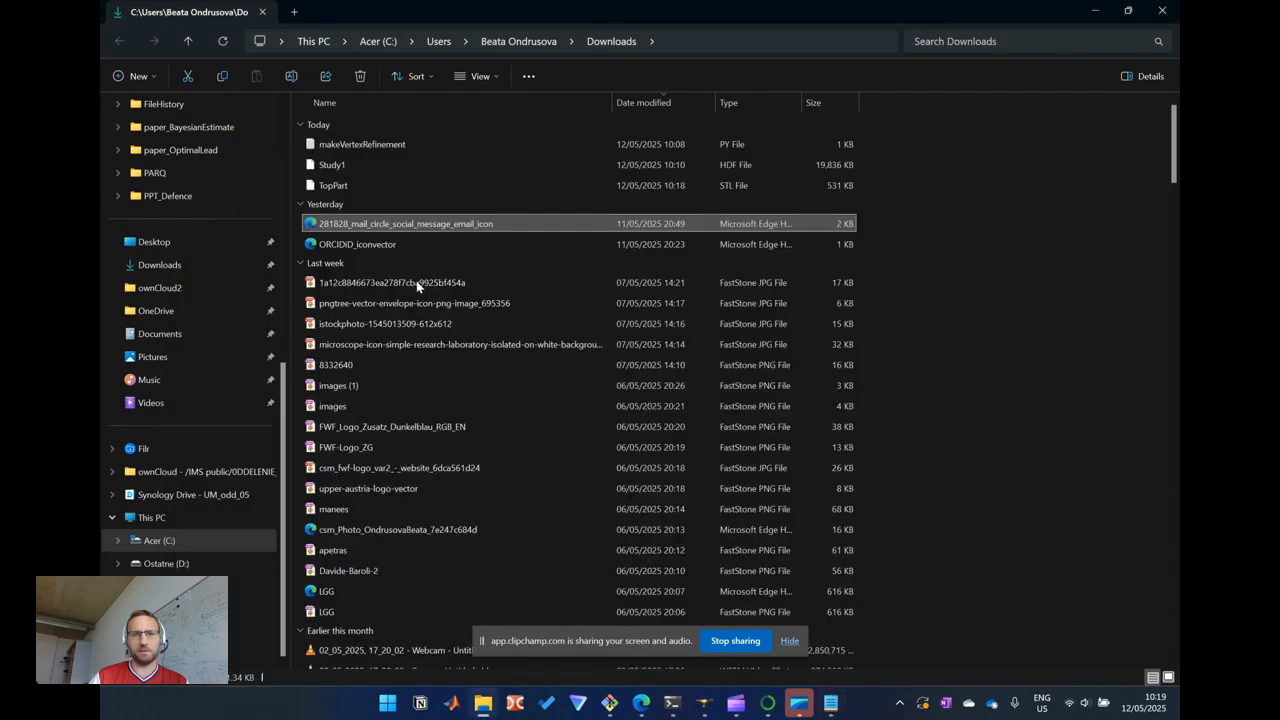
pyautogui.moveTo(831, 706)
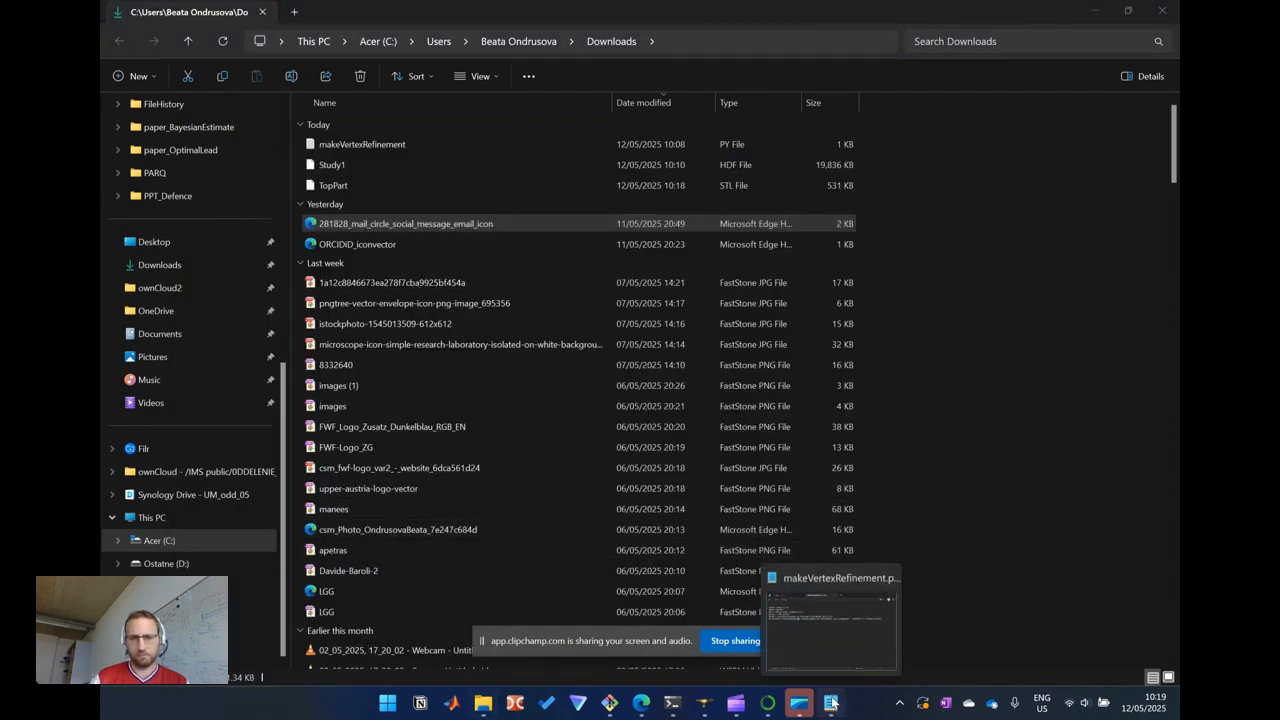
pyautogui.click(836, 665)
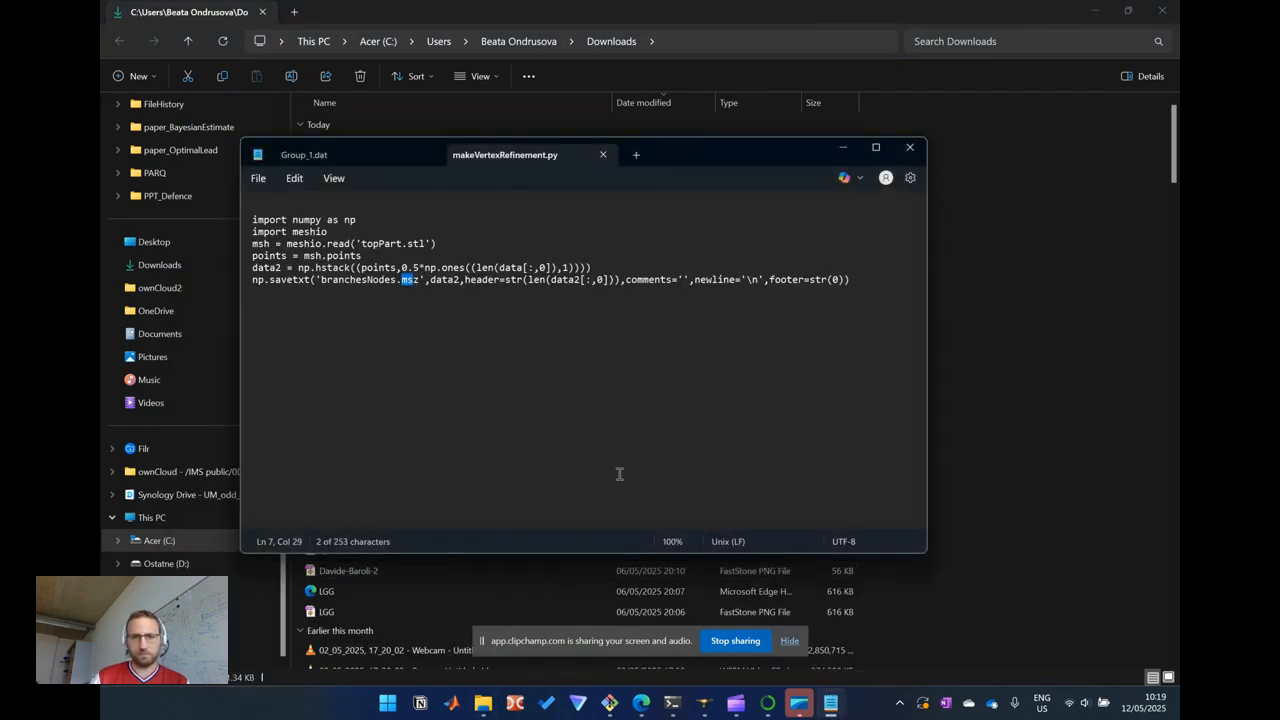
pyautogui.doubleClick(386, 281)
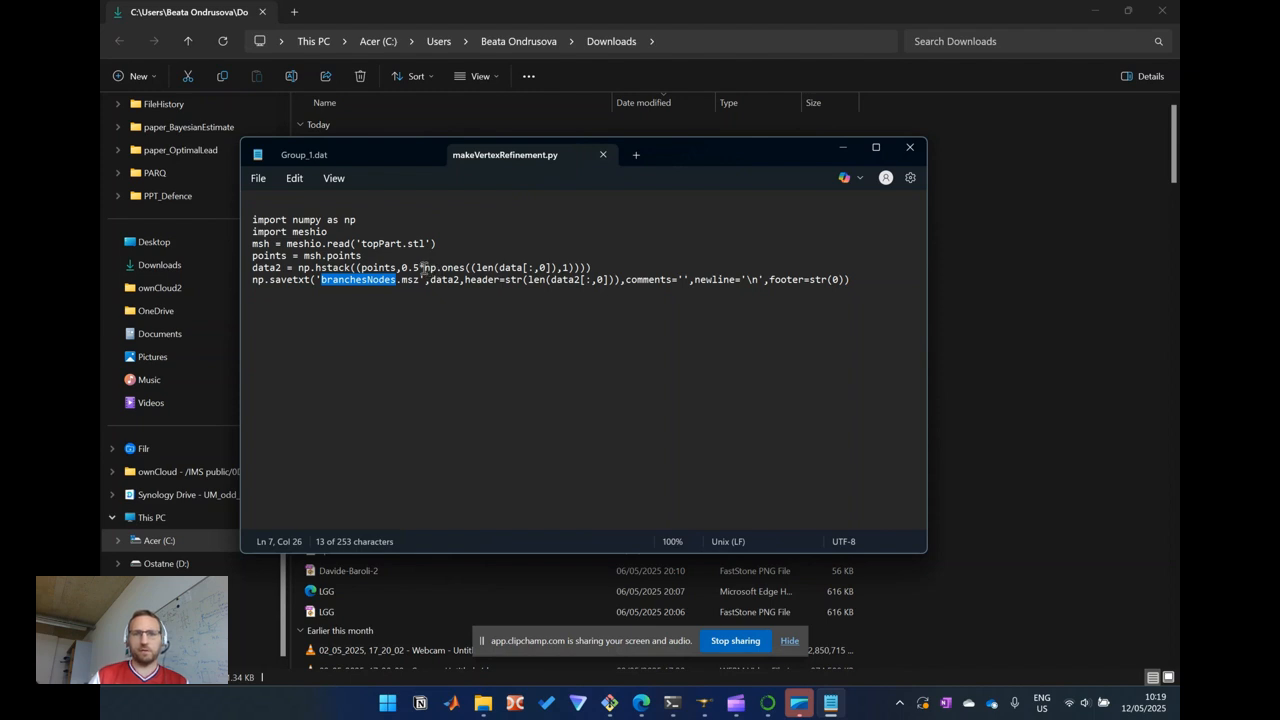
pyautogui.click(407, 267)
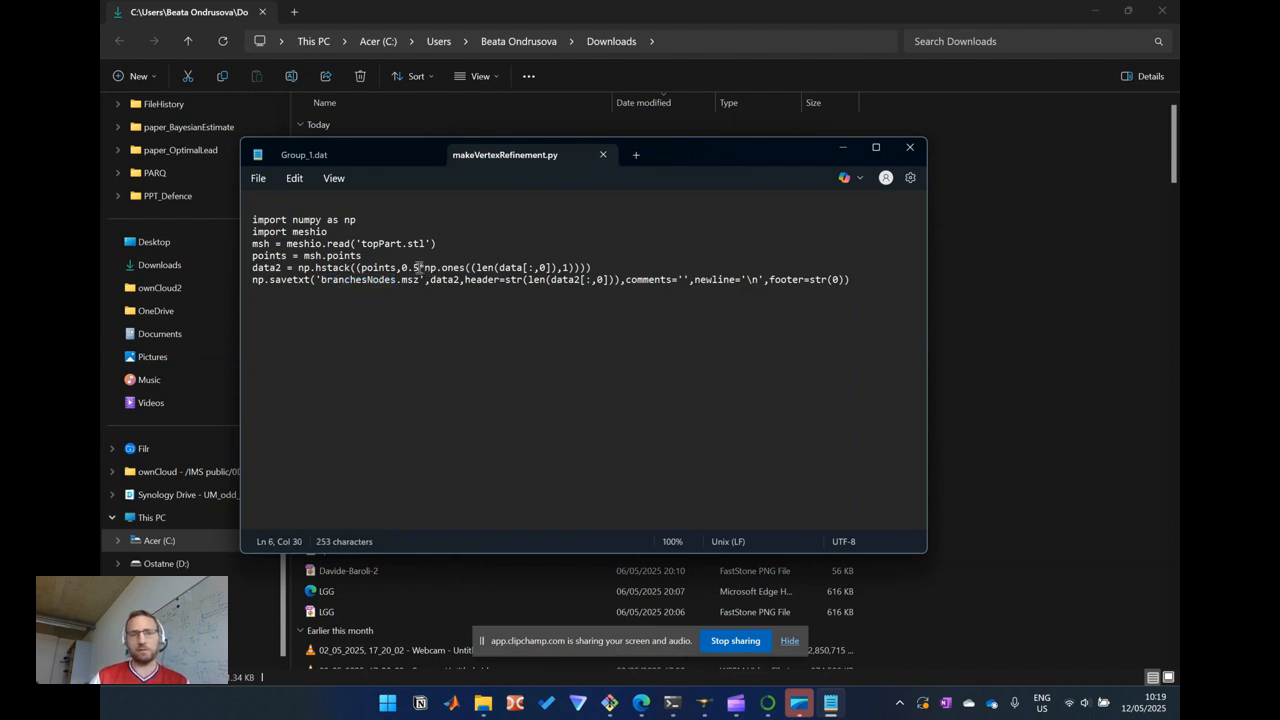
pyautogui.moveTo(401, 267); pyautogui.dragTo(420, 271)
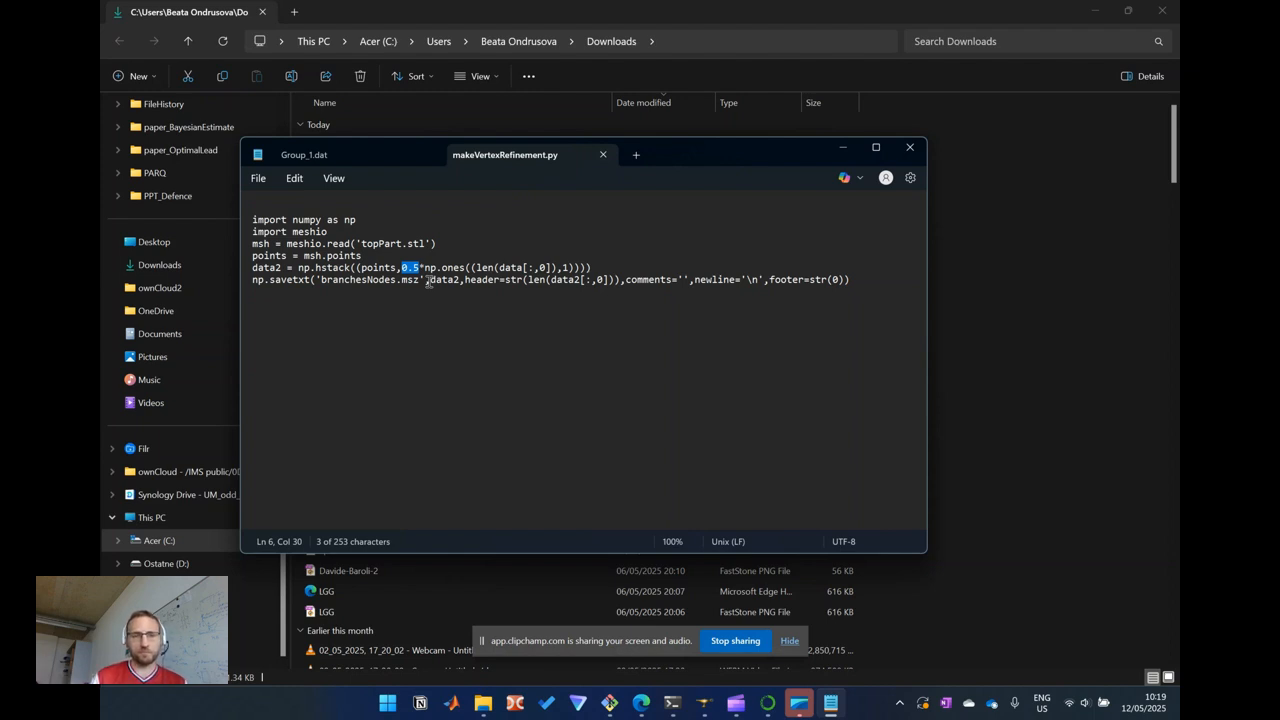
pyautogui.click(391, 255)
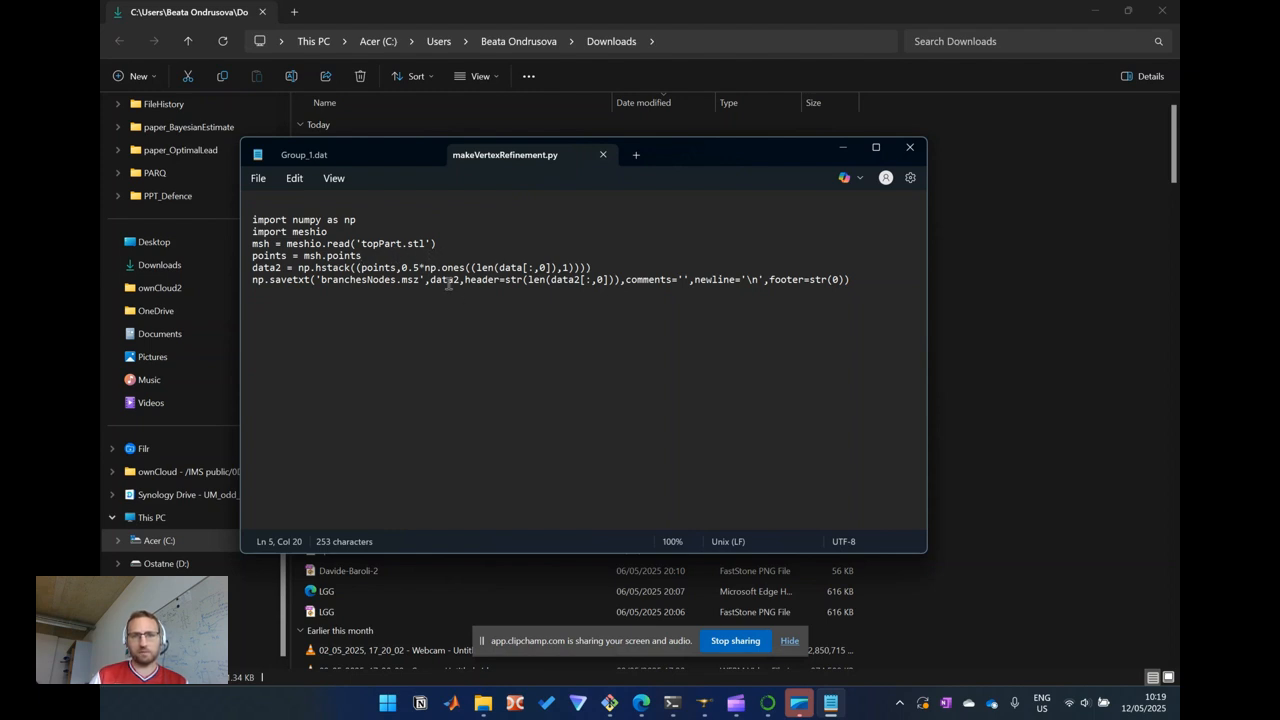
# Check the numpy and meshio imports in the script, then switch to Anaconda Navigator and open a terminal in the fenicsx-env environment
pyautogui.doubleClick(305, 220)
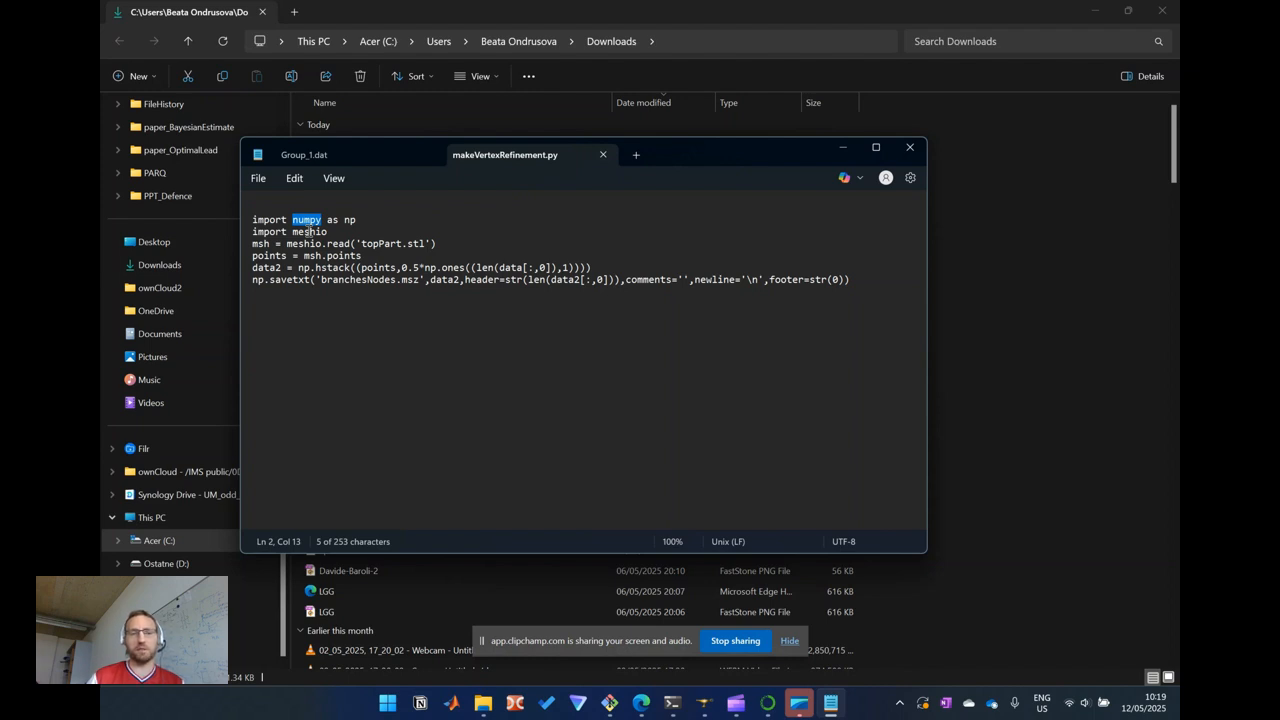
pyautogui.doubleClick(308, 232)
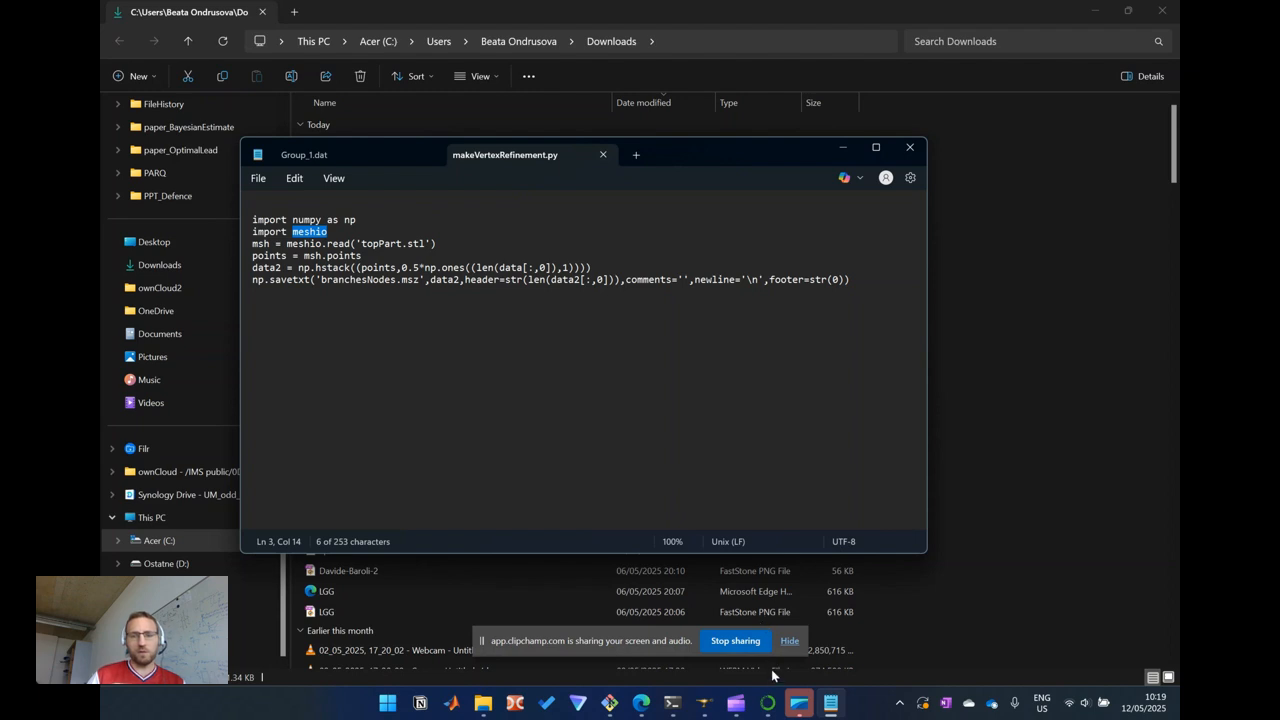
pyautogui.moveTo(770, 705)
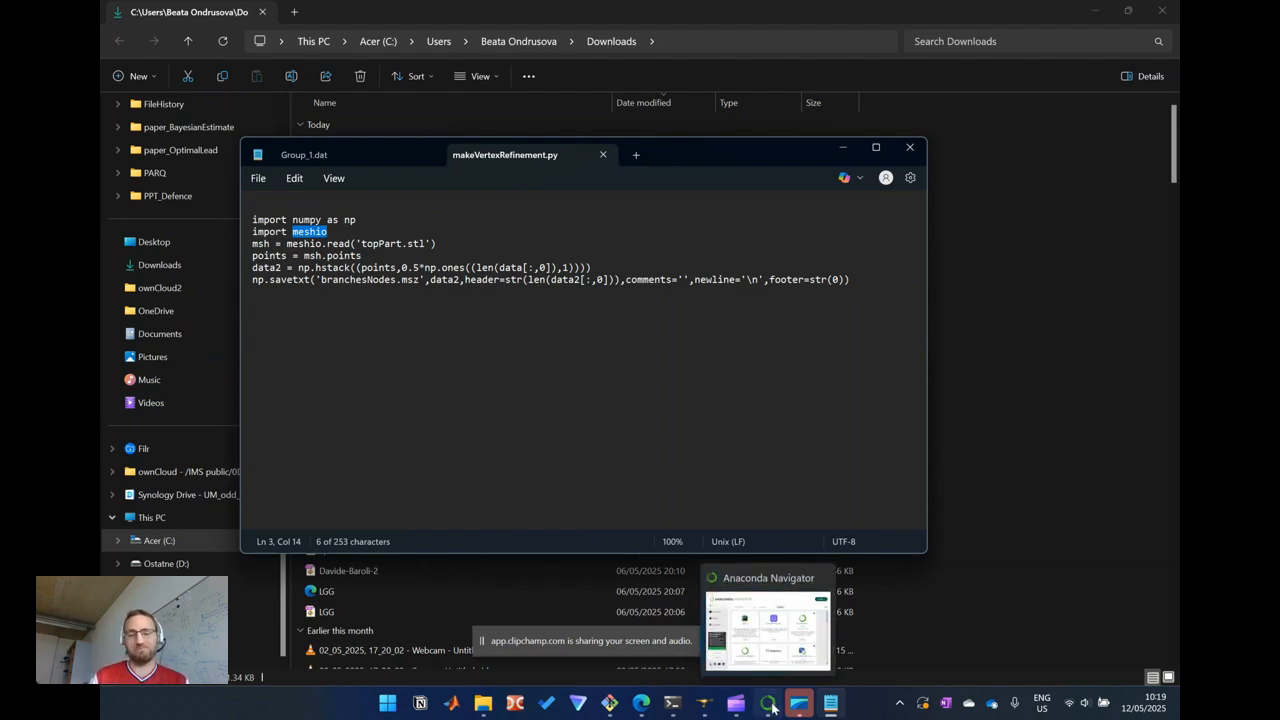
pyautogui.click(770, 705)
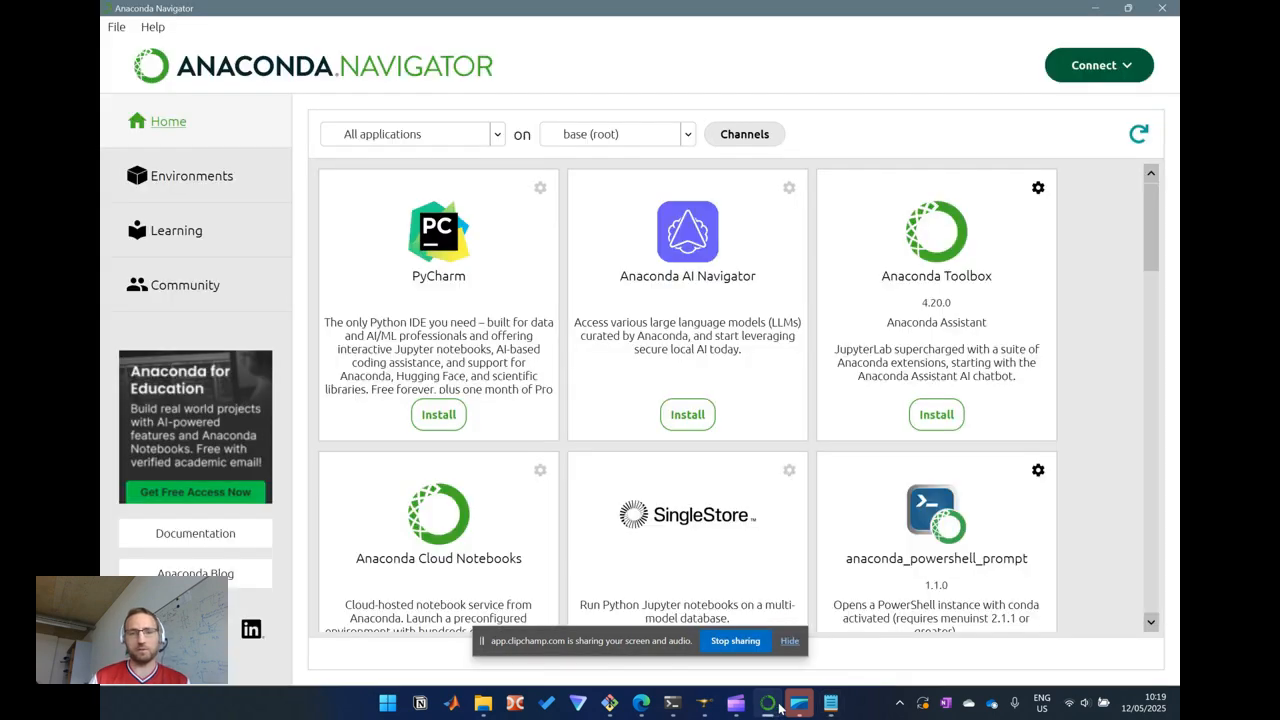
pyautogui.click(150, 180)
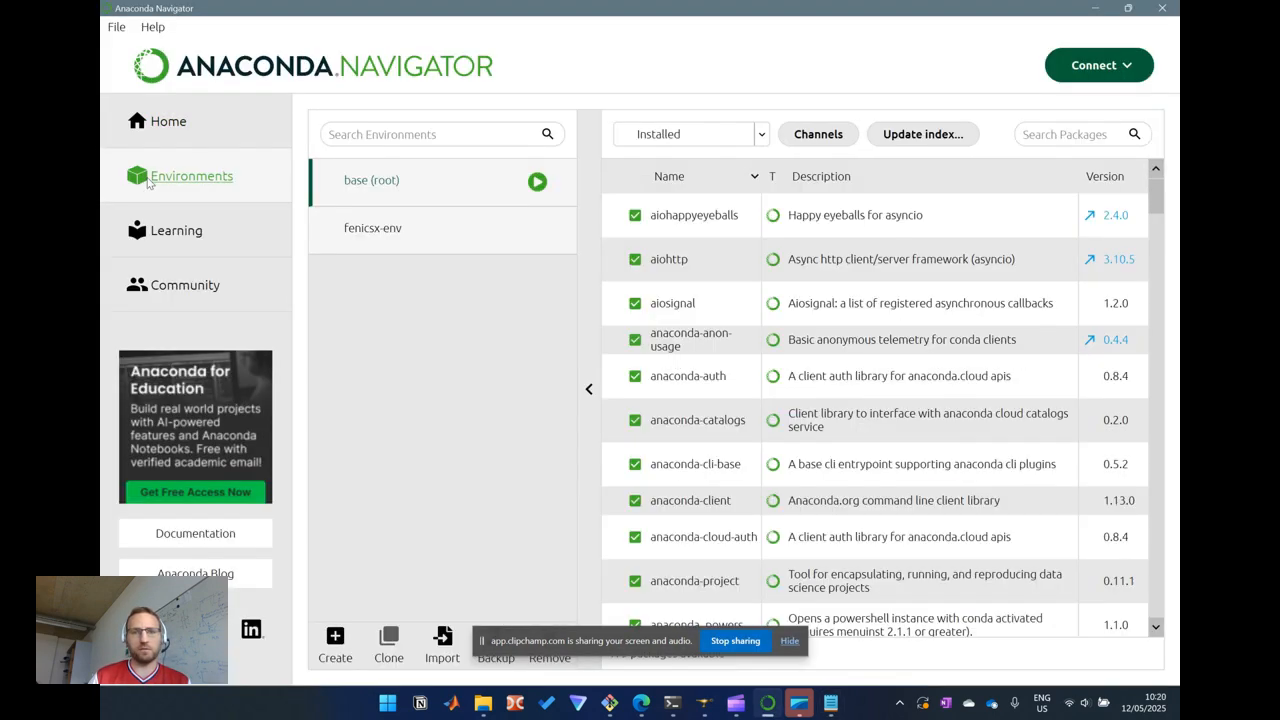
pyautogui.click(504, 240)
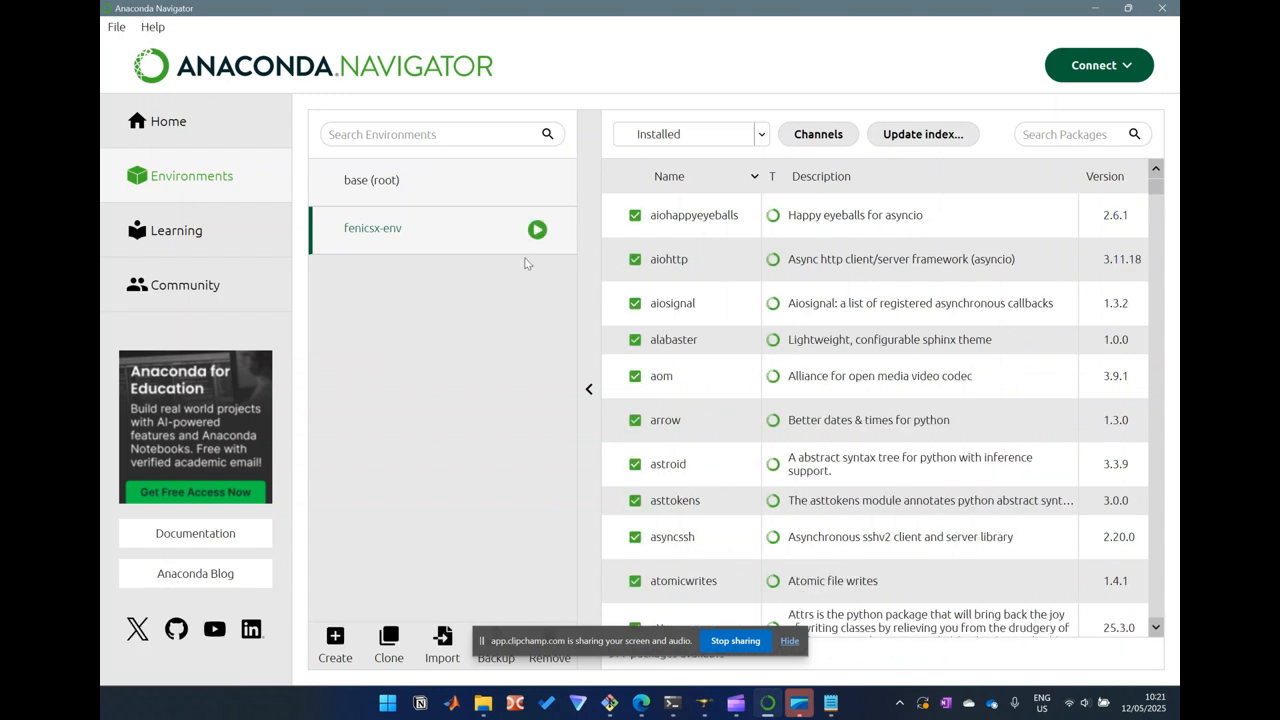
pyautogui.click(537, 229)
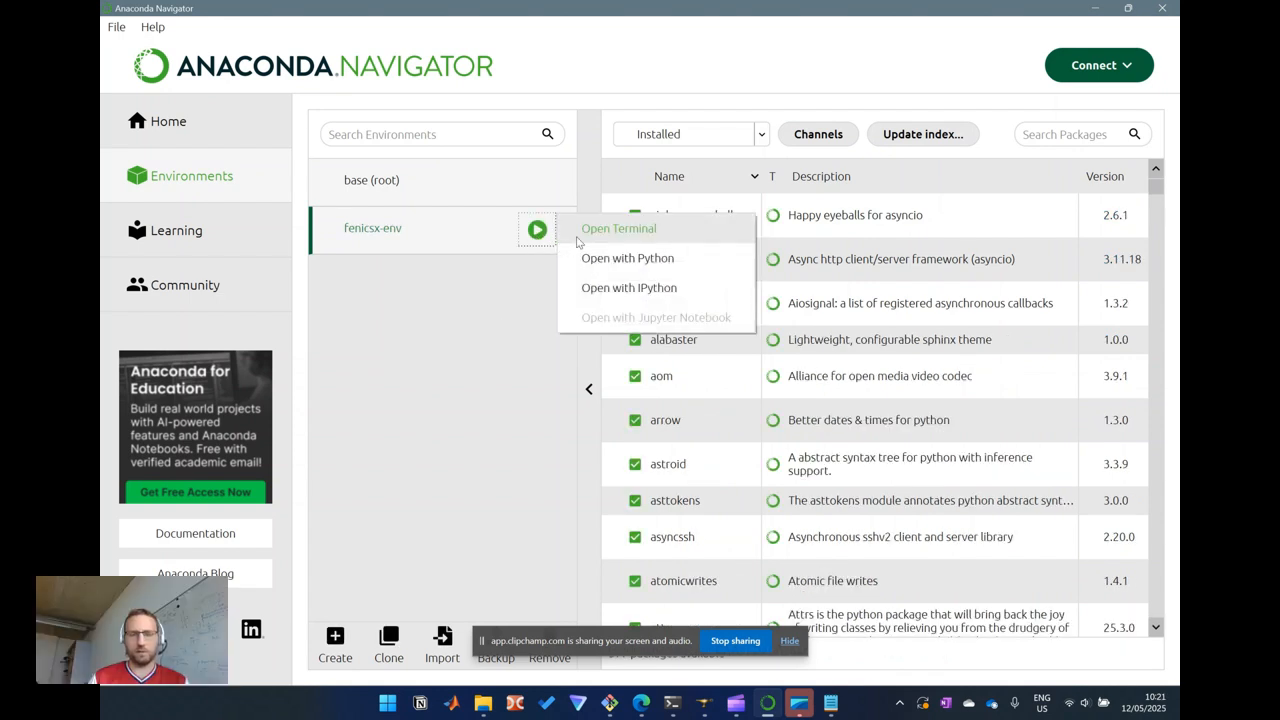
pyautogui.click(577, 238)
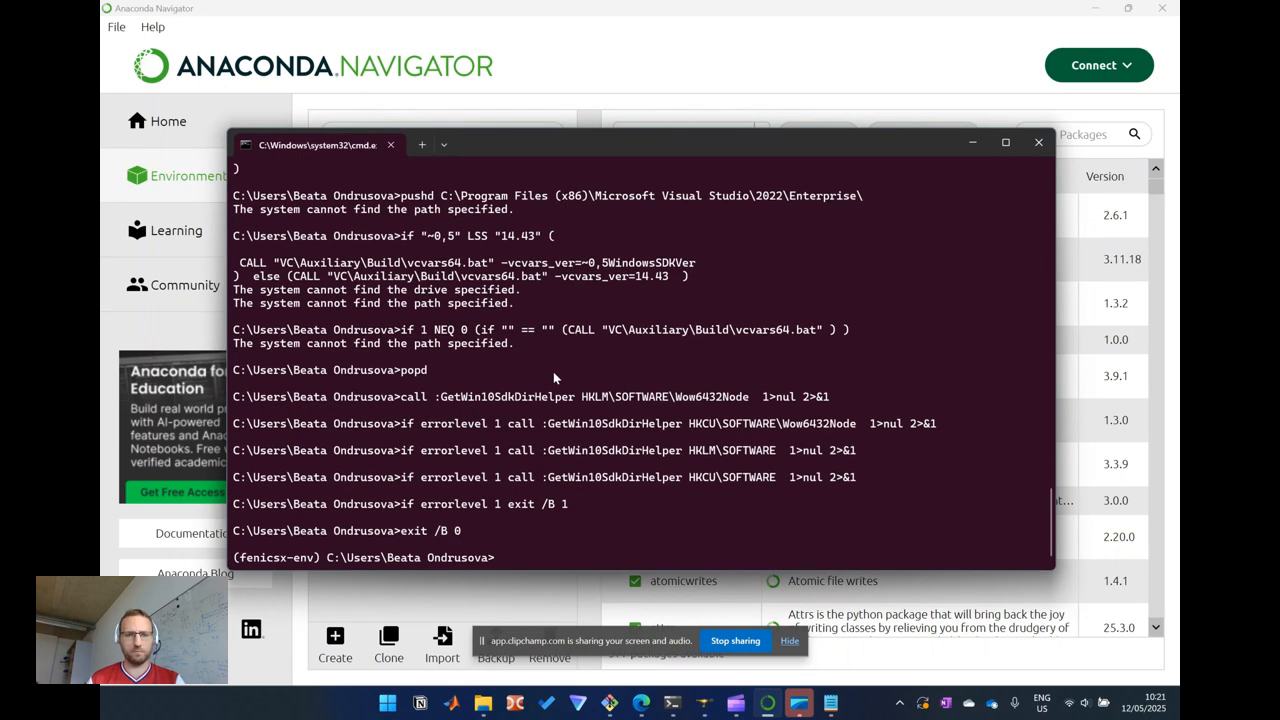
# Install the meshio package in the fenicsx-env terminal with python -m pip install meshio
pyautogui.write('pyt')
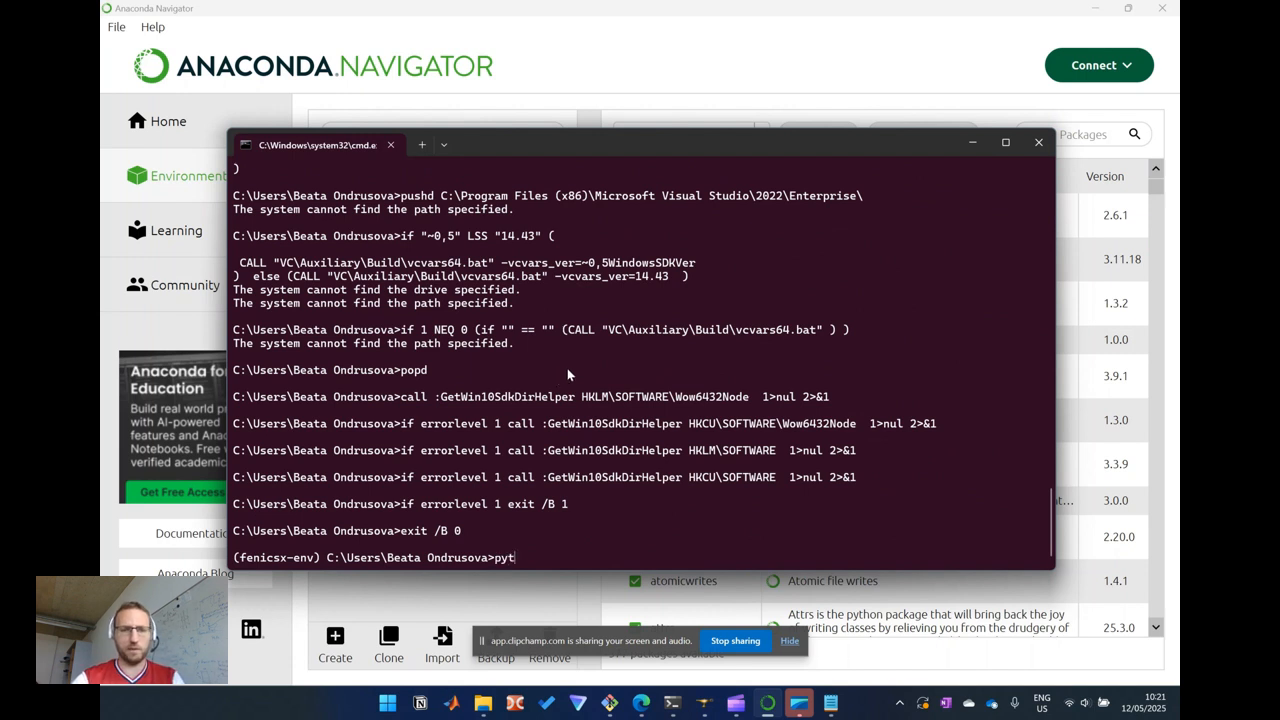
pyautogui.write('hon -m pip ')
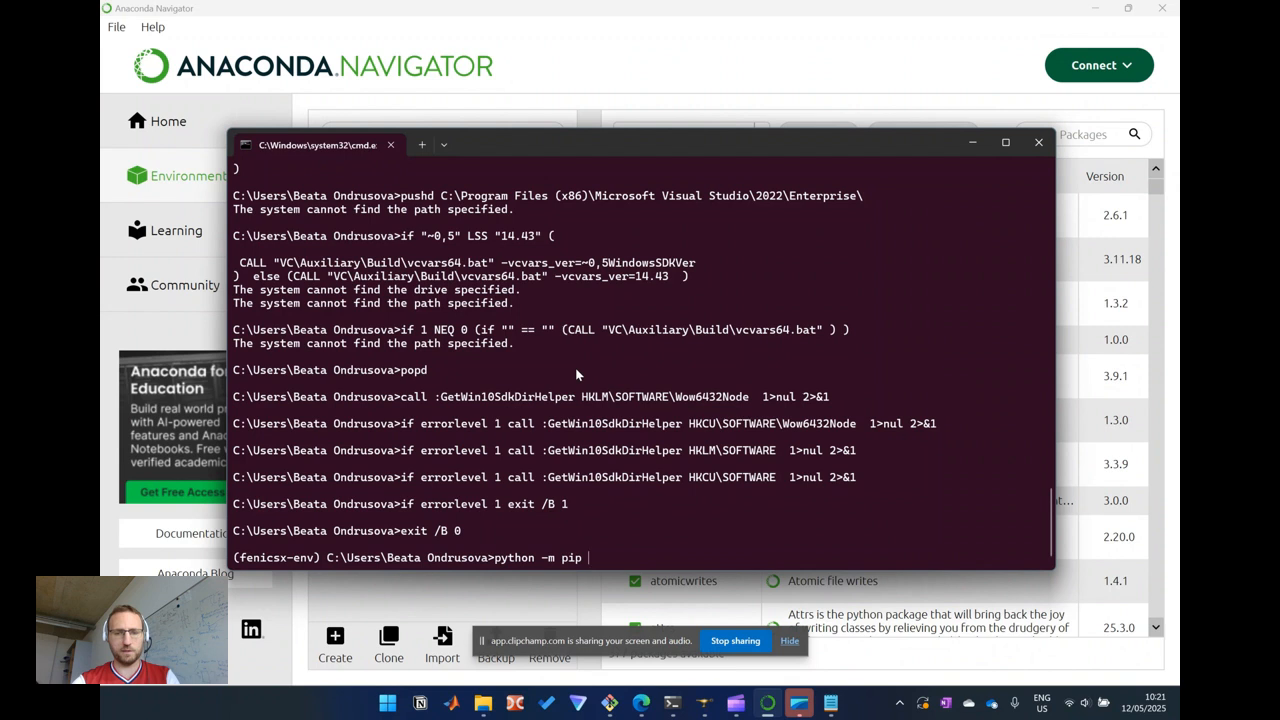
pyautogui.write('insta')
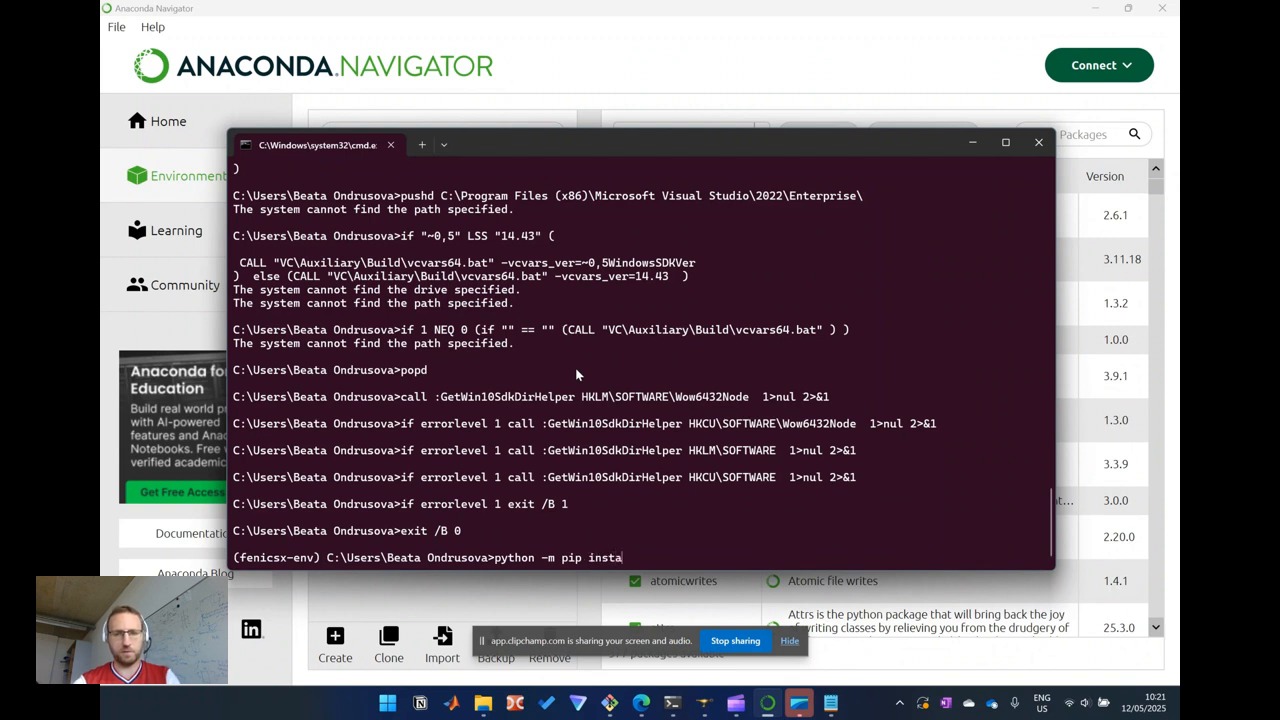
pyautogui.write('ll meshio')
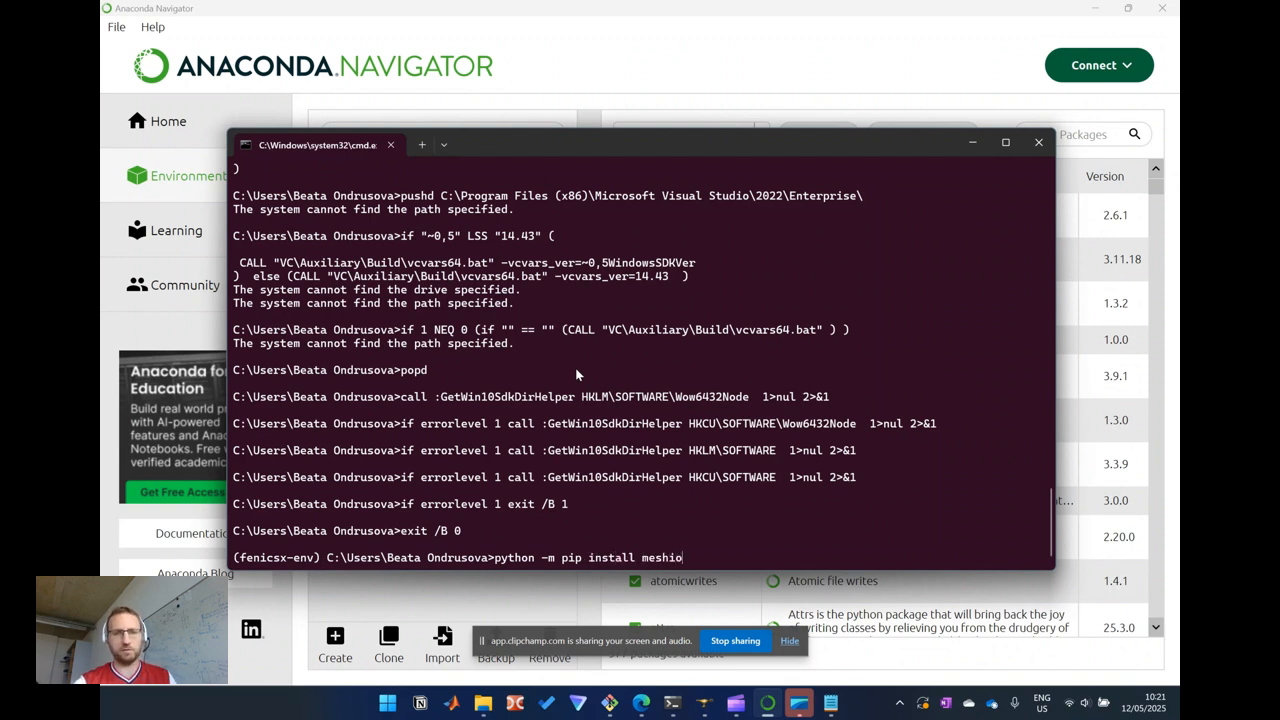
pyautogui.press('Return')
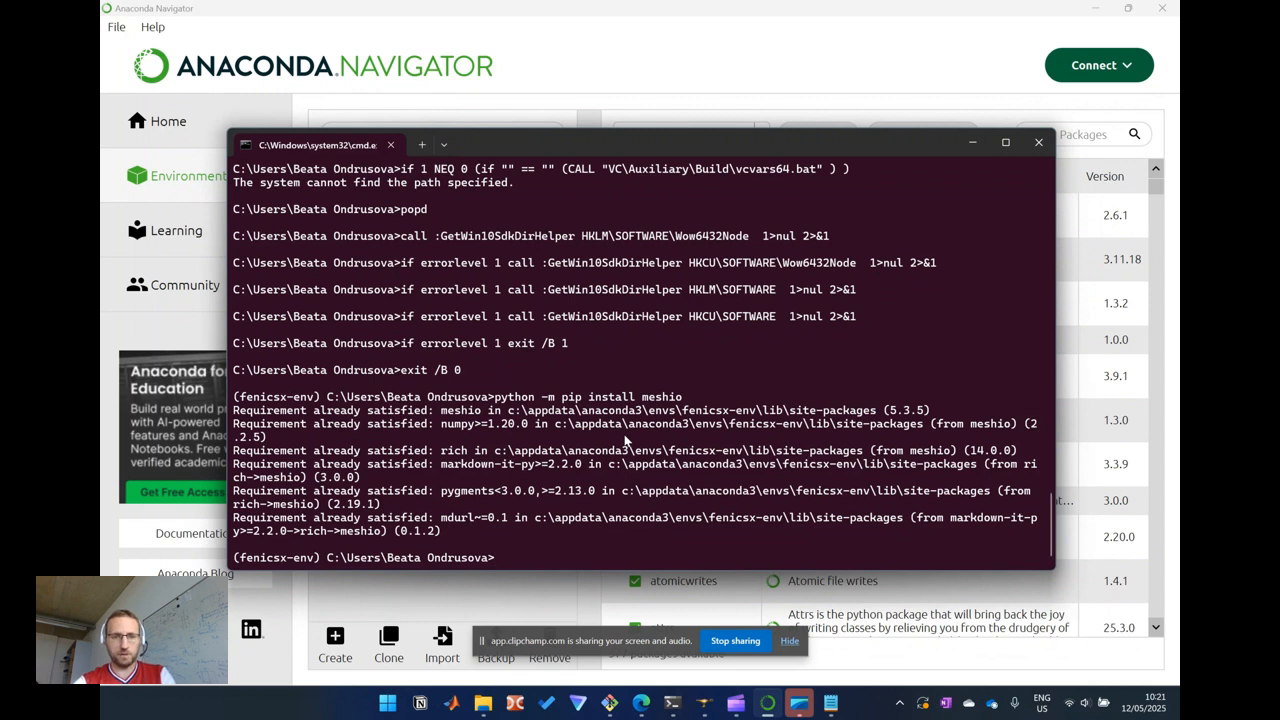
# Change the terminal's directory to Downloads and run makeVertexRefinement.py with Python
pyautogui.write('cd Downloads')
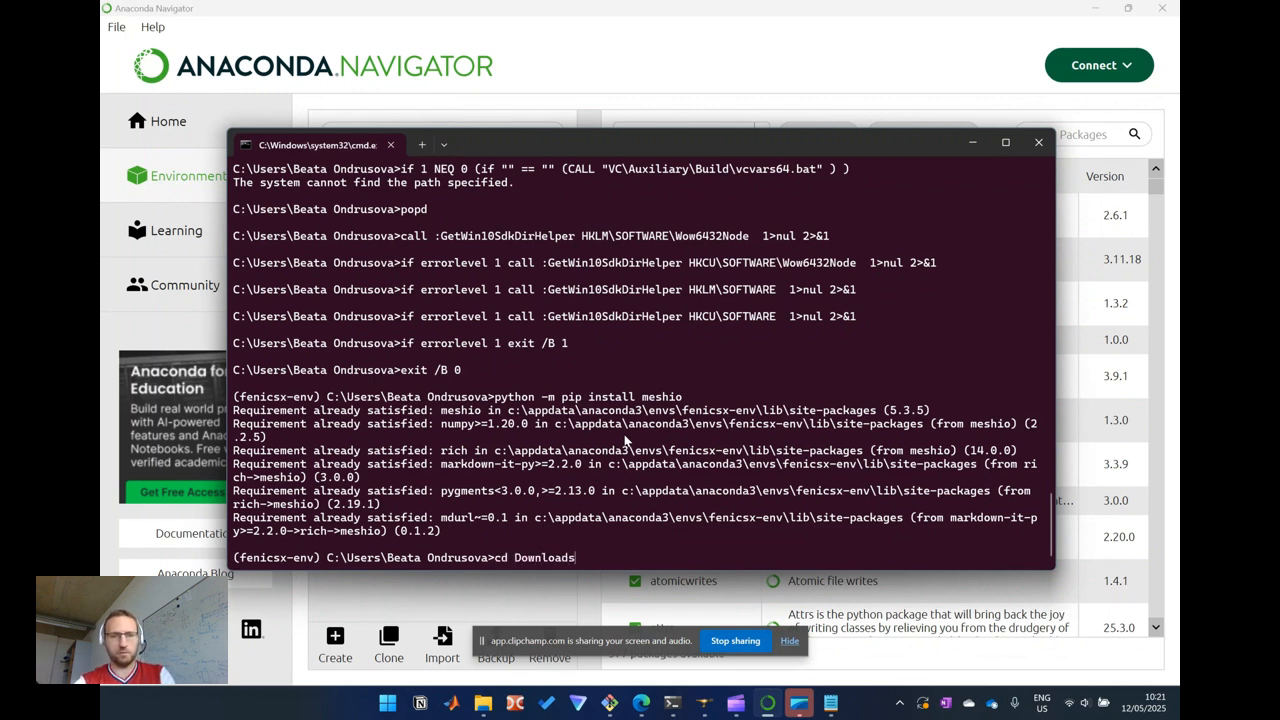
pyautogui.press('Return')
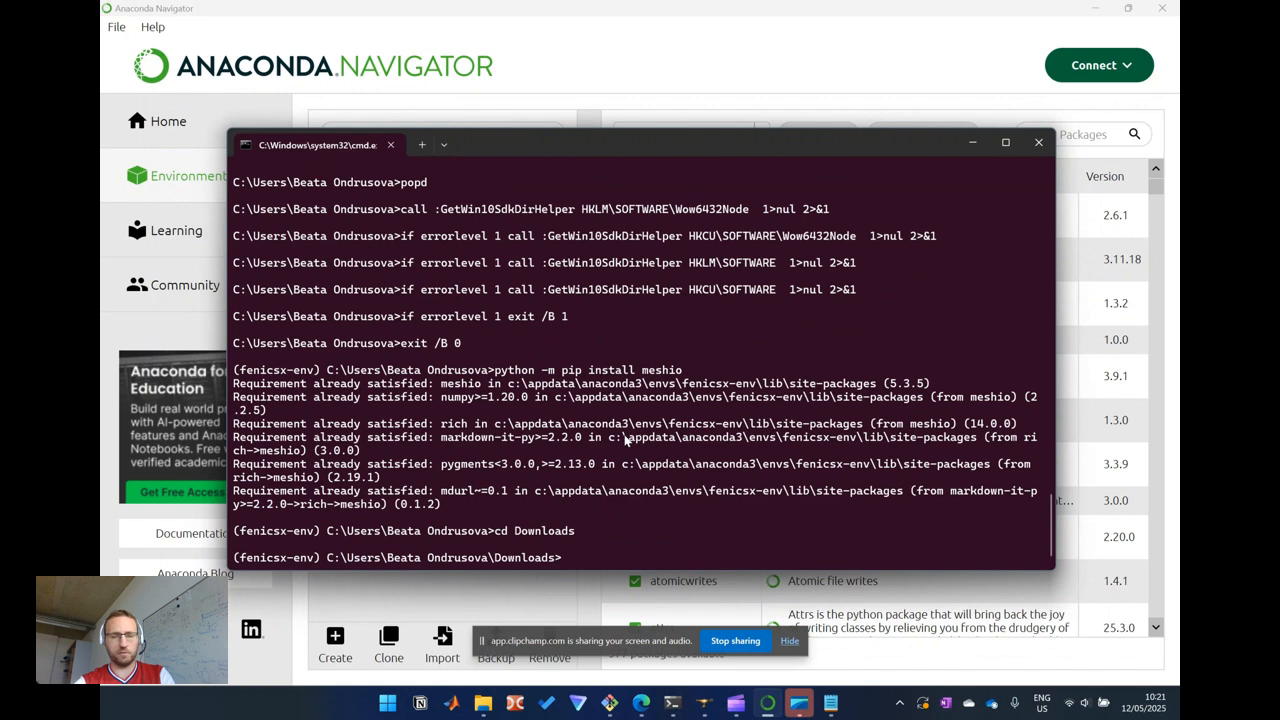
pyautogui.write('ls')
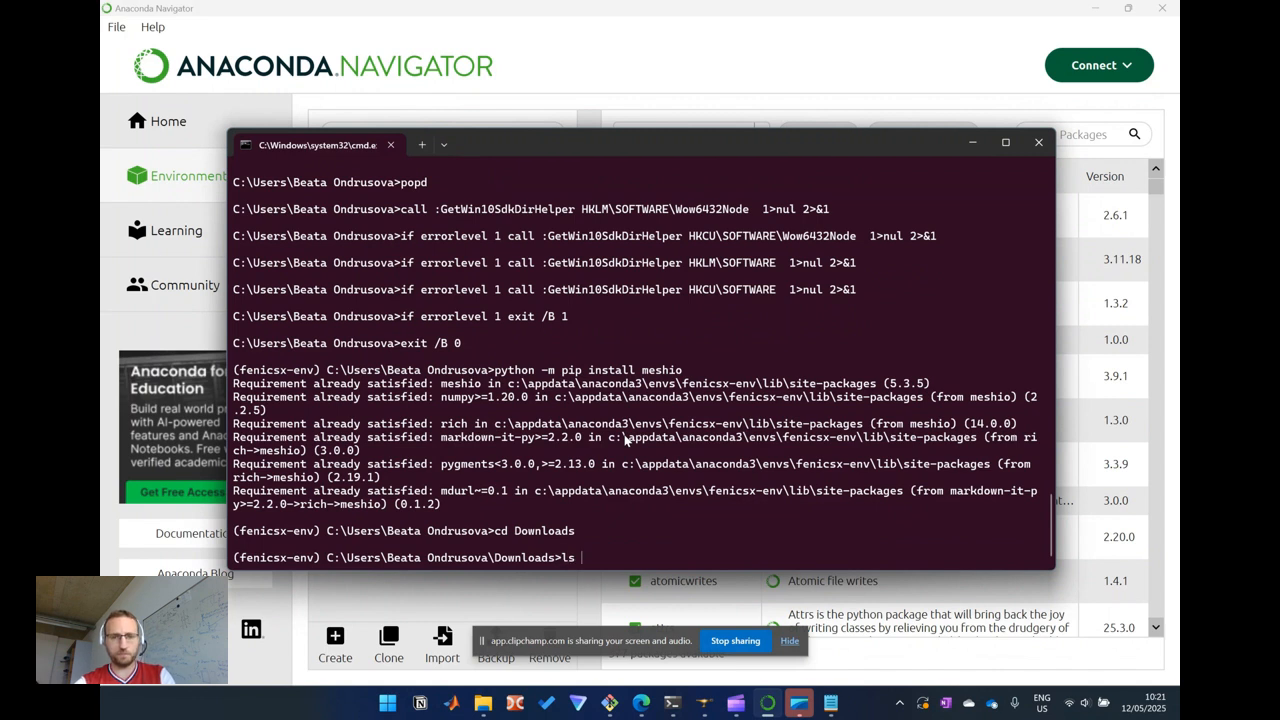
pyautogui.press('BackSpace')
pyautogui.press('BackSpace')
pyautogui.press('BackSpace')
pyautogui.write('python ')
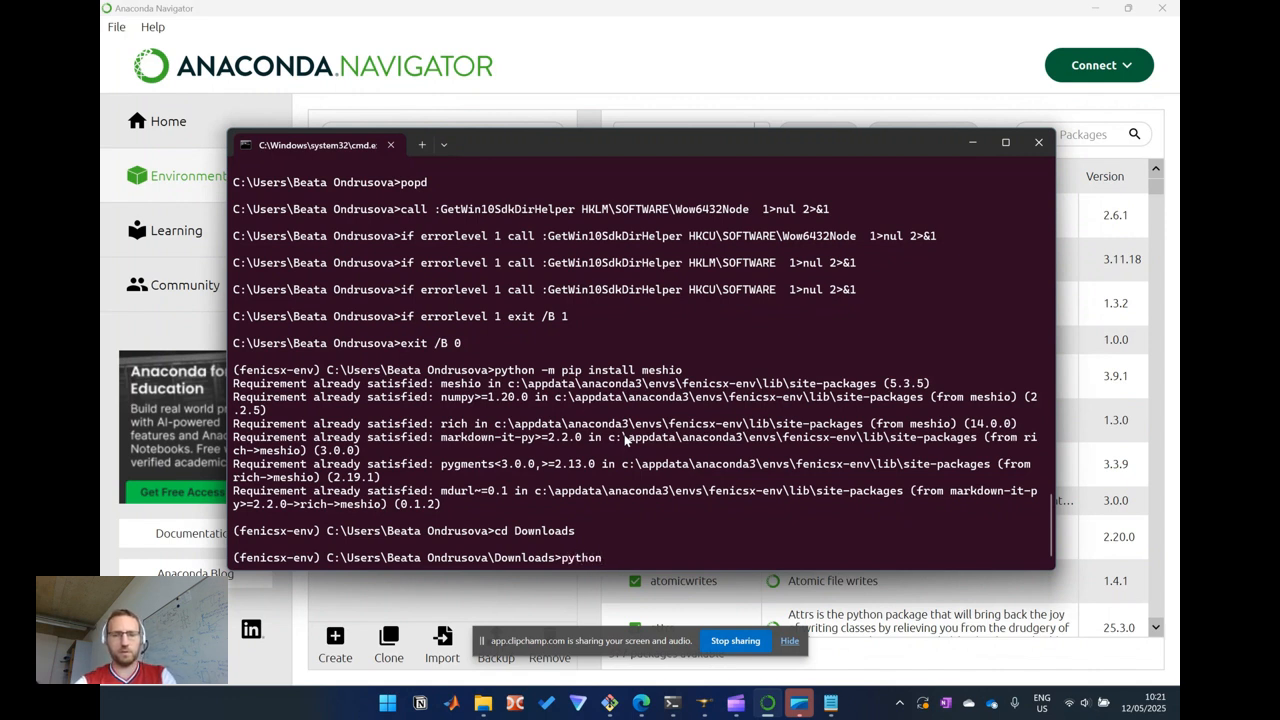
pyautogui.write('ma')
pyautogui.press('Tab')
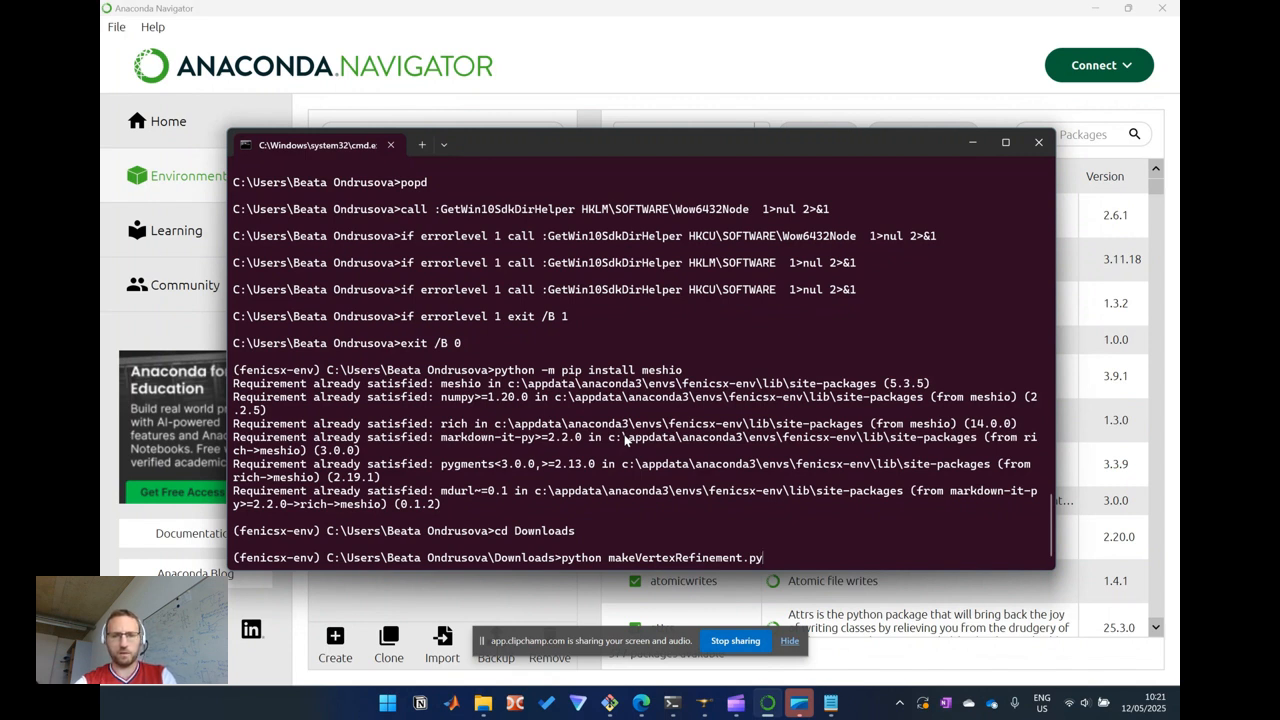
pyautogui.press('Return')
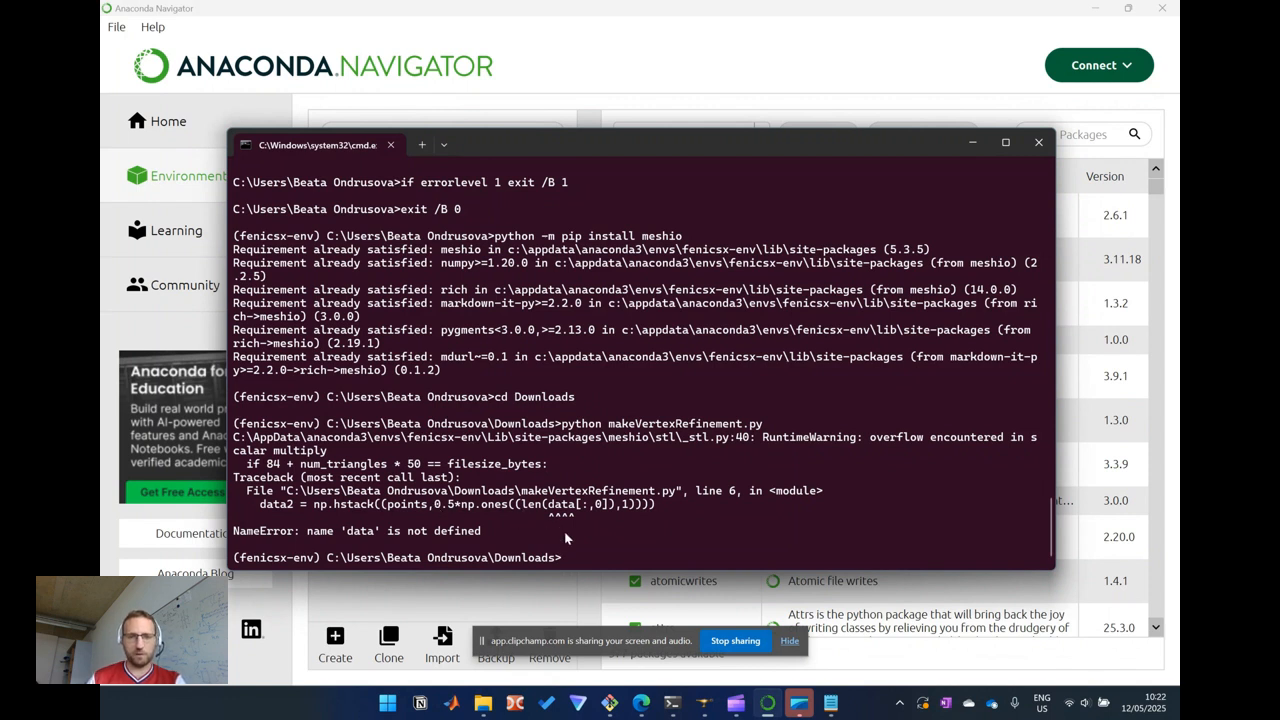
# Switch to the makeVertexRefinement.py script in Notepad and replace data with points inside len() on the data2 line
pyautogui.click(830, 703)
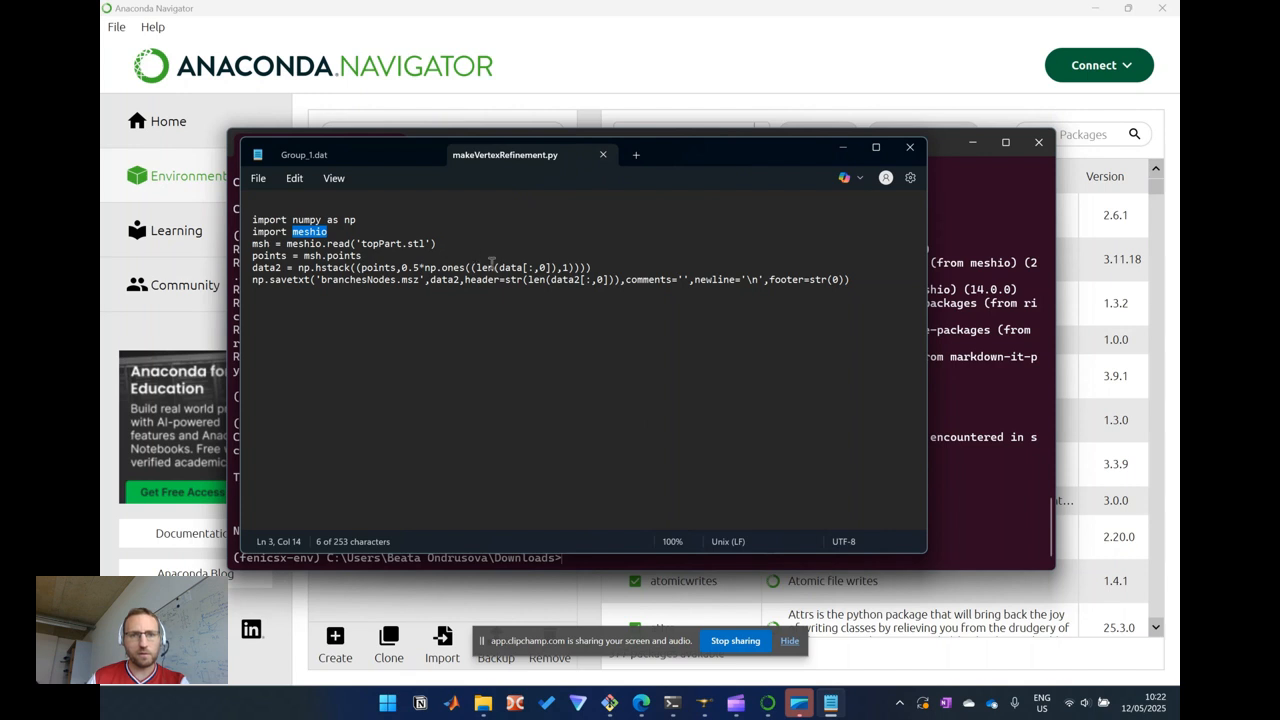
pyautogui.doubleClick(508, 267)
pyautogui.write('points')
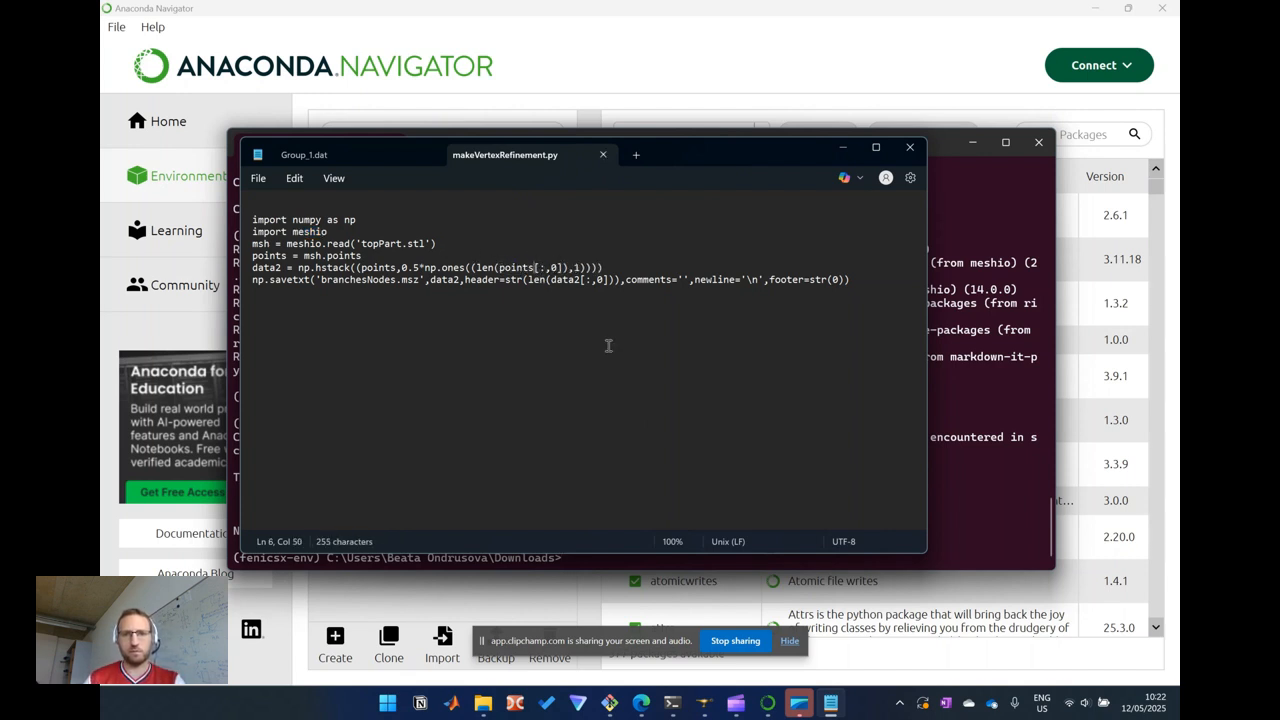
# Return to the fenicsx-env terminal and run python makeVertexRefinement.py again with the edited script
pyautogui.click(948, 457)
pyautogui.press('Up')
pyautogui.press('Return')
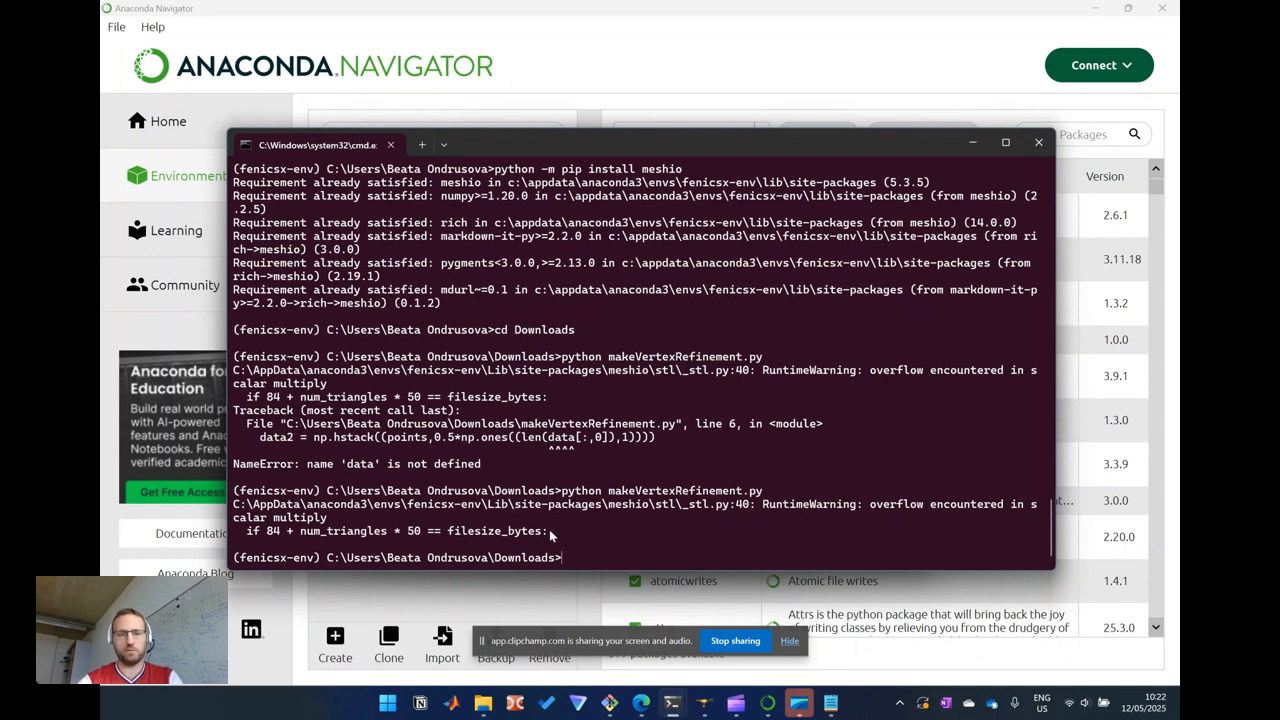
# Switch to File Explorer and open the generated branchesNodes.msz file from Downloads in Notepad
pyautogui.click(490, 704)
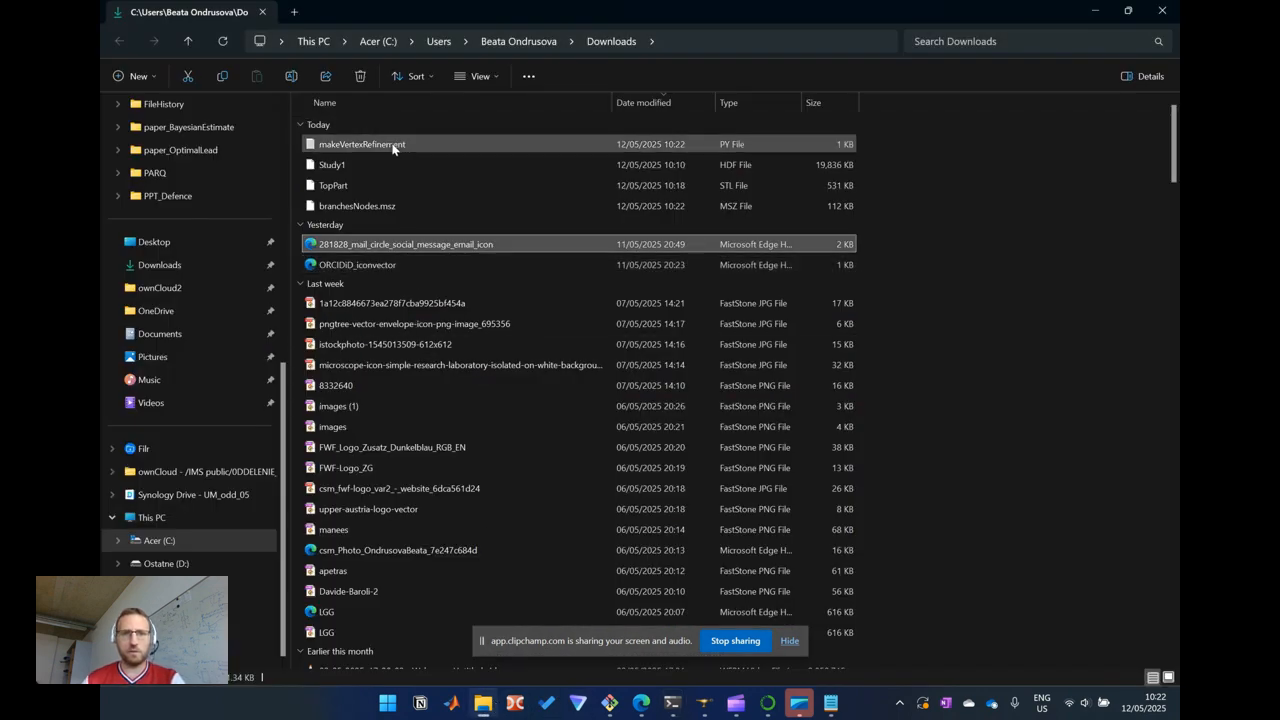
pyautogui.click(390, 206)
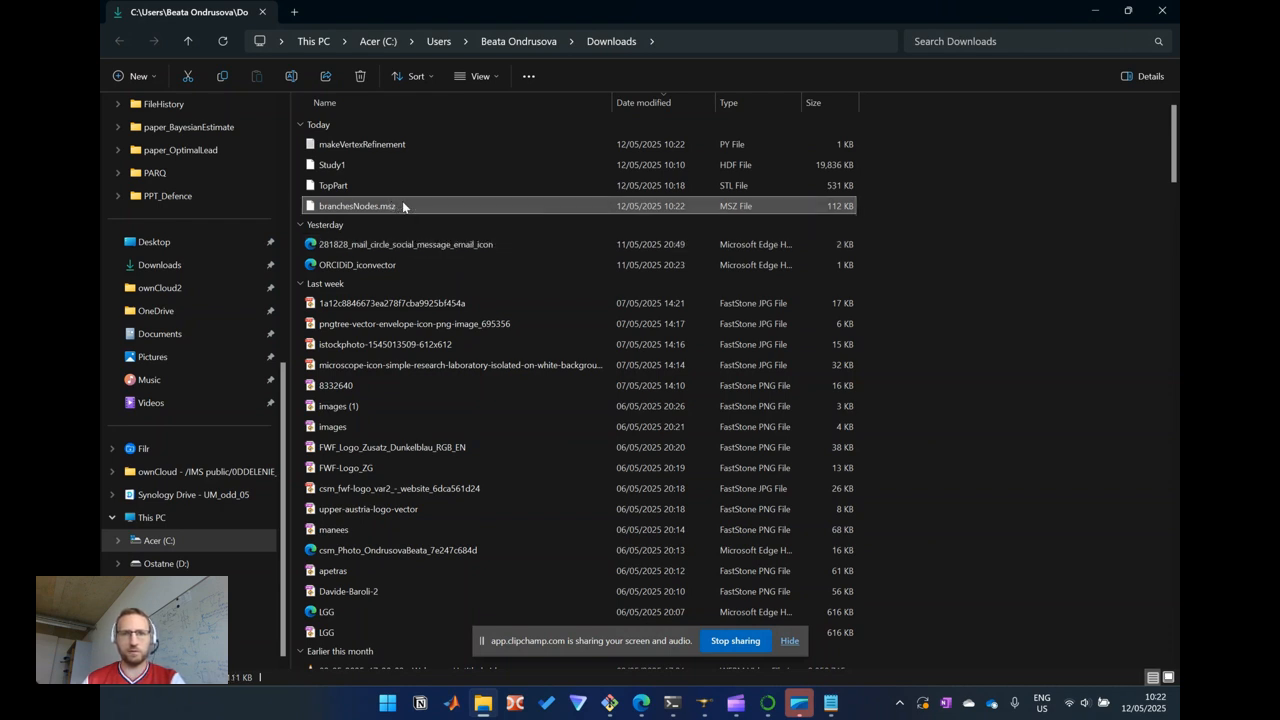
pyautogui.rightClick(403, 204)
pyautogui.click(390, 206)
pyautogui.rightClick(388, 207)
pyautogui.rightClick(417, 202)
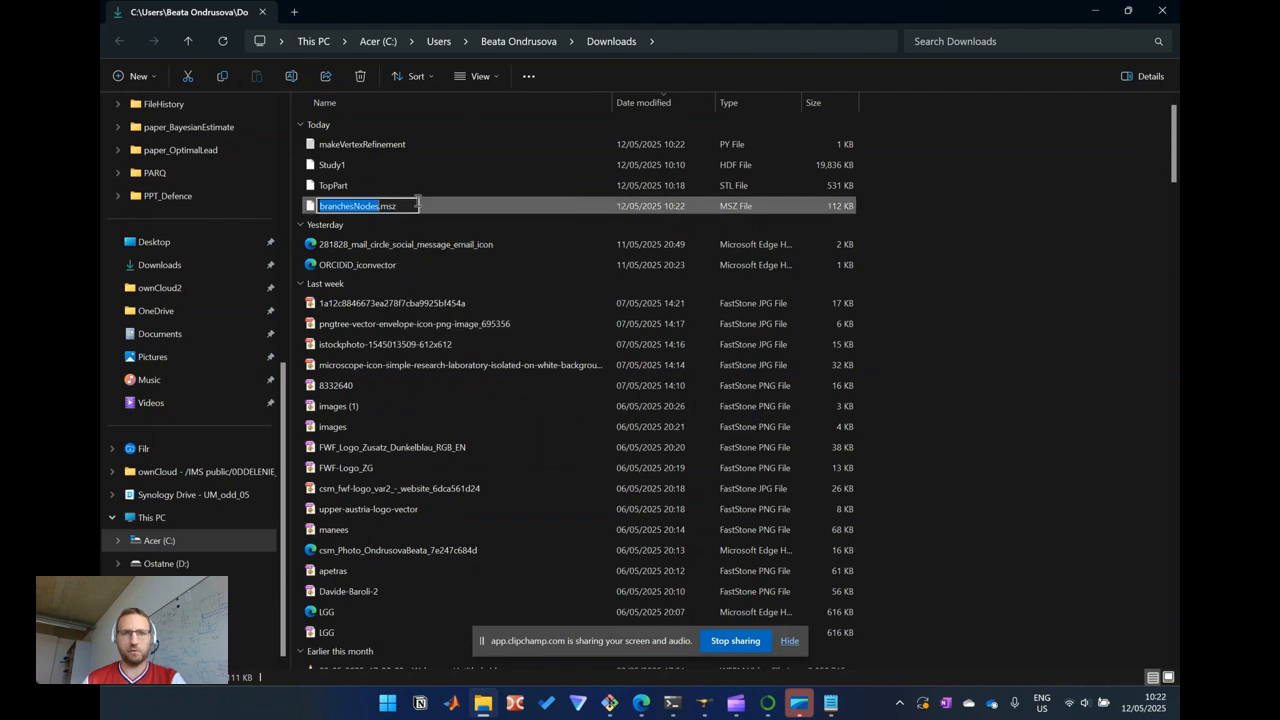
pyautogui.click(313, 204)
pyautogui.click(313, 206)
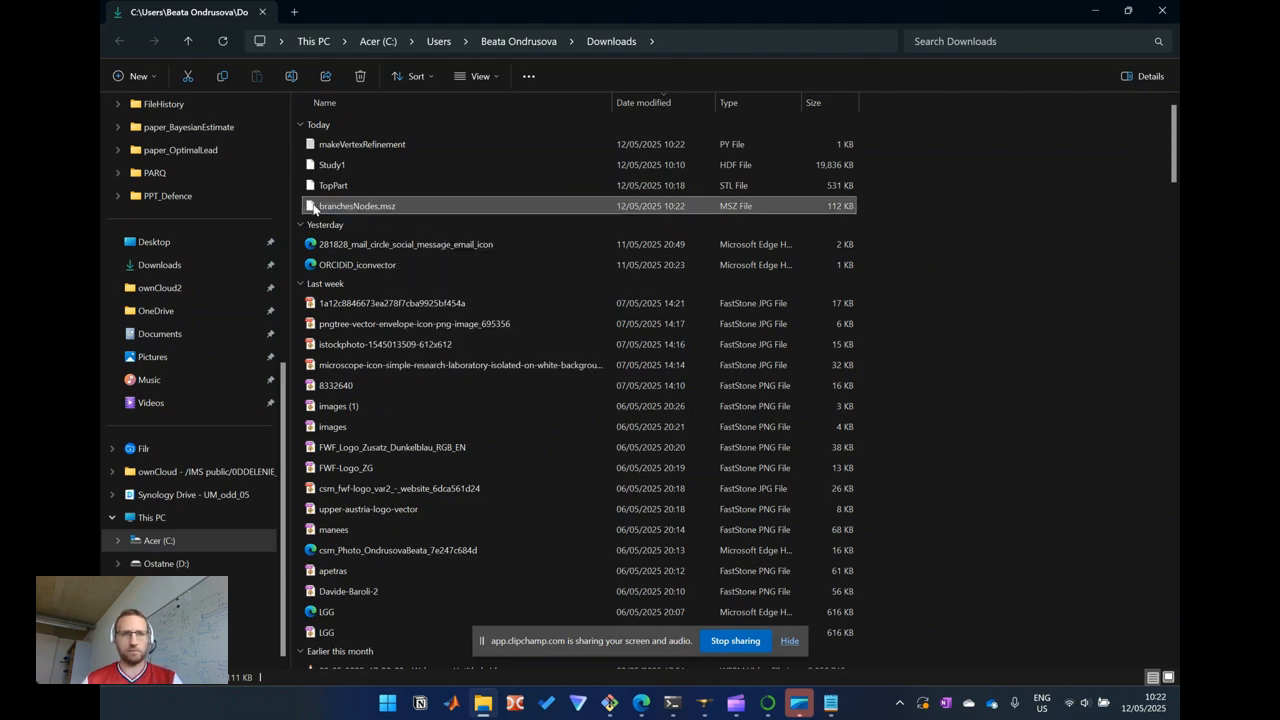
pyautogui.rightClick(311, 206)
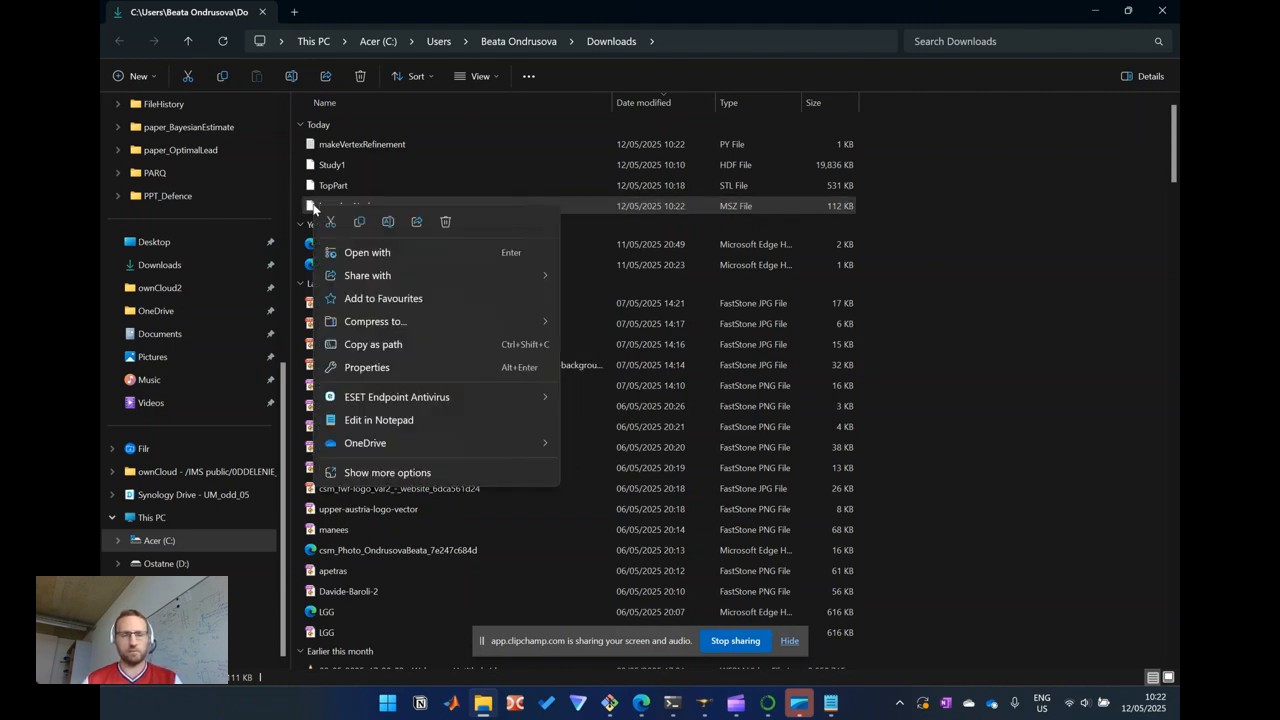
pyautogui.click(518, 257)
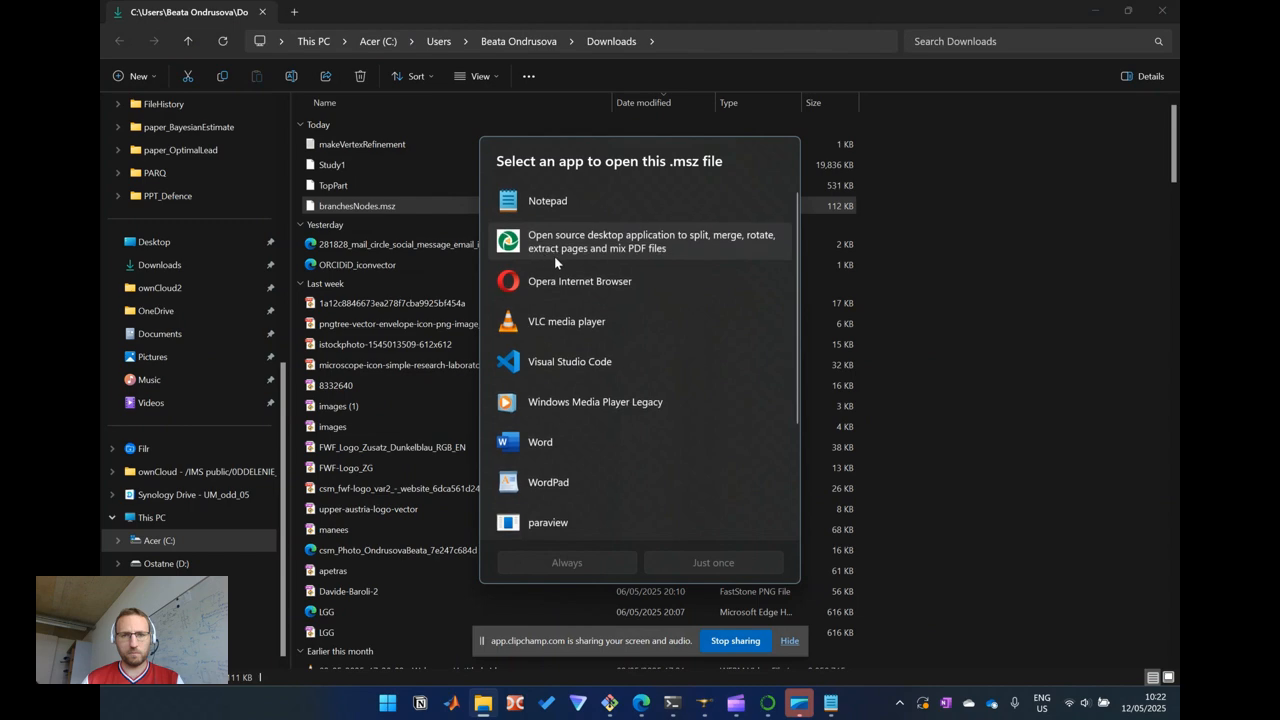
pyautogui.doubleClick(550, 212)
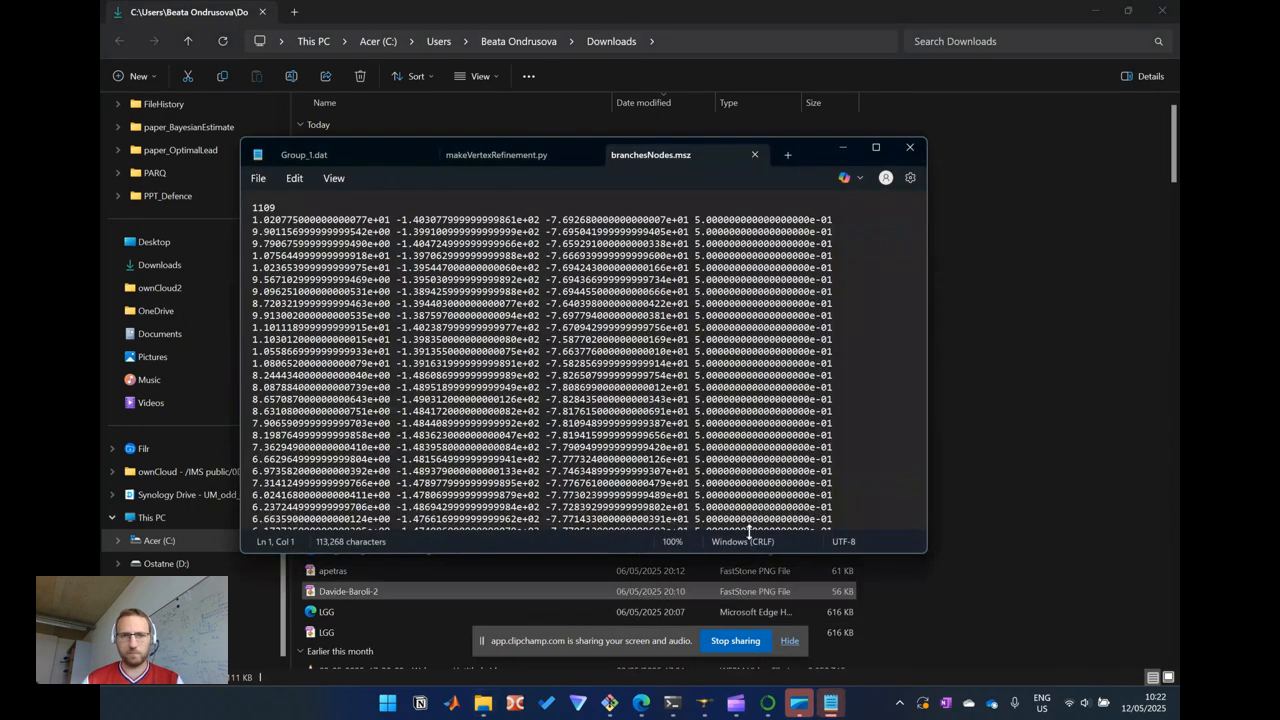
# Examine the vertex count on the first line of branchesNodes.msz, the three coordinate columns and the mesh size column
pyautogui.click(556, 363)
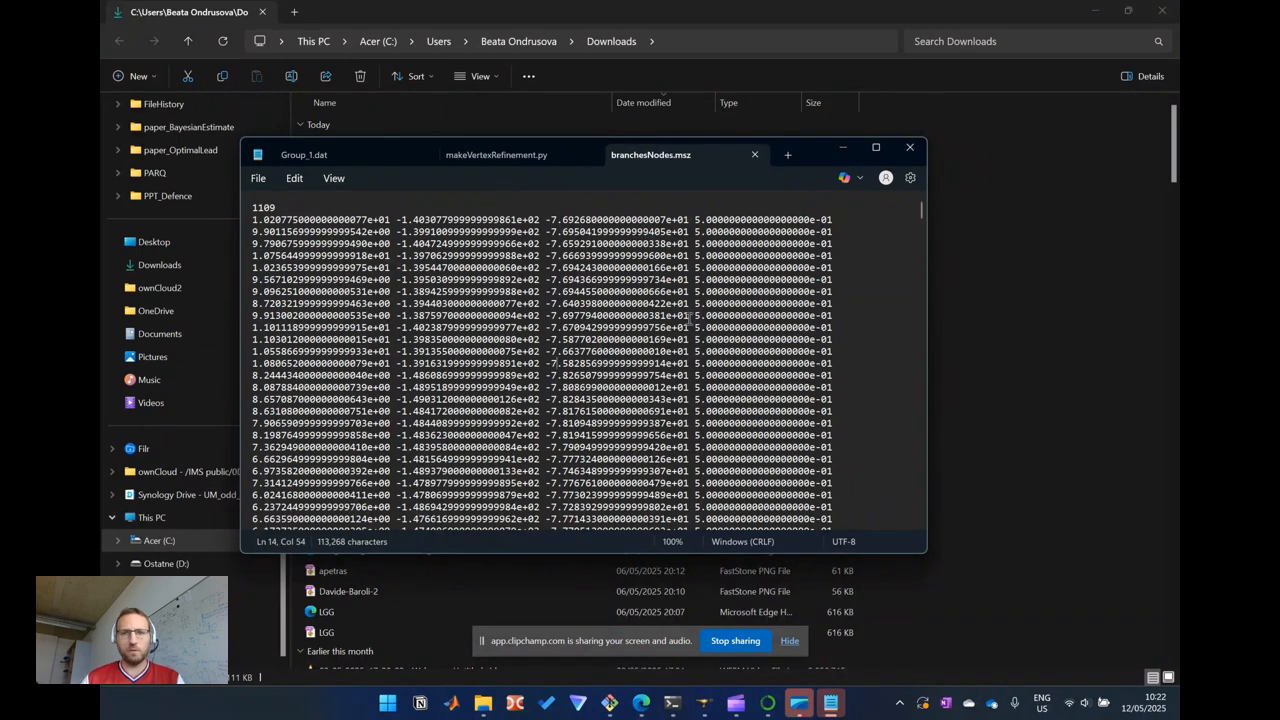
pyautogui.moveTo(920, 208)
pyautogui.mouseDown()
pyautogui.moveTo(921, 228)
pyautogui.moveTo(923, 201)
pyautogui.mouseUp()
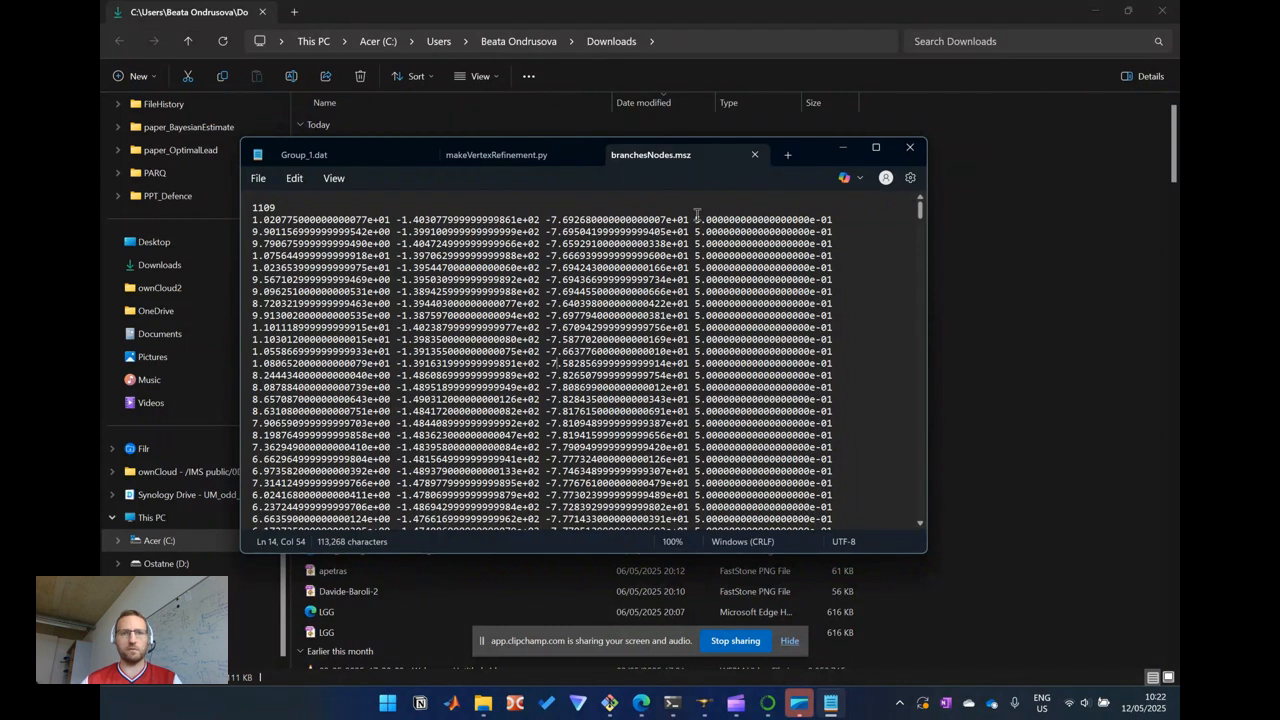
pyautogui.click(314, 211)
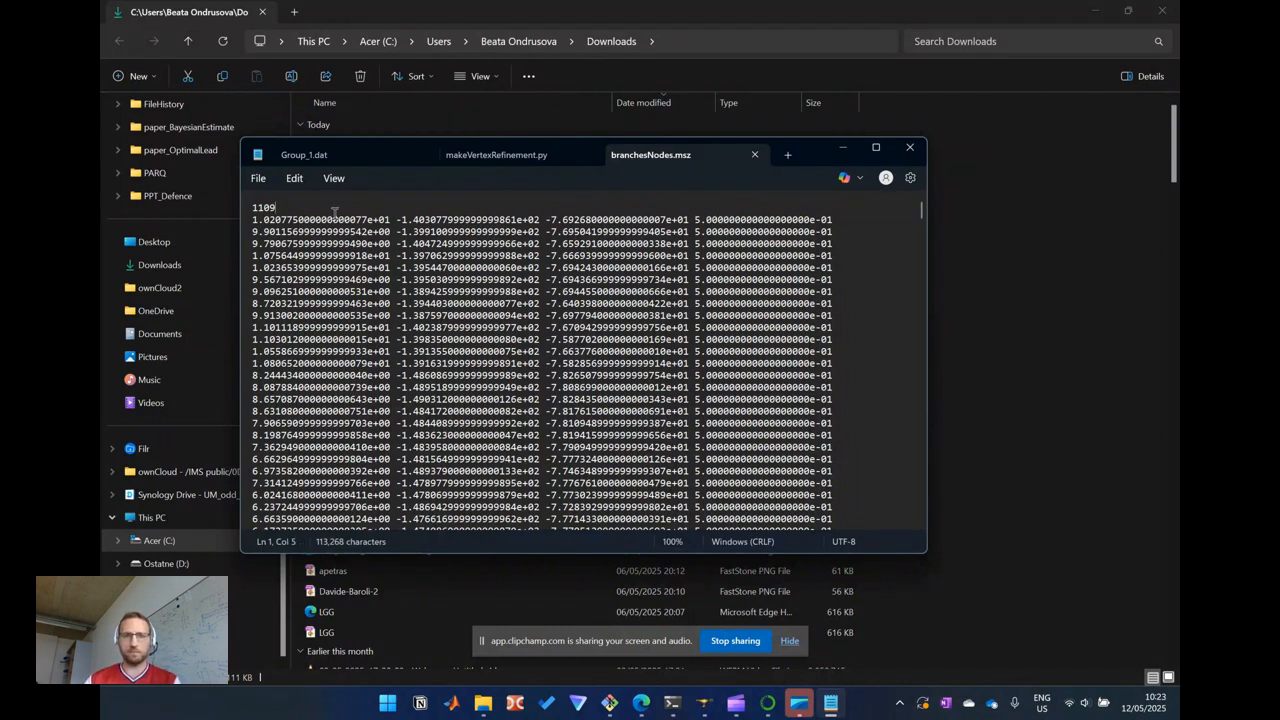
pyautogui.click(310, 218)
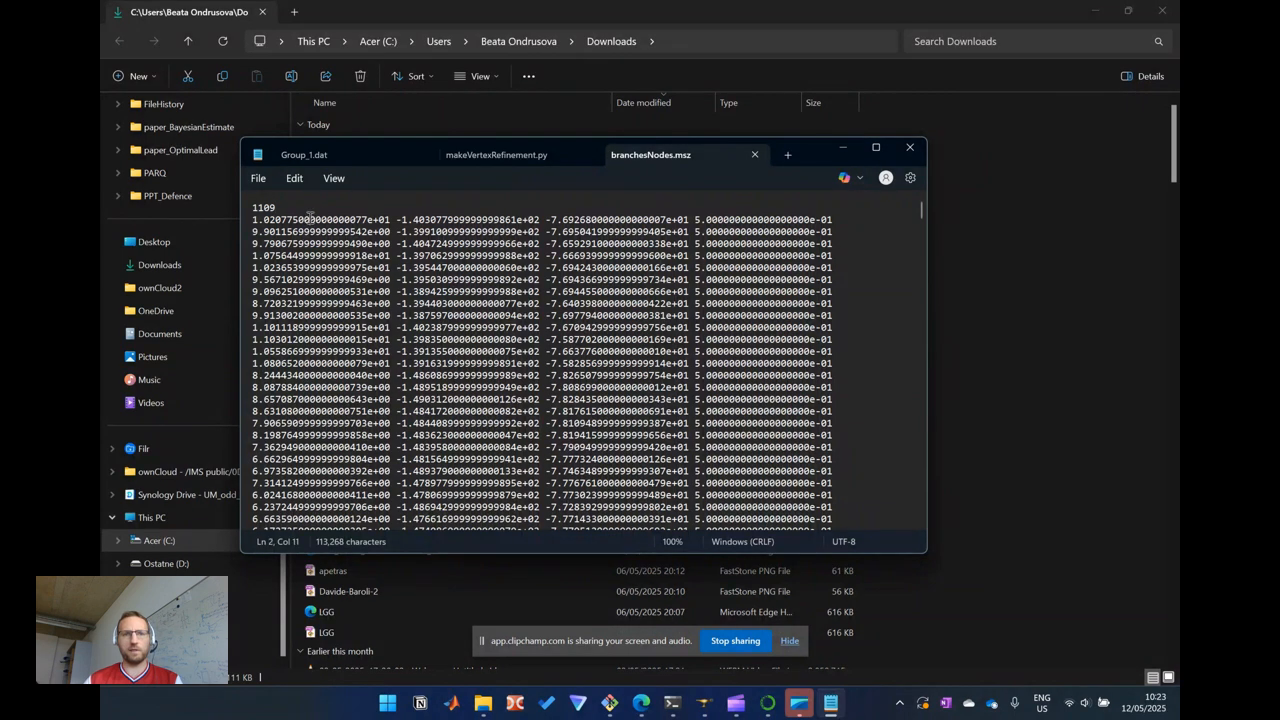
pyautogui.click(419, 222)
pyautogui.click(560, 219)
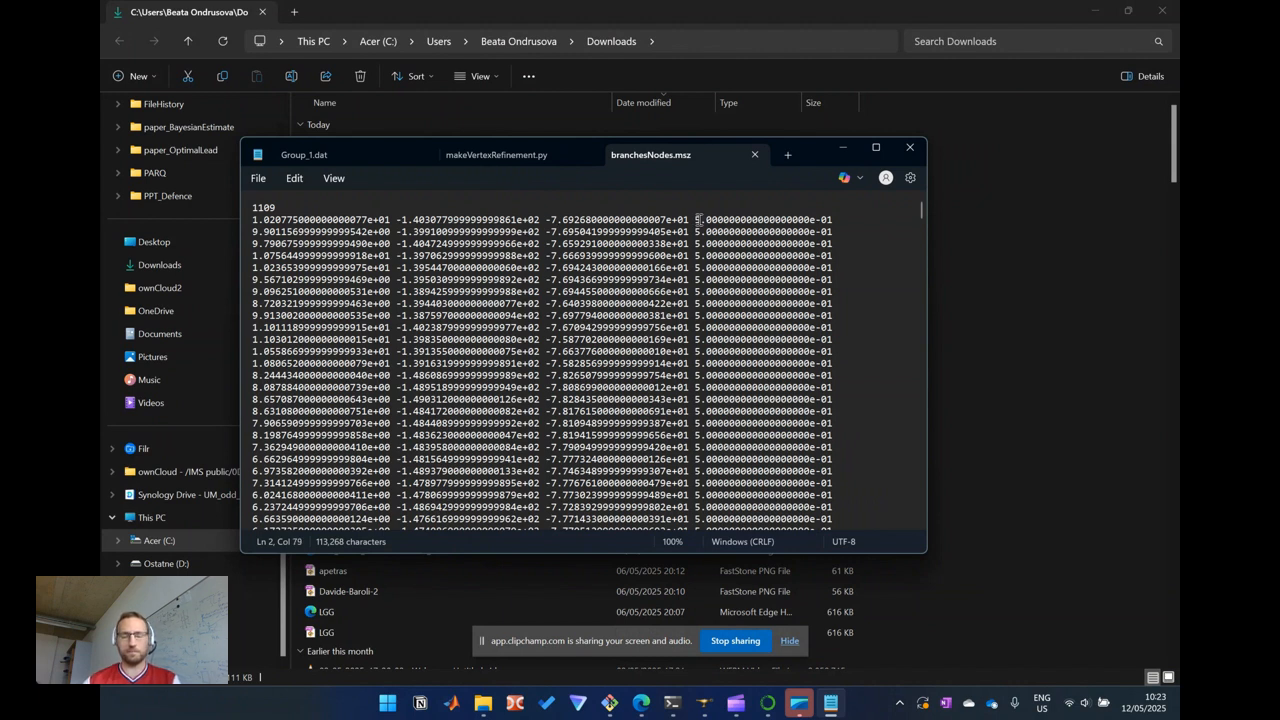
pyautogui.click(694, 219)
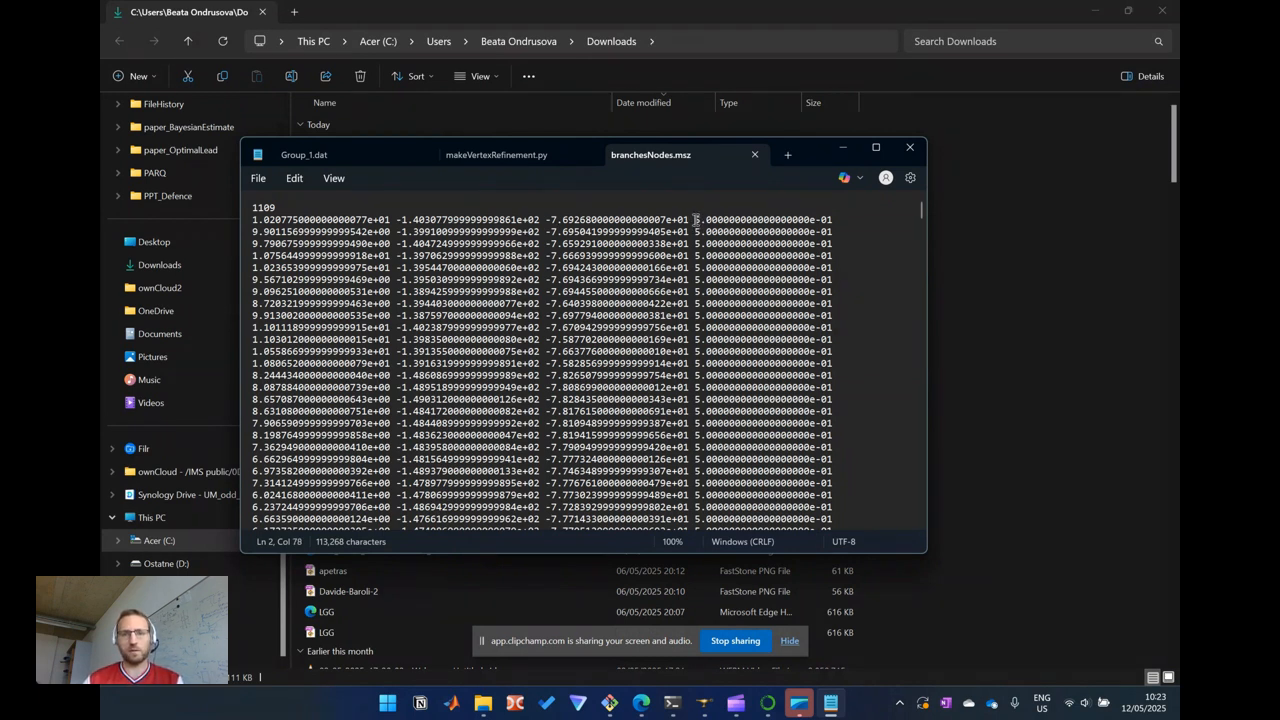
# Examine the mesh size column and the closing line at the end of branchesNodes.msz
pyautogui.click(827, 220)
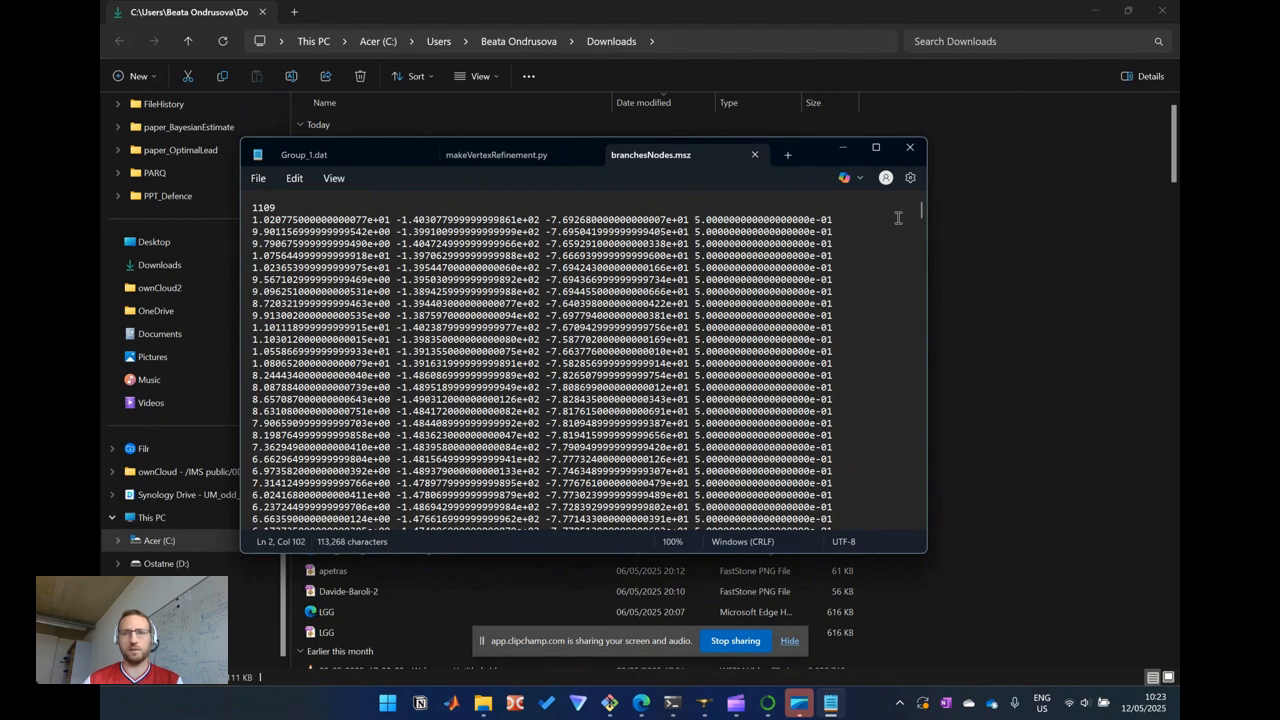
pyautogui.moveTo(919, 208); pyautogui.dragTo(917, 523)
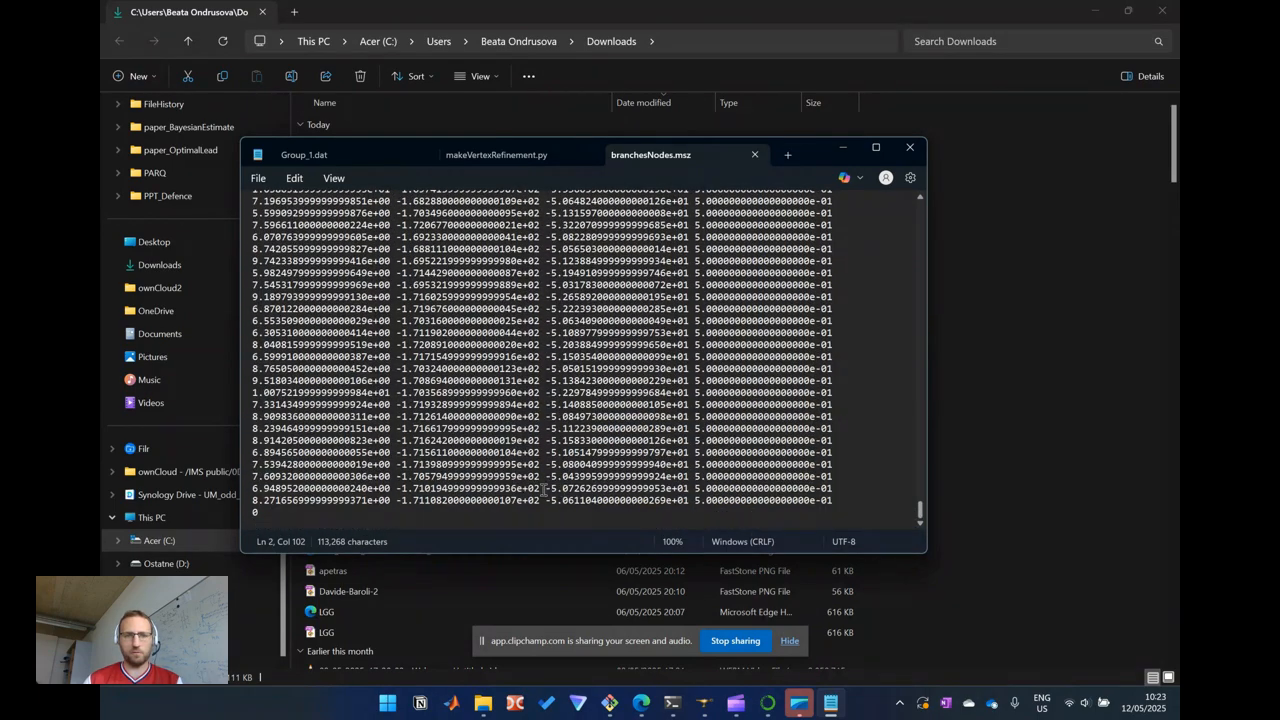
pyautogui.click(298, 509)
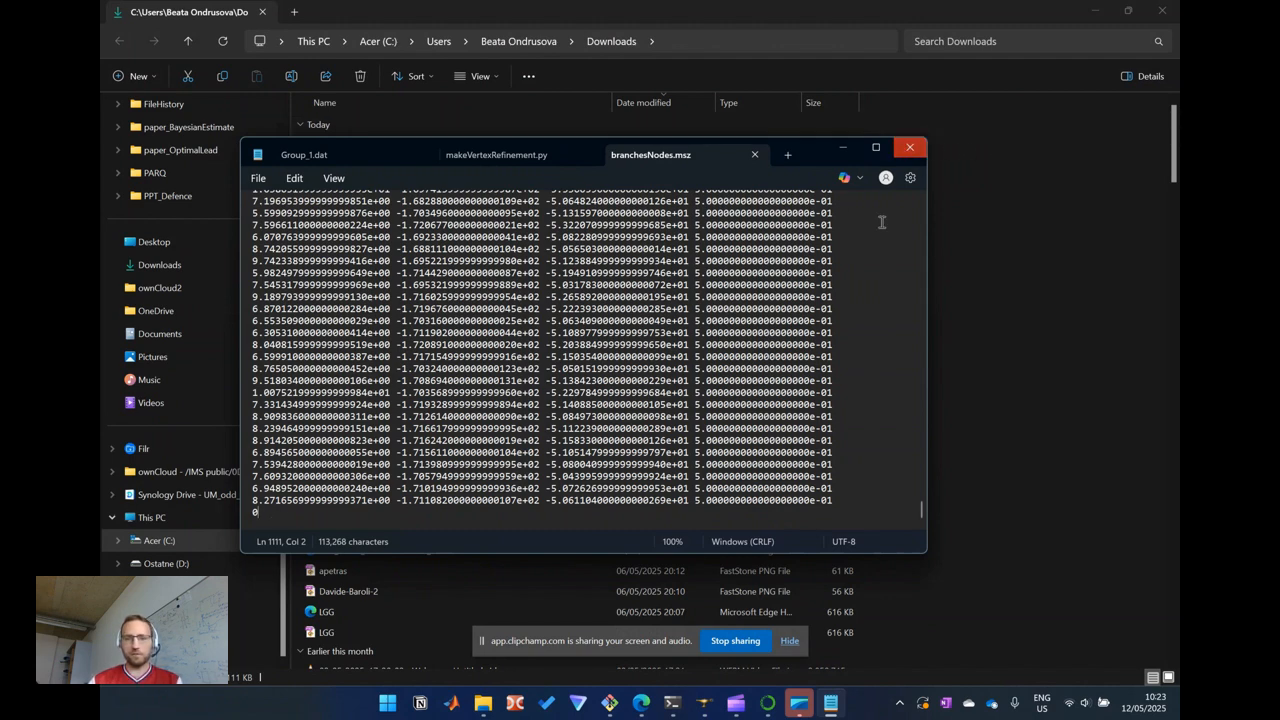
# Switch to SALOME and check the node and element information of Mesh_1
pyautogui.click(705, 705)
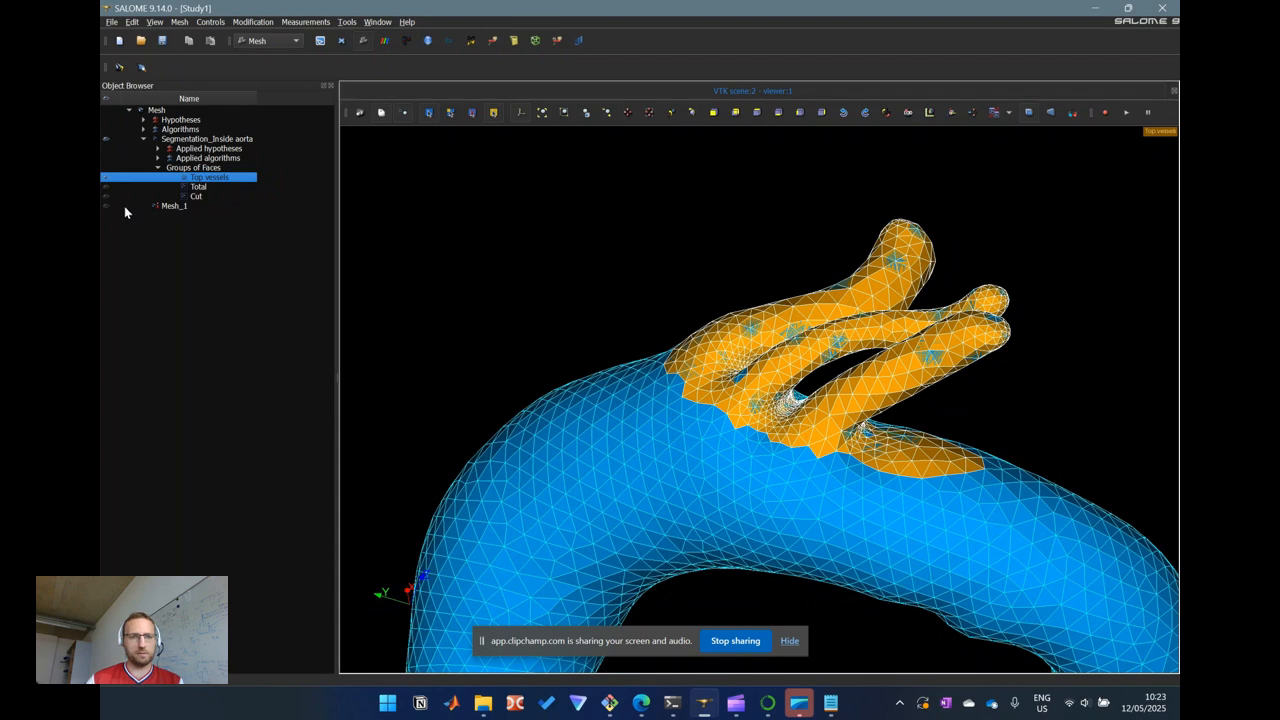
pyautogui.click(152, 207)
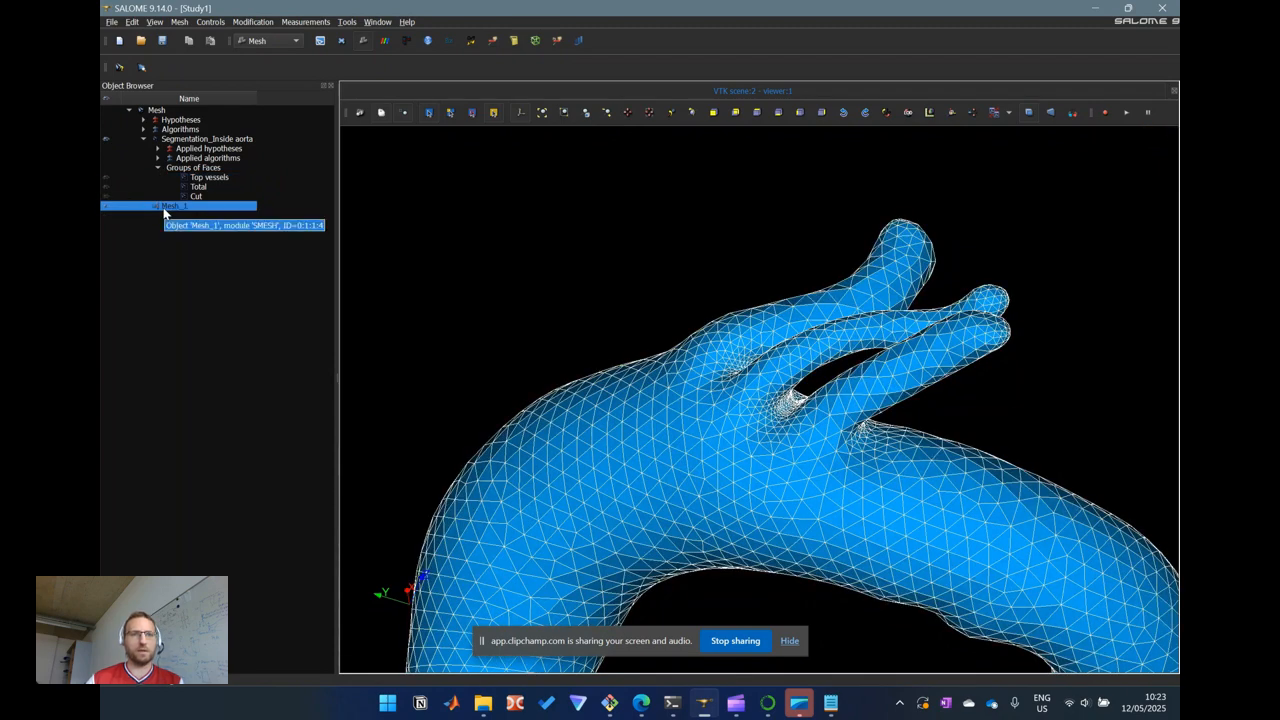
pyautogui.rightClick(165, 213)
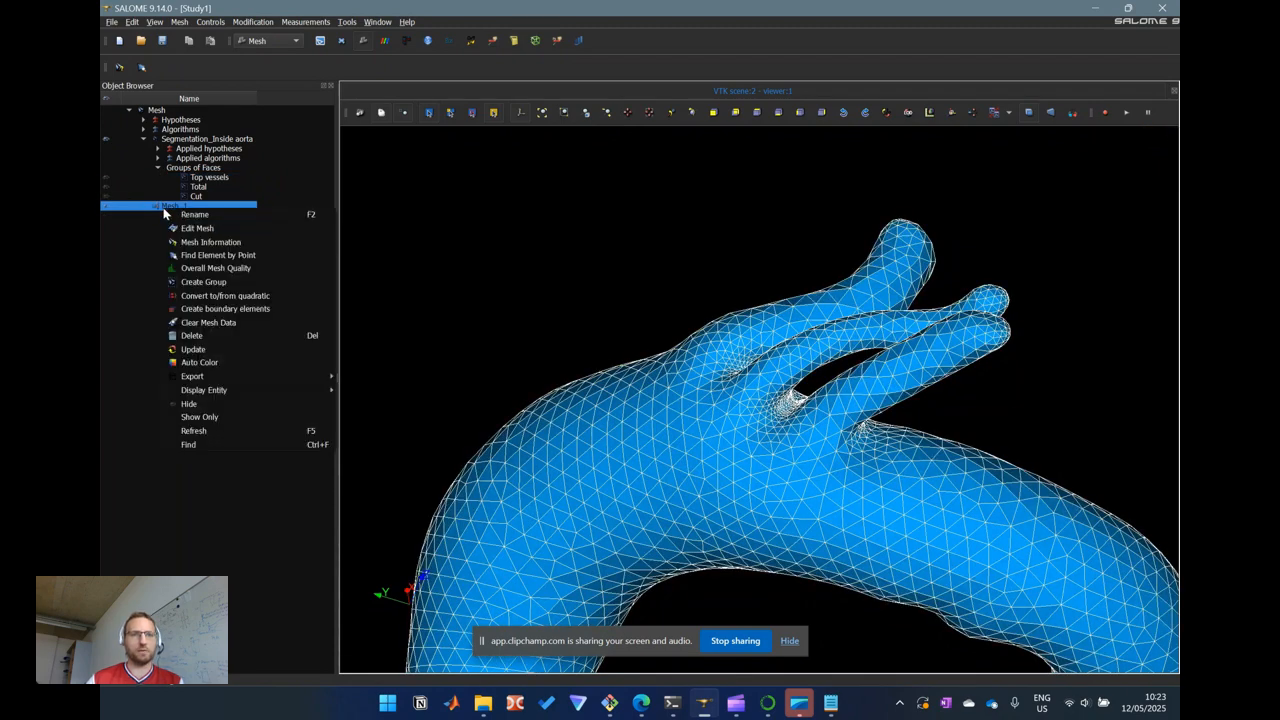
pyautogui.click(224, 243)
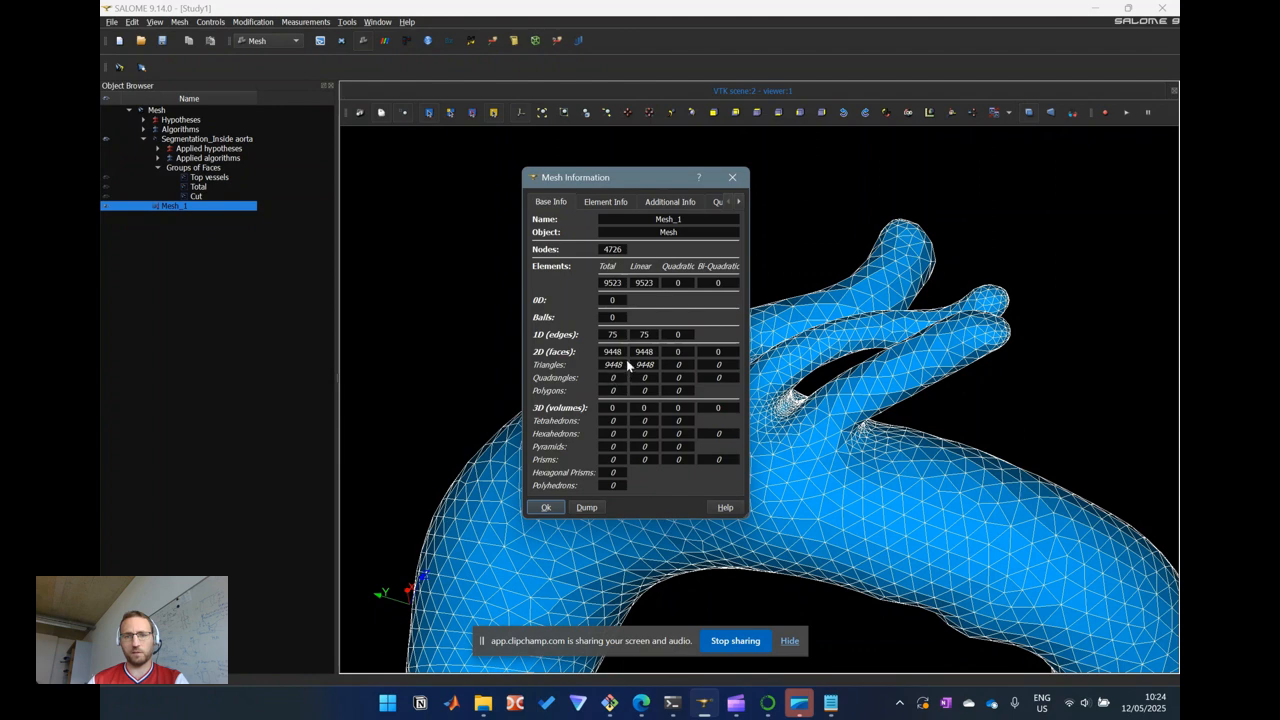
pyautogui.click(734, 178)
# Edit Mesh_1 as a Triangular mesh with the NETGEN 2D algorithm and start a new NETGEN 2D parameters hypothesis
pyautogui.rightClick(236, 208)
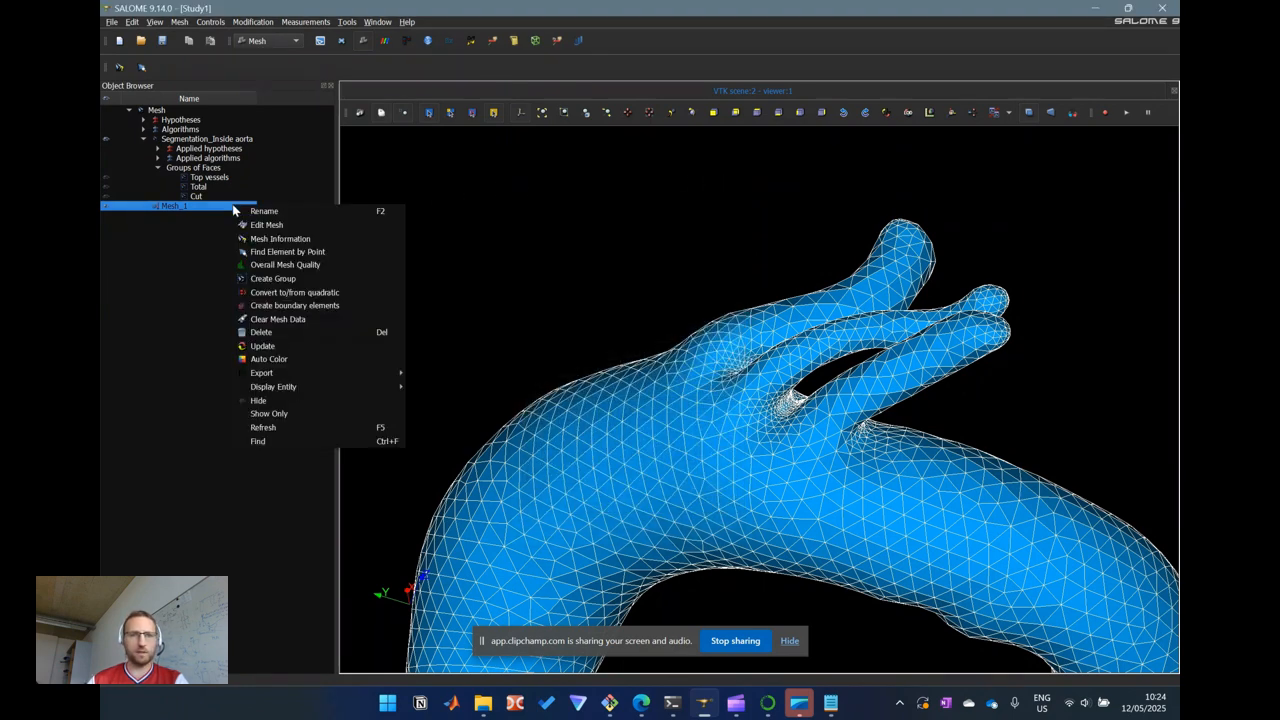
pyautogui.press('Escape')
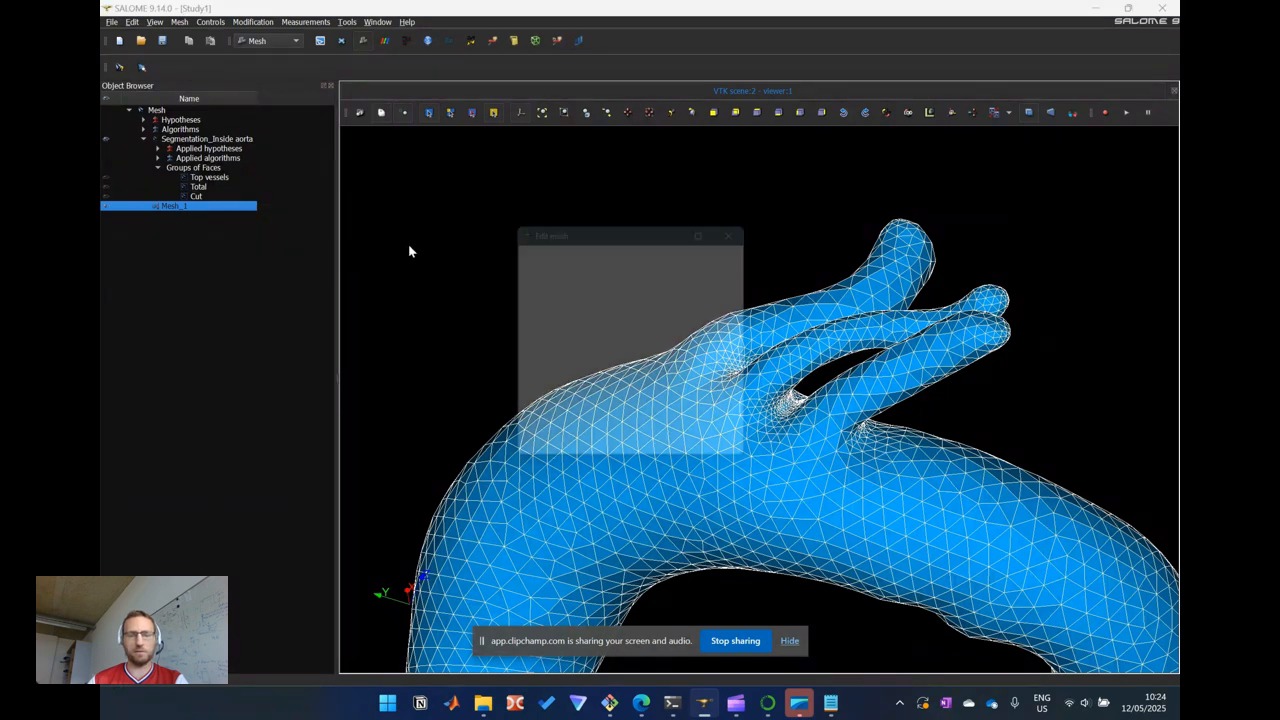
pyautogui.click(588, 264)
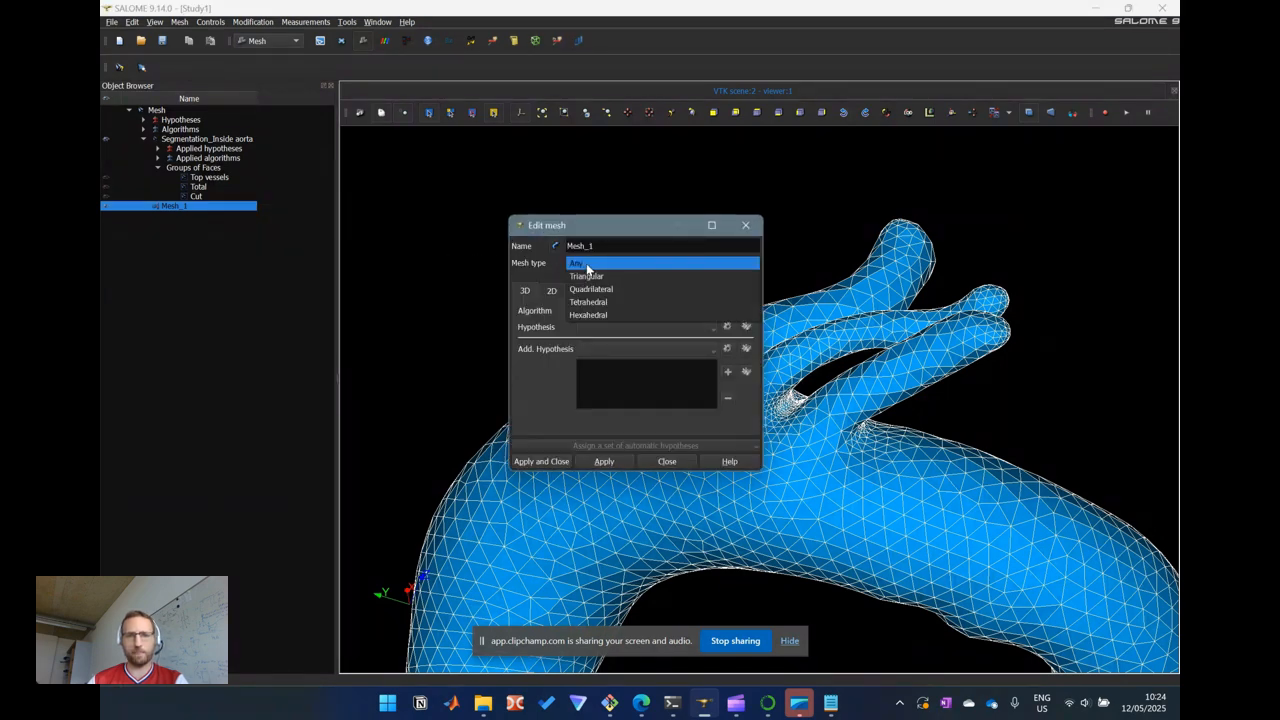
pyautogui.click(603, 277)
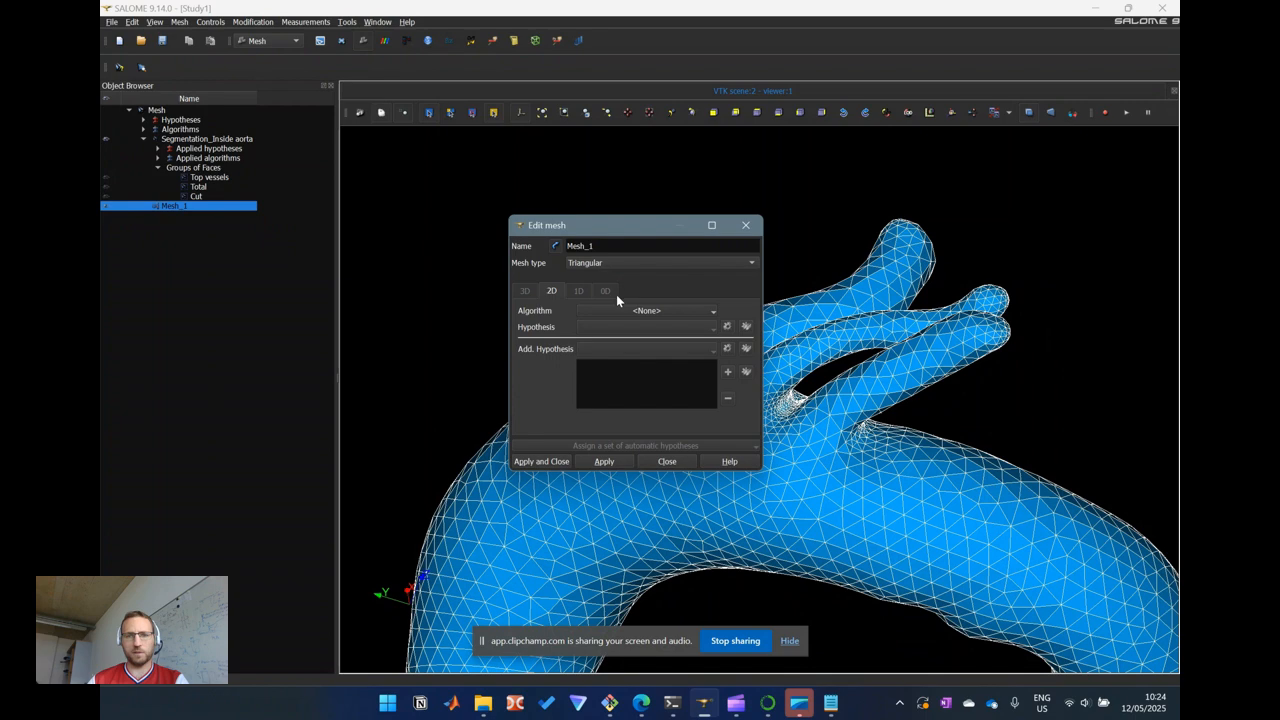
pyautogui.click(634, 311)
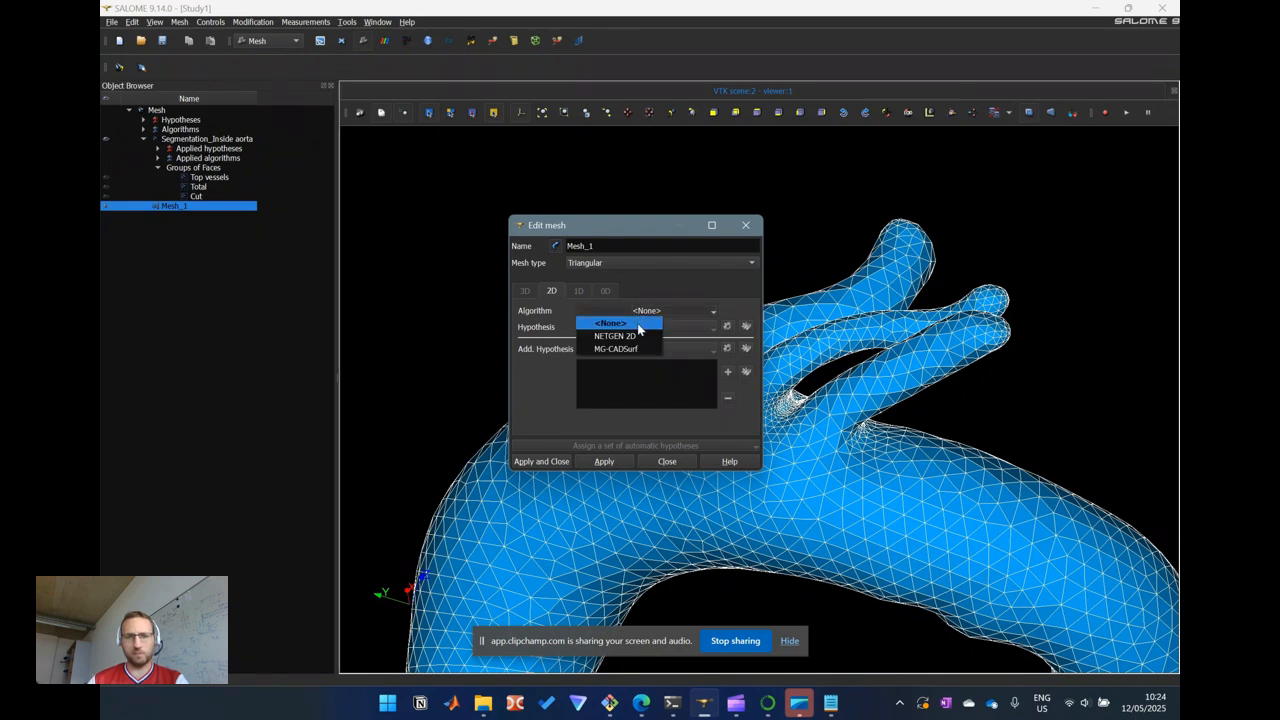
pyautogui.click(640, 336)
pyautogui.click(728, 328)
pyautogui.click(741, 334)
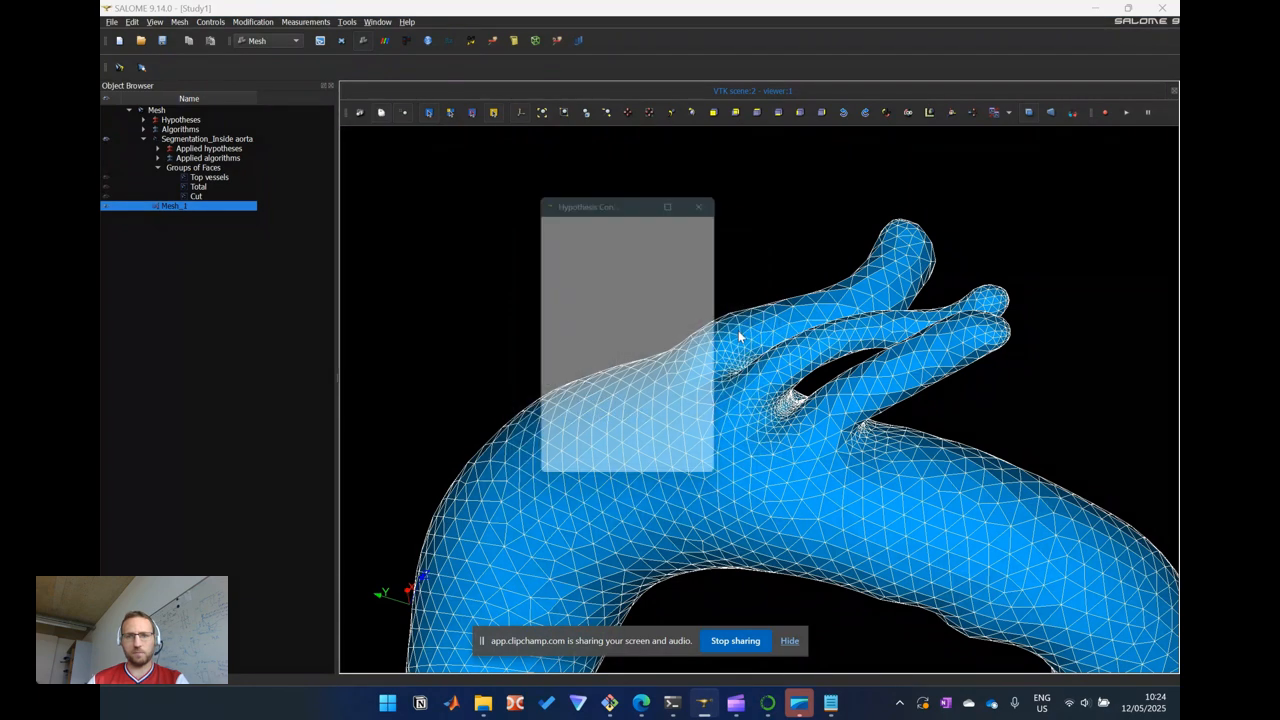
# Load branchesNodes.msz from Downloads as the mesh-size file in the hypothesis's local sizes
pyautogui.click(659, 233)
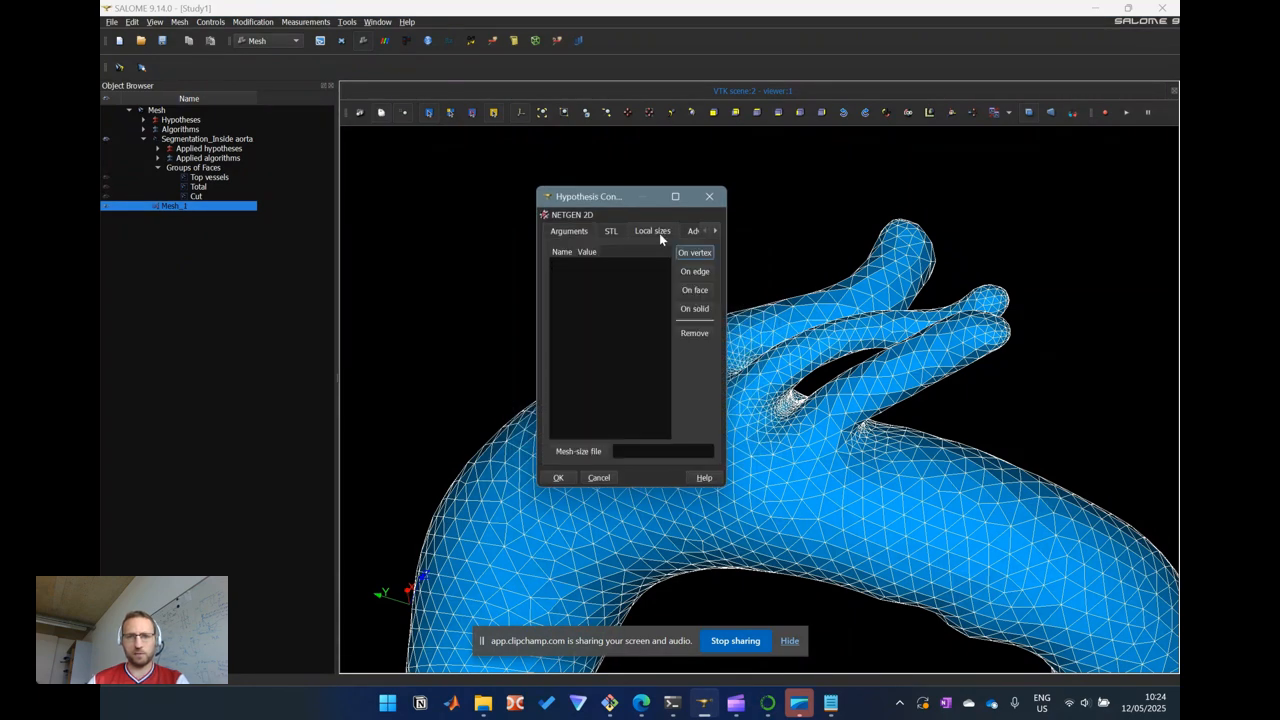
pyautogui.click(580, 451)
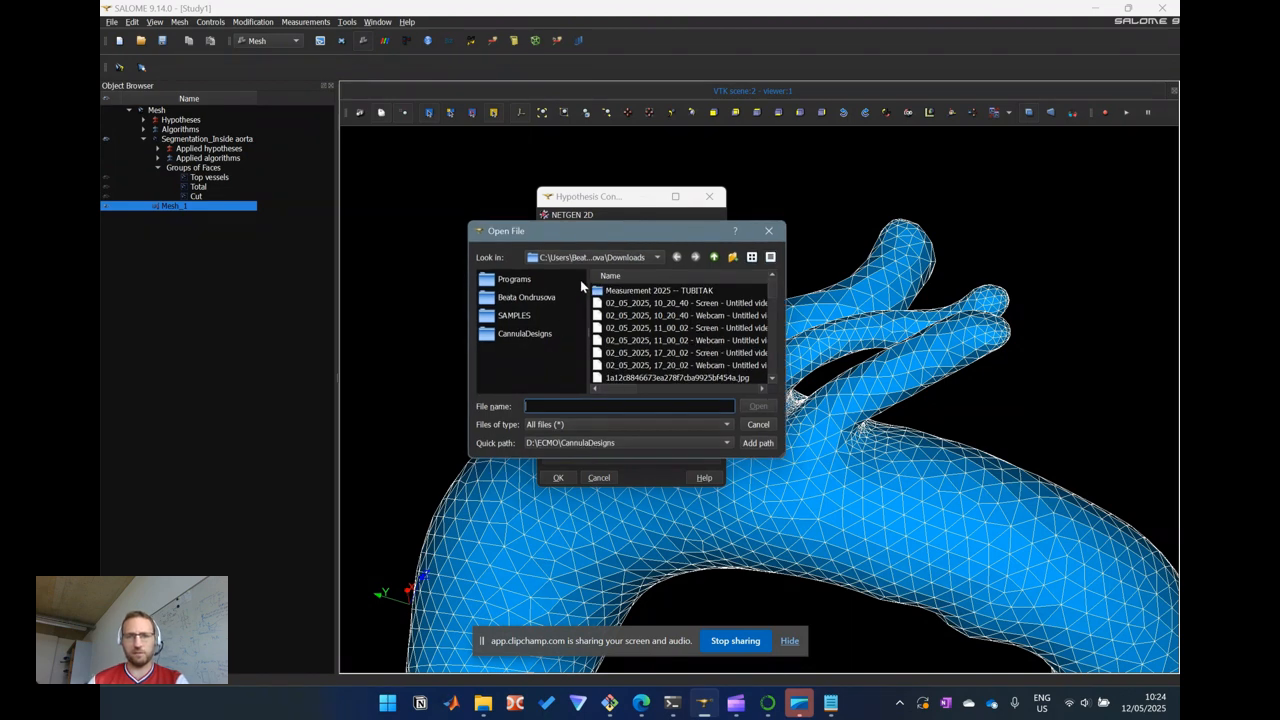
pyautogui.scroll(-4, 677, 319)
pyautogui.scroll(4, 678, 321)
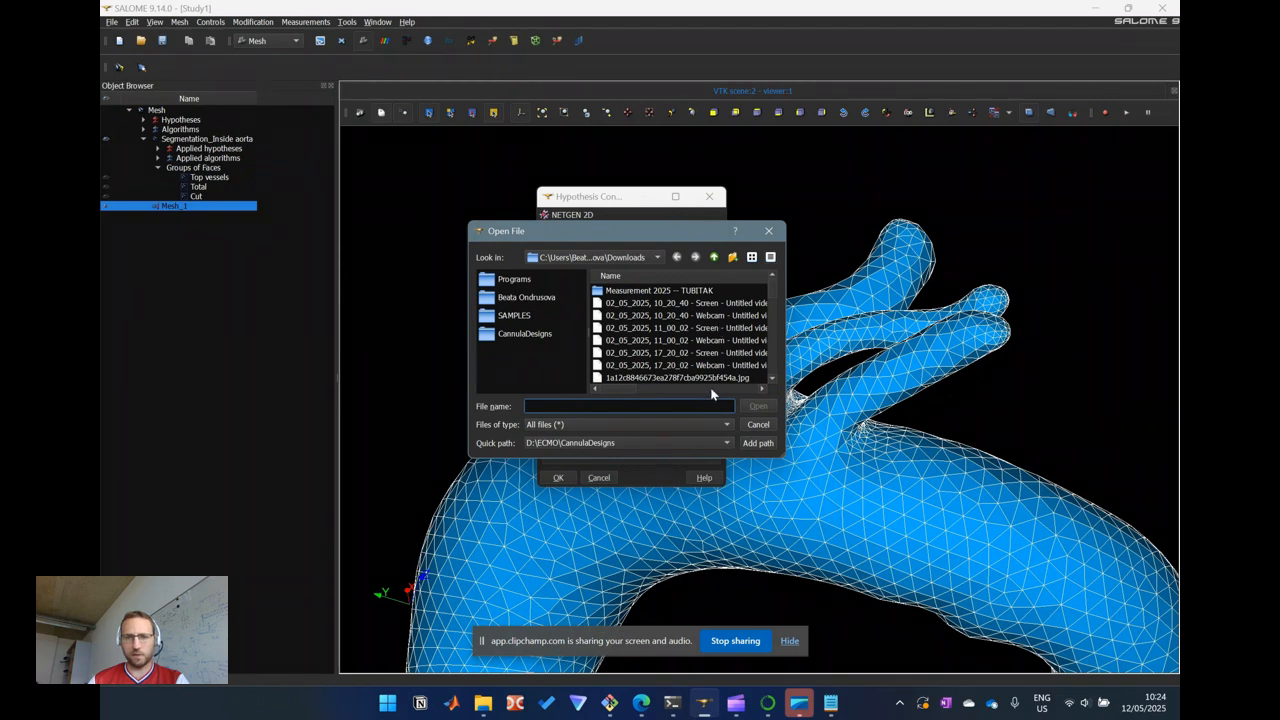
pyautogui.moveTo(672, 390); pyautogui.dragTo(703, 390)
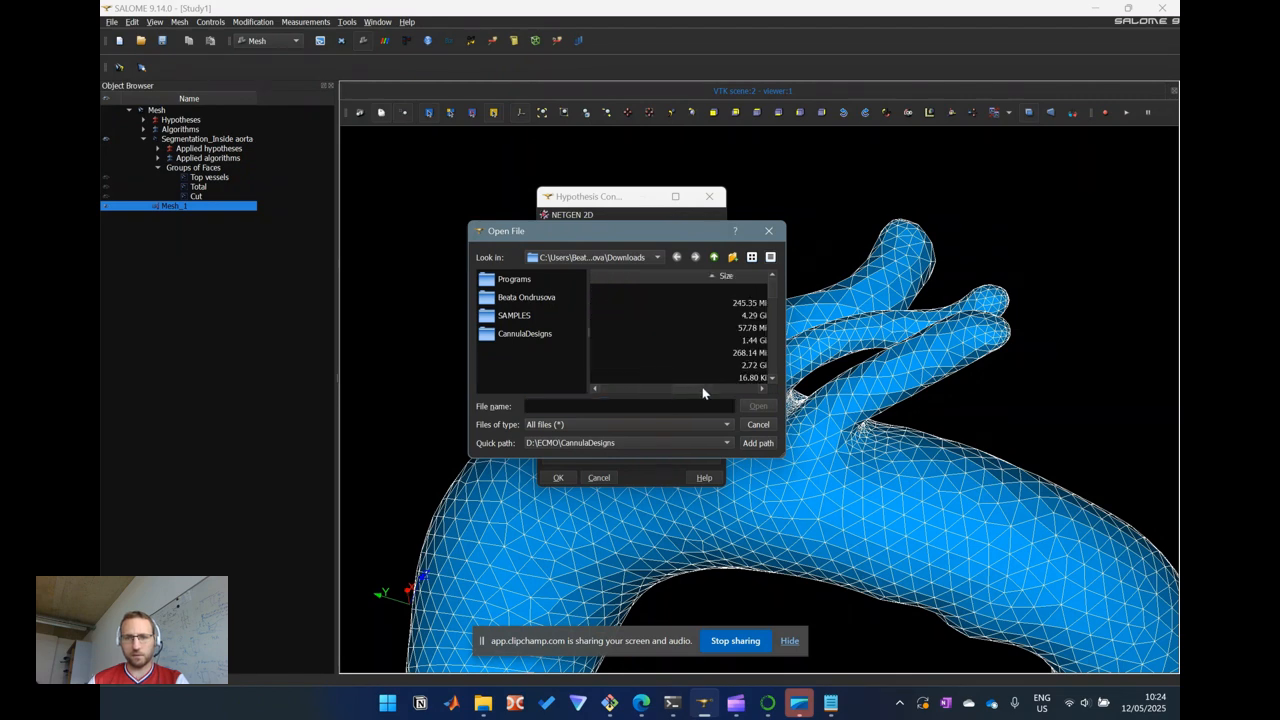
pyautogui.click(603, 389)
pyautogui.click(610, 401)
pyautogui.write('n')
pyautogui.press('Tab')
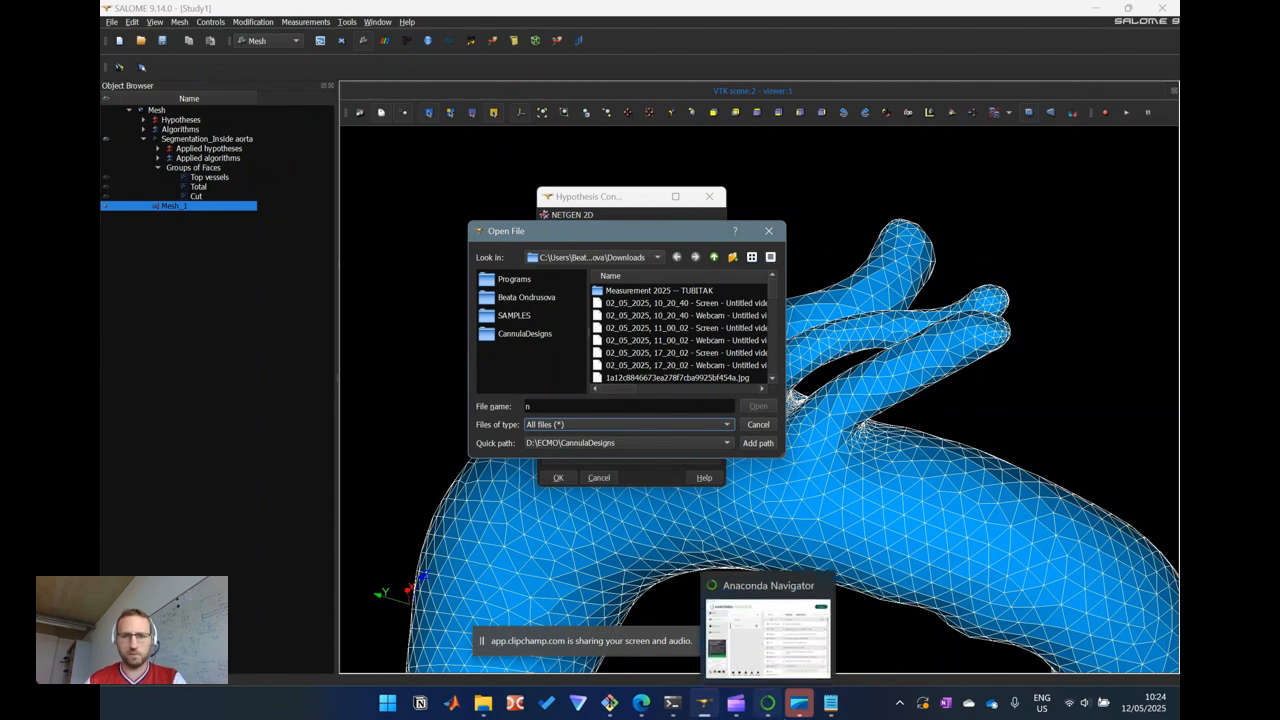
pyautogui.scroll(-5, 677, 356)
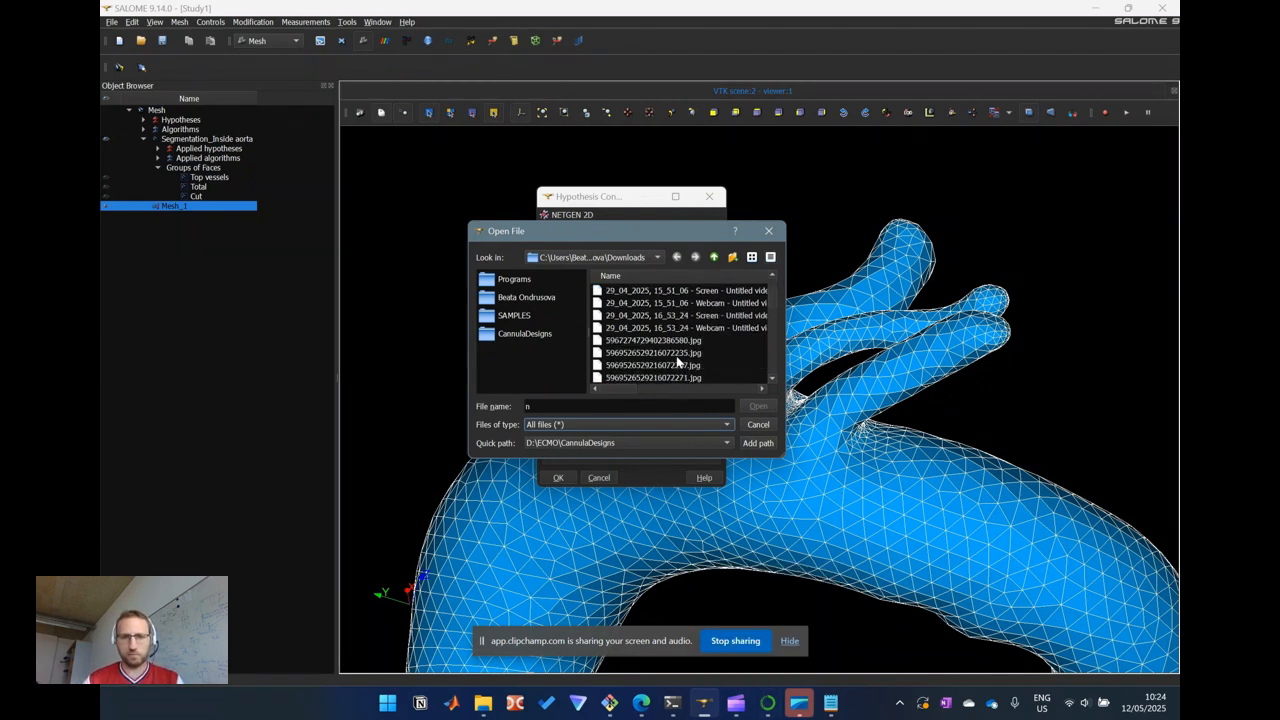
pyautogui.scroll(5, 677, 356)
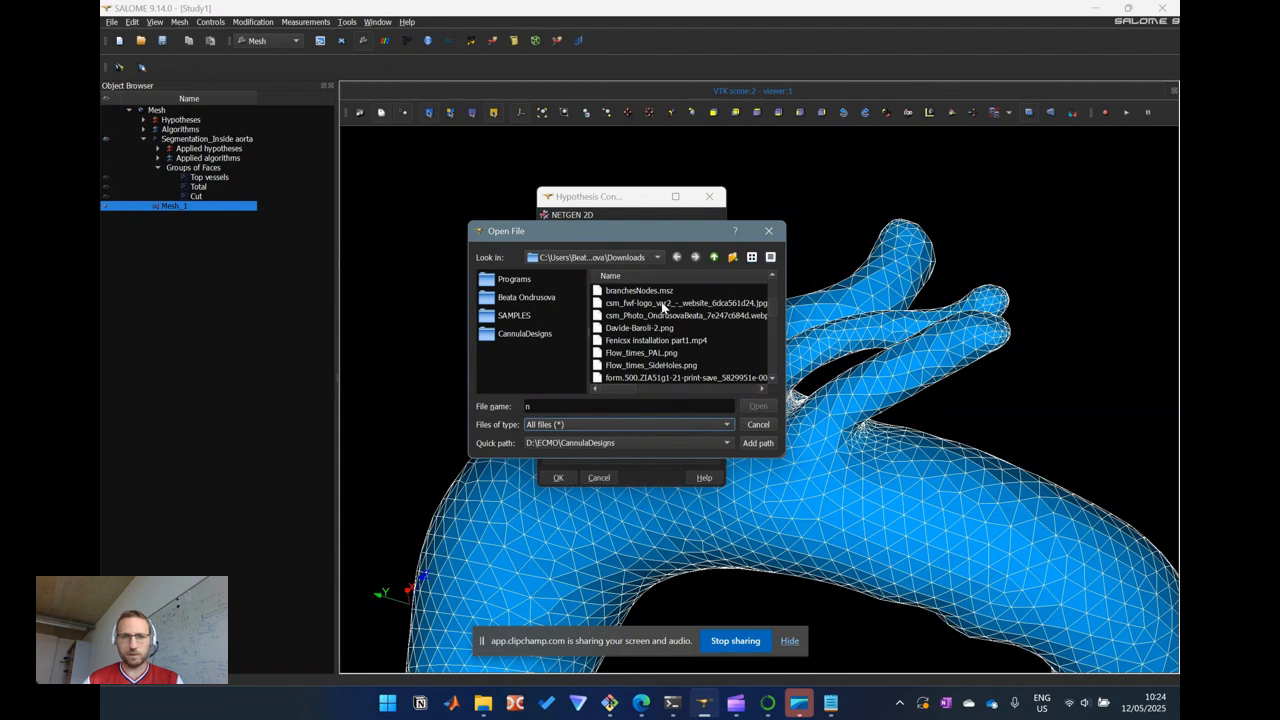
pyautogui.click(663, 292)
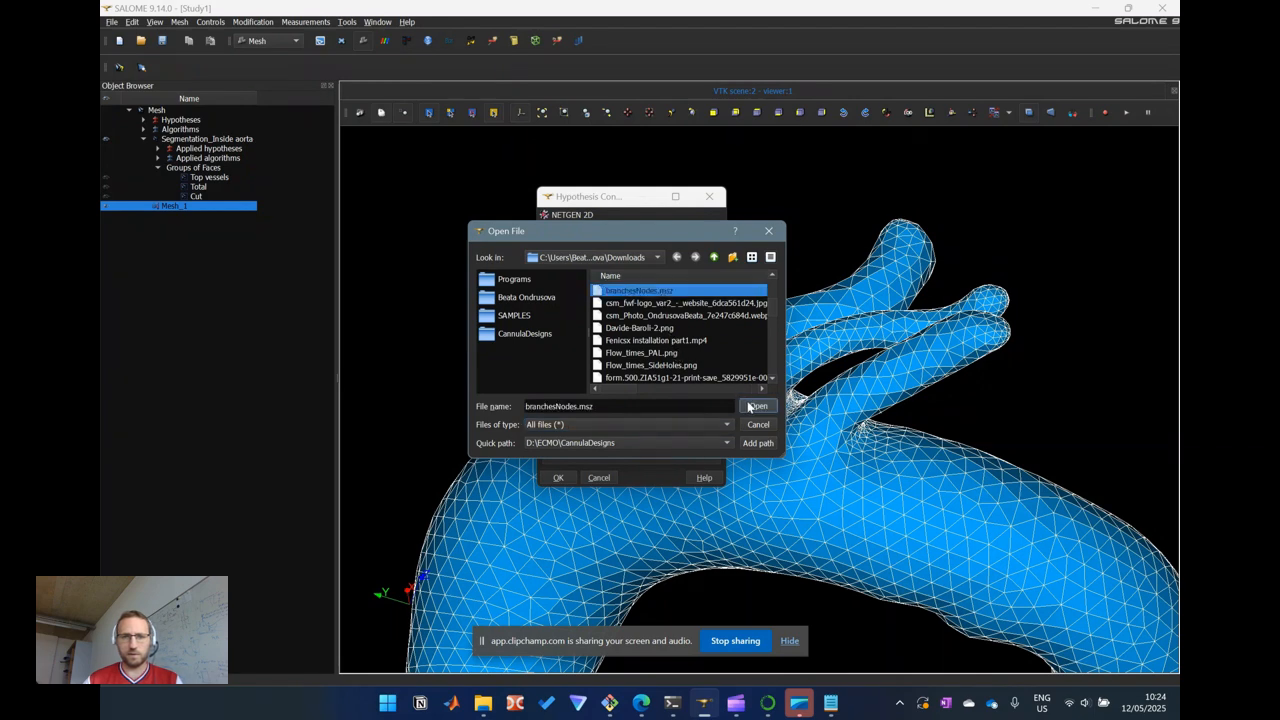
pyautogui.click(750, 406)
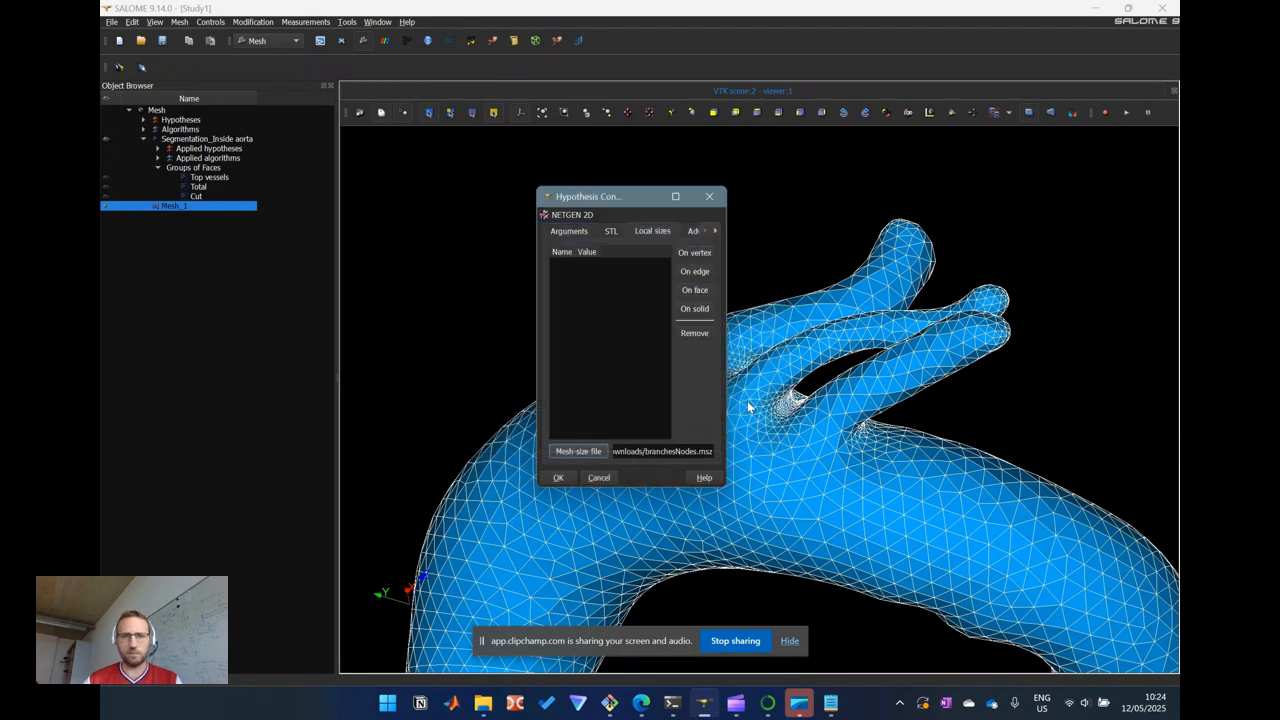
# Set the hypothesis's minimum mesh size to 0 and maximum mesh size to 3
pyautogui.click(582, 236)
pyautogui.doubleClick(654, 304)
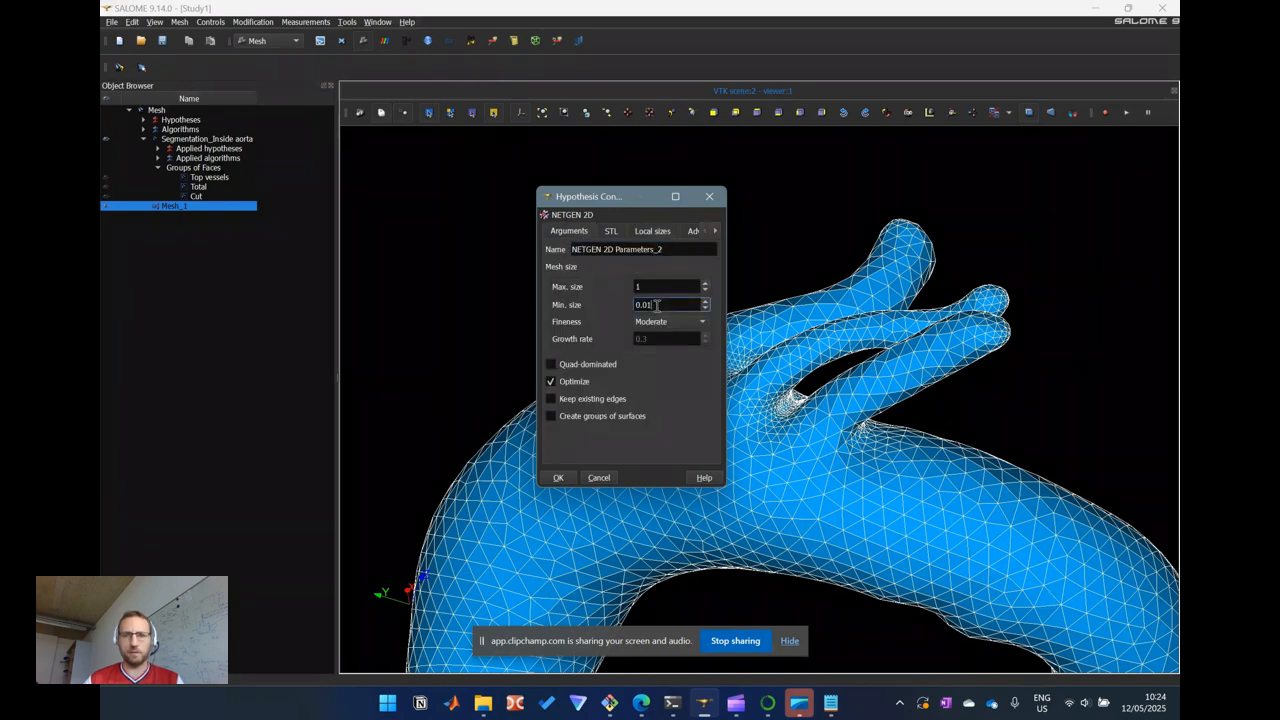
pyautogui.write('0')
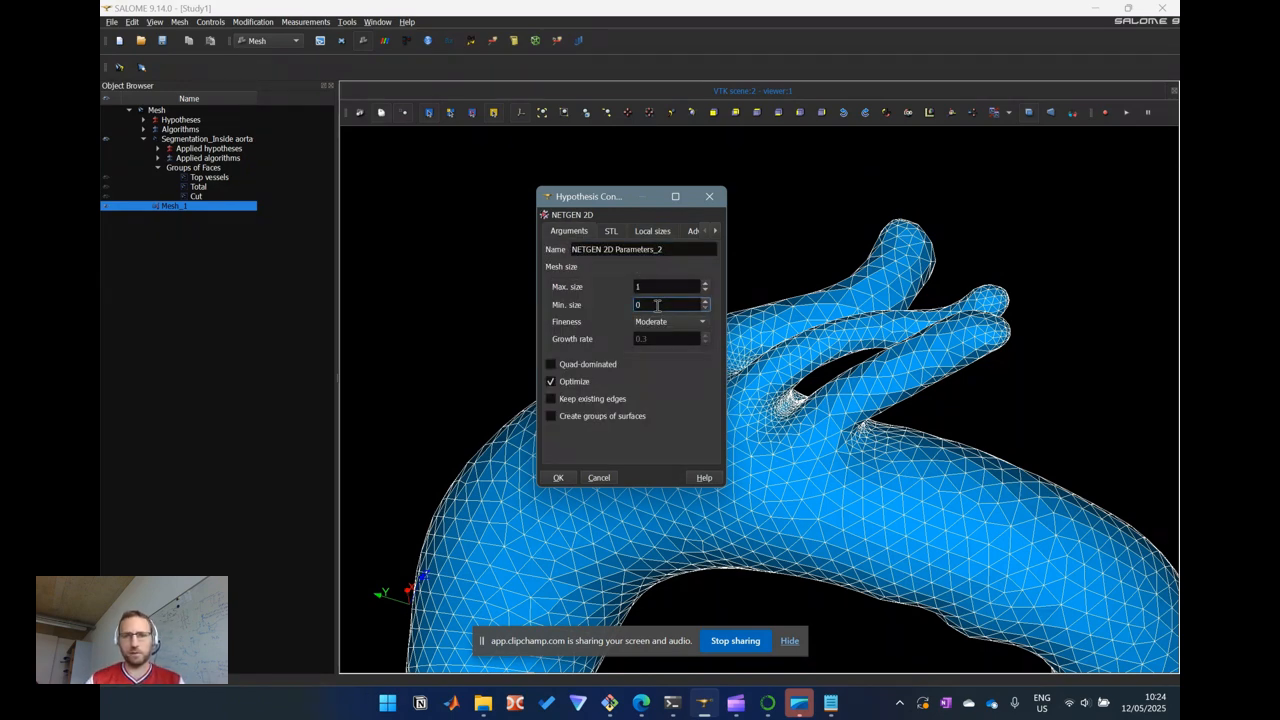
pyautogui.doubleClick(655, 289)
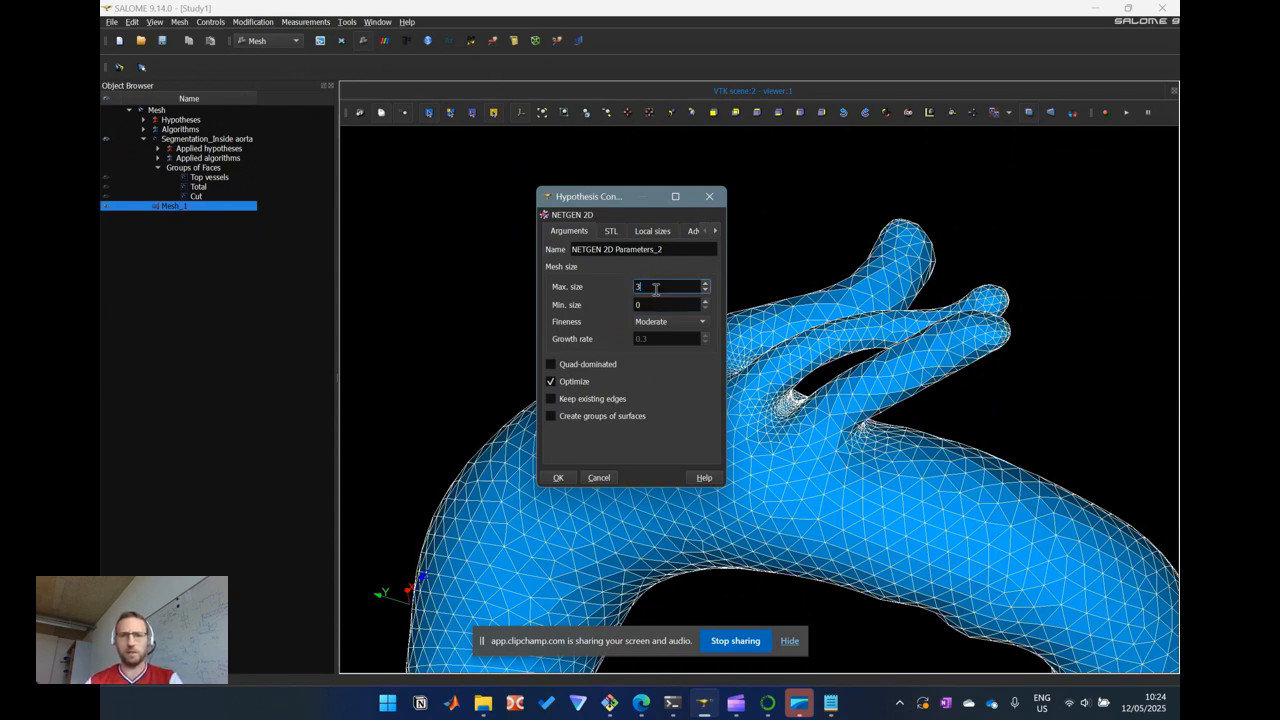
pyautogui.click(645, 303)
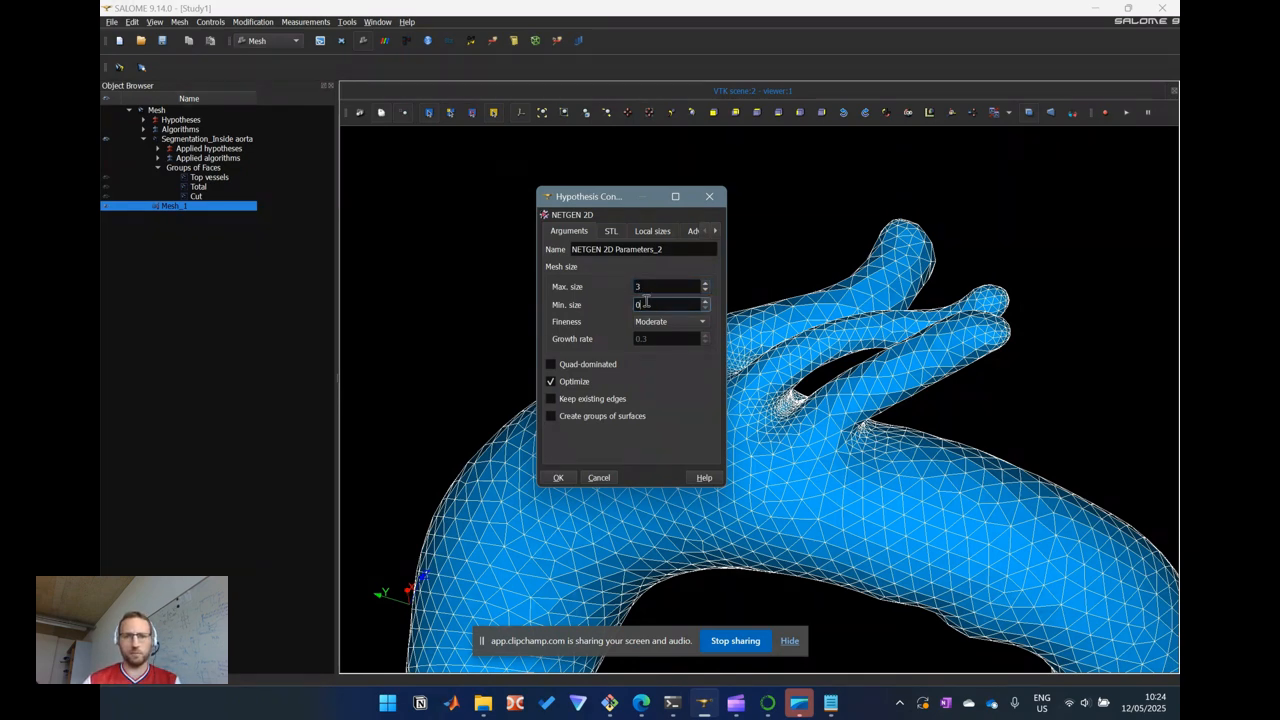
# Keep Surface curvature disabled in the STL options, then accept the hypothesis and apply it to Mesh_1
pyautogui.click(612, 232)
pyautogui.click(554, 412)
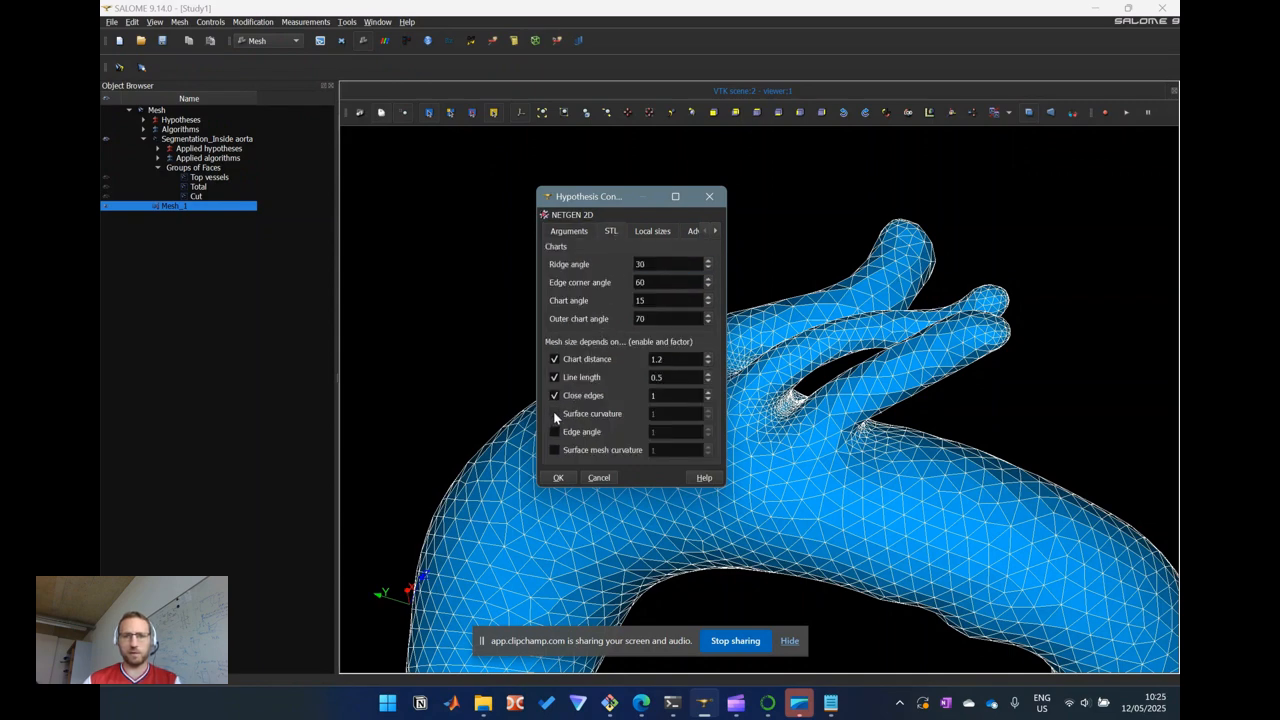
pyautogui.click(584, 234)
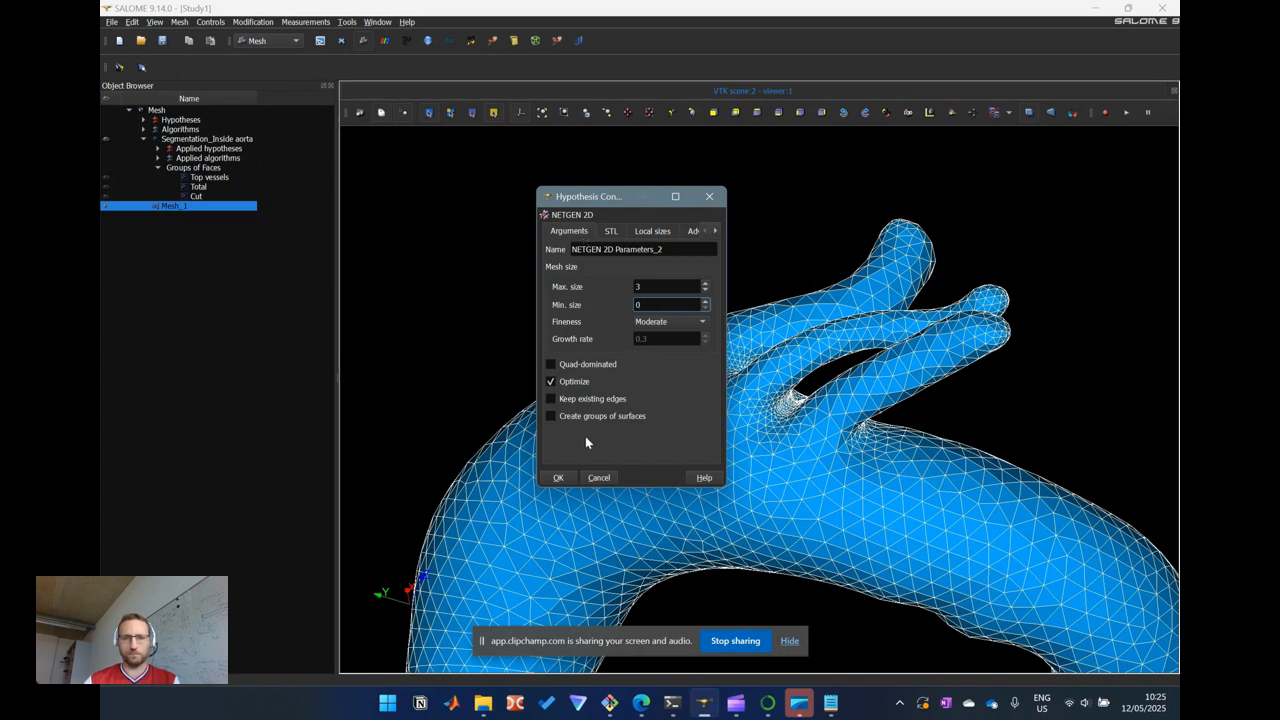
pyautogui.click(563, 477)
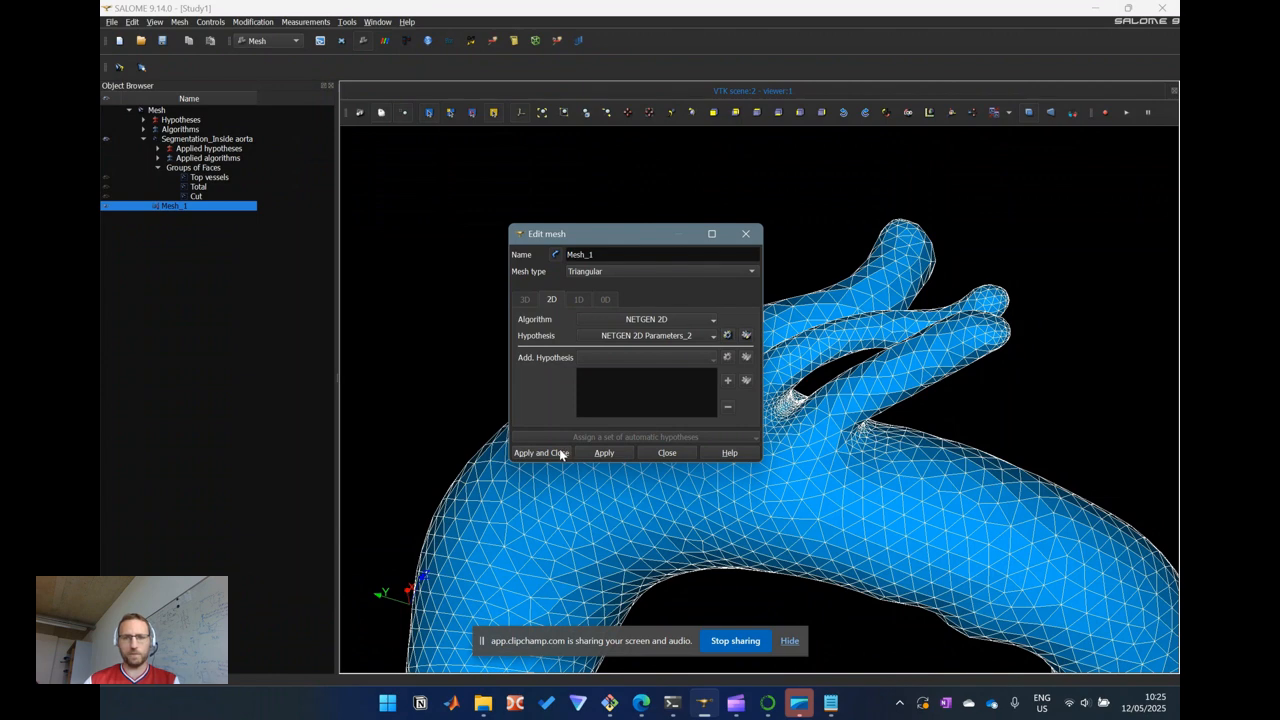
pyautogui.click(560, 452)
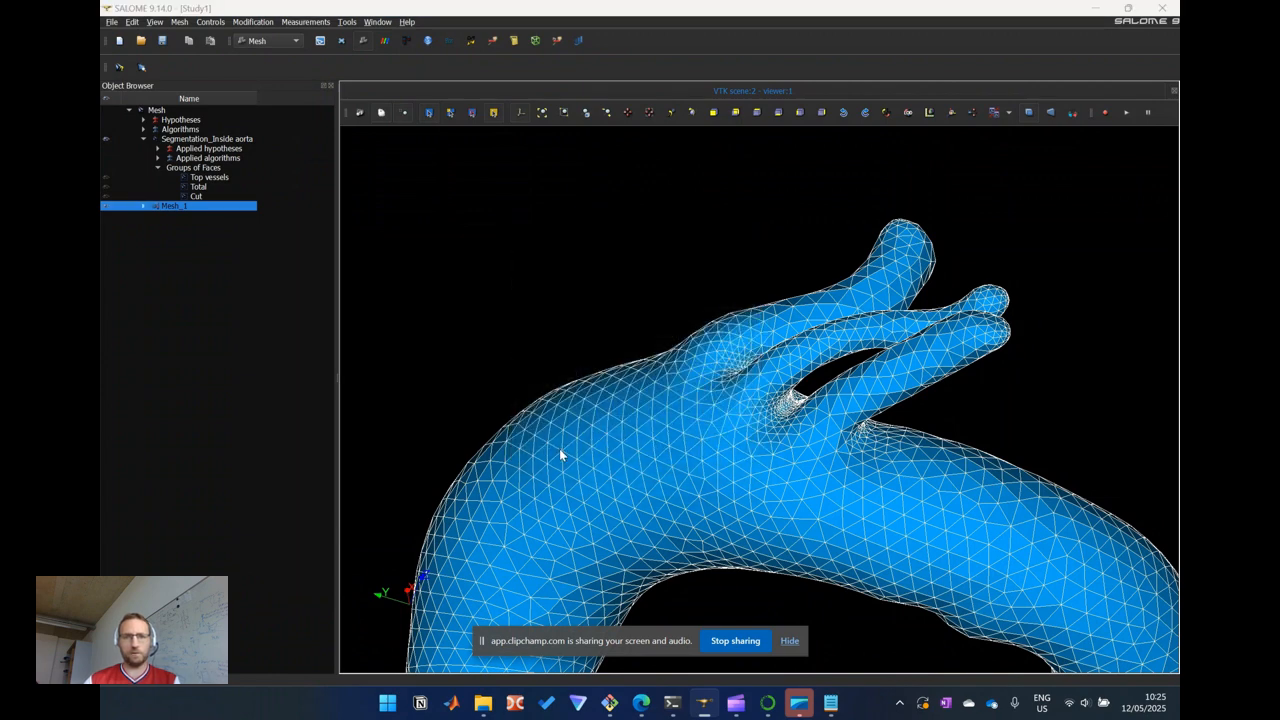
# Compute Mesh_1 with the assigned NETGEN 2D hypothesis and dismiss the computation report
pyautogui.rightClick(251, 207)
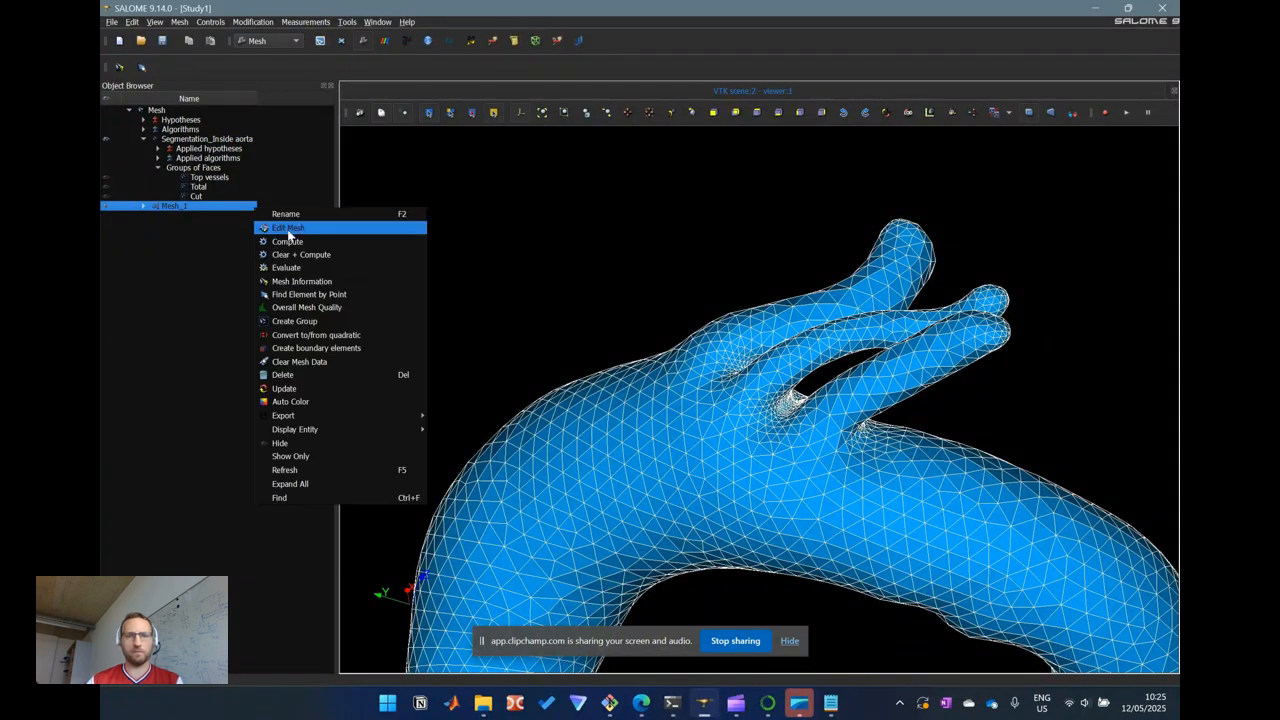
pyautogui.click(289, 241)
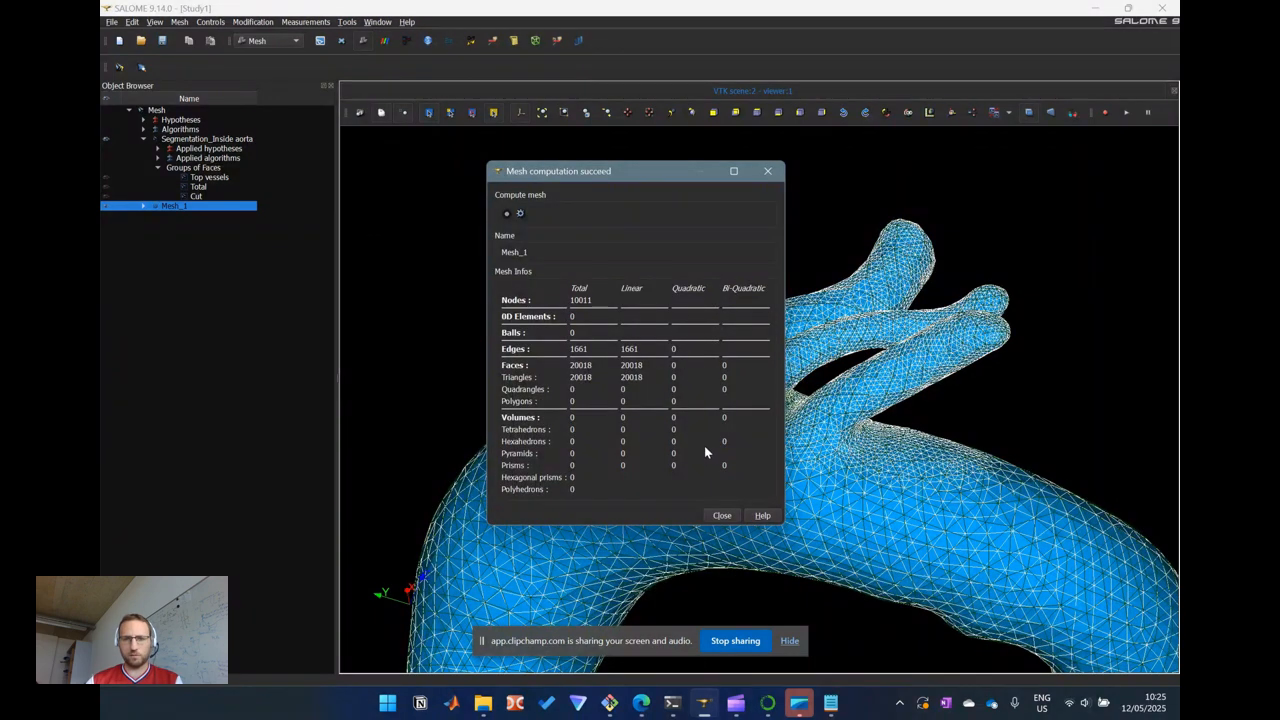
pyautogui.click(722, 516)
# Hide the Segmentation_Inside aorta mesh and inspect the local refinement on the top vessels of Mesh_1
pyautogui.moveTo(796, 502); pyautogui.dragTo(737, 371, button='middle')
pyautogui.click(759, 451)
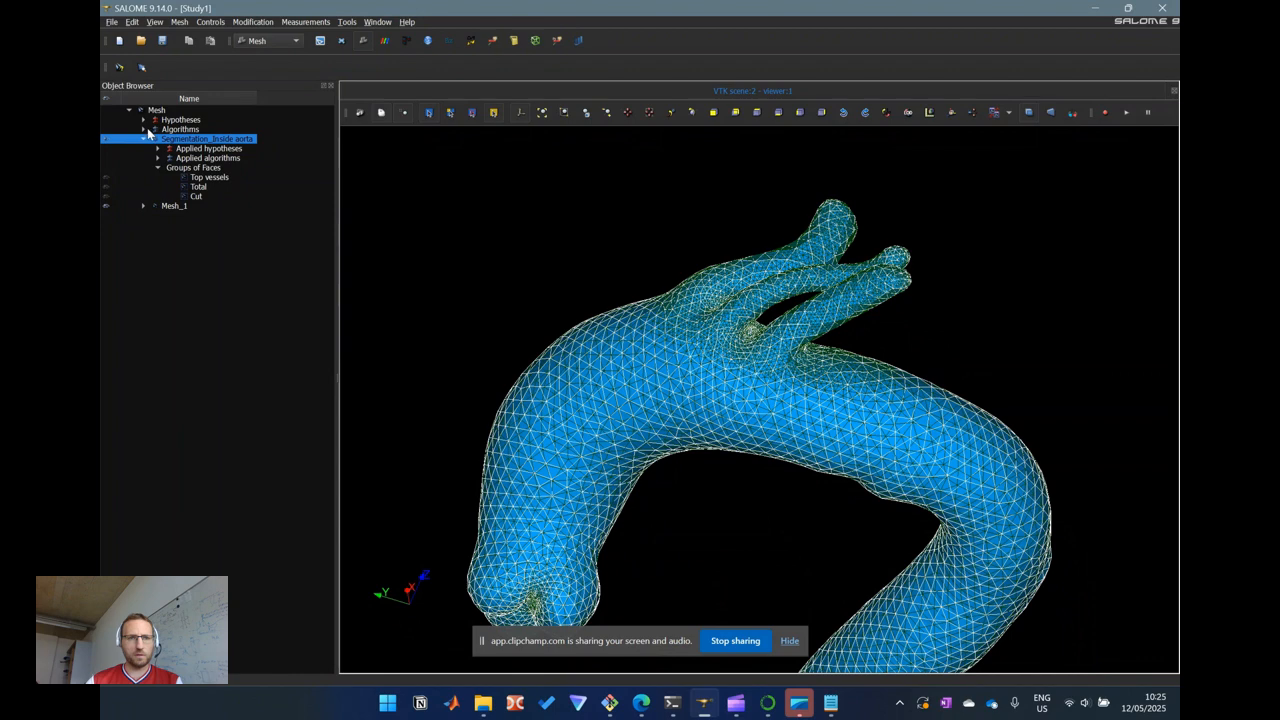
pyautogui.click(106, 139)
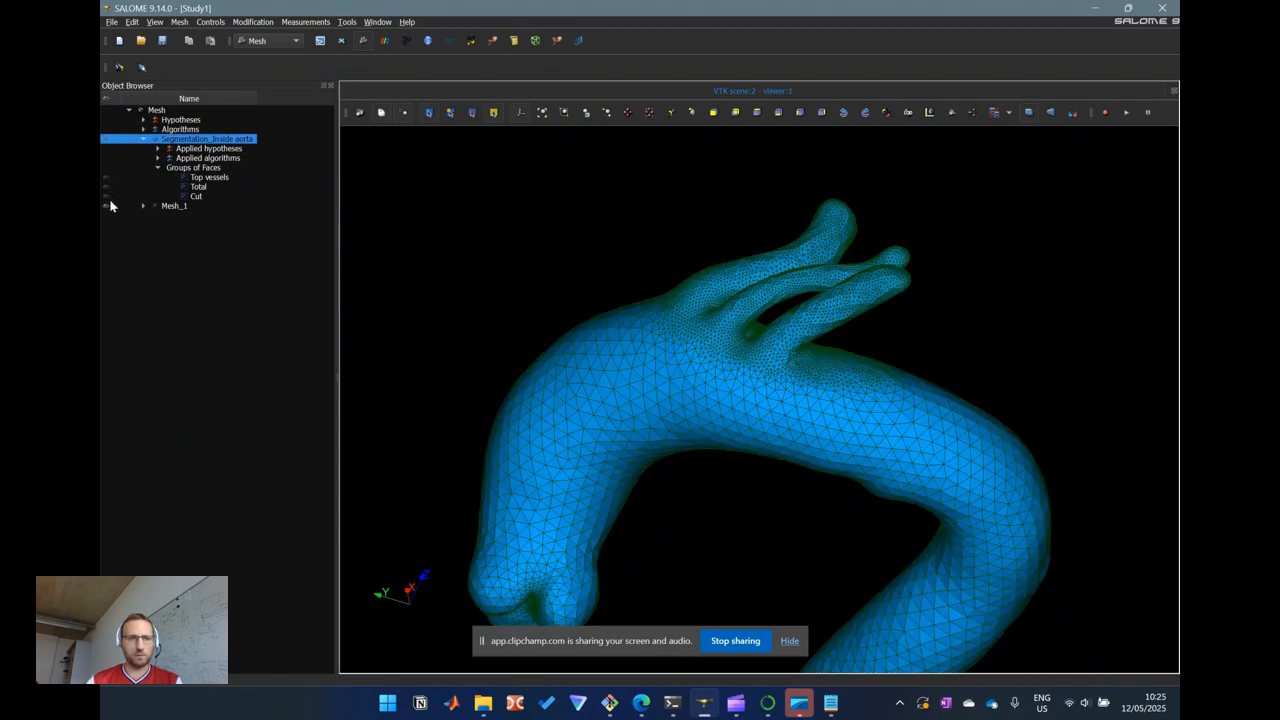
pyautogui.click(172, 206)
pyautogui.moveTo(736, 406); pyautogui.dragTo(733, 391, button='middle')
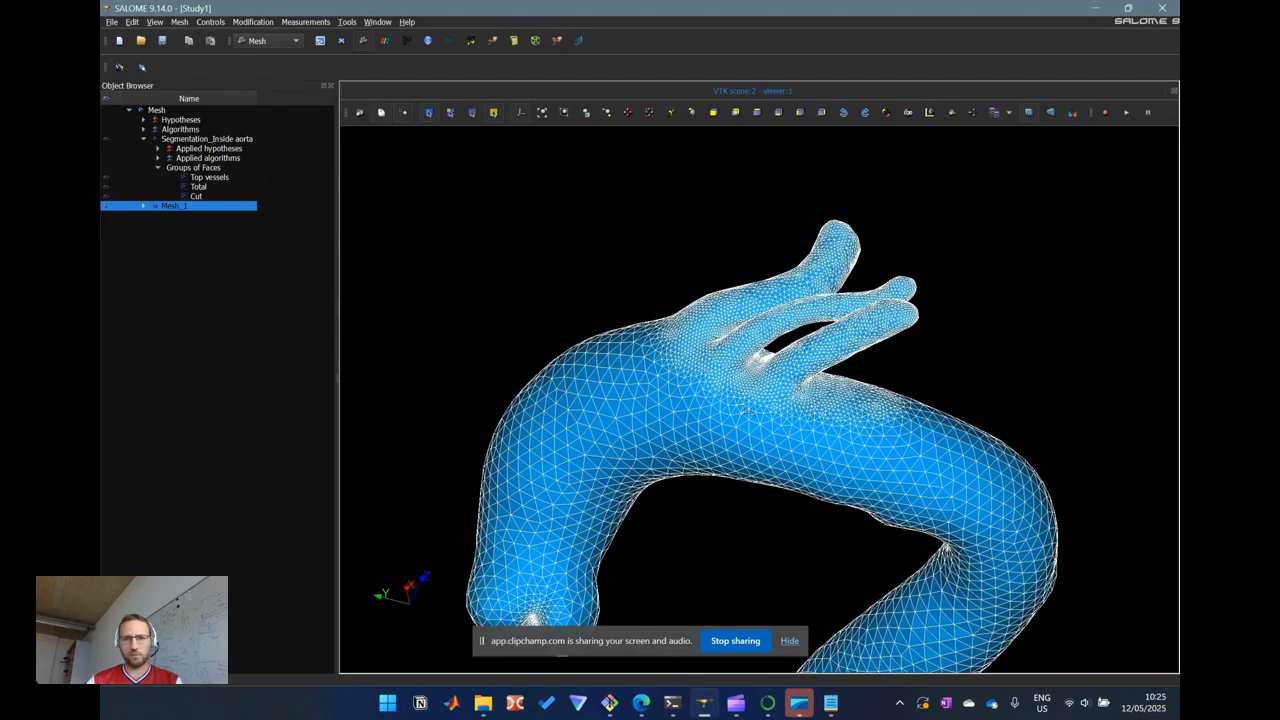
# Examine the transition in element size between the refined top vessels and the coarser aortic arch of Mesh_1
pyautogui.scroll(3, 785, 497)
pyautogui.moveTo(780, 322); pyautogui.dragTo(738, 440, button='middle')
pyautogui.moveTo(751, 440)
pyautogui.keyDown('ctrl'); pyautogui.mouseDown(button='right')
pyautogui.moveTo(757, 460)
pyautogui.moveTo(746, 440)
pyautogui.mouseUp(button='right'); pyautogui.keyUp('ctrl')
pyautogui.keyDown('ctrl'); pyautogui.moveTo(772, 512); pyautogui.dragTo(760, 332, button='middle'); pyautogui.keyUp('ctrl')
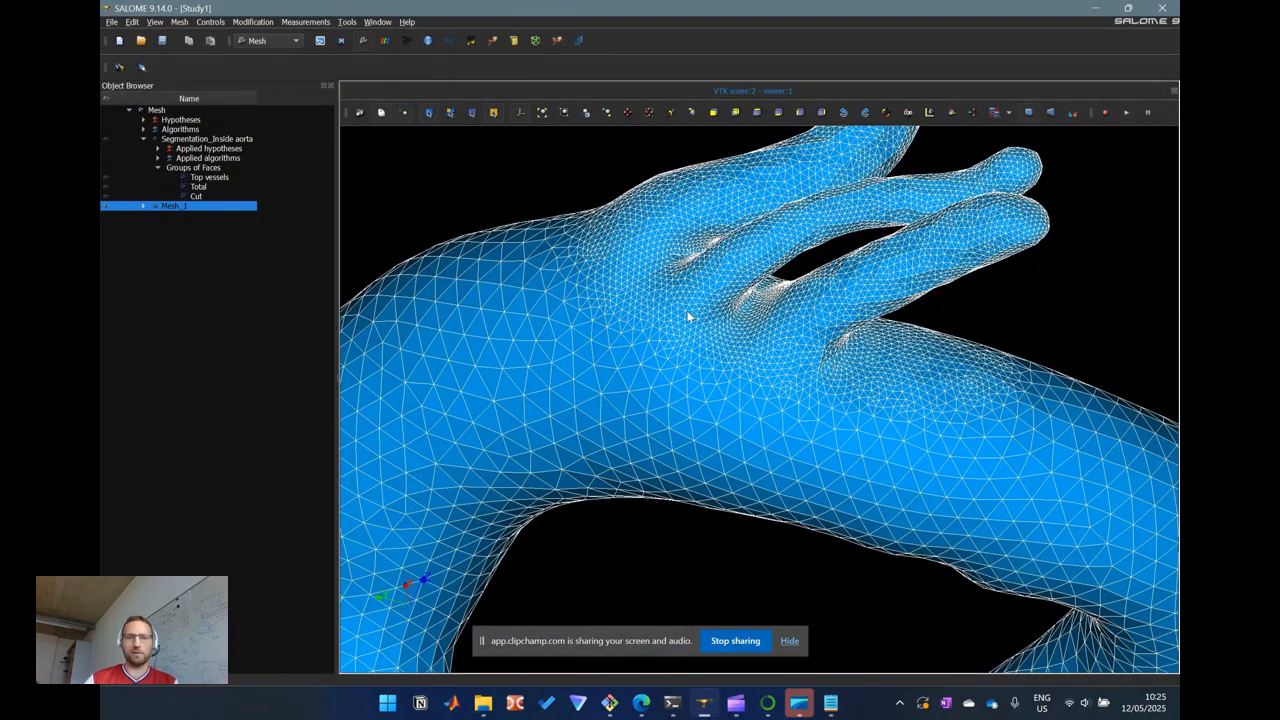
pyautogui.scroll(-2, 665, 388)
pyautogui.keyDown('ctrl'); pyautogui.moveTo(842, 626); pyautogui.dragTo(798, 386, button='middle'); pyautogui.keyUp('ctrl')
pyautogui.keyDown('ctrl'); pyautogui.moveTo(740, 306); pyautogui.dragTo(736, 460, button='middle'); pyautogui.keyUp('ctrl')
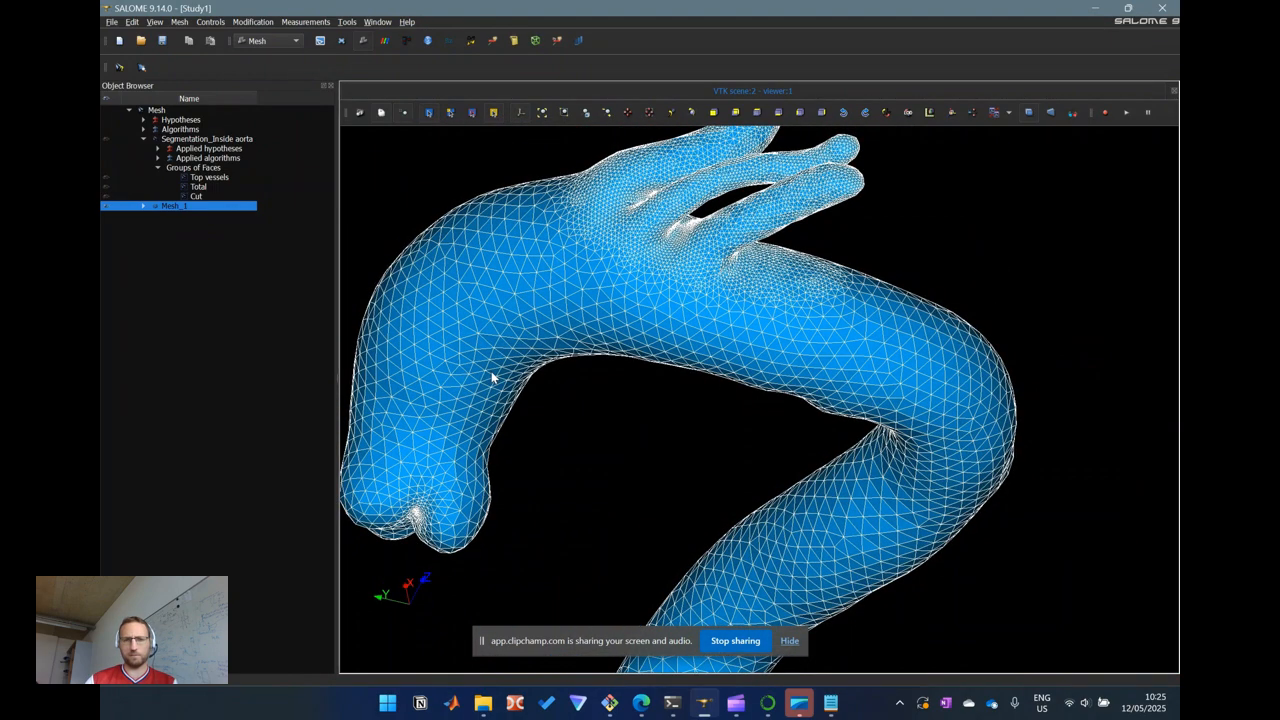
pyautogui.keyDown('ctrl'); pyautogui.moveTo(645, 291); pyautogui.dragTo(702, 376, button='middle'); pyautogui.keyUp('ctrl')
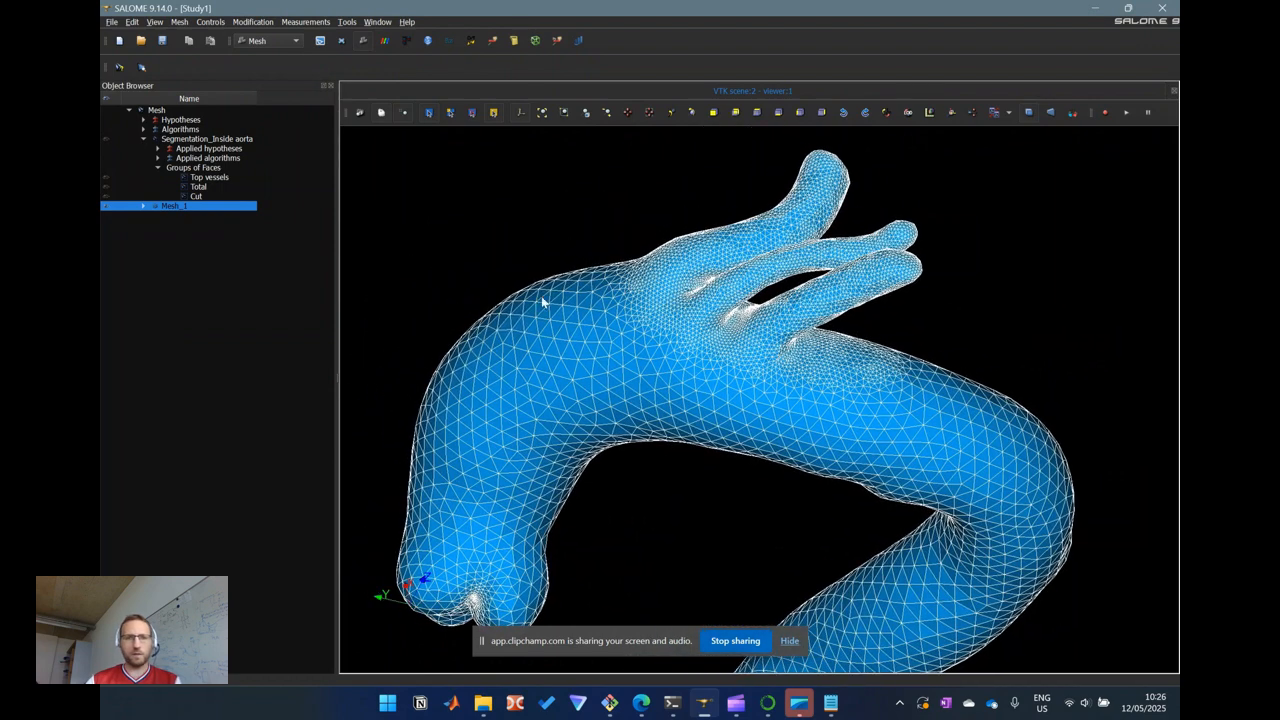
# Edit Mesh_1 to use the Tetrahedral mesh type with NETGEN 3D as its 3D algorithm
pyautogui.rightClick(248, 207)
pyautogui.click(278, 229)
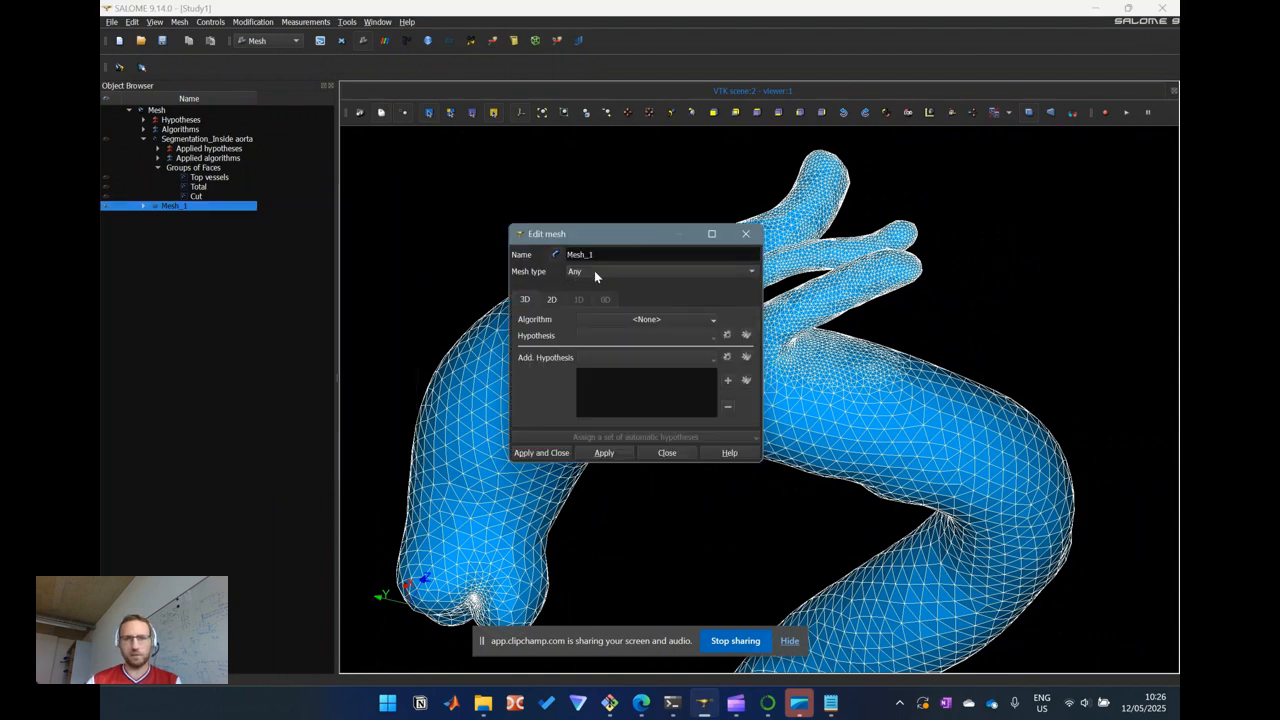
pyautogui.click(594, 270)
pyautogui.click(605, 305)
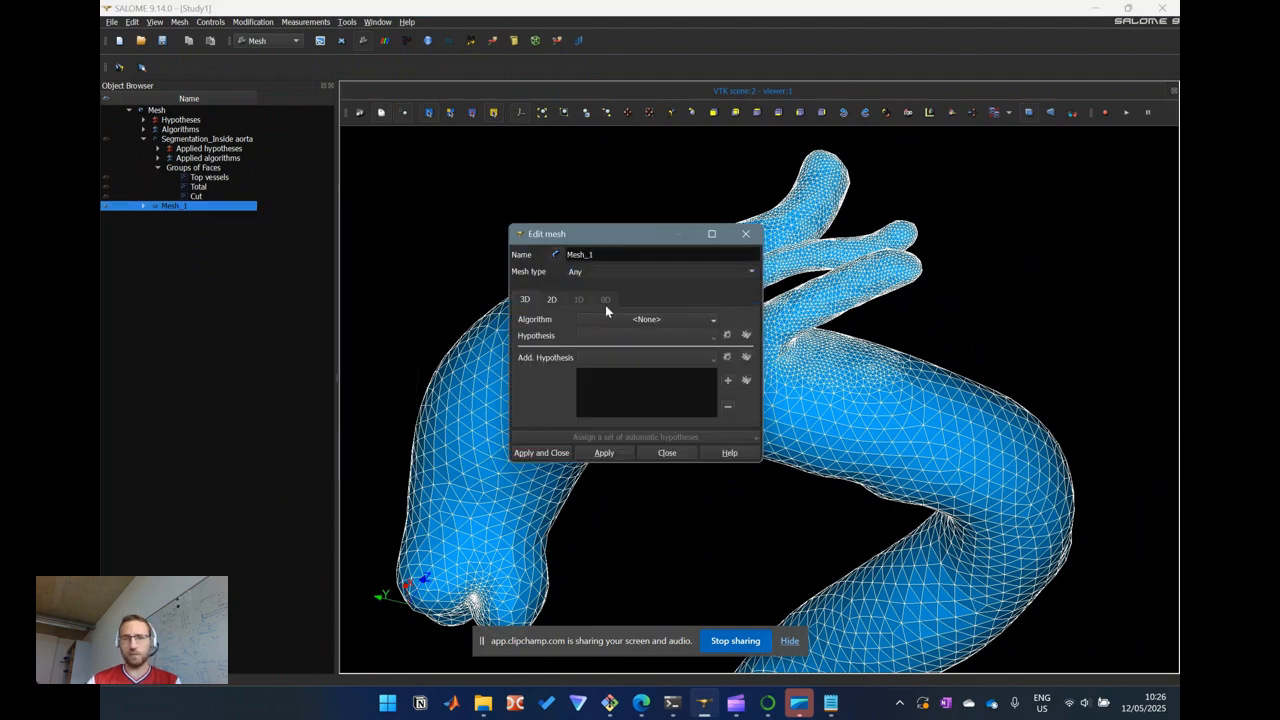
pyautogui.click(619, 319)
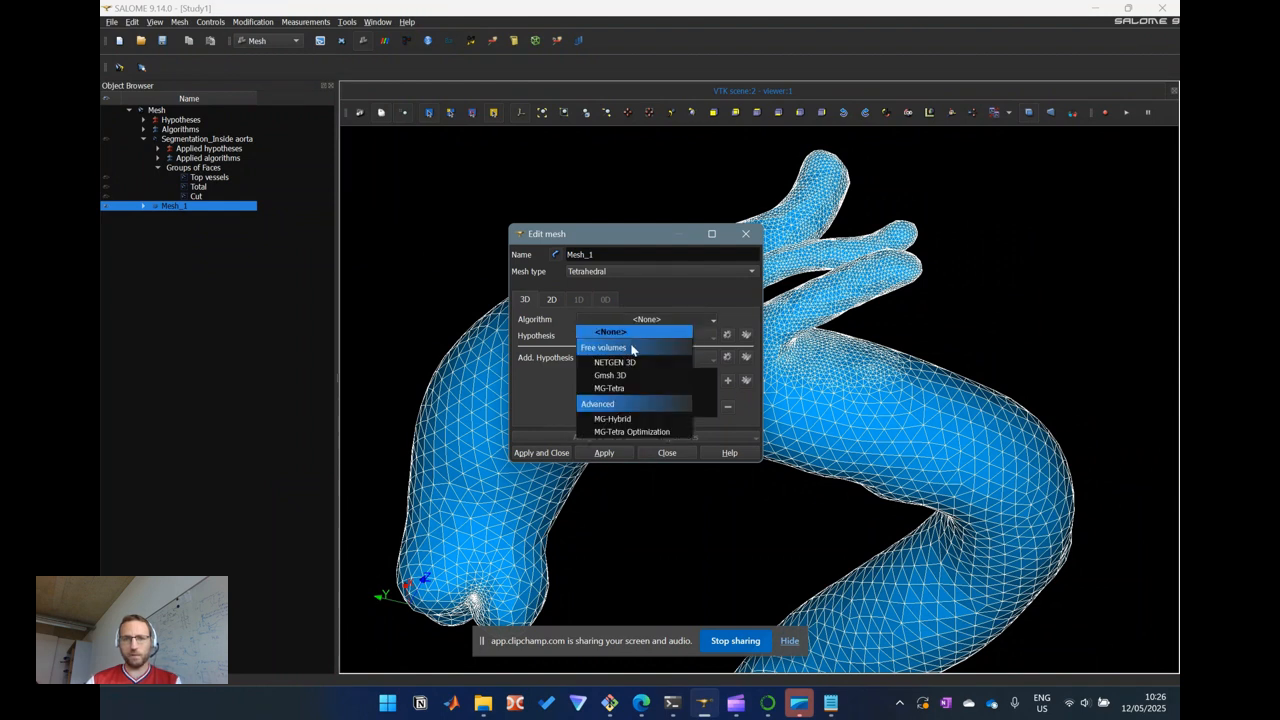
pyautogui.click(634, 362)
# Remove the NETGEN 2D algorithm from Mesh_1 by setting its 2D algorithm to <None>
pyautogui.click(553, 305)
pyautogui.click(607, 328)
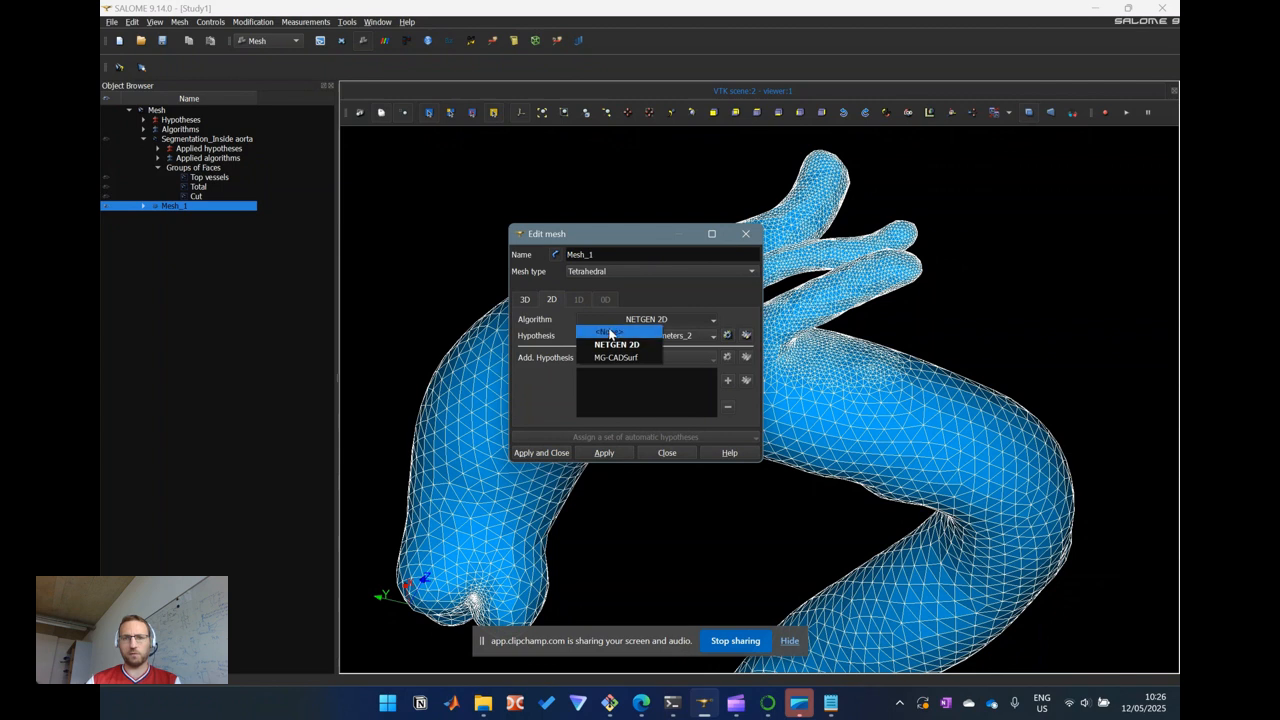
pyautogui.click(610, 334)
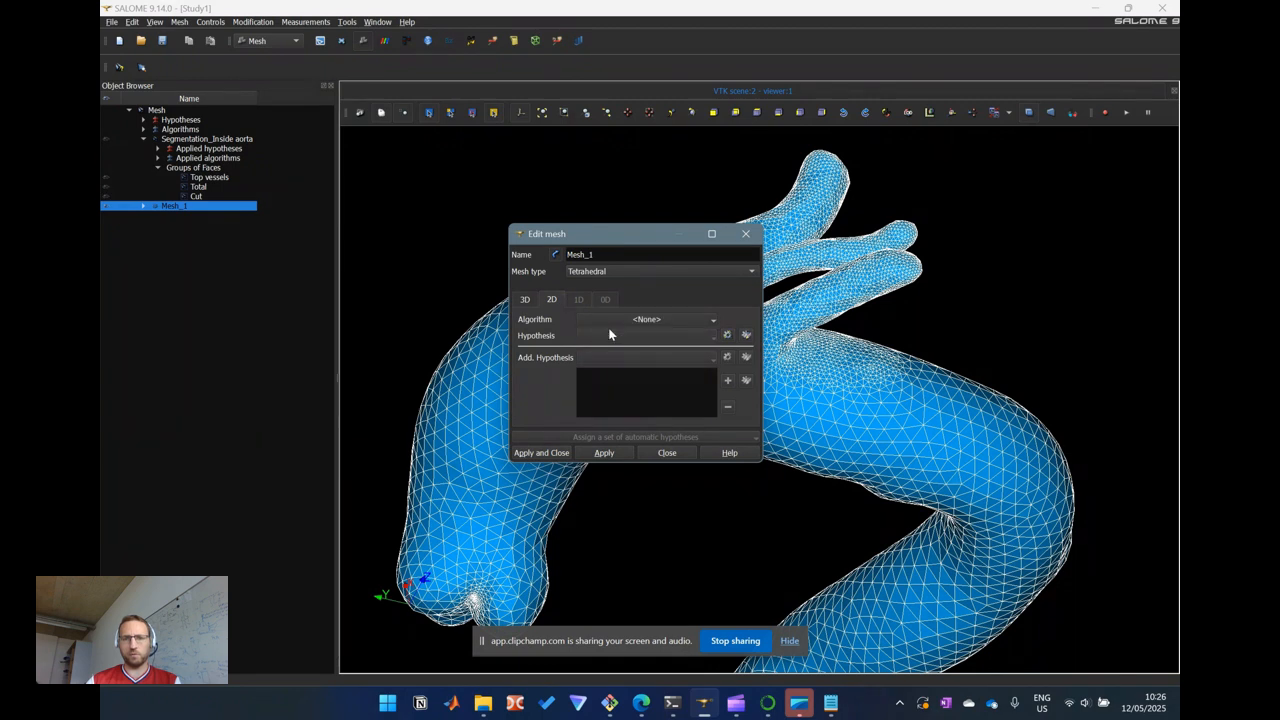
# Create a NETGEN 3D hypothesis for Mesh_1 with minimum size 0 and maximum size 3, keeping Moderate fineness and Optimize enabled
pyautogui.click(526, 300)
pyautogui.click(727, 335)
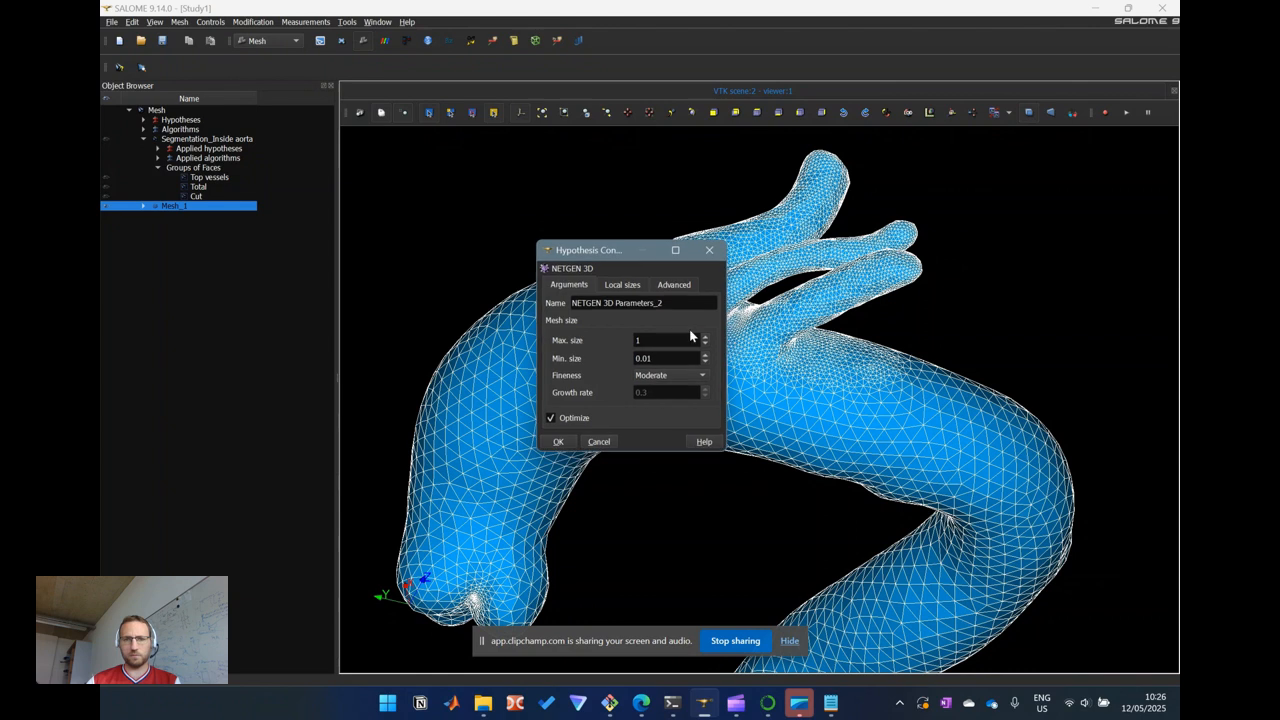
pyautogui.doubleClick(677, 356)
pyautogui.write('0')
pyautogui.doubleClick(666, 341)
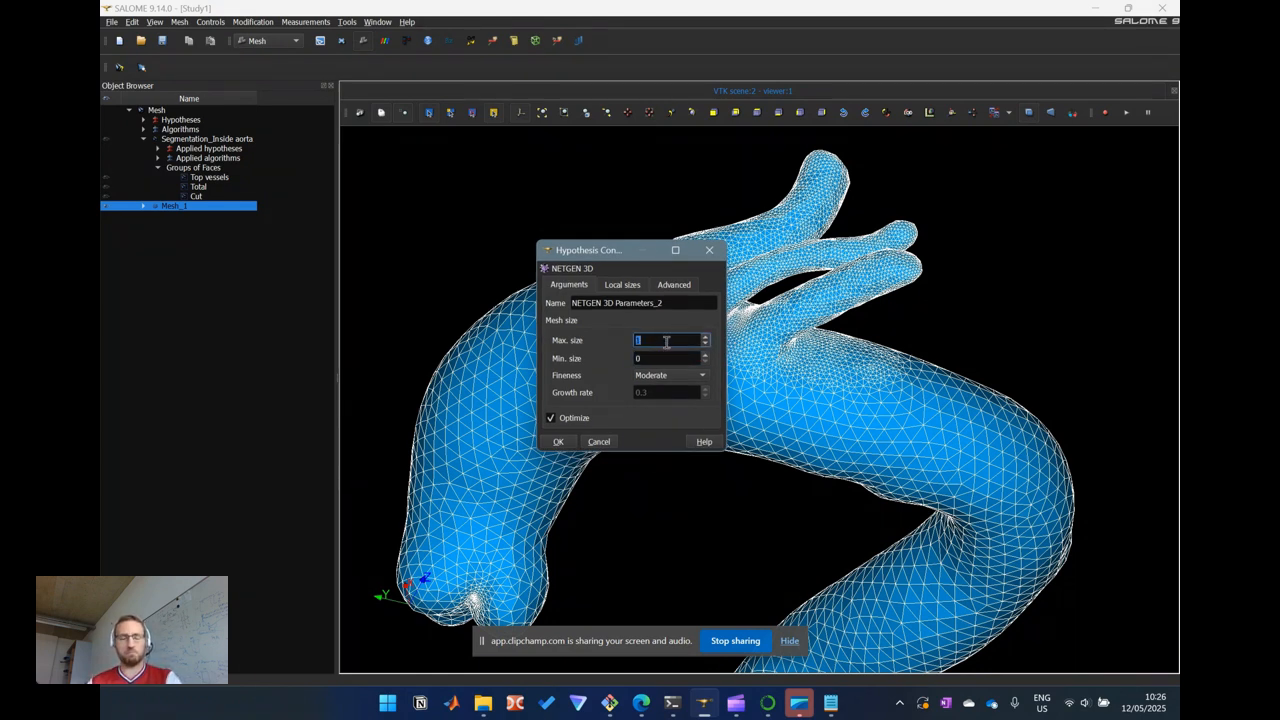
pyautogui.write('3')
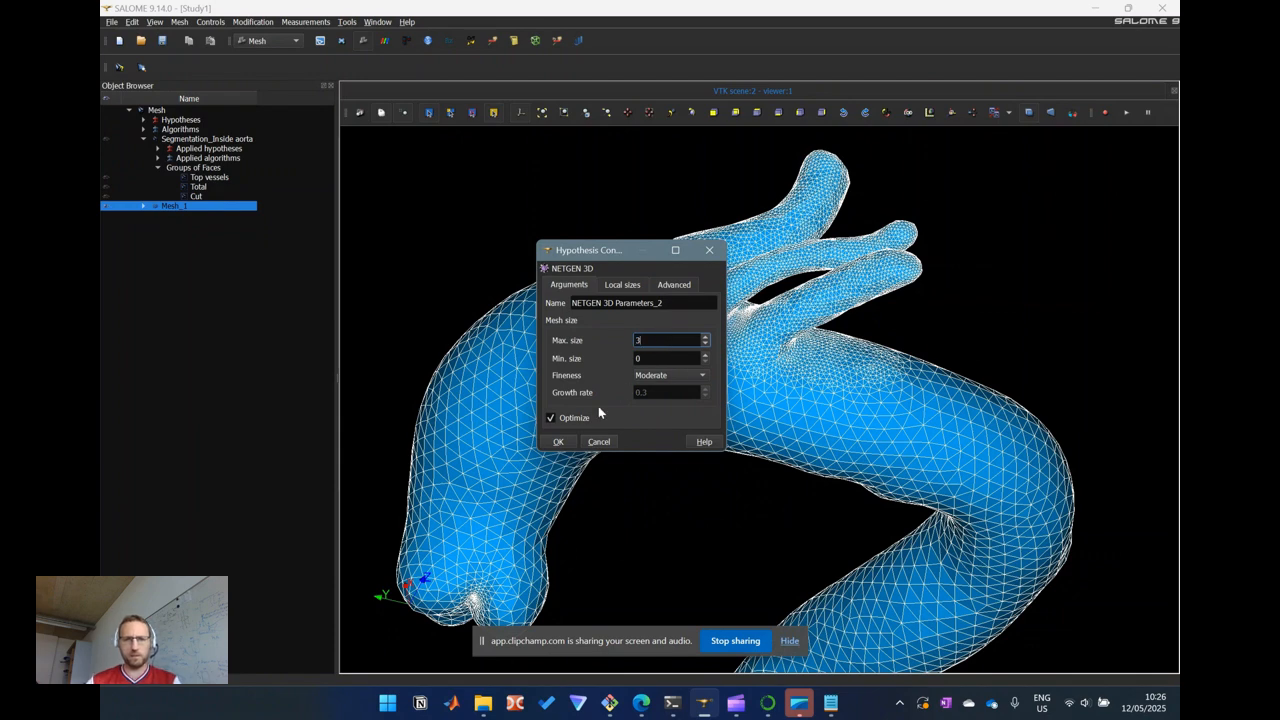
pyautogui.click(557, 441)
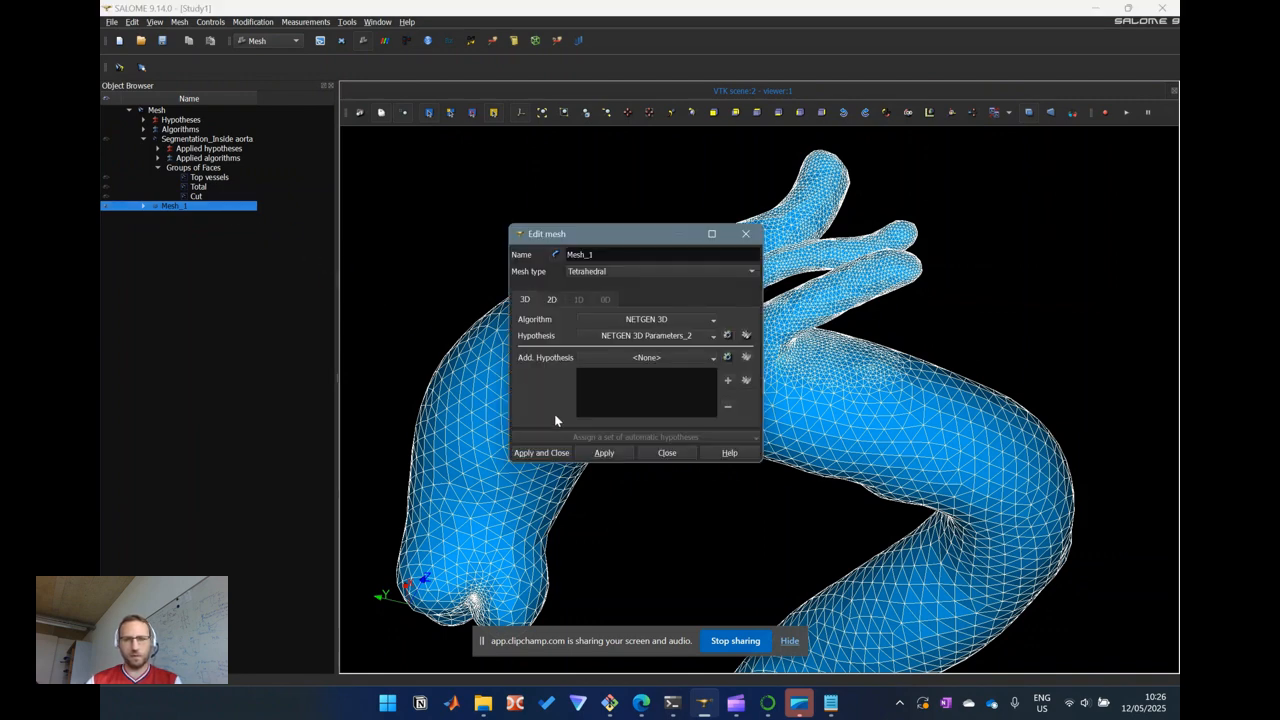
# Apply the edited settings to Mesh_1, compute its volume mesh and dismiss the computation report
pyautogui.click(547, 449)
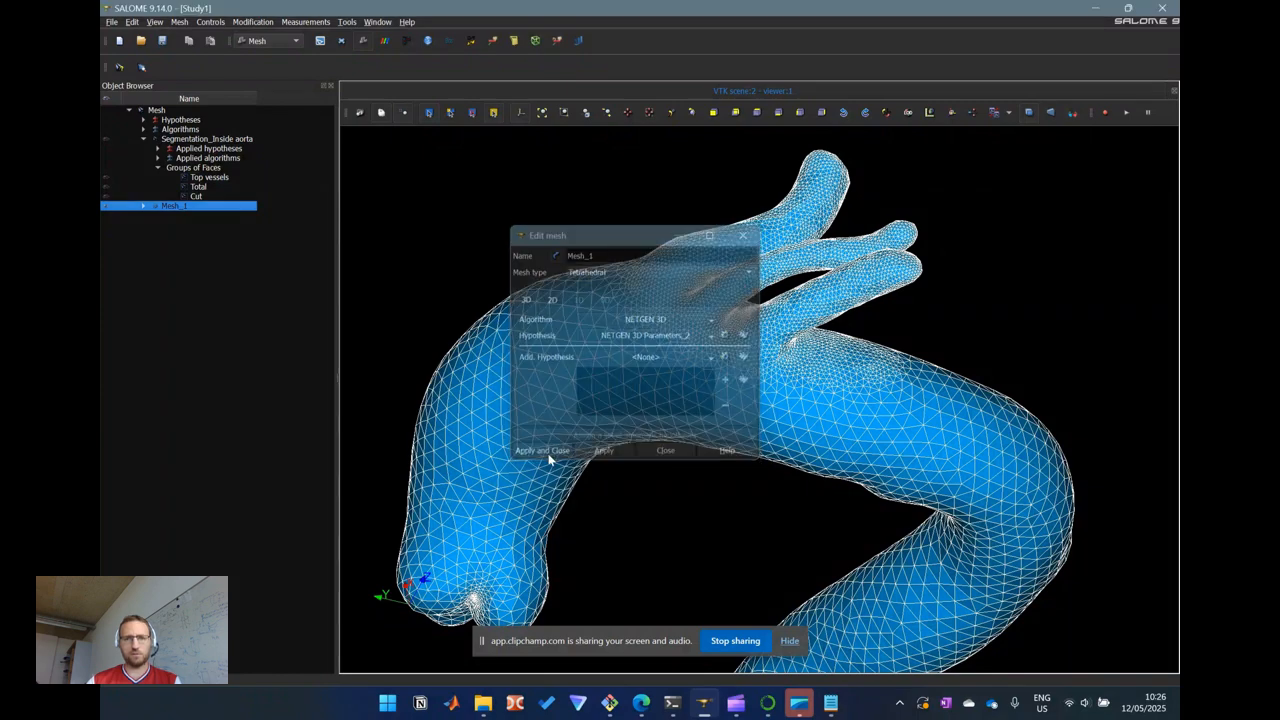
pyautogui.rightClick(236, 208)
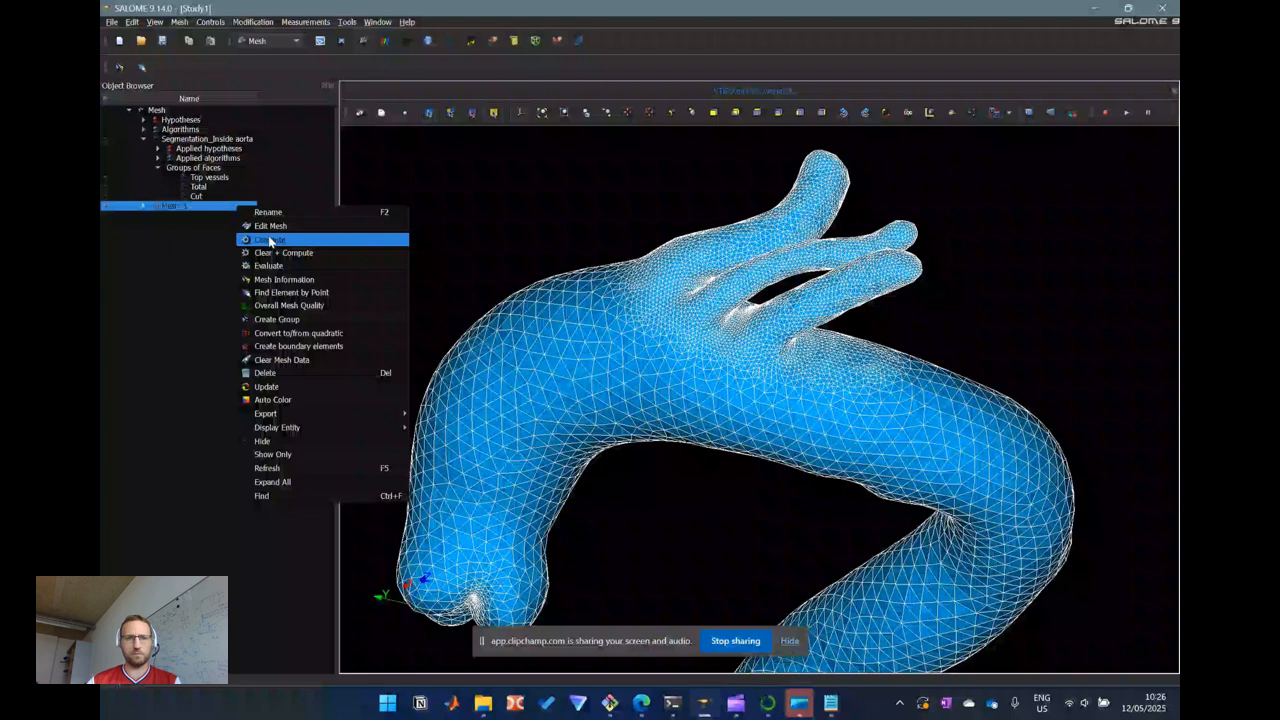
pyautogui.click(269, 240)
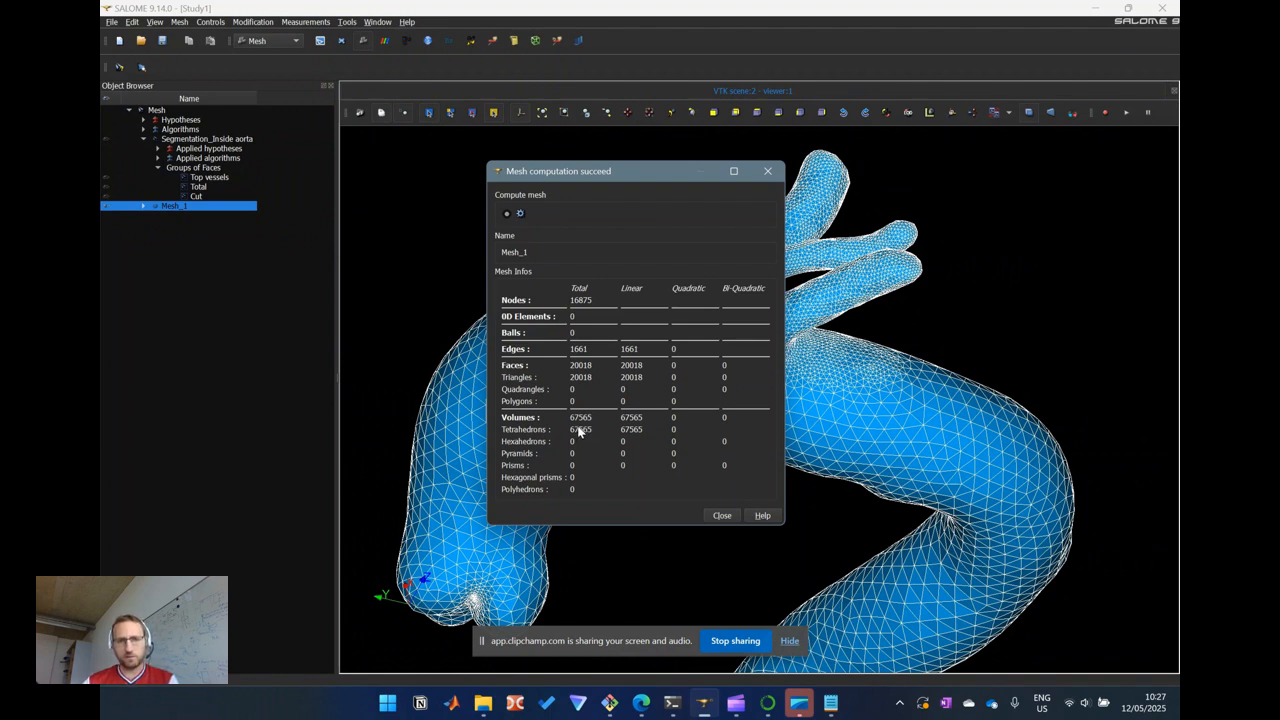
pyautogui.click(721, 516)
# Add a relative clipping plane parallel to X-Y on Mesh_1 with Auto Apply enabled, keeping the model in clear view
pyautogui.rightClick(608, 375)
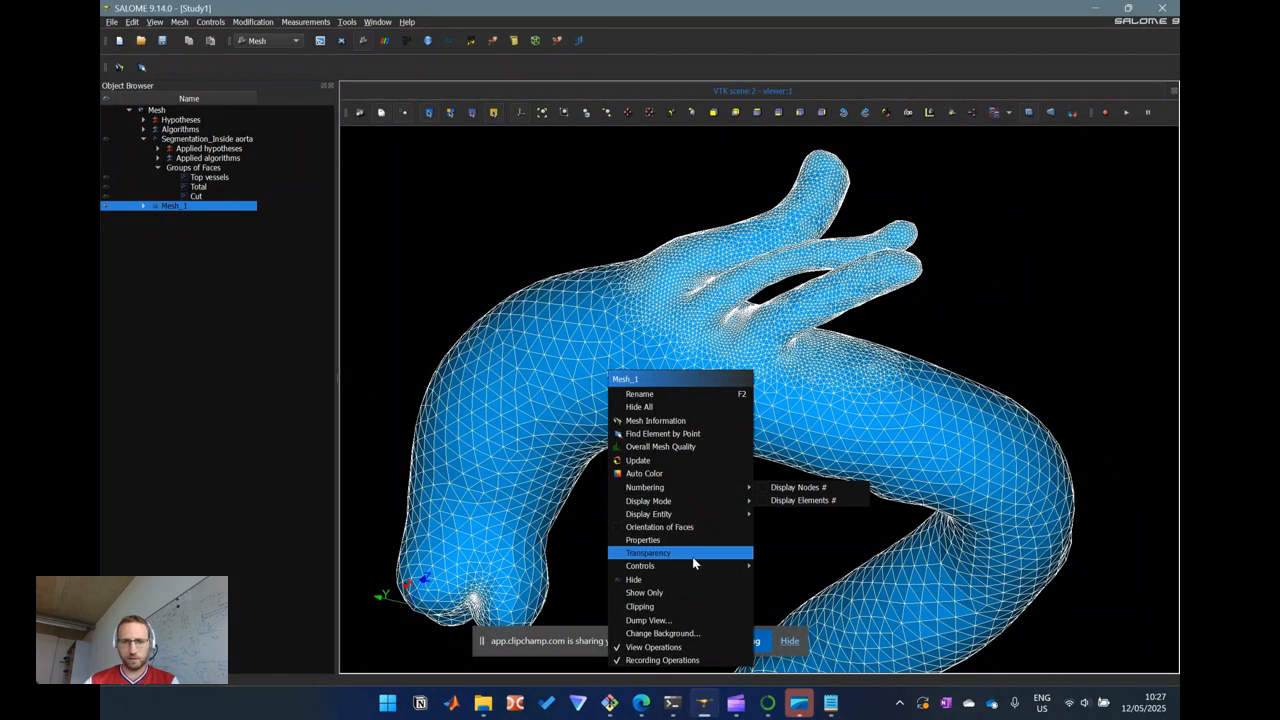
pyautogui.click(680, 606)
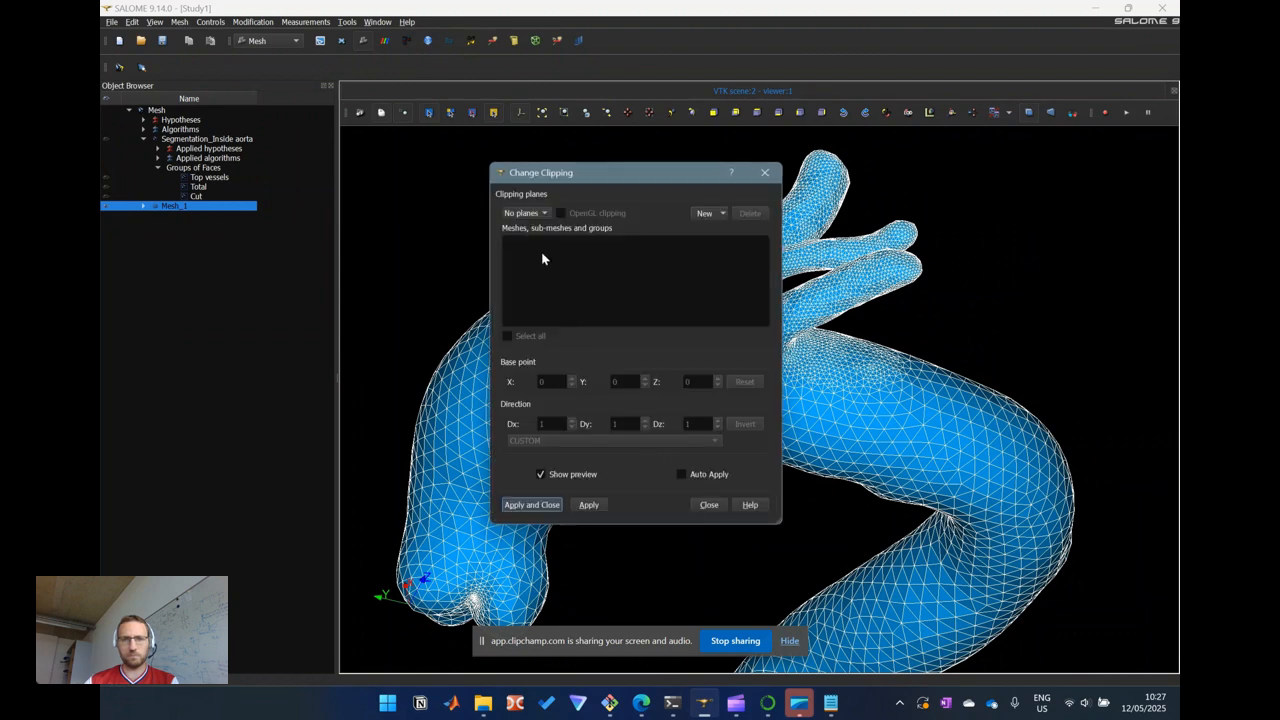
pyautogui.click(720, 213)
pyautogui.click(725, 239)
pyautogui.click(690, 473)
pyautogui.moveTo(592, 180); pyautogui.dragTo(217, 238)
# Move the clipping plane through the aorta up to distance 0.08 and examine the tetrahedra inside Mesh_1
pyautogui.keyDown('ctrl'); pyautogui.moveTo(784, 463); pyautogui.dragTo(829, 209, button='middle'); pyautogui.keyUp('ctrl')
pyautogui.moveTo(679, 477); pyautogui.dragTo(840, 186)
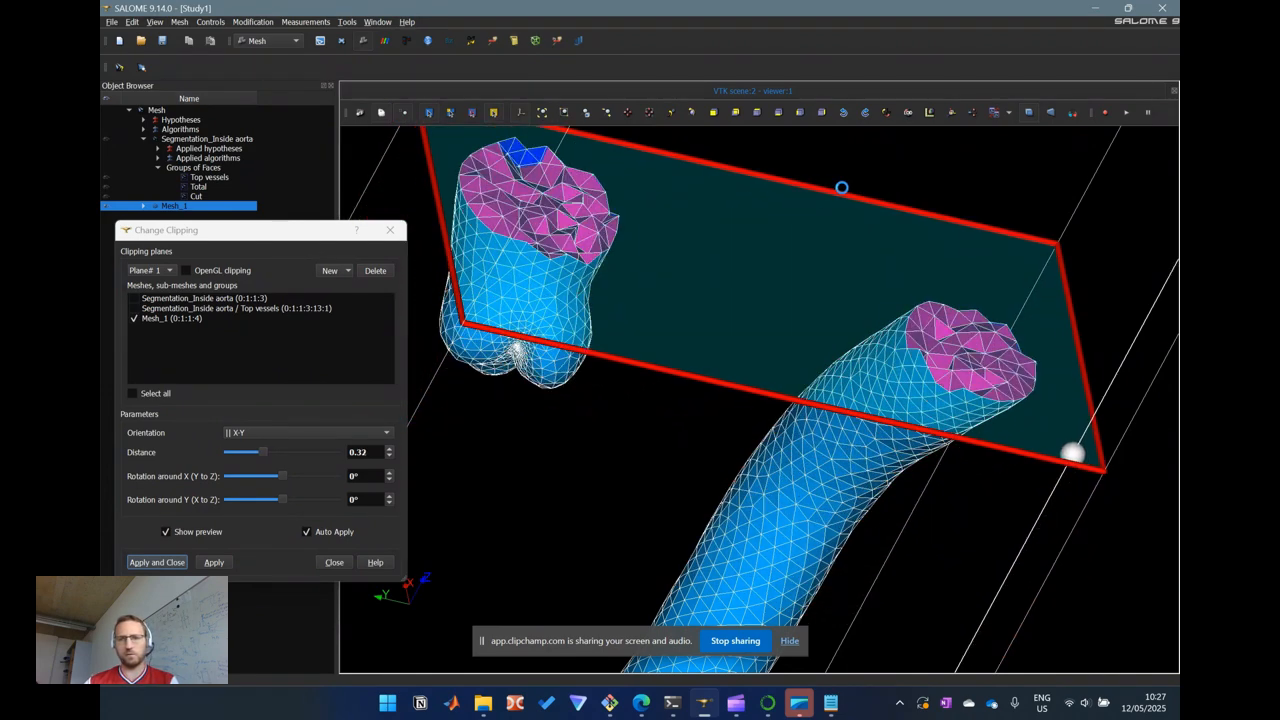
pyautogui.keyDown('ctrl'); pyautogui.moveTo(695, 439); pyautogui.dragTo(659, 563, button='middle'); pyautogui.keyUp('ctrl')
pyautogui.moveTo(684, 482); pyautogui.dragTo(820, 218)
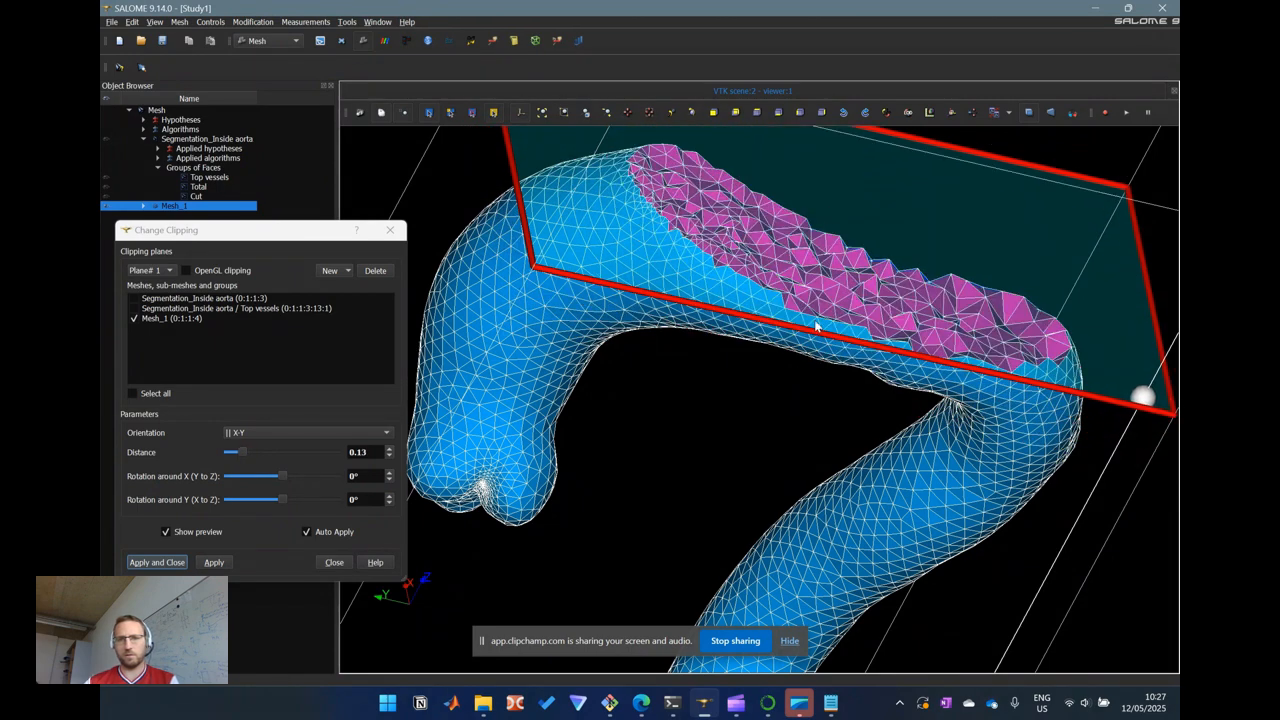
pyautogui.keyDown('ctrl'); pyautogui.moveTo(811, 390); pyautogui.dragTo(757, 508, button='middle'); pyautogui.keyUp('ctrl')
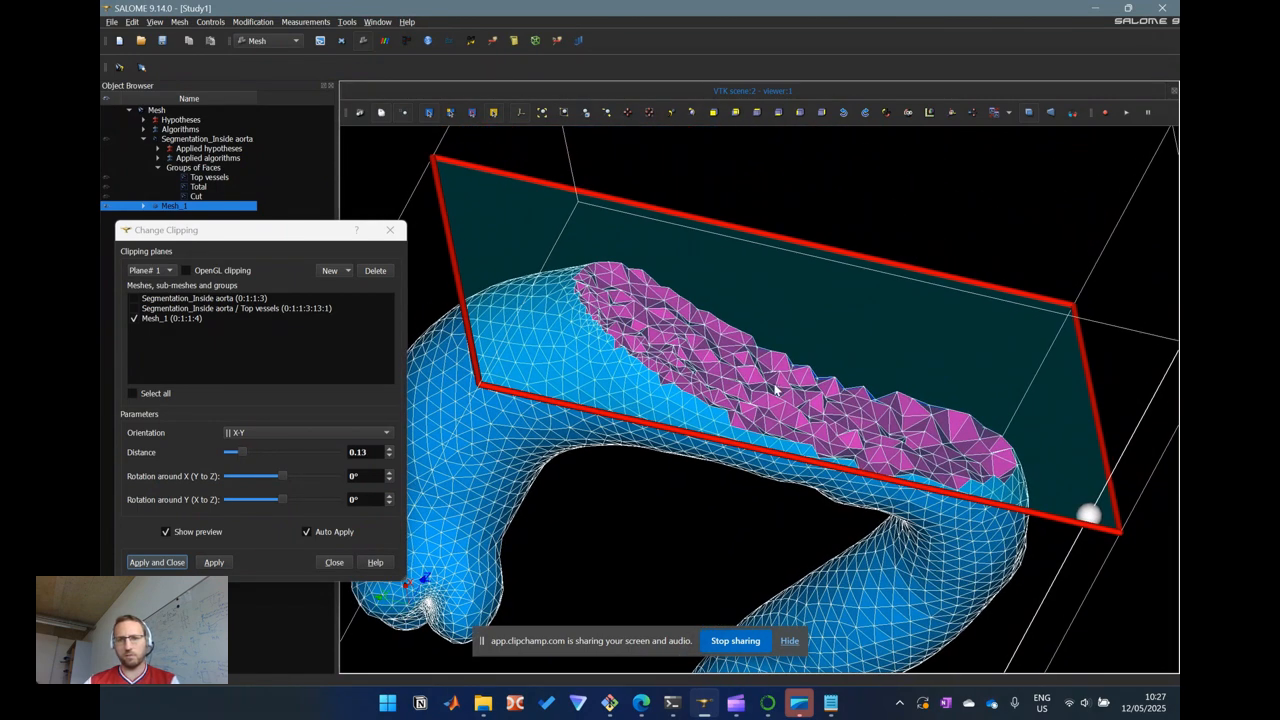
pyautogui.moveTo(793, 367); pyautogui.dragTo(821, 285)
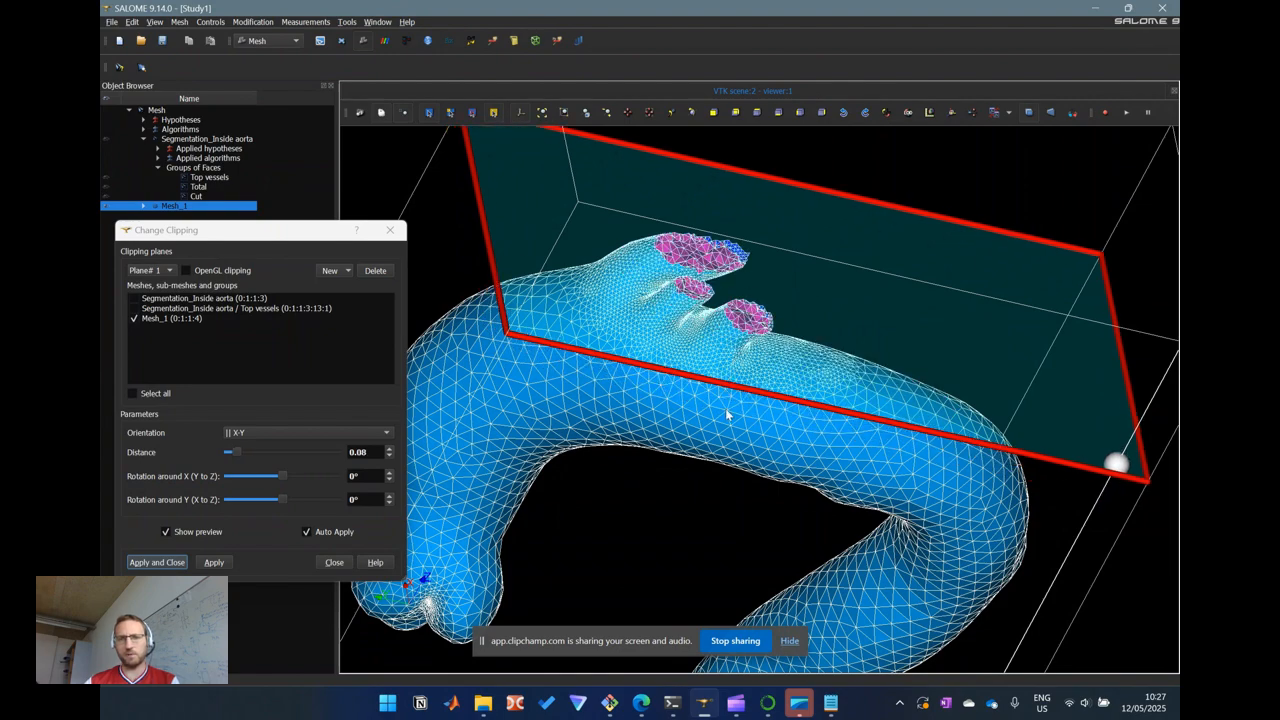
# Shift the clipping plane along the top vessels to distance 0.04 and examine the refined elements inside the branches
pyautogui.scroll(5, 725, 408)
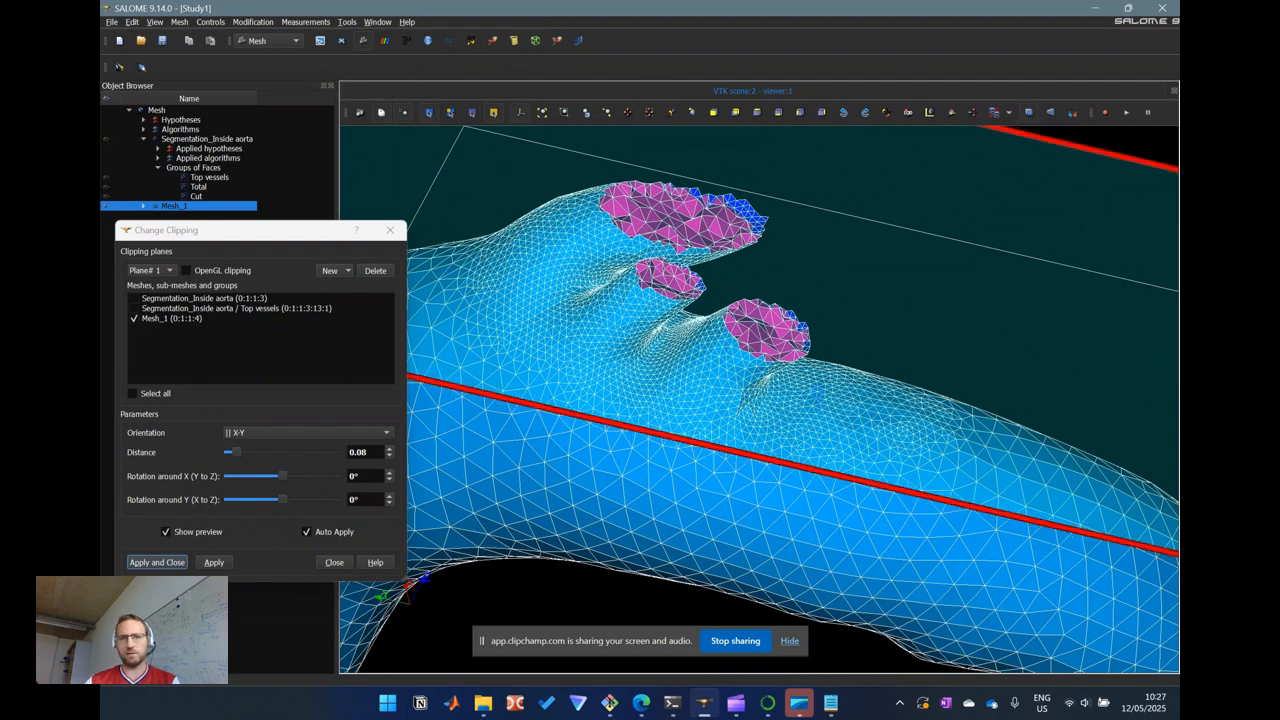
pyautogui.moveTo(843, 320); pyautogui.dragTo(797, 485)
pyautogui.scroll(-3, 797, 485)
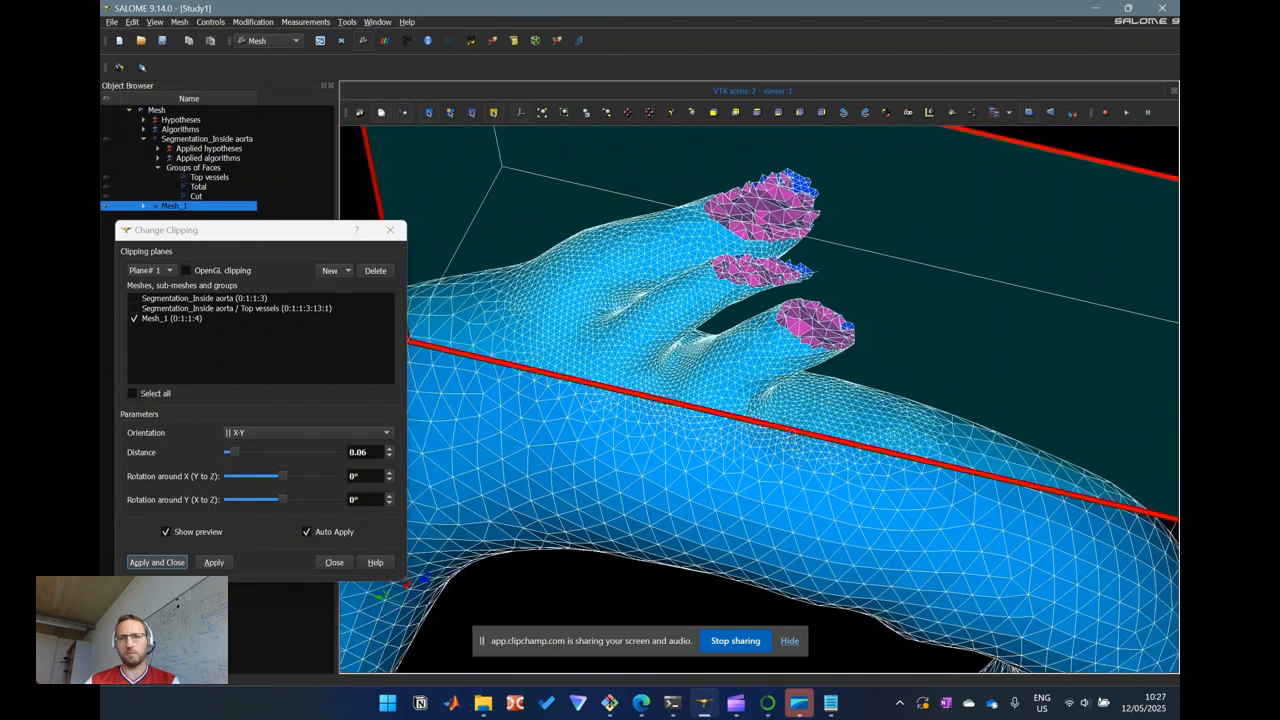
pyautogui.moveTo(829, 380); pyautogui.dragTo(861, 337)
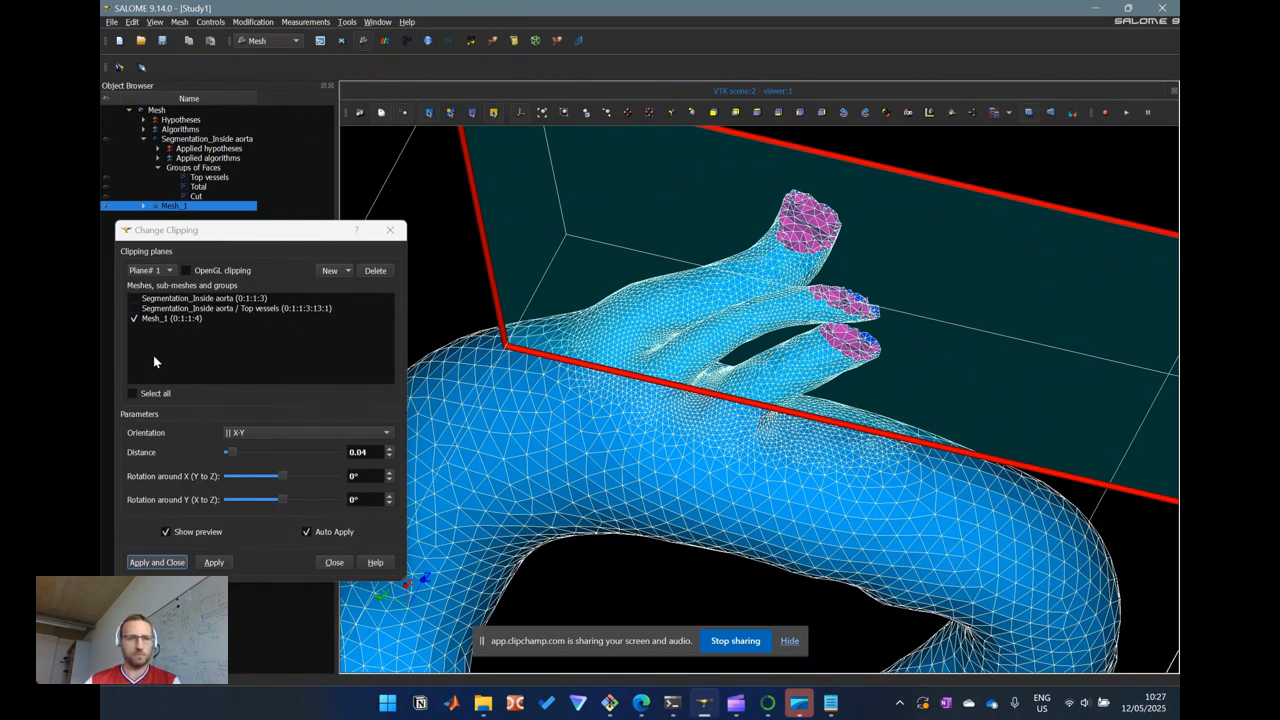
# Deselect all meshes from the clipping plane and apply the change to remove the cut from Mesh_1
pyautogui.click(132, 394)
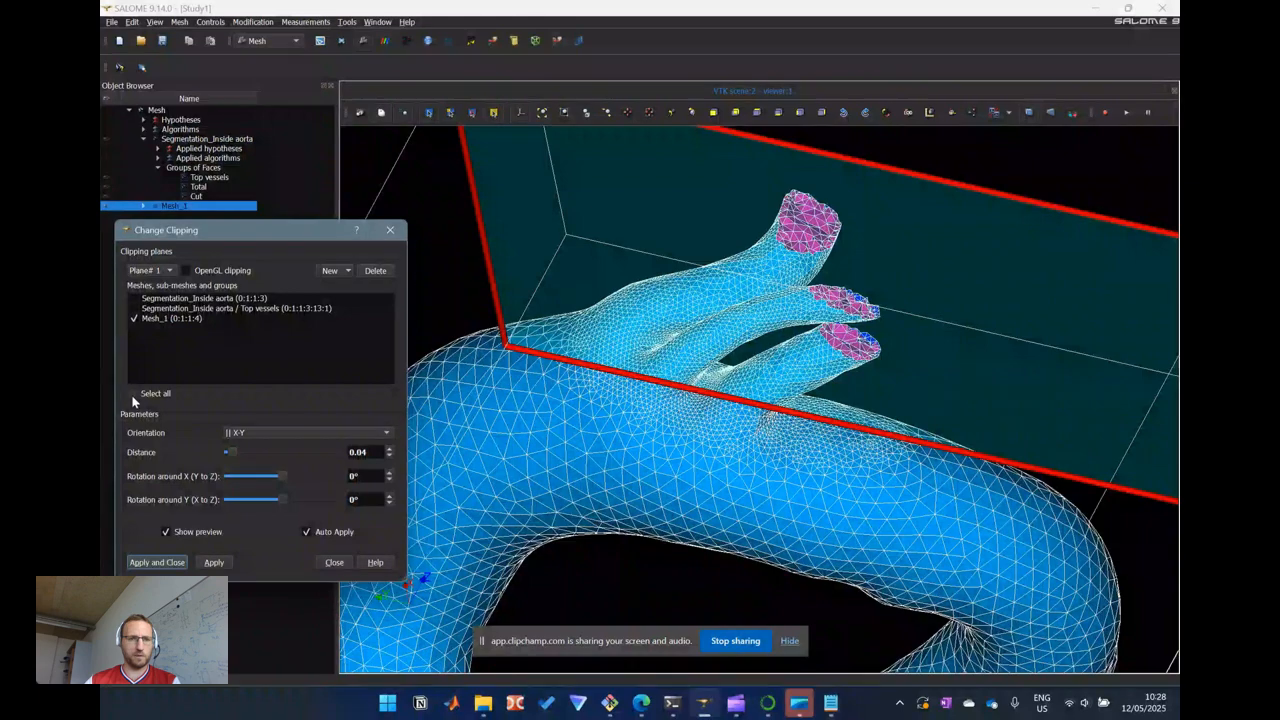
pyautogui.click(132, 394)
pyautogui.click(158, 562)
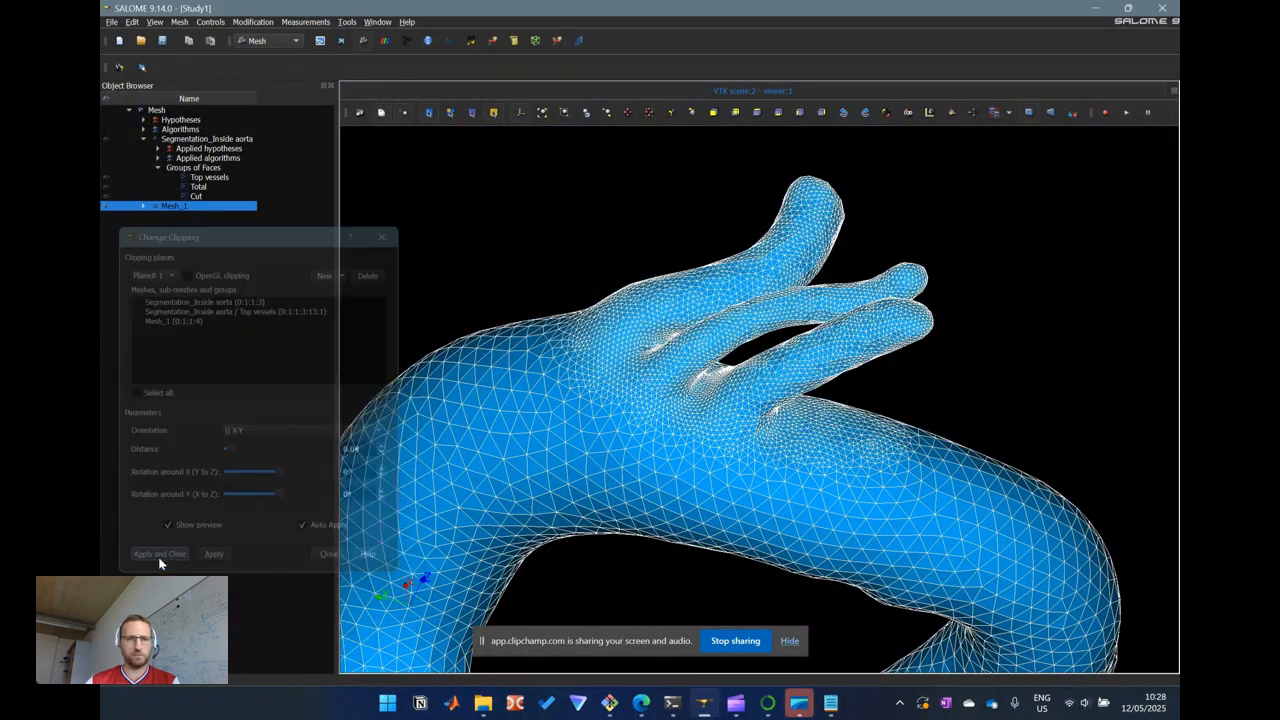
# Review the overall volume mesh of the aorta and expand Mesh_1 in the object tree
pyautogui.scroll(-2, 707, 483)
pyautogui.keyDown('ctrl'); pyautogui.moveTo(750, 475); pyautogui.dragTo(793, 318, button='middle'); pyautogui.keyUp('ctrl')
pyautogui.scroll(-2, 845, 475)
pyautogui.keyDown('ctrl'); pyautogui.moveTo(847, 472); pyautogui.dragTo(847, 401, button='middle'); pyautogui.keyUp('ctrl')
pyautogui.keyDown('ctrl'); pyautogui.moveTo(847, 401); pyautogui.dragTo(814, 414, button='right'); pyautogui.keyUp('ctrl')
pyautogui.keyDown('ctrl'); pyautogui.moveTo(792, 328); pyautogui.dragTo(705, 342, button='right'); pyautogui.keyUp('ctrl')
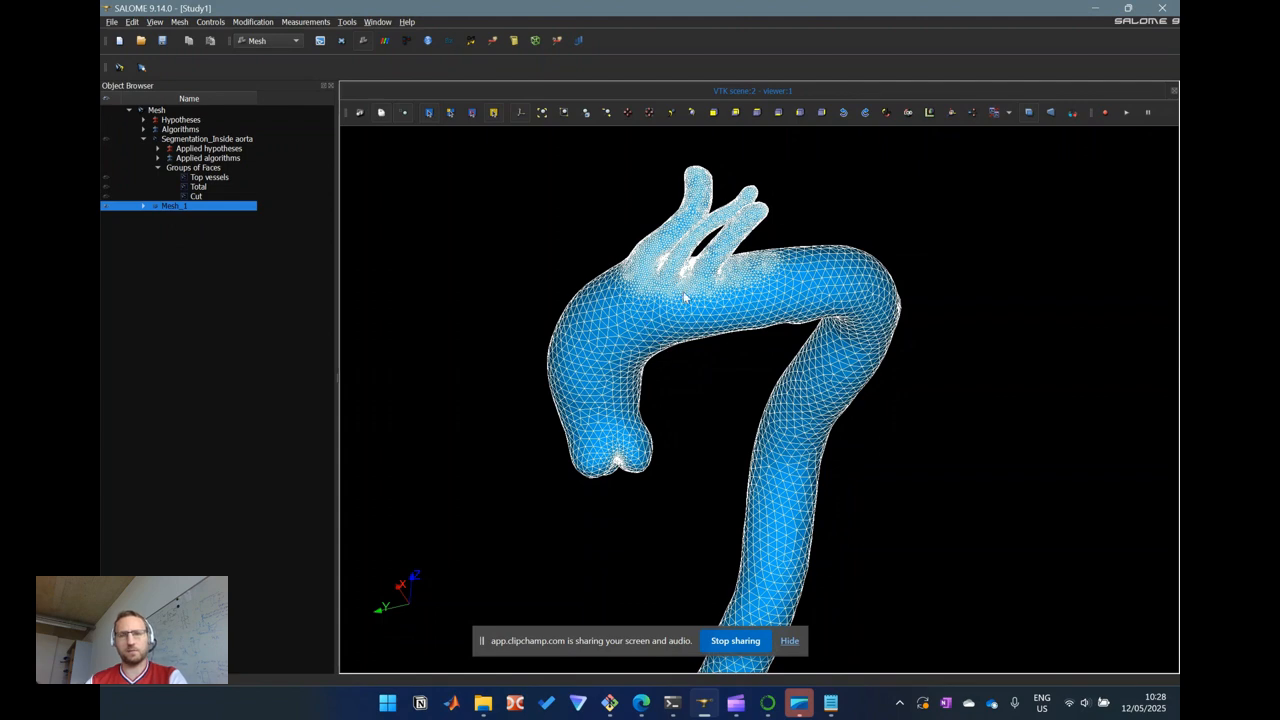
pyautogui.keyDown('ctrl'); pyautogui.moveTo(635, 363); pyautogui.dragTo(712, 196, button='right'); pyautogui.keyUp('ctrl')
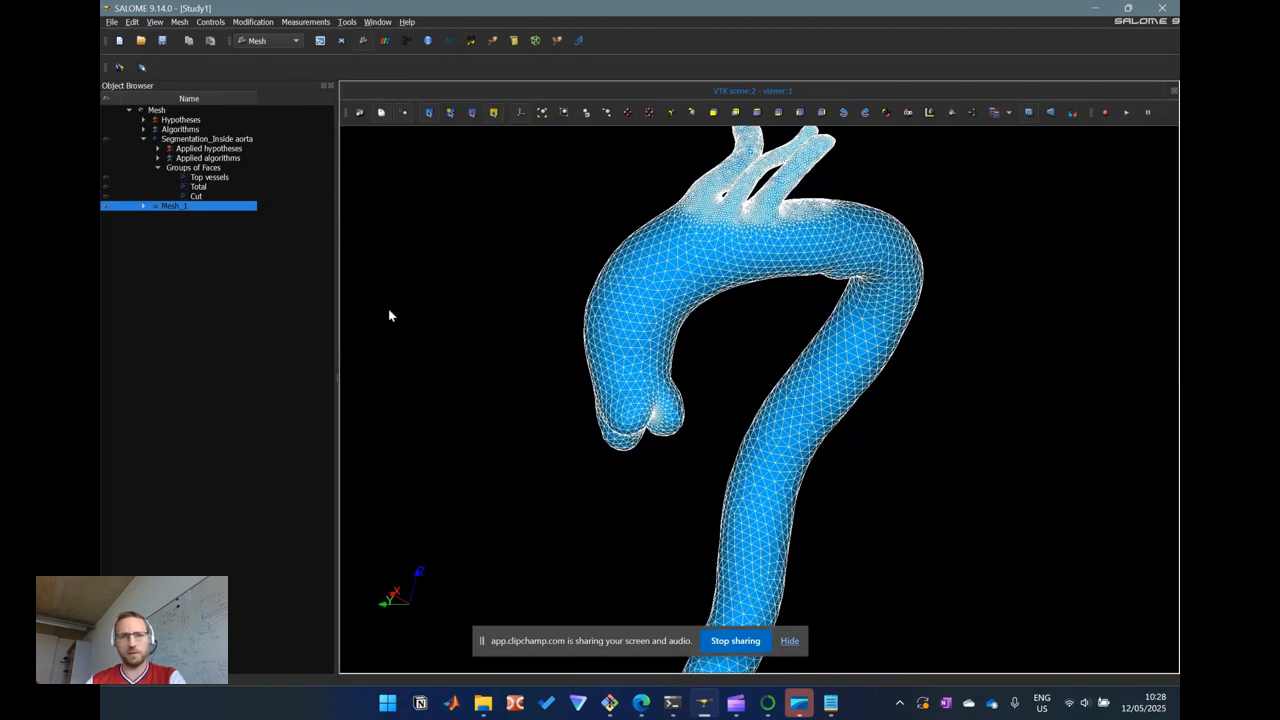
pyautogui.click(145, 205)
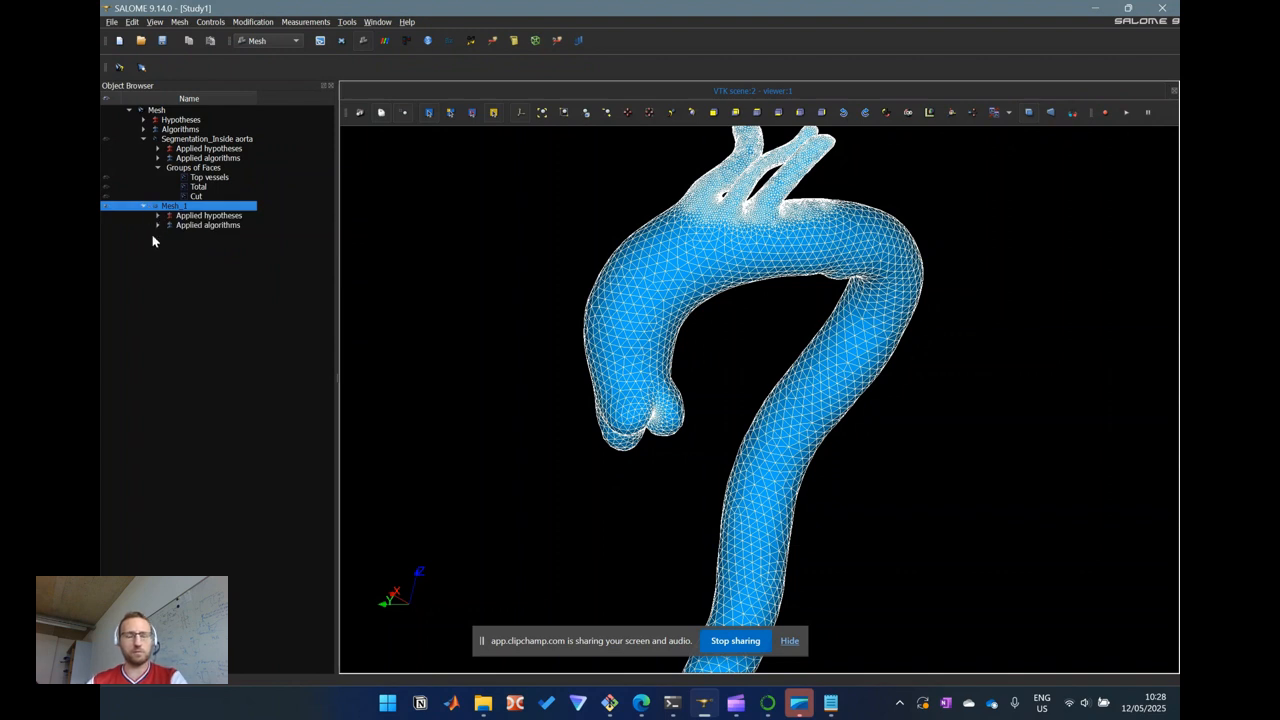
# Examine Mesh_1 around the lower end of the ascending aorta, the tips of the top vessels and the descending aorta
pyautogui.keyDown('ctrl'); pyautogui.moveTo(609, 369); pyautogui.dragTo(648, 374, button='right'); pyautogui.keyUp('ctrl')
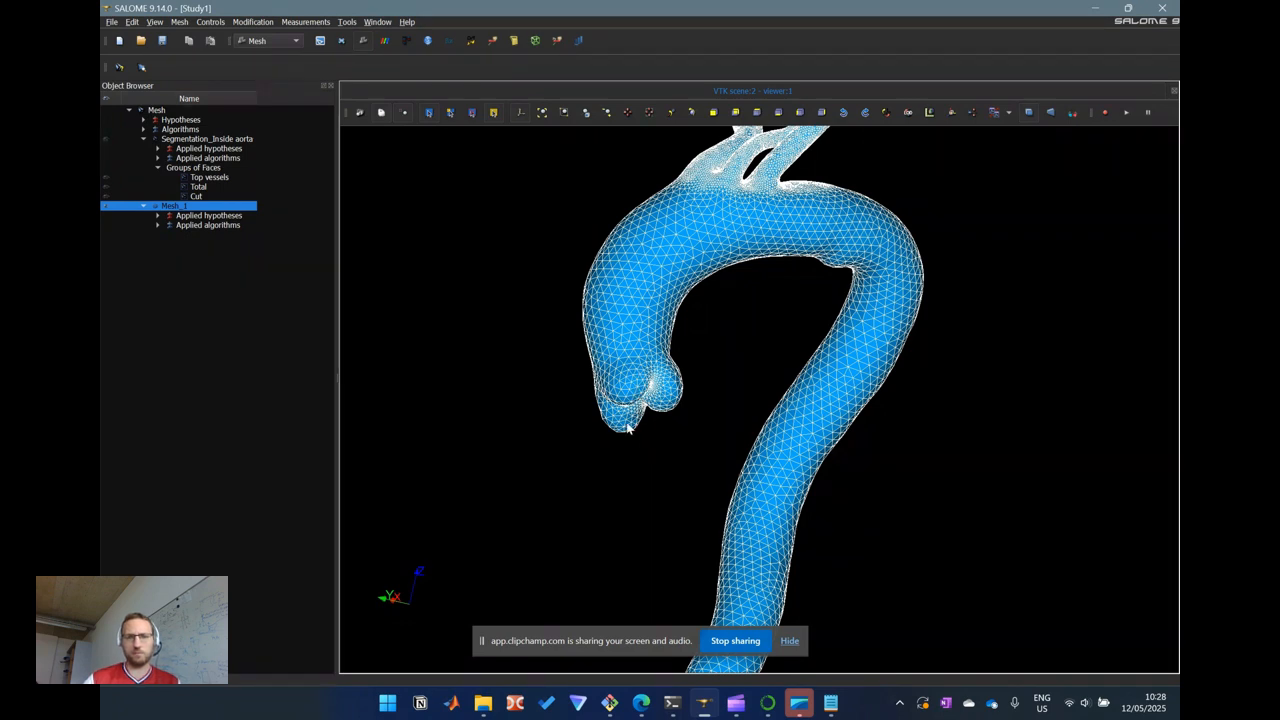
pyautogui.keyDown('ctrl'); pyautogui.moveTo(626, 410); pyautogui.dragTo(602, 306, button='right'); pyautogui.keyUp('ctrl')
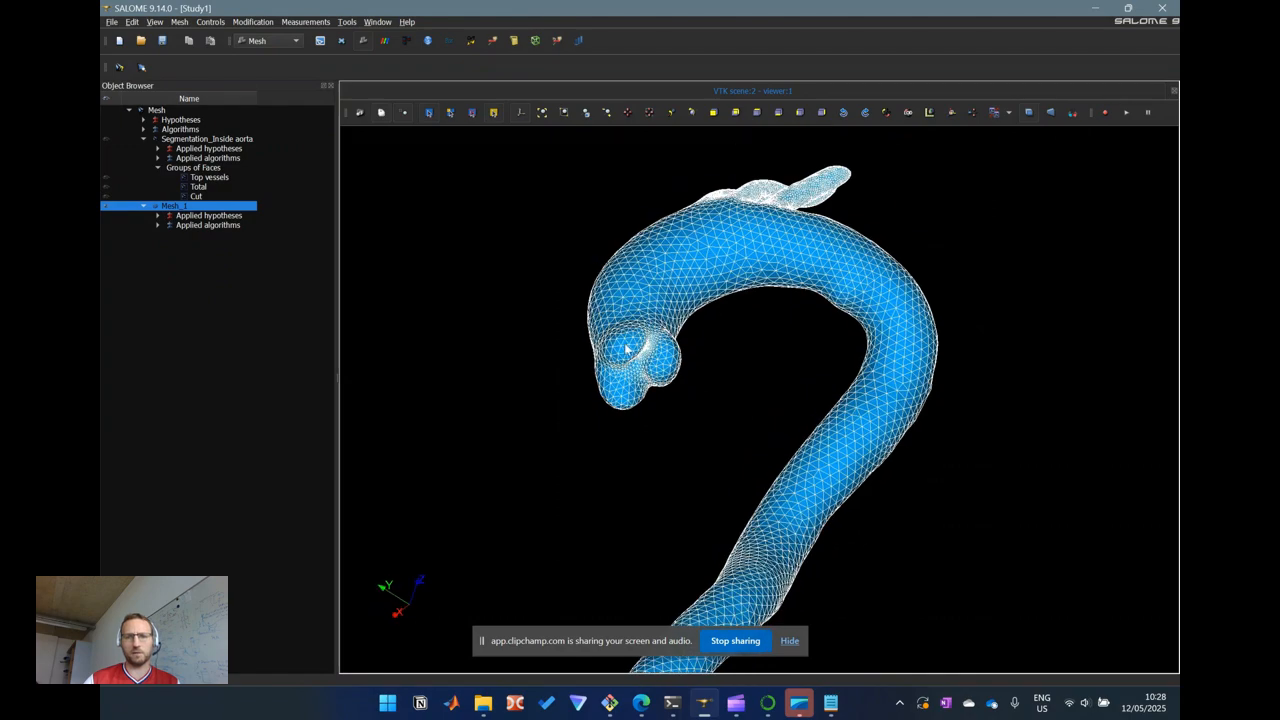
pyautogui.keyDown('ctrl'); pyautogui.moveTo(645, 361); pyautogui.dragTo(650, 432, button='right'); pyautogui.keyUp('ctrl')
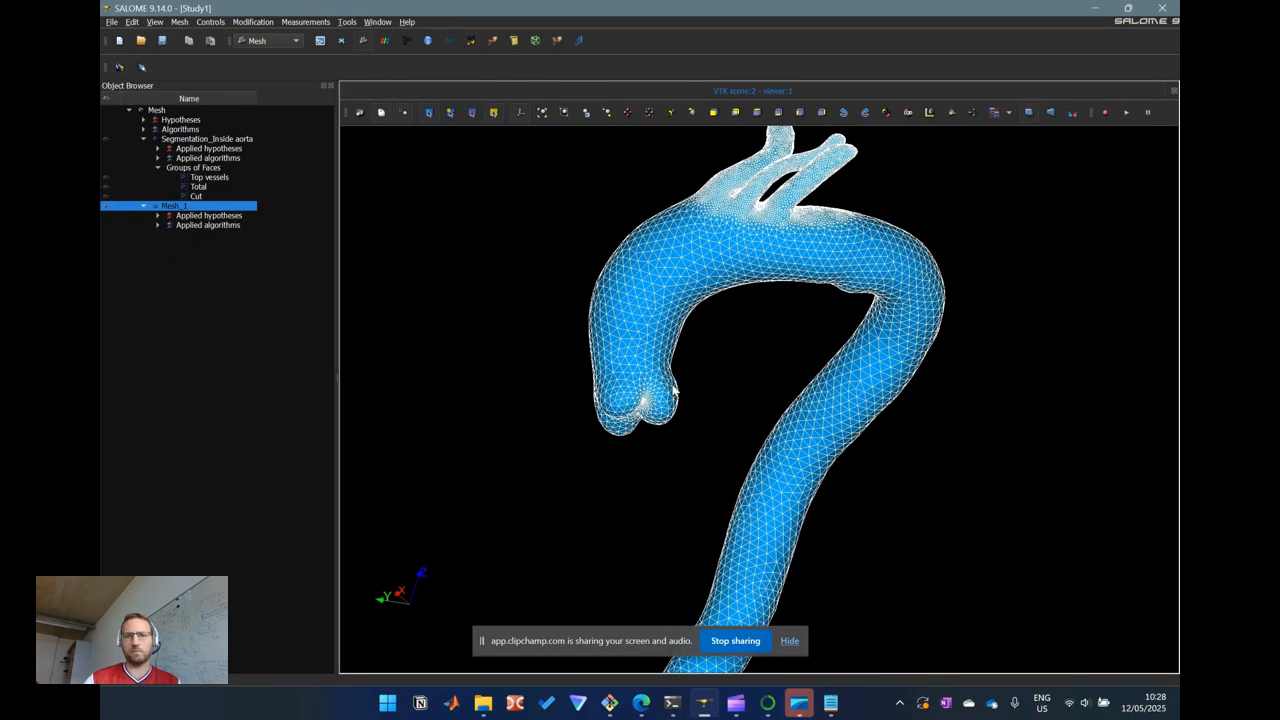
pyautogui.keyDown('ctrl'); pyautogui.moveTo(731, 270); pyautogui.dragTo(746, 353, button='right'); pyautogui.keyUp('ctrl')
pyautogui.keyDown('ctrl'); pyautogui.moveTo(784, 295); pyautogui.dragTo(843, 394, button='right'); pyautogui.keyUp('ctrl')
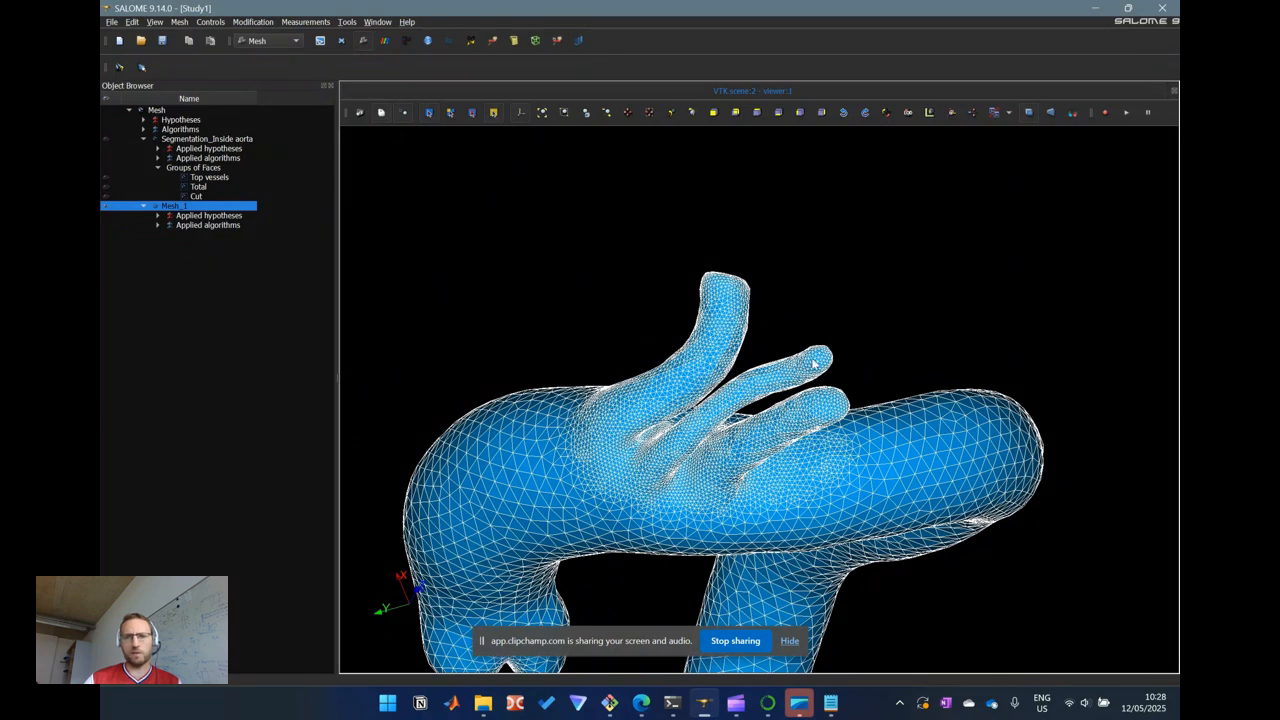
pyautogui.keyDown('ctrl'); pyautogui.moveTo(777, 491); pyautogui.dragTo(797, 380, button='right'); pyautogui.keyUp('ctrl')
pyautogui.keyDown('ctrl'); pyautogui.moveTo(720, 334); pyautogui.dragTo(735, 456, button='right'); pyautogui.keyUp('ctrl')
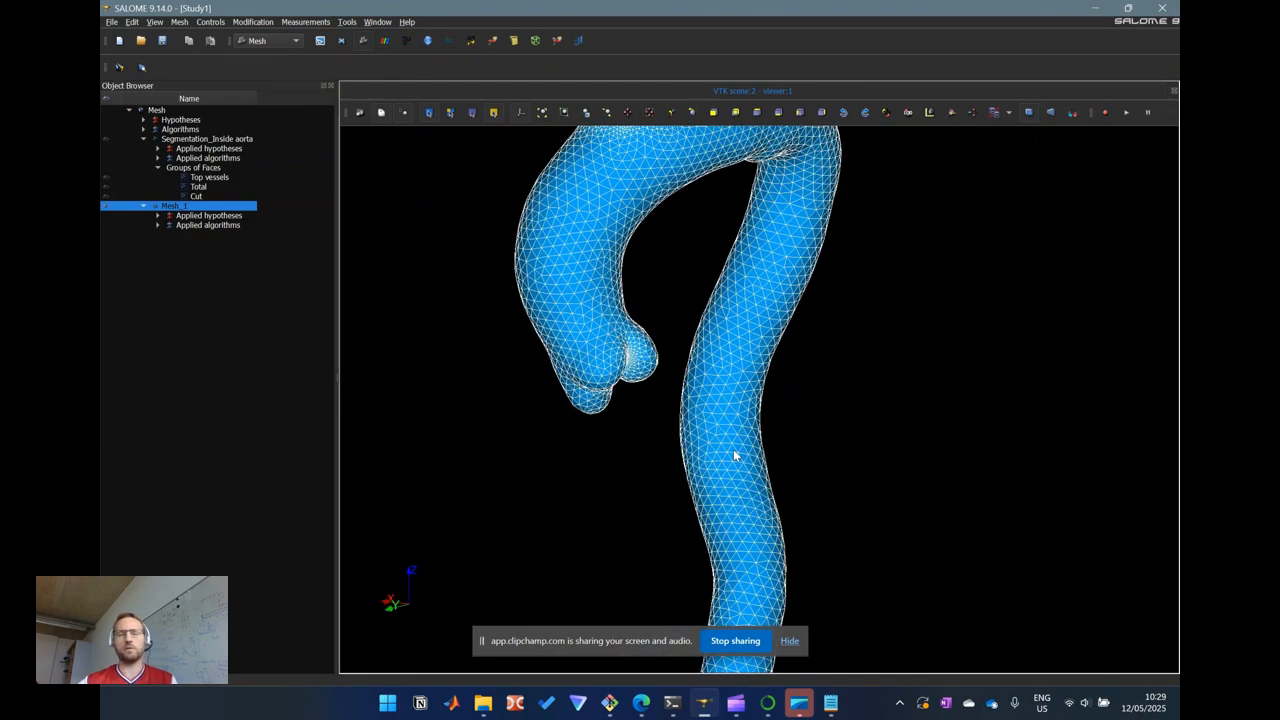
pyautogui.keyDown('ctrl'); pyautogui.moveTo(646, 320); pyautogui.dragTo(631, 344, button='right'); pyautogui.keyUp('ctrl')
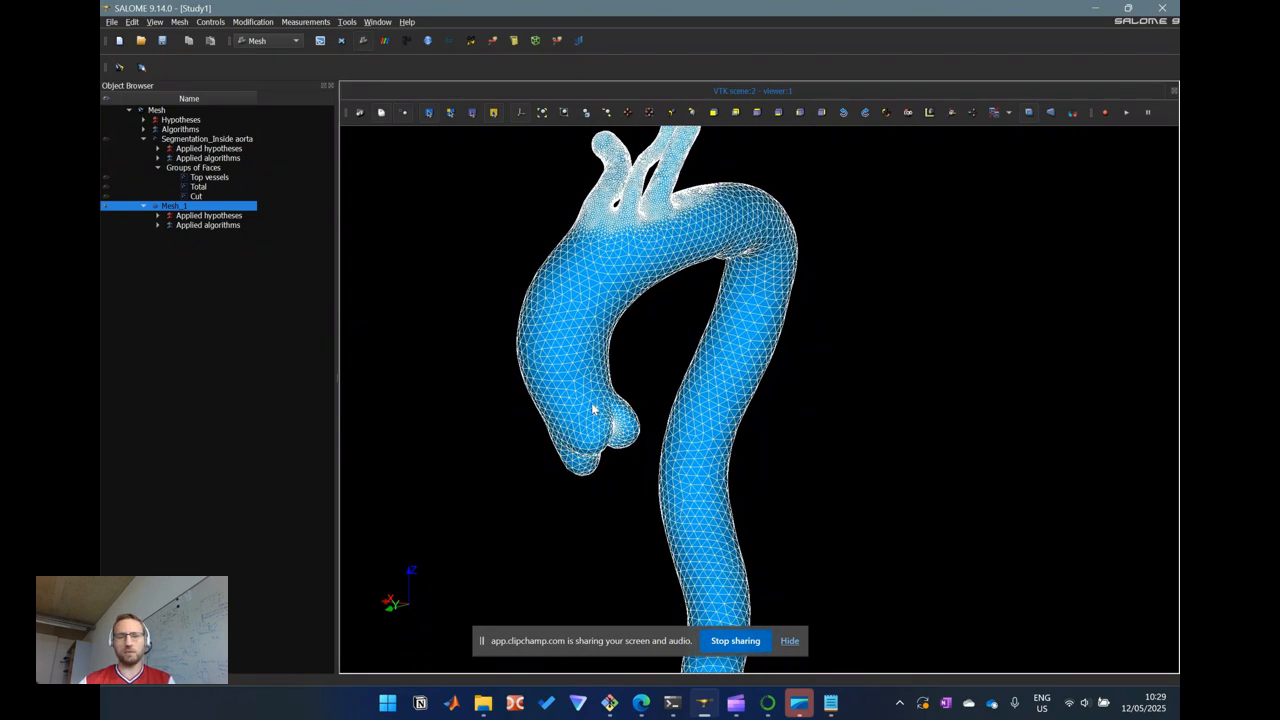
# Clip Mesh_1 with the X-Y plane at a distance of about 0.23 across the aortic arch, with automatic applying turned on
pyautogui.keyDown('ctrl'); pyautogui.moveTo(590, 400); pyautogui.dragTo(546, 361, button='right'); pyautogui.keyUp('ctrl')
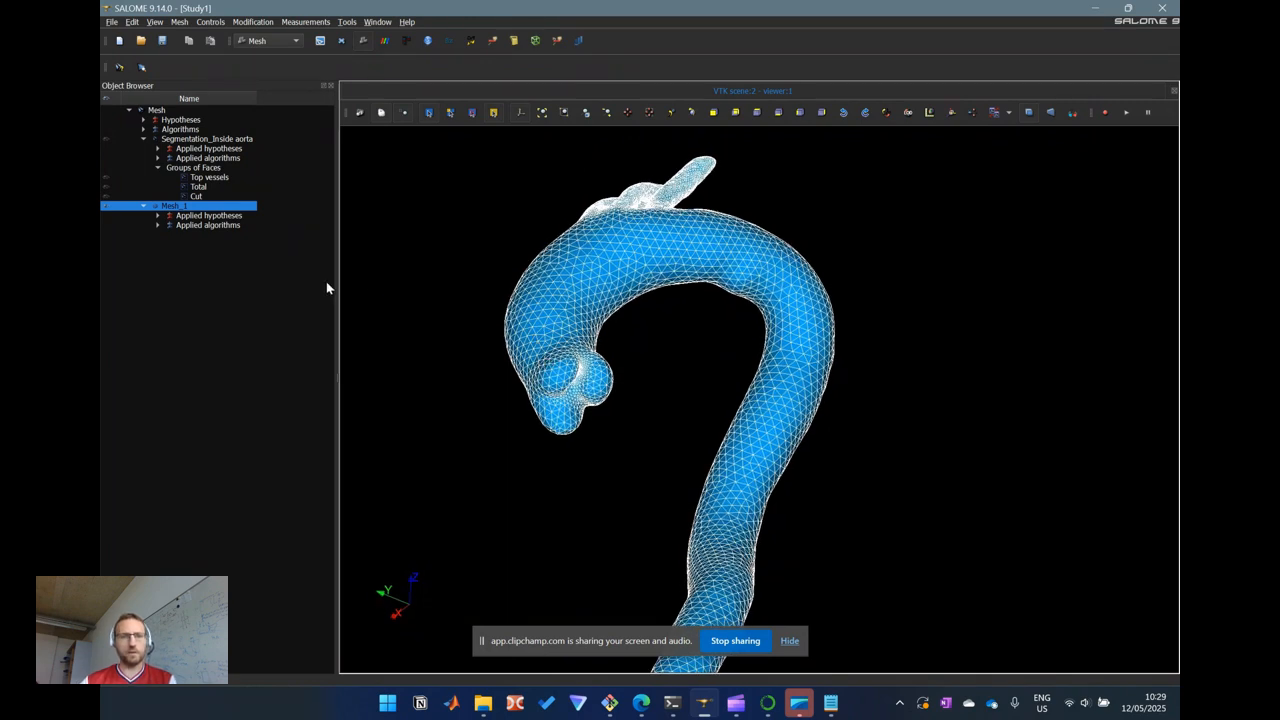
pyautogui.rightClick(551, 345)
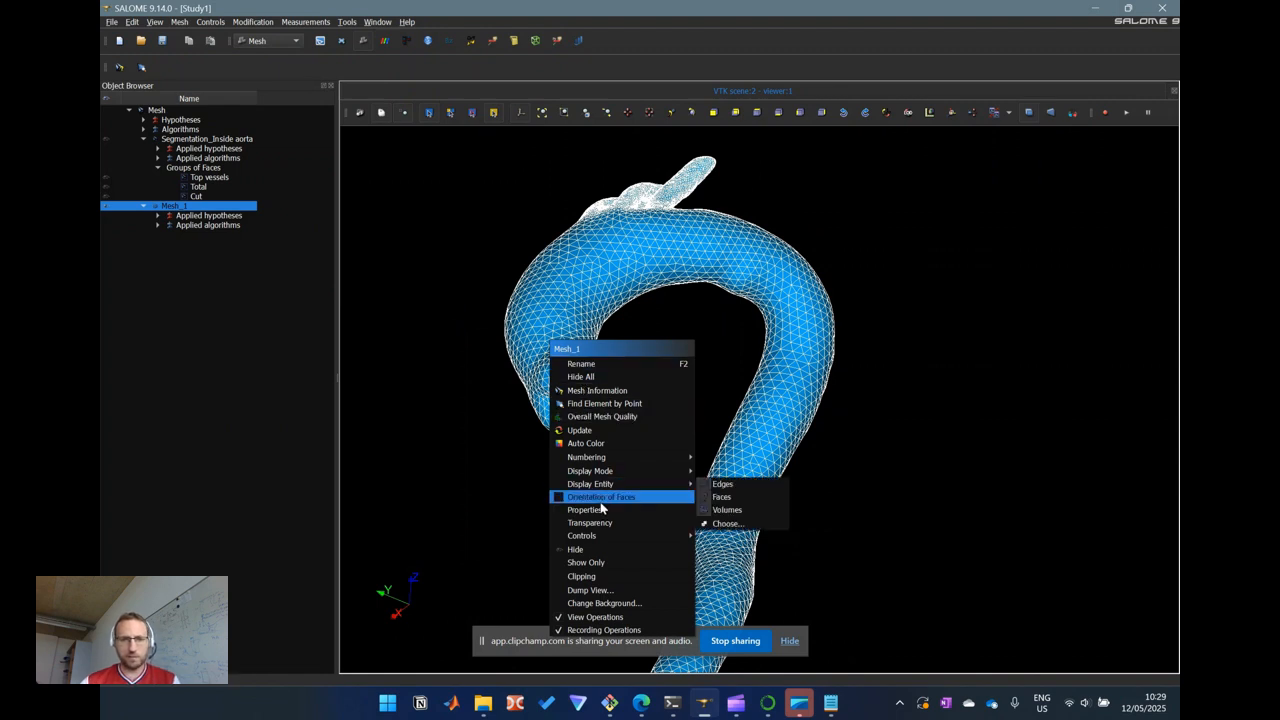
pyautogui.click(612, 575)
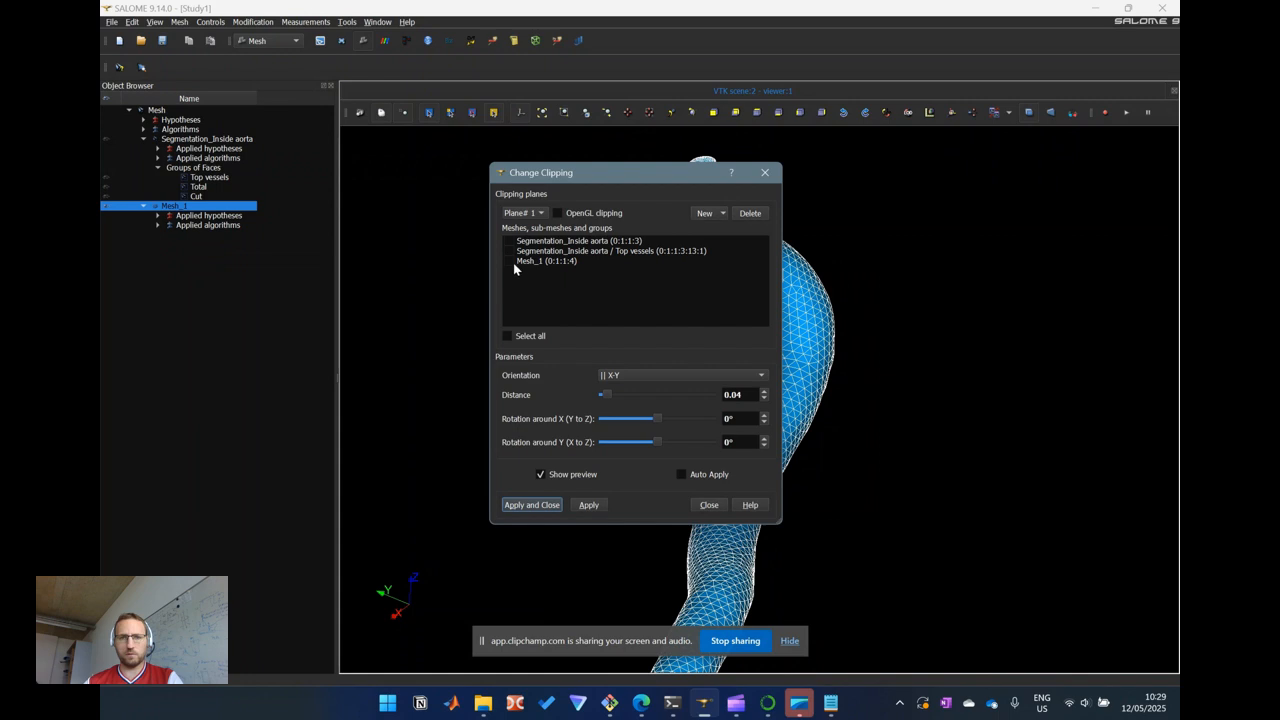
pyautogui.click(509, 261)
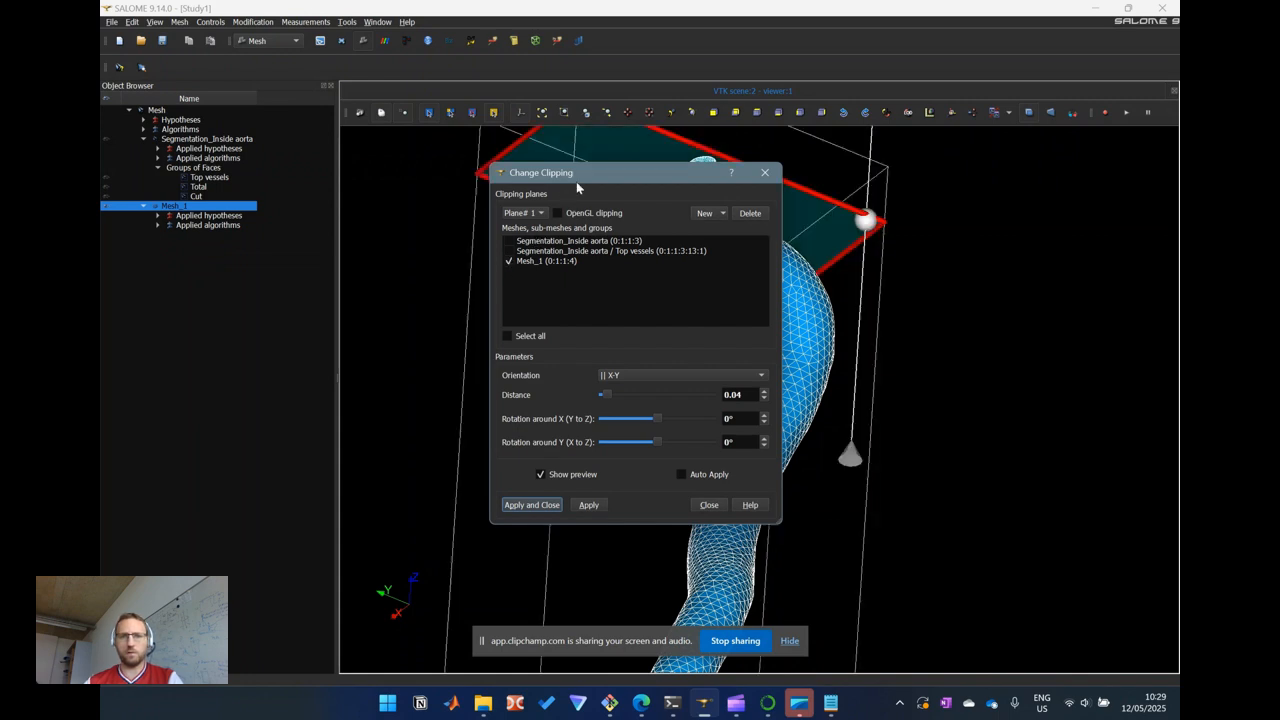
pyautogui.moveTo(576, 182); pyautogui.dragTo(197, 281)
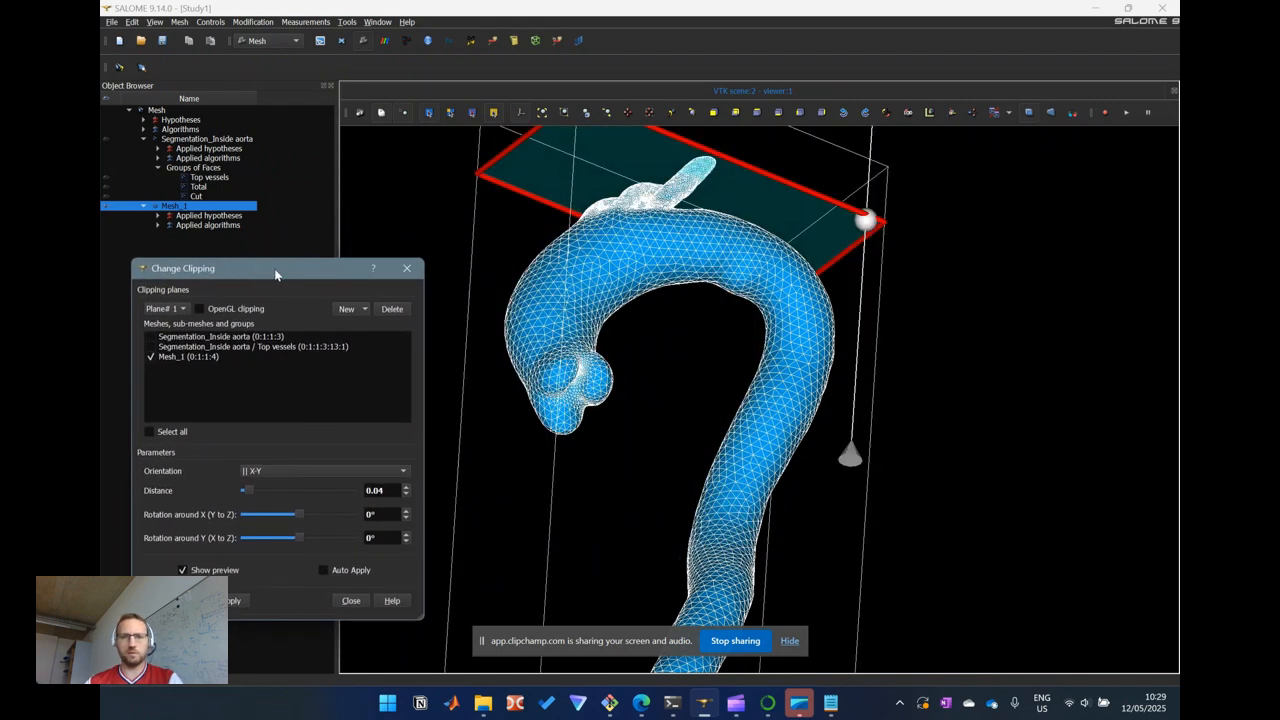
pyautogui.moveTo(578, 201); pyautogui.dragTo(498, 380)
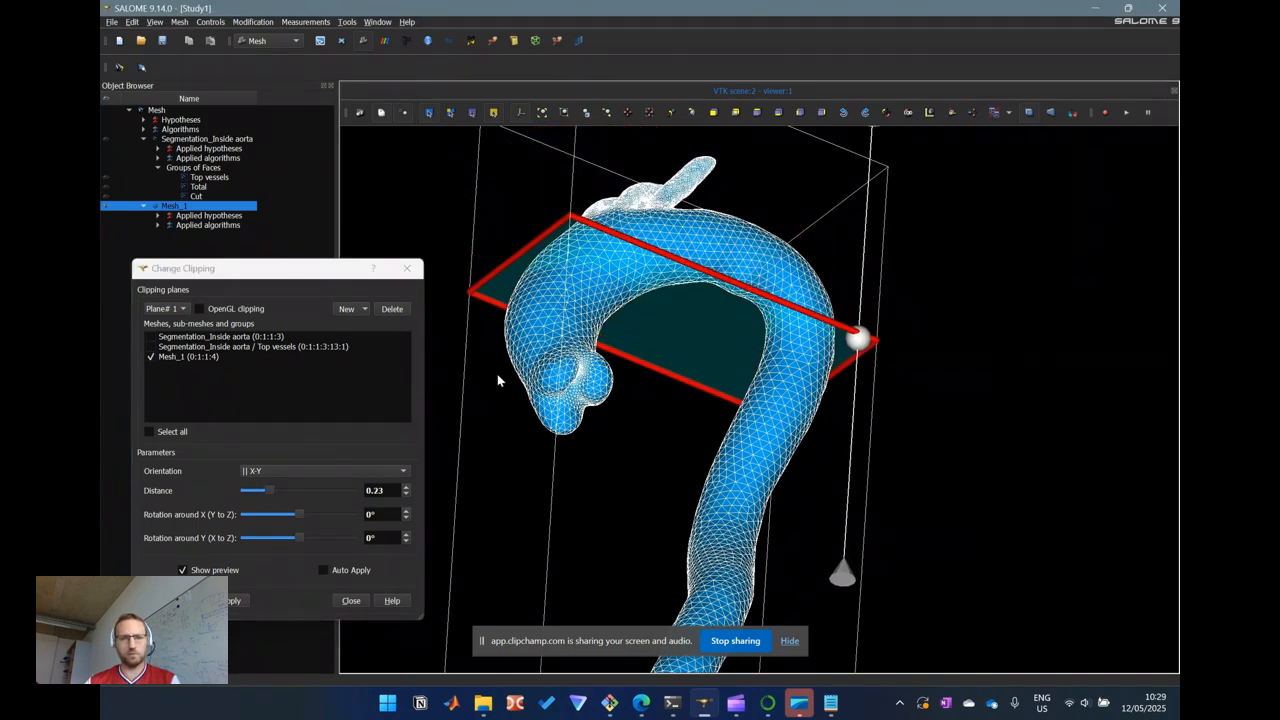
pyautogui.click(362, 570)
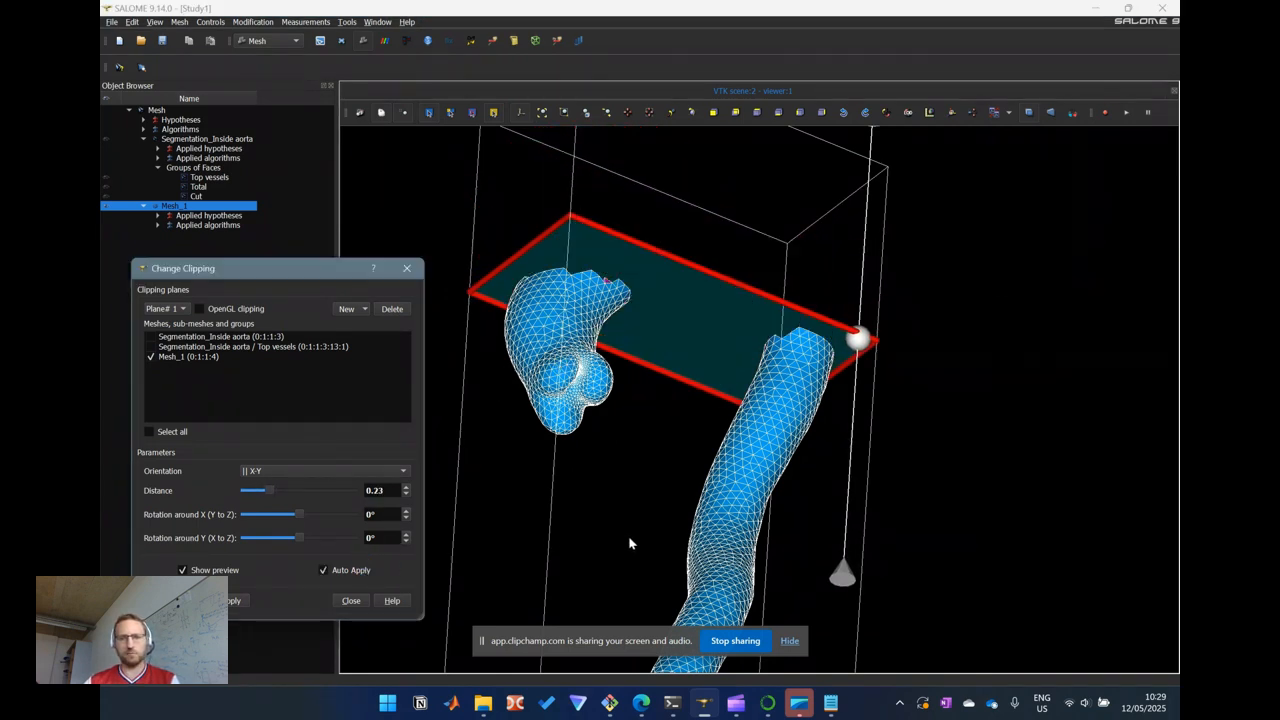
# Tilt the clipping plane to -2° around X and -38° around Y at distance 0.43, isolating the ascending aorta's three root lobes
pyautogui.click(680, 334)
pyautogui.moveTo(680, 334); pyautogui.dragTo(777, 474)
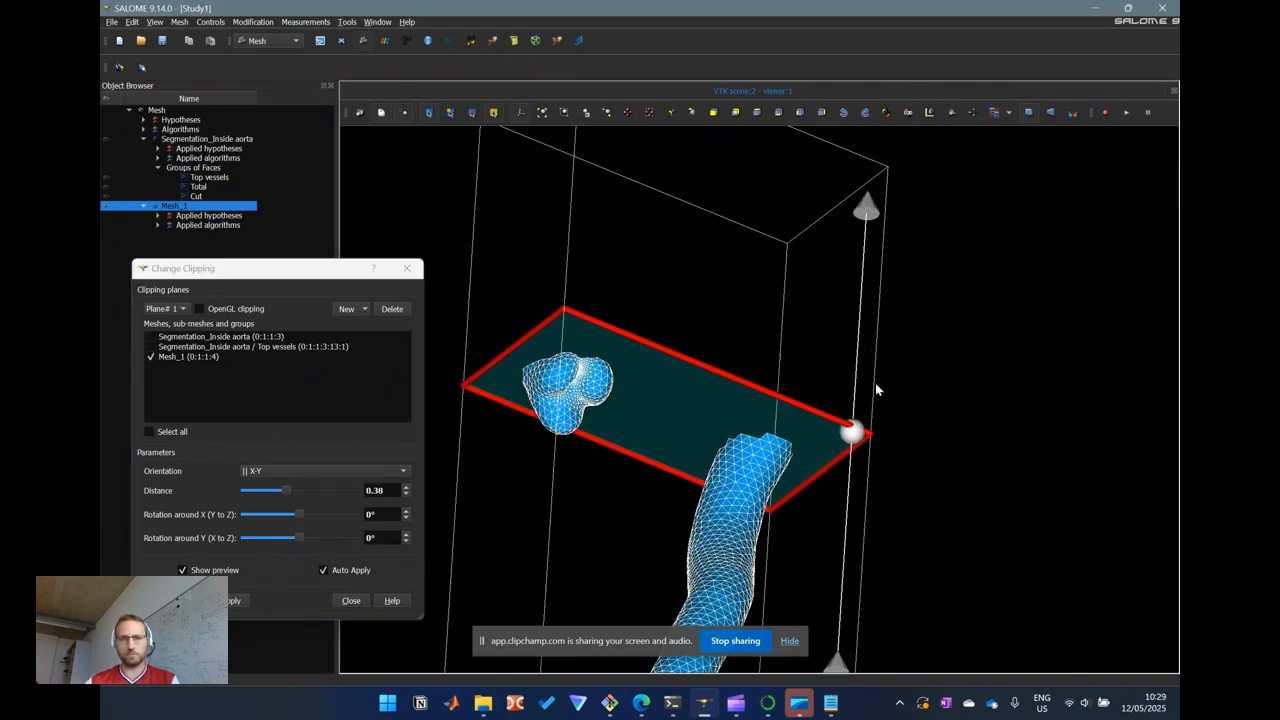
pyautogui.moveTo(866, 207); pyautogui.dragTo(800, 300)
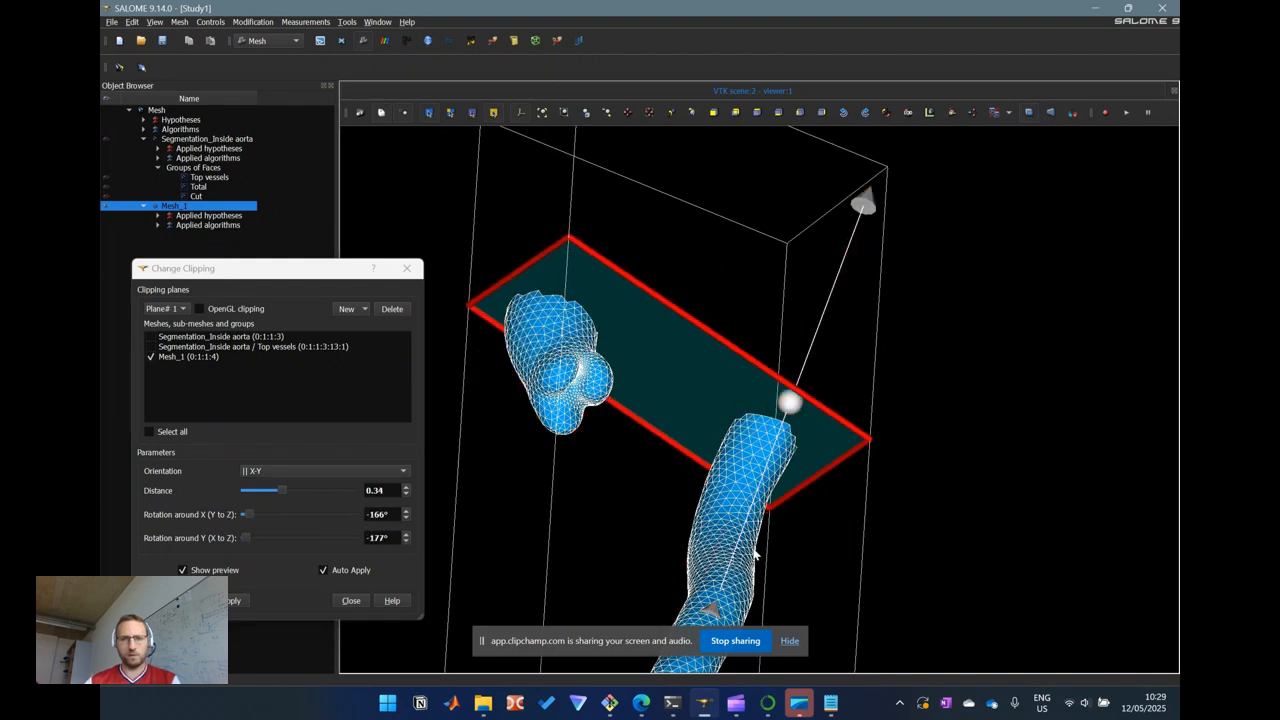
pyautogui.moveTo(718, 606); pyautogui.dragTo(770, 471)
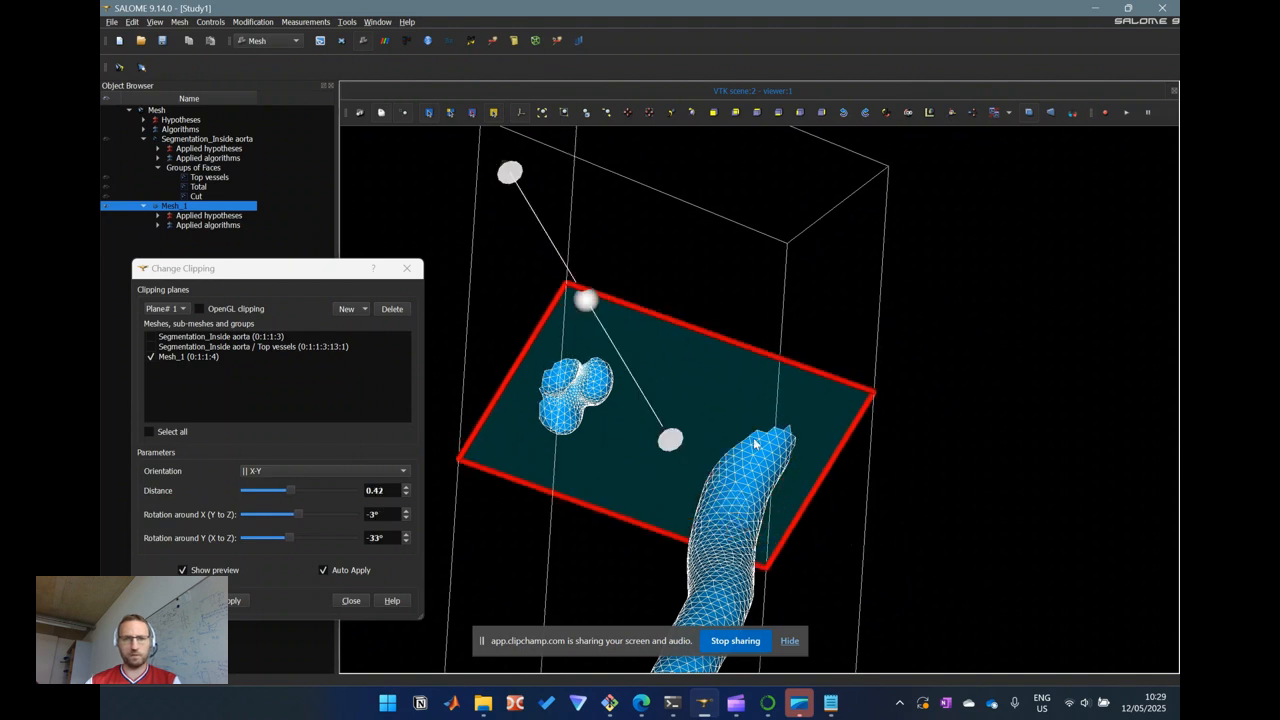
pyautogui.moveTo(556, 326); pyautogui.dragTo(579, 416)
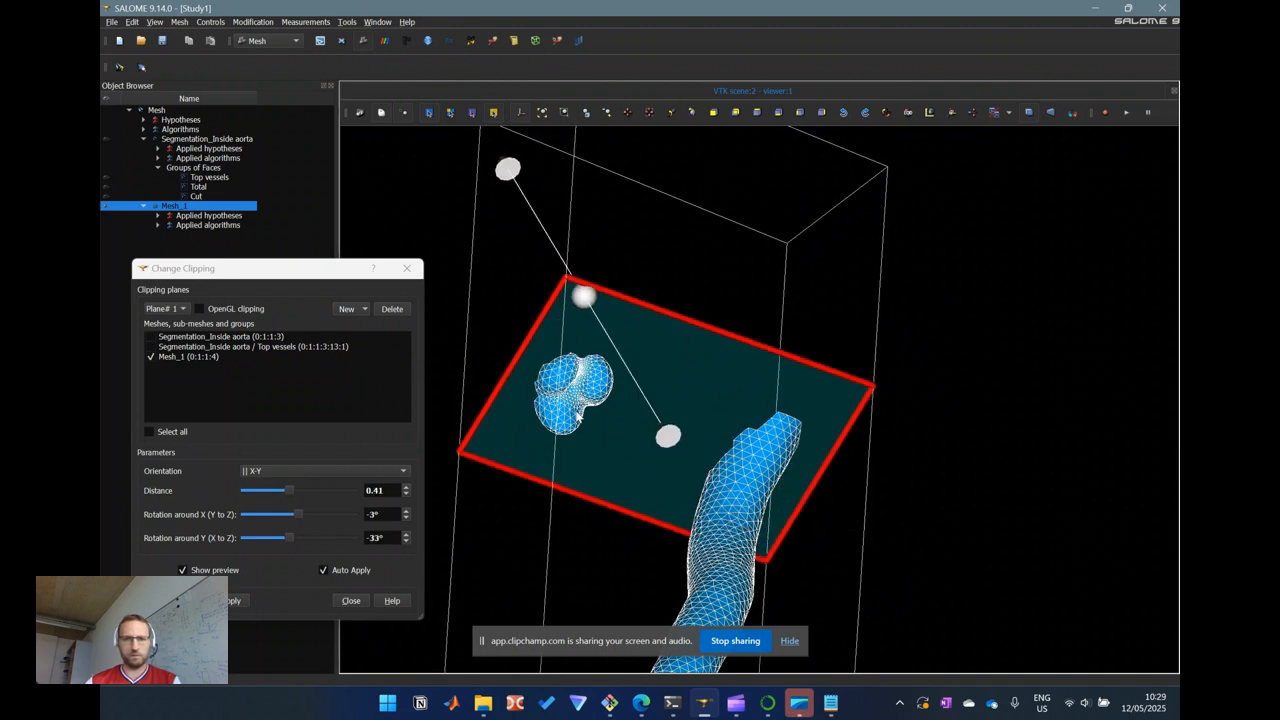
pyautogui.moveTo(665, 450); pyautogui.dragTo(664, 426)
pyautogui.keyDown('ctrl'); pyautogui.moveTo(714, 320); pyautogui.dragTo(655, 228, button='right'); pyautogui.keyUp('ctrl')
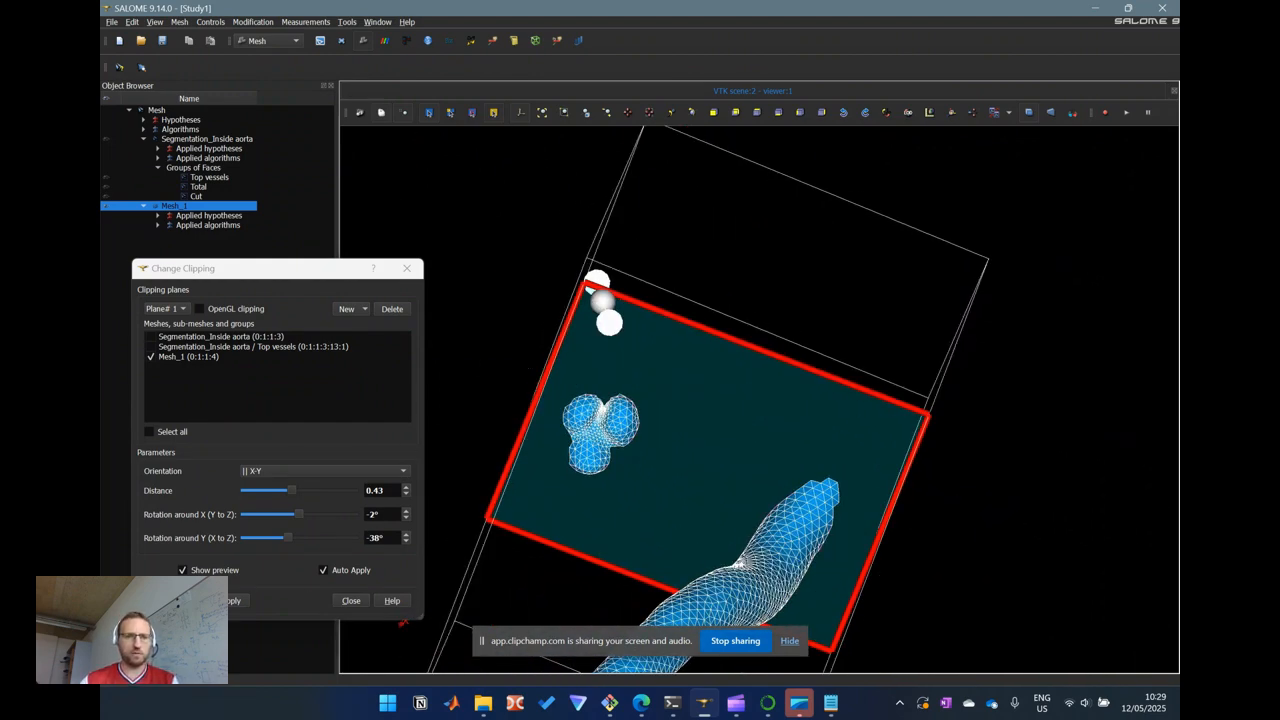
pyautogui.click(291, 491)
pyautogui.click(176, 600)
# Start a standalone group of faces on Mesh_1 with manual edition of its elements enabled
pyautogui.scroll(4, 577, 422)
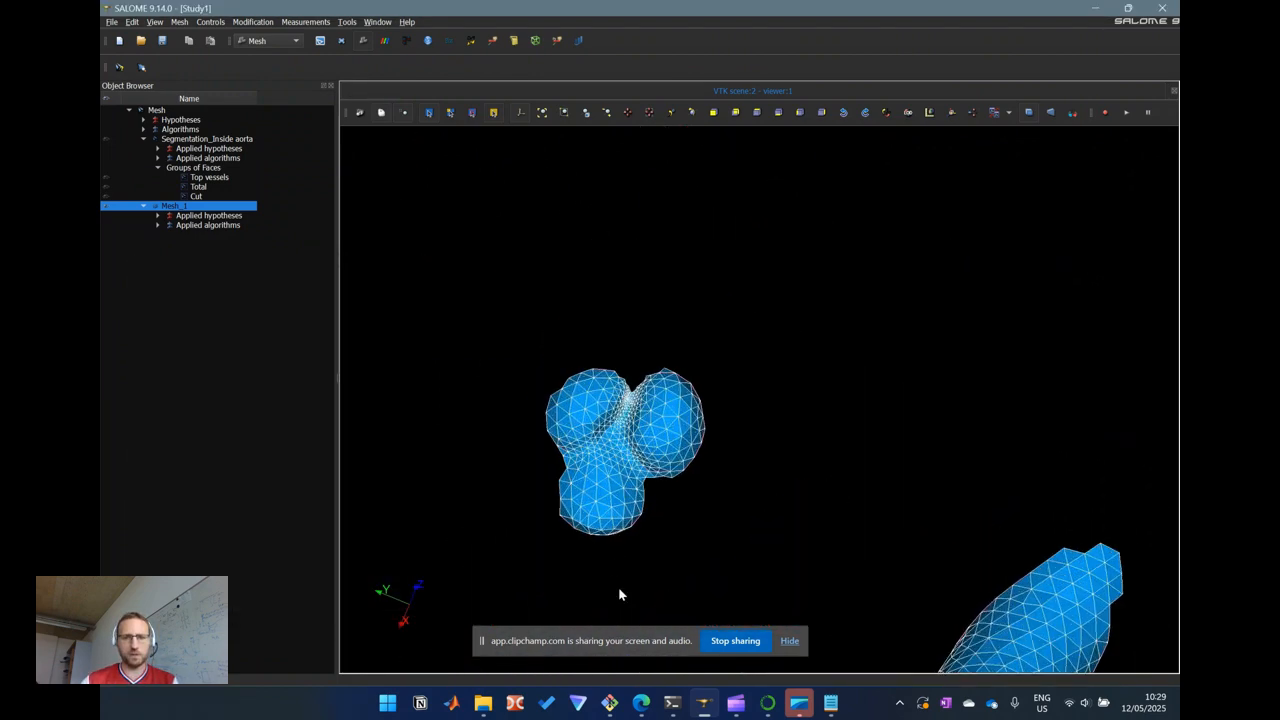
pyautogui.scroll(2, 608, 482)
pyautogui.keyDown('ctrl'); pyautogui.moveTo(641, 492); pyautogui.dragTo(647, 438, button='middle'); pyautogui.keyUp('ctrl')
pyautogui.scroll(1, 643, 429)
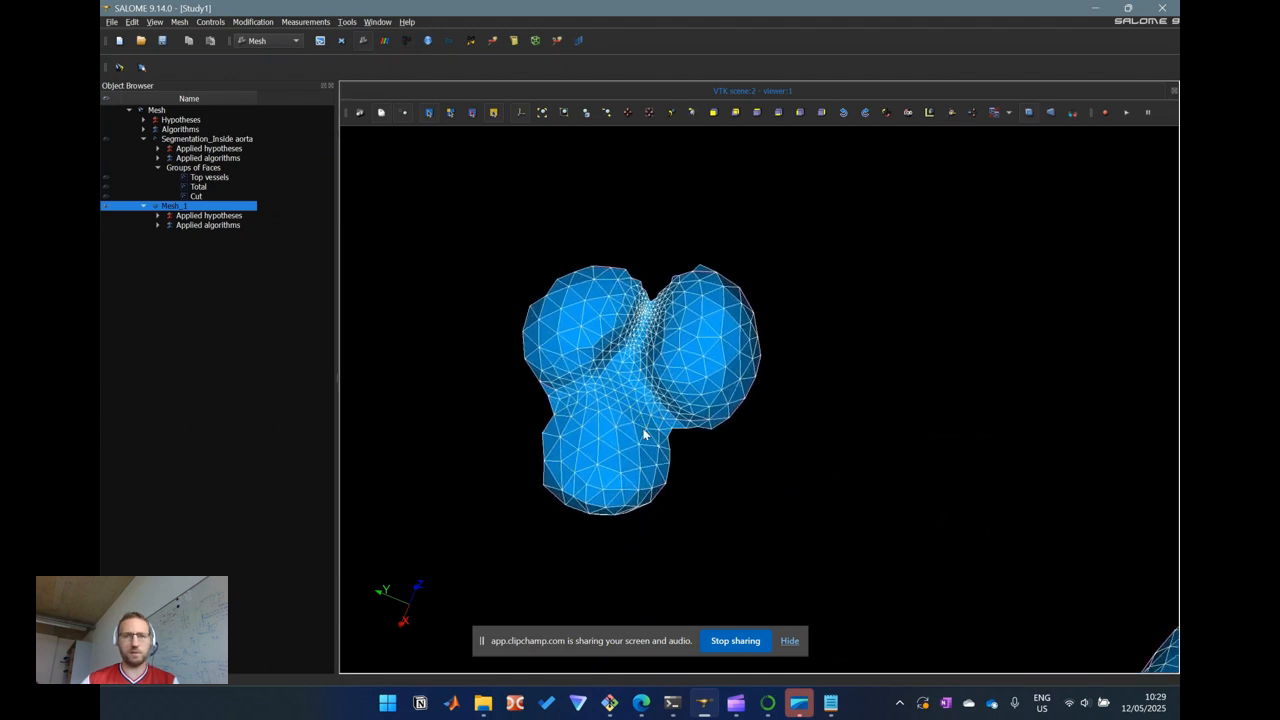
pyautogui.rightClick(231, 211)
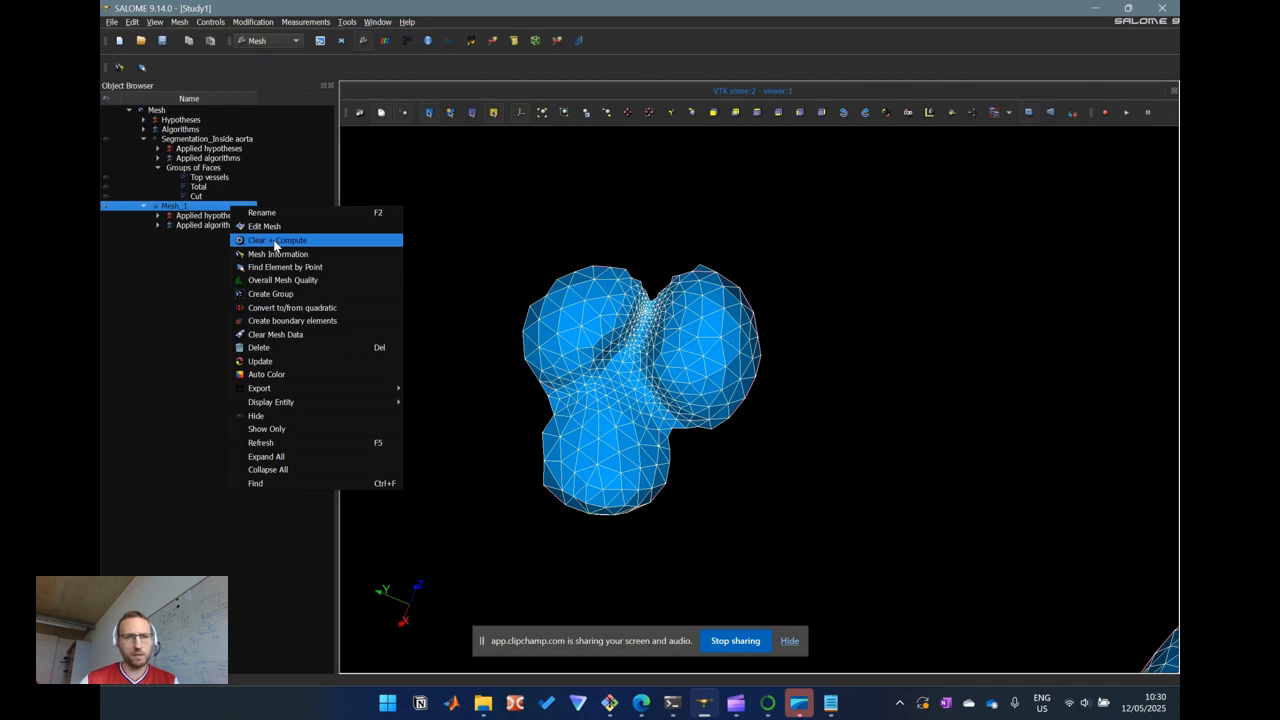
pyautogui.click(285, 294)
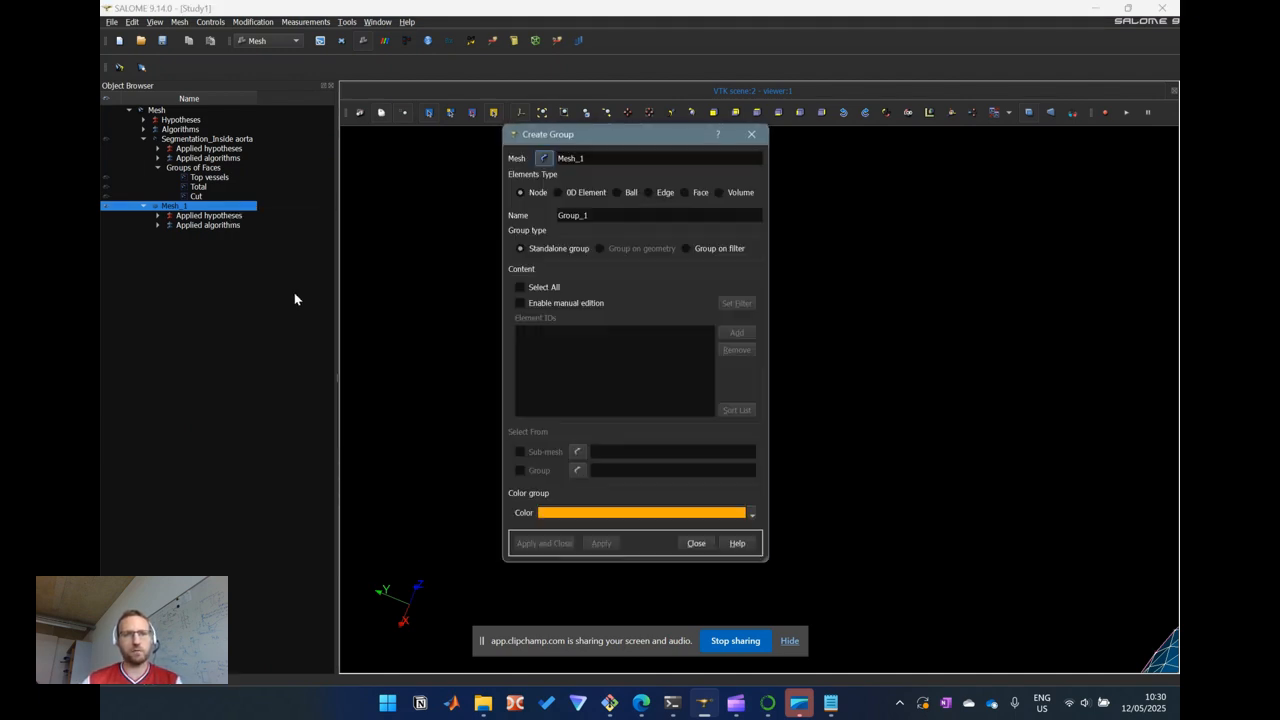
pyautogui.click(686, 193)
pyautogui.moveTo(643, 141); pyautogui.dragTo(339, 179)
pyautogui.click(227, 343)
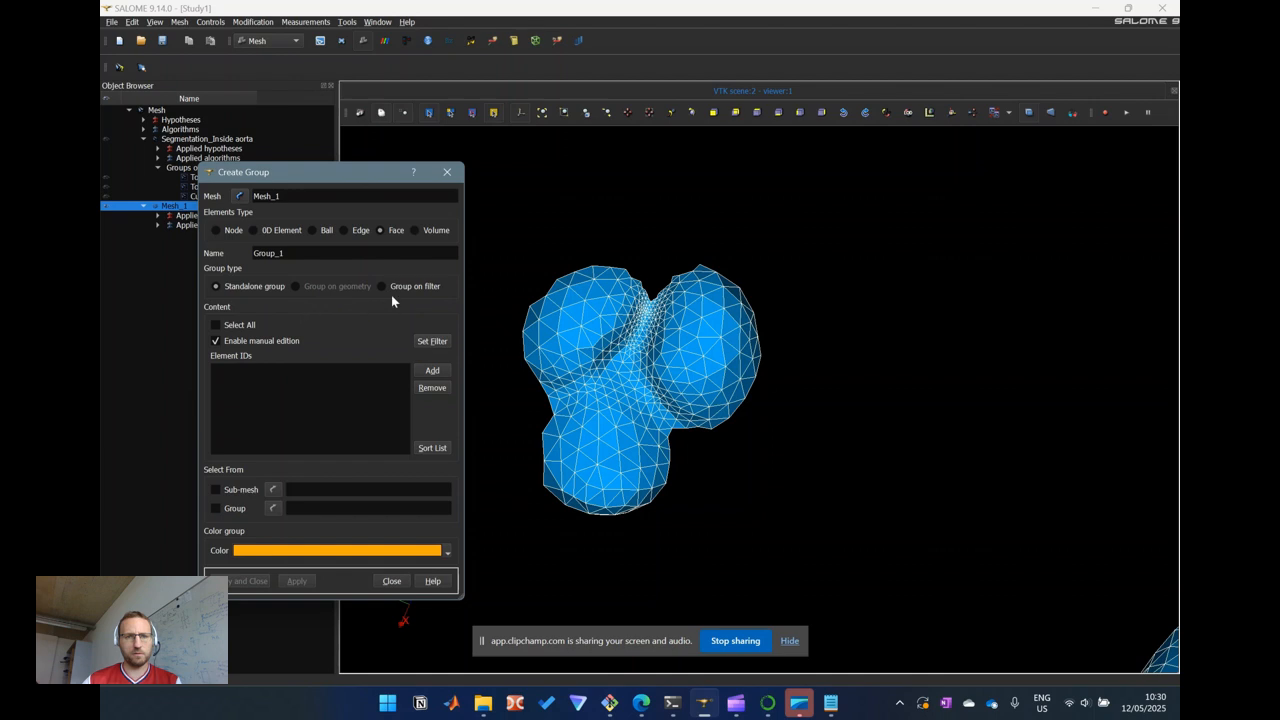
pyautogui.click(380, 114)
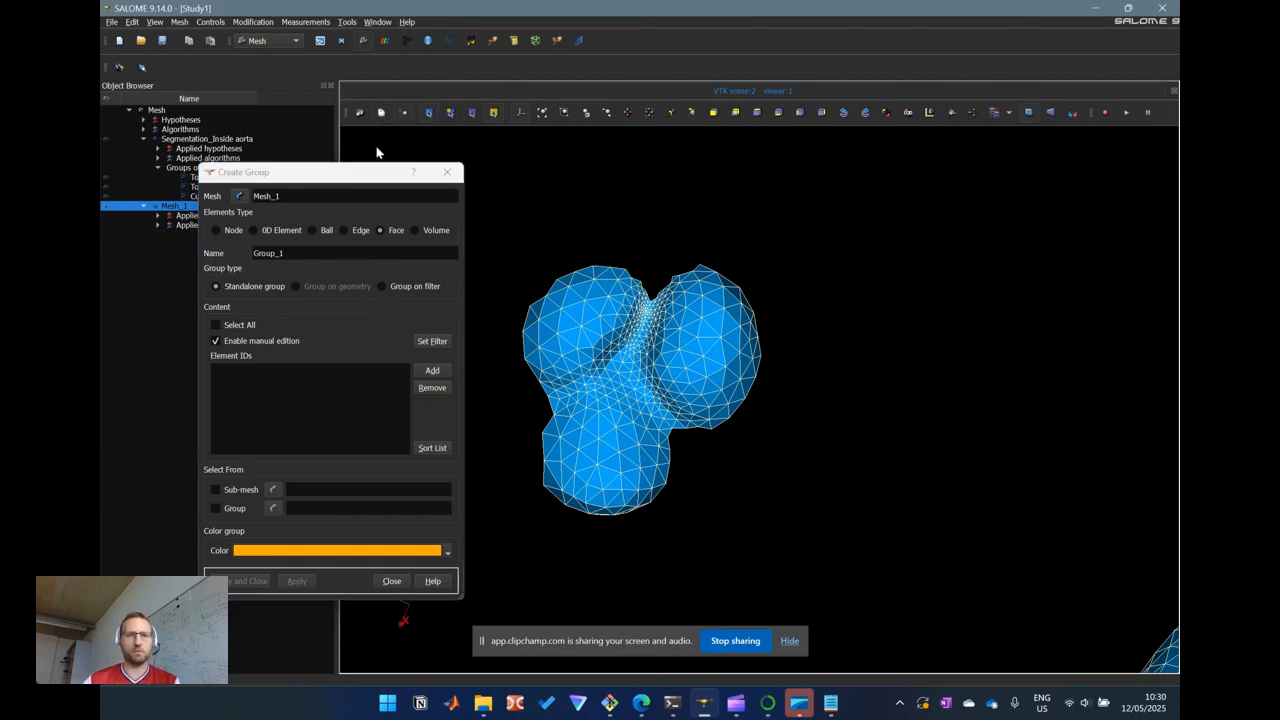
# Add all visible faces of the three root lobes to the group, name it Inlet and create it
pyautogui.moveTo(369, 178); pyautogui.dragTo(331, 178)
pyautogui.moveTo(494, 219)
pyautogui.mouseDown()
pyautogui.moveTo(731, 551)
pyautogui.moveTo(771, 547)
pyautogui.mouseUp()
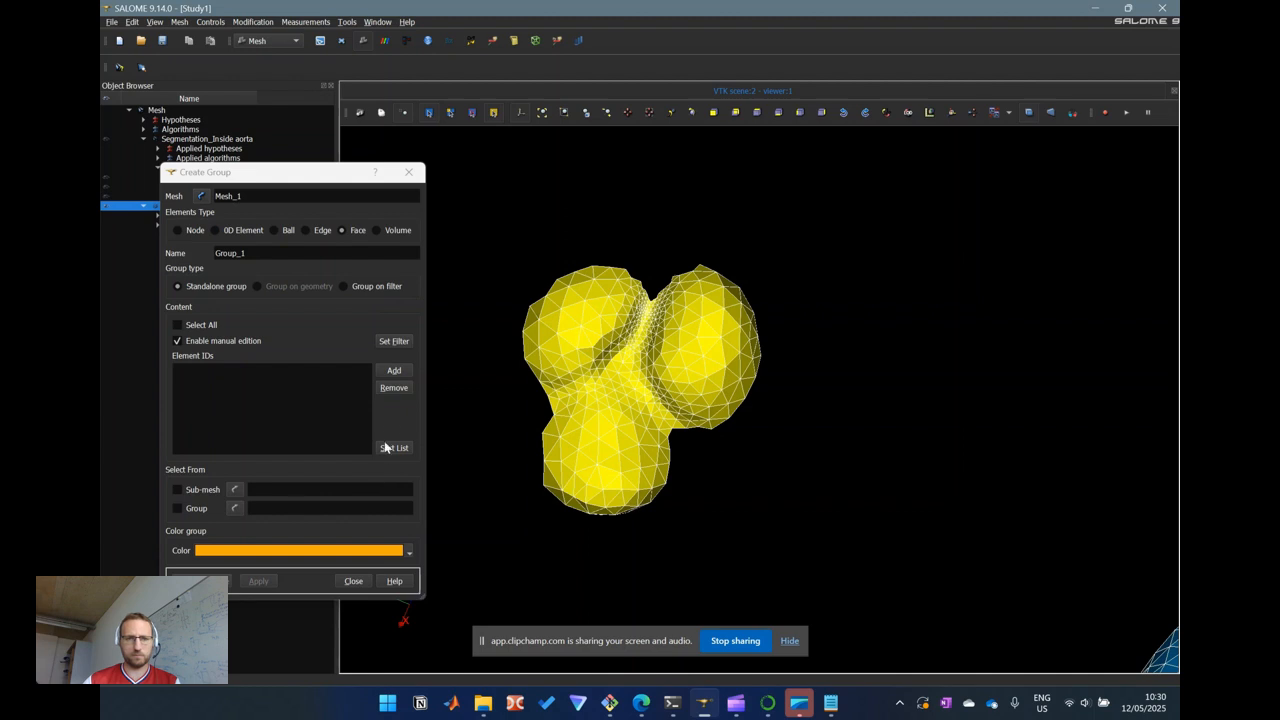
pyautogui.click(394, 372)
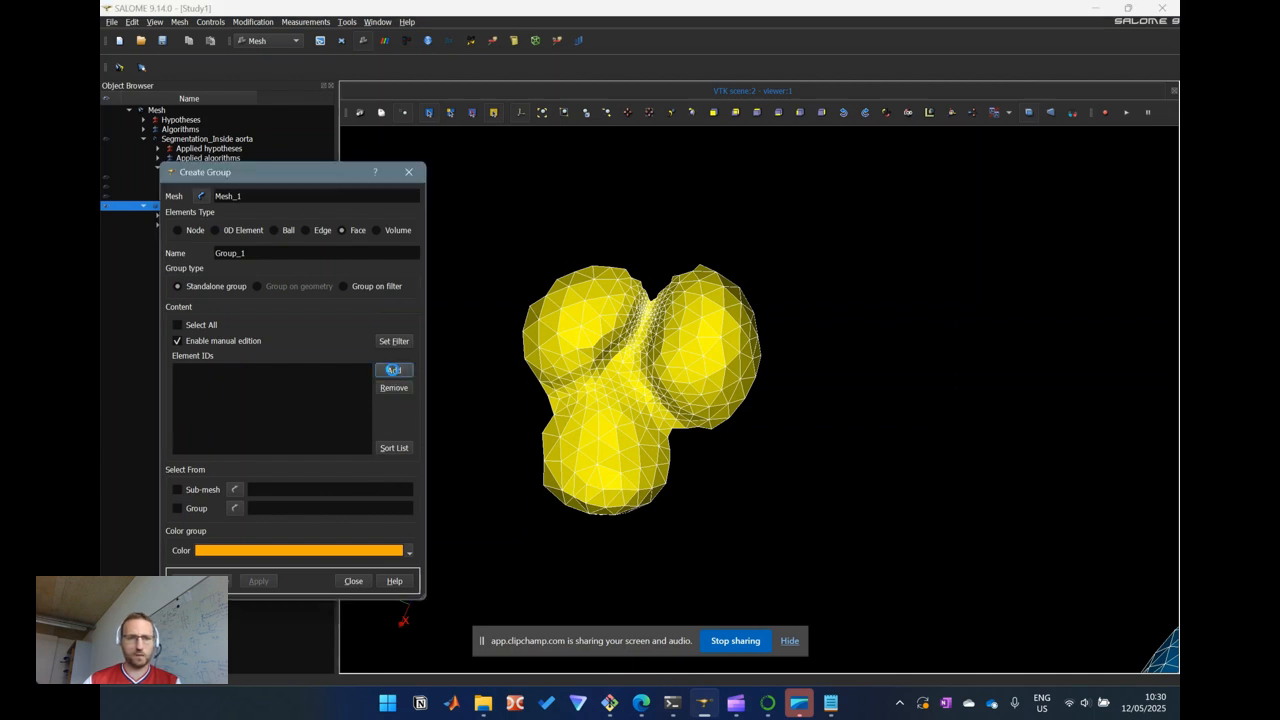
pyautogui.doubleClick(283, 254)
pyautogui.write('Inlet')
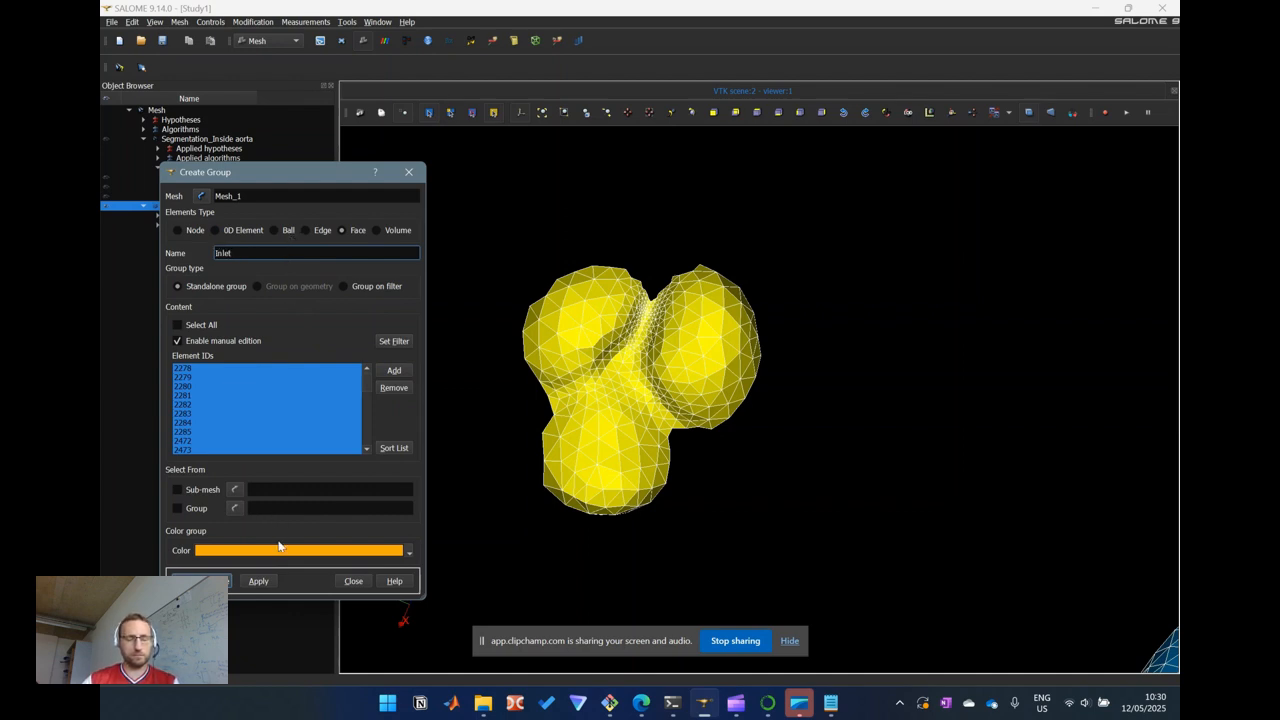
pyautogui.click(200, 581)
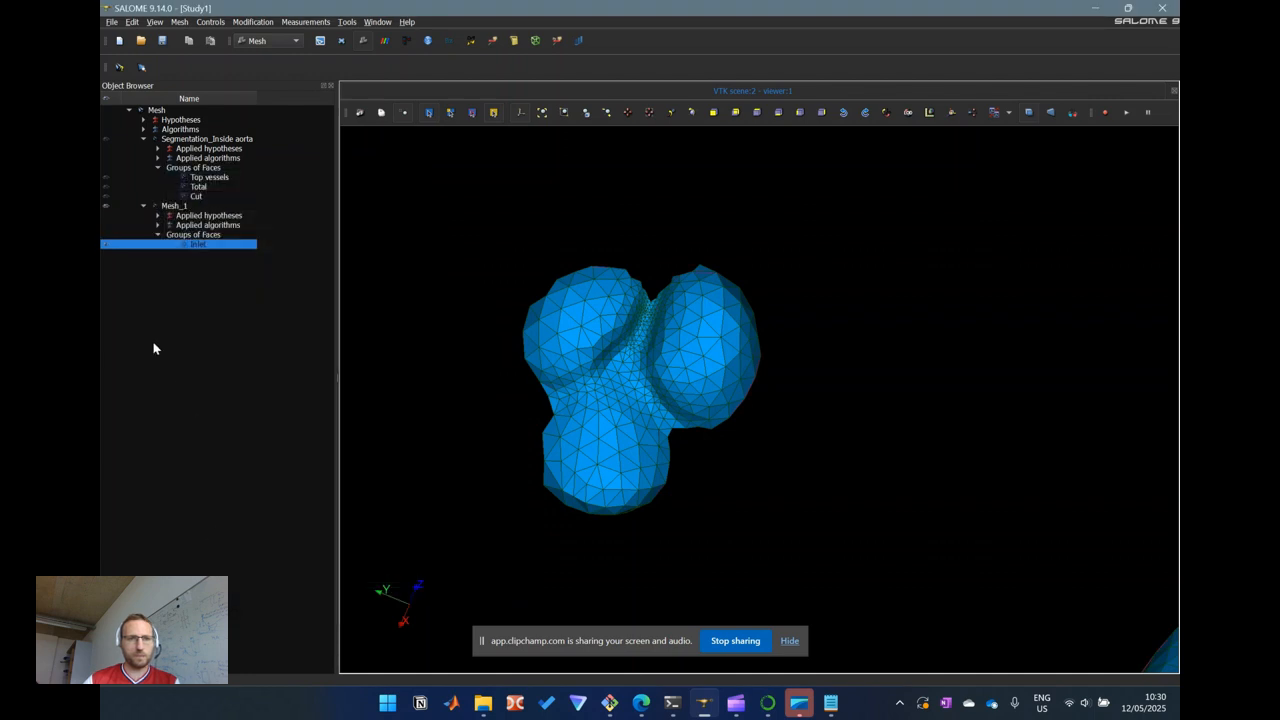
# Display the Inlet face group over Mesh_1 and check that it covers the three root lobes
pyautogui.click(107, 245)
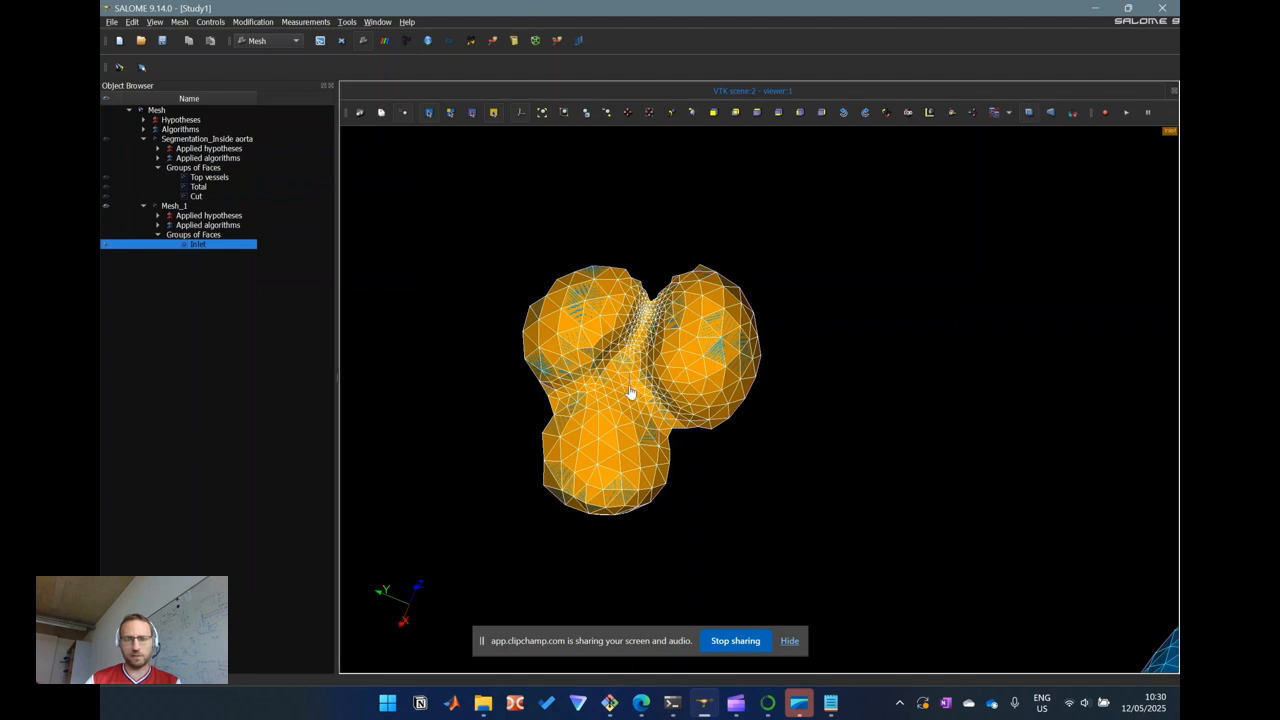
pyautogui.click(504, 322)
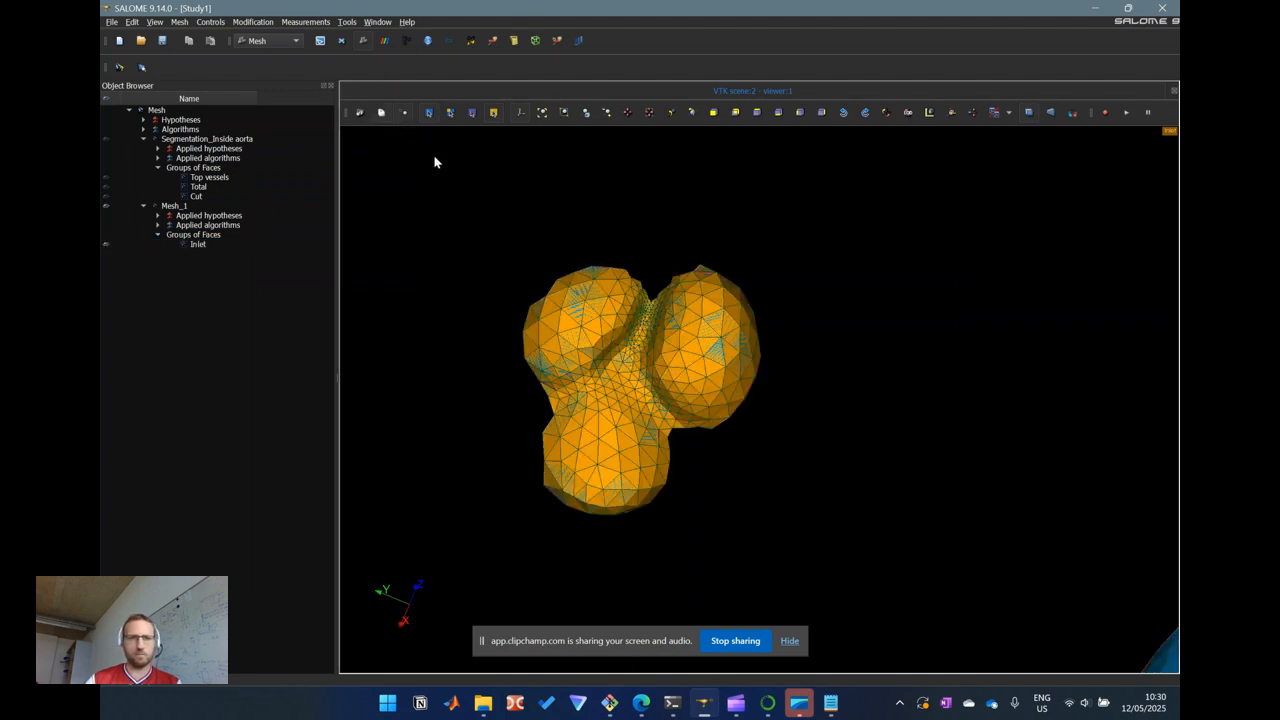
pyautogui.moveTo(577, 308)
pyautogui.keyDown('ctrl'); pyautogui.mouseDown(button='right')
pyautogui.moveTo(594, 249)
pyautogui.moveTo(606, 260)
pyautogui.moveTo(581, 288)
pyautogui.moveTo(595, 311)
pyautogui.mouseUp(button='right'); pyautogui.keyUp('ctrl')
pyautogui.scroll(-5, 795, 495)
pyautogui.keyDown('ctrl'); pyautogui.moveTo(845, 567); pyautogui.dragTo(850, 357, button='middle'); pyautogui.keyUp('ctrl')
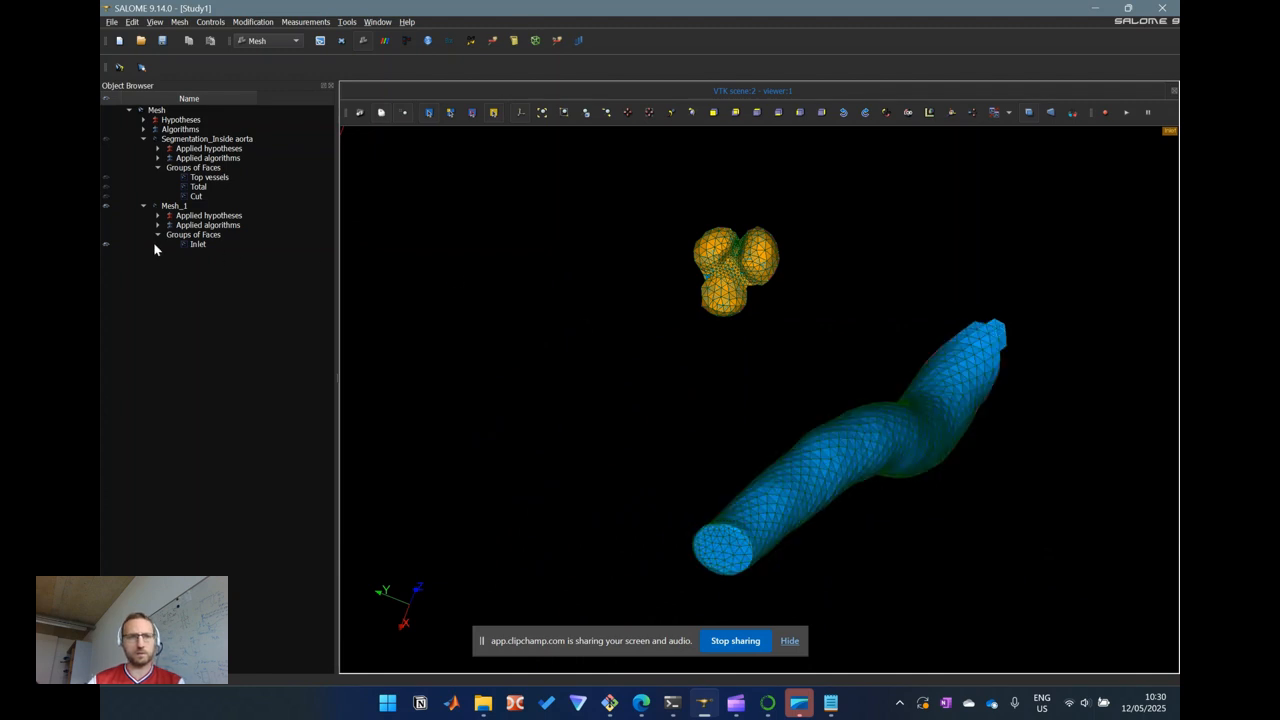
# Reopen the clipping settings of Mesh_1, keeping the model visible beside them
pyautogui.click(172, 206)
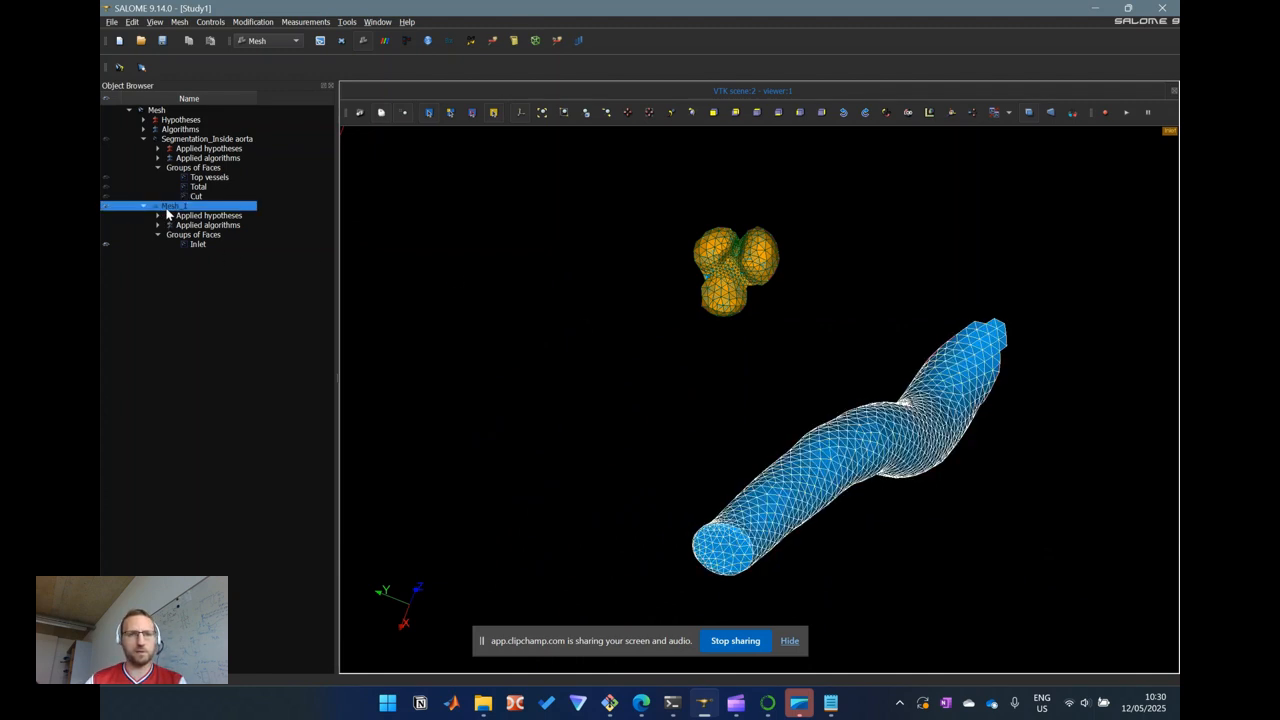
pyautogui.rightClick(812, 500)
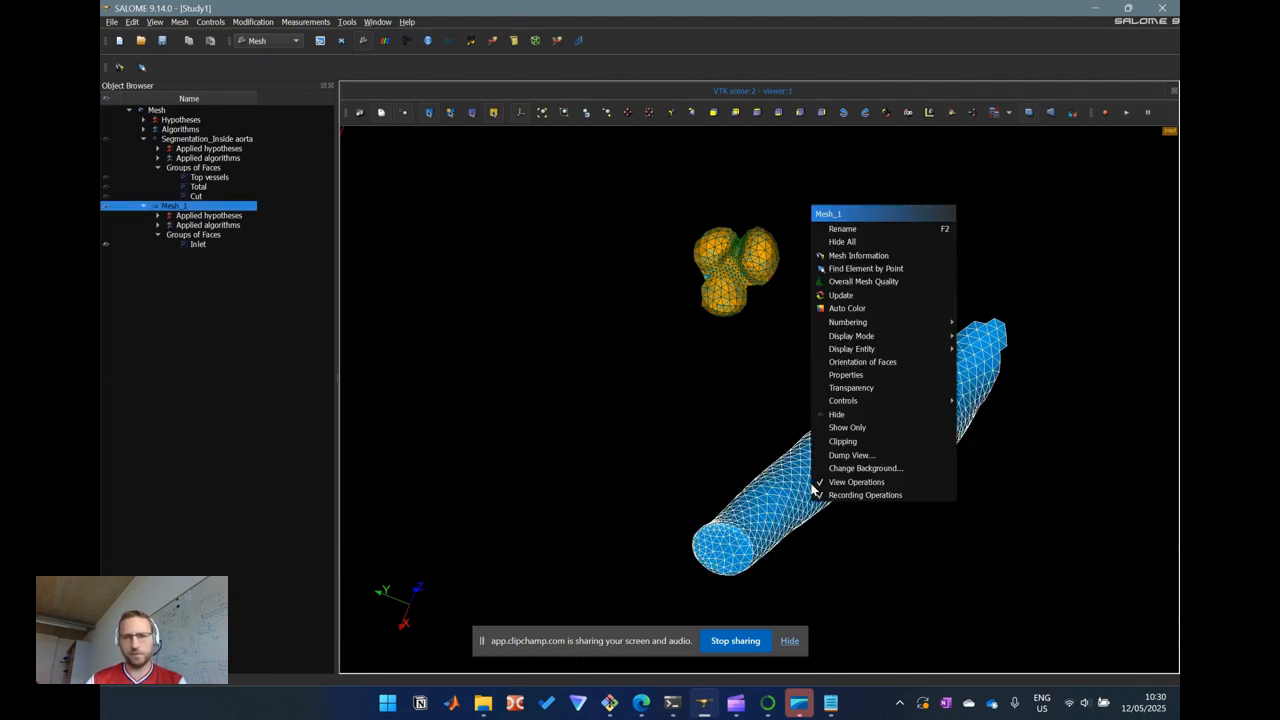
pyautogui.click(864, 444)
pyautogui.moveTo(657, 192); pyautogui.dragTo(346, 192)
# Try the Y-Z orientation for the clipping plane and tilt the plane freehand
pyautogui.click(350, 378)
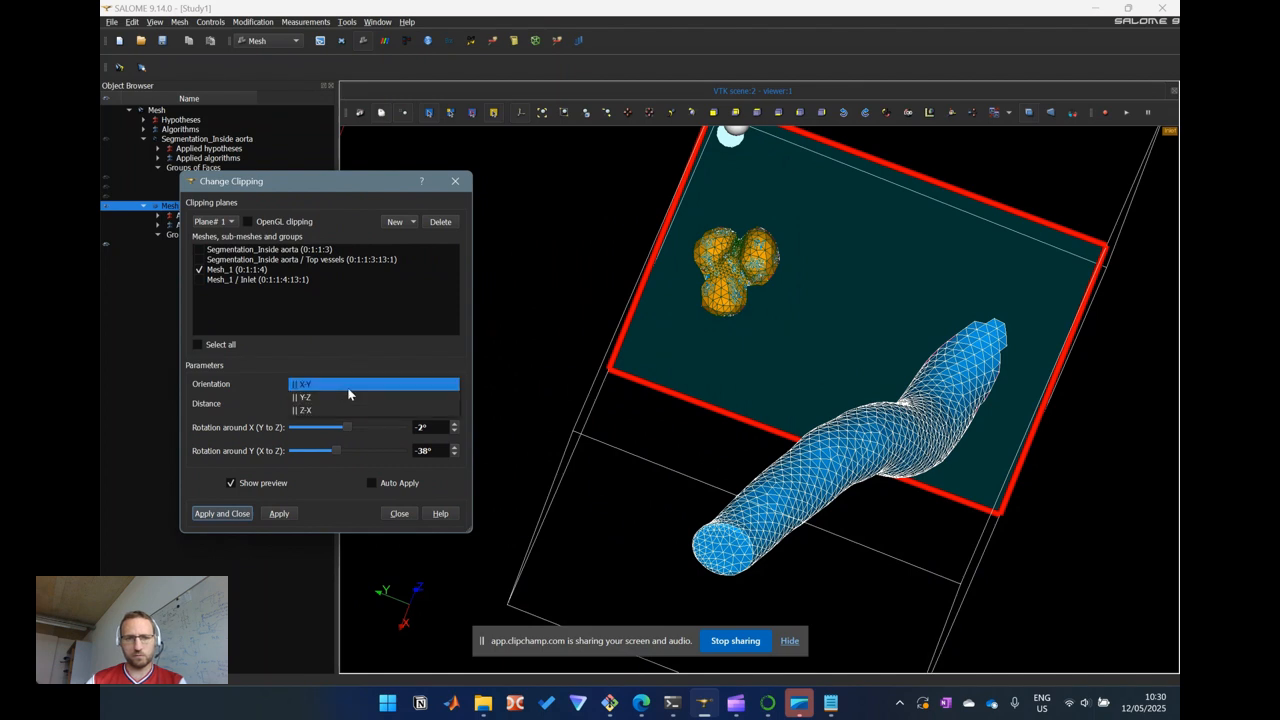
pyautogui.click(342, 402)
pyautogui.click(343, 383)
pyautogui.click(345, 376)
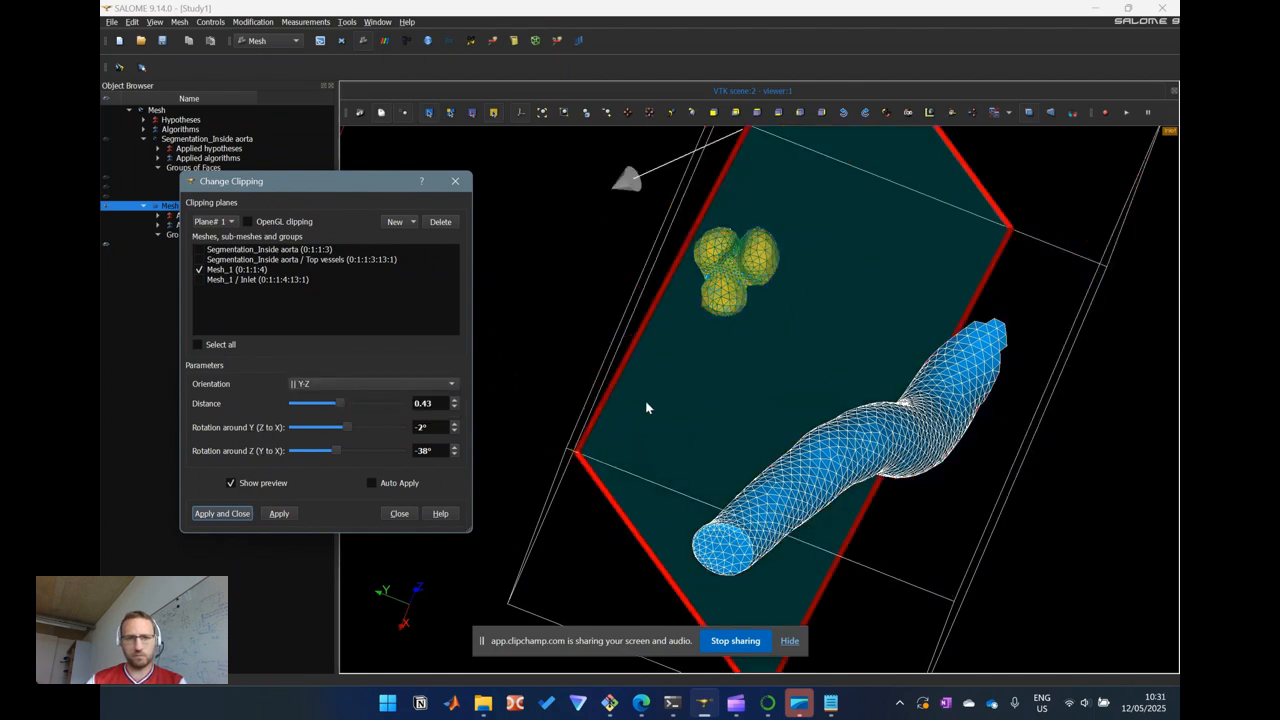
pyautogui.moveTo(630, 185); pyautogui.dragTo(621, 278)
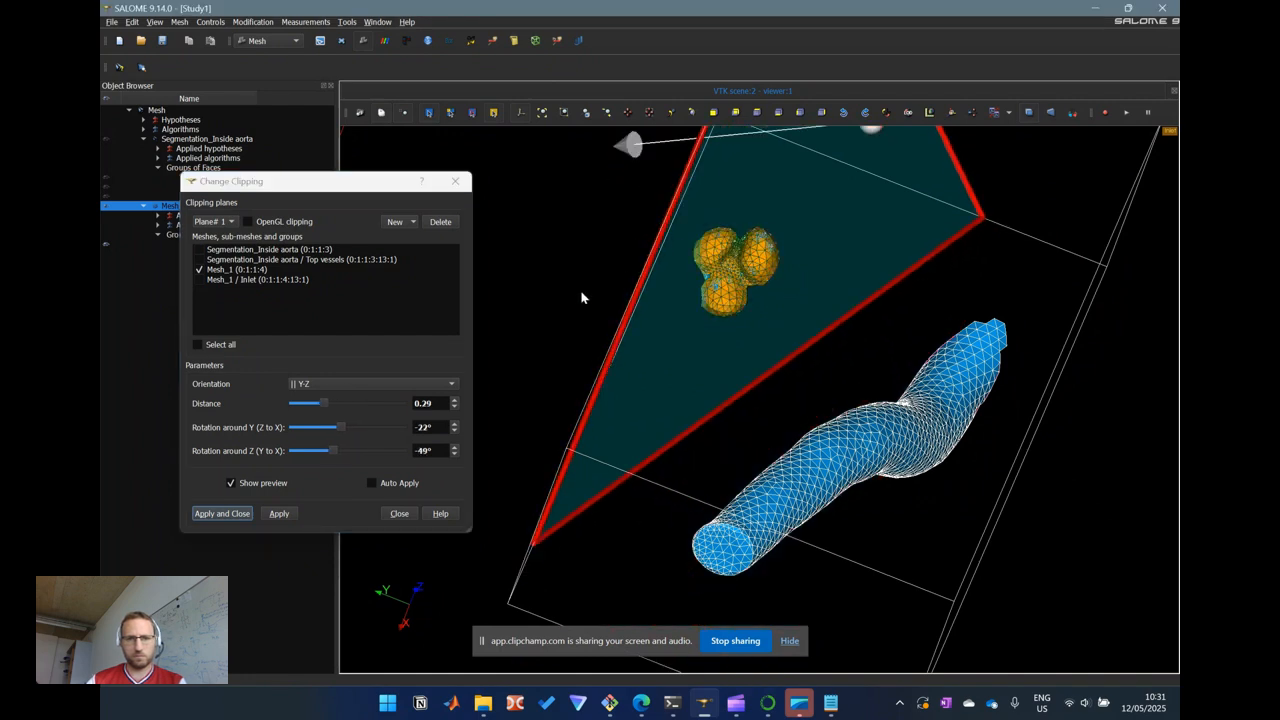
# Reset both rotation angles of the clipping plane to 0°
pyautogui.doubleClick(440, 428)
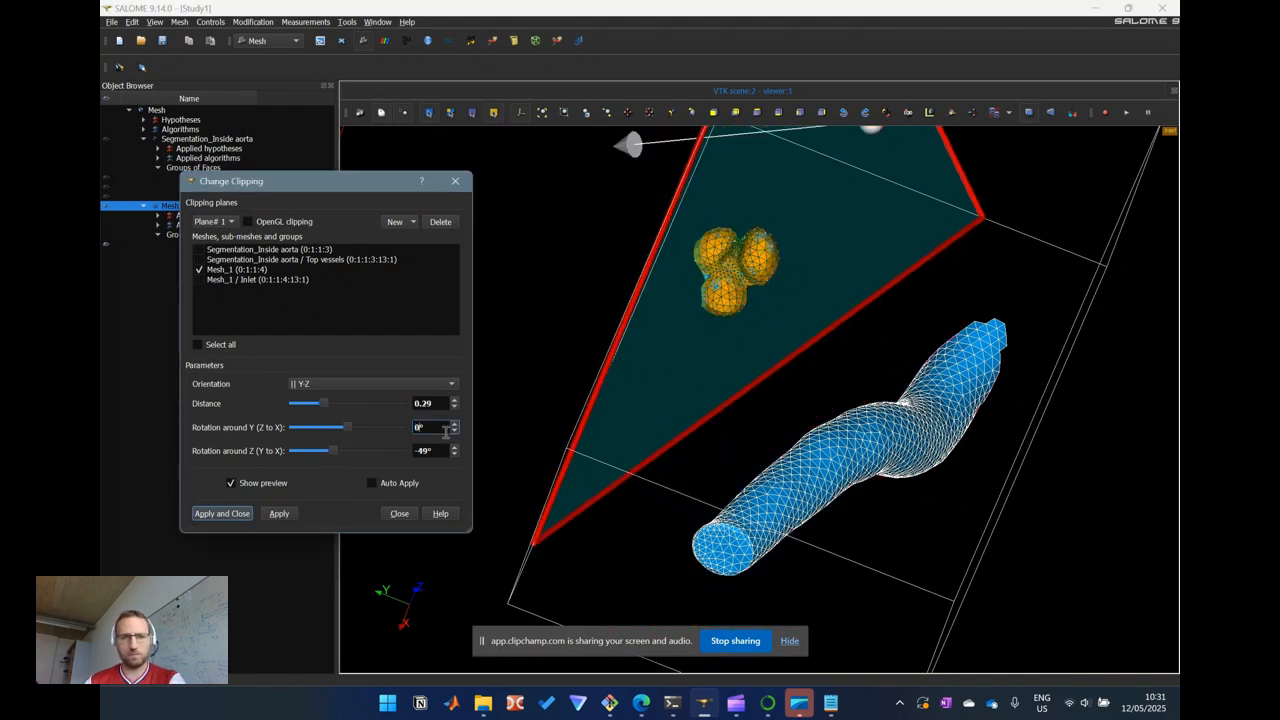
pyautogui.write('0')
pyautogui.doubleClick(438, 449)
pyautogui.write('0')
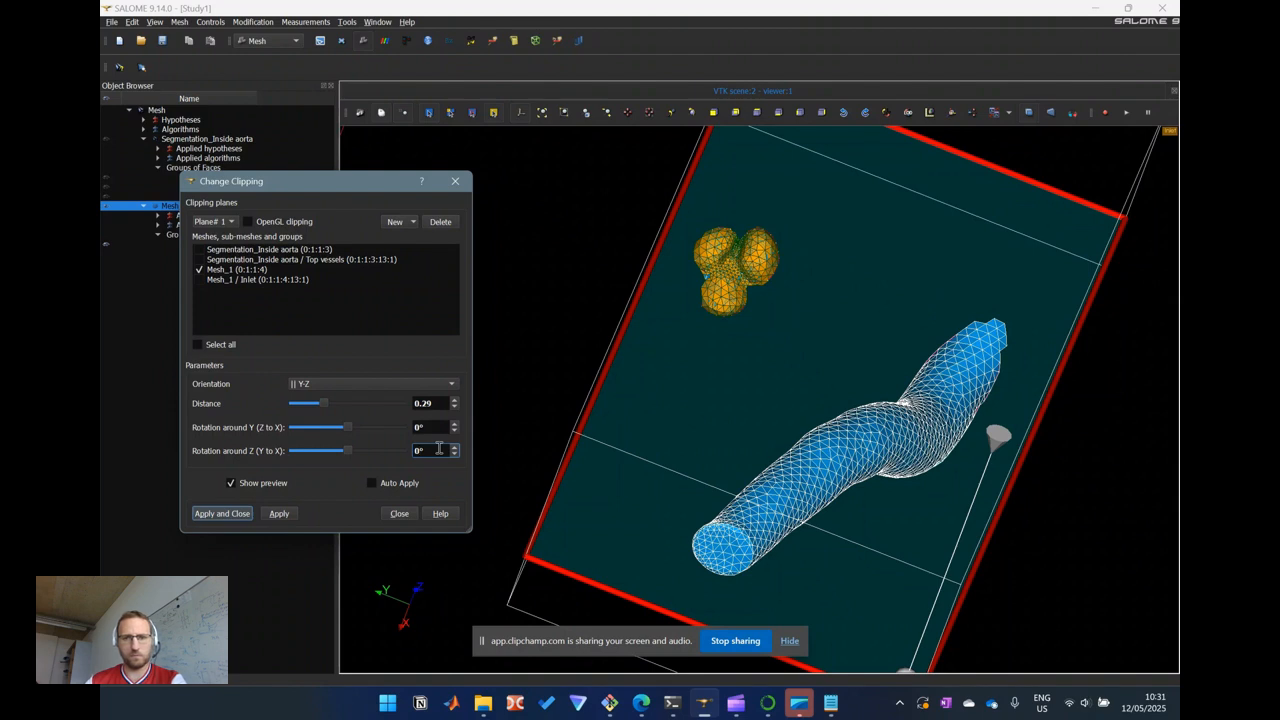
# Set the clipping plane's orientation to X-Y and shift the plane to a distance of 0.98 towards the tube's outlet end
pyautogui.click(386, 386)
pyautogui.click(385, 397)
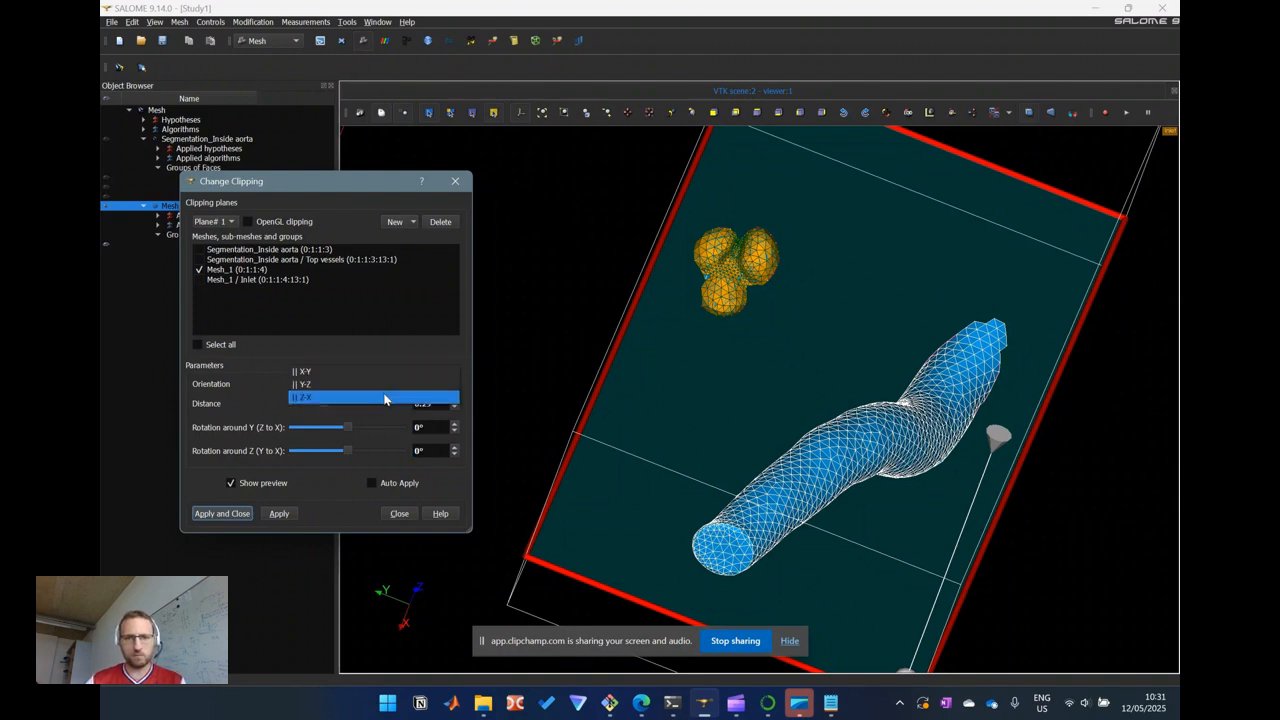
pyautogui.click(386, 380)
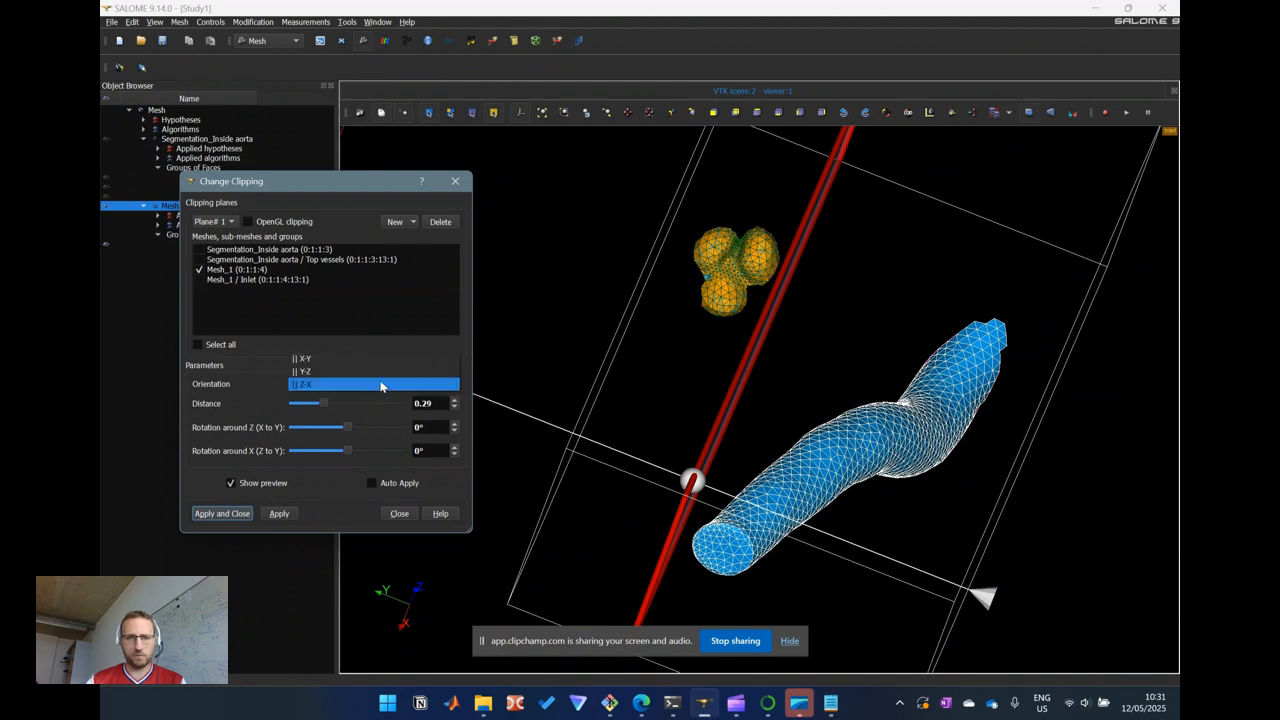
pyautogui.click(381, 357)
pyautogui.moveTo(842, 280); pyautogui.dragTo(707, 622)
pyautogui.moveTo(686, 537); pyautogui.dragTo(657, 569)
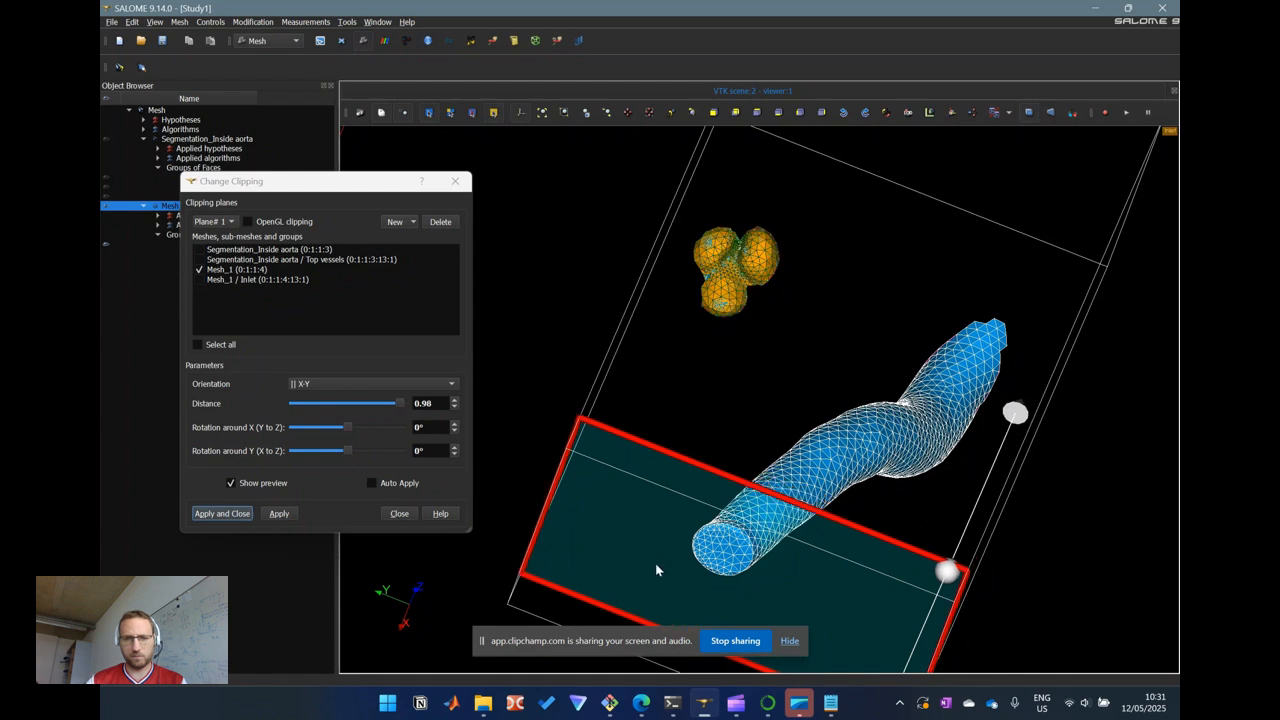
# Turn on automatic application, fine-tune the clipping plane to a distance of 0.99 at the outlet cap, and accept the clipping
pyautogui.click(402, 481)
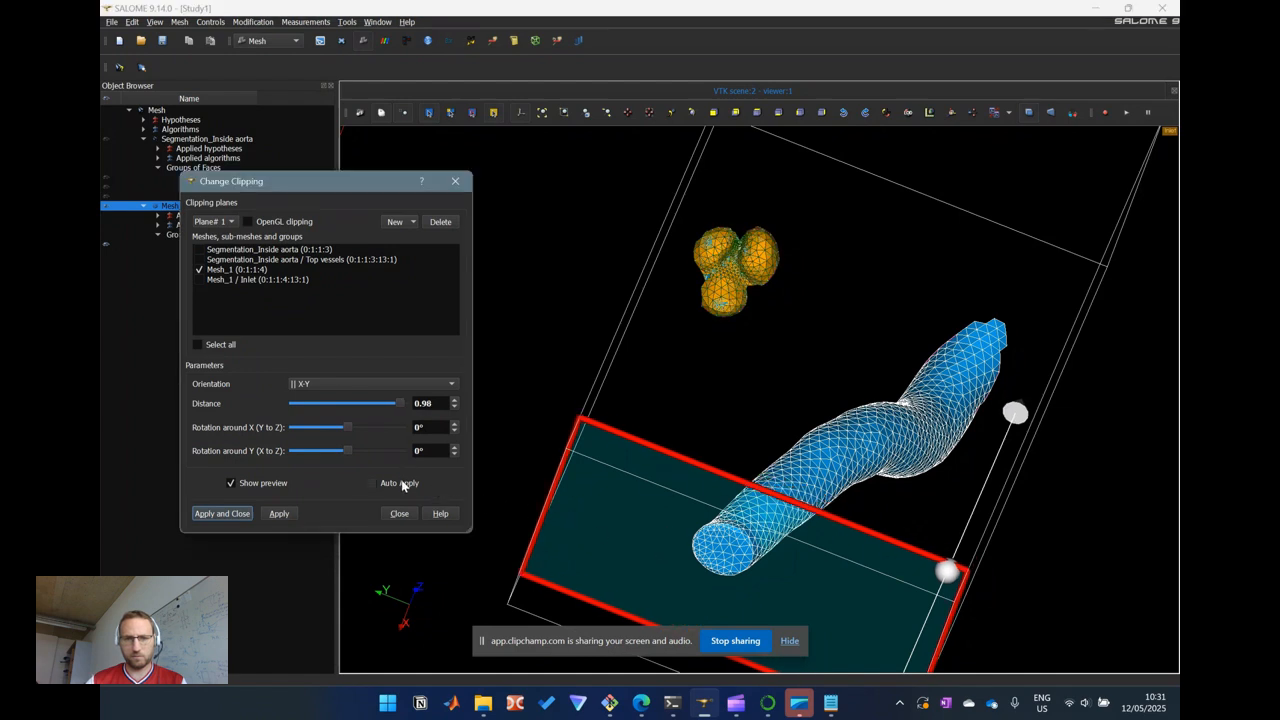
pyautogui.keyDown('ctrl'); pyautogui.moveTo(801, 421); pyautogui.dragTo(847, 248, button='middle'); pyautogui.keyUp('ctrl')
pyautogui.keyDown('ctrl'); pyautogui.moveTo(848, 279); pyautogui.dragTo(911, 437); pyautogui.keyUp('ctrl')
pyautogui.keyDown('ctrl'); pyautogui.moveTo(936, 385); pyautogui.dragTo(894, 402, button='right'); pyautogui.keyUp('ctrl')
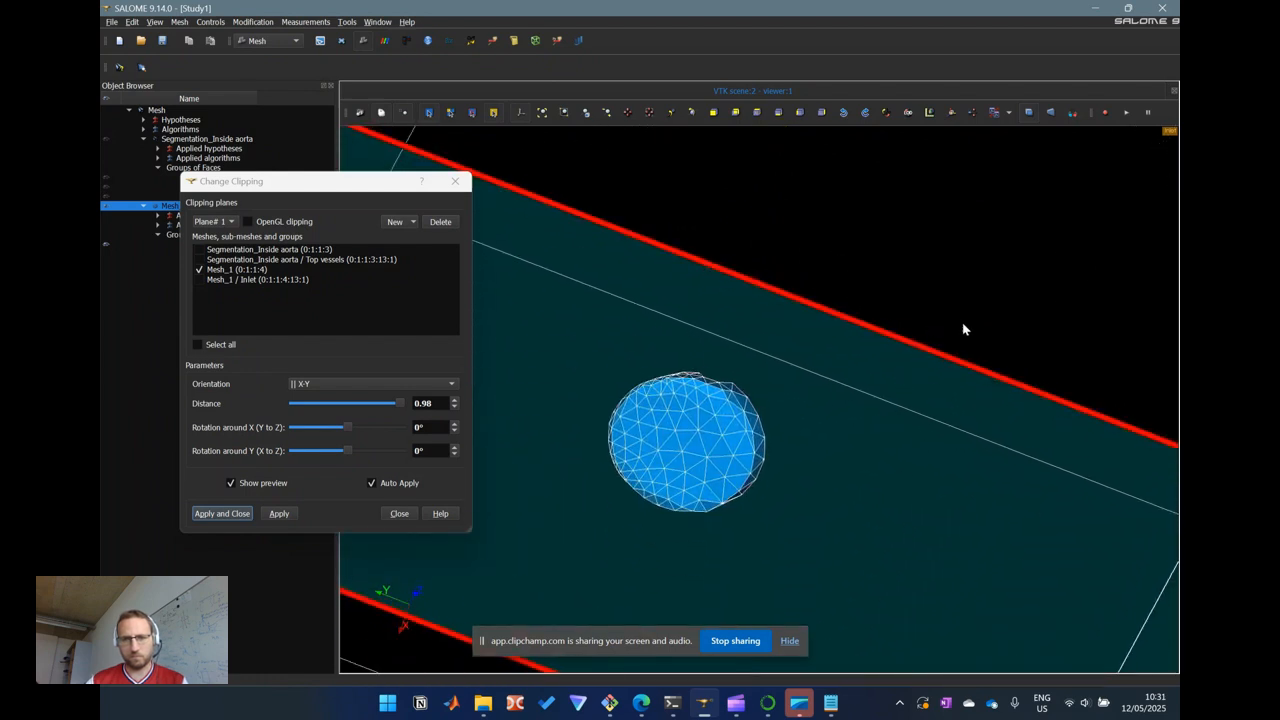
pyautogui.scroll(-3, 962, 310)
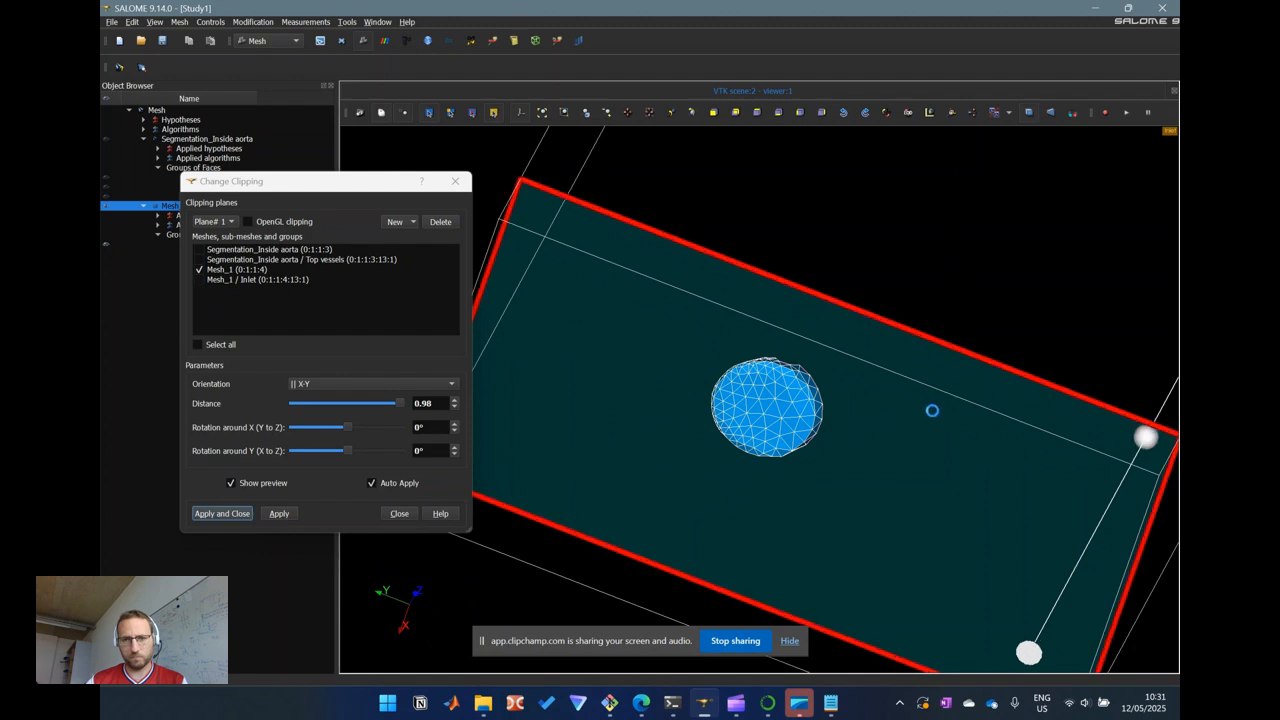
pyautogui.keyDown('ctrl'); pyautogui.moveTo(978, 328); pyautogui.dragTo(949, 417, button='right'); pyautogui.keyUp('ctrl')
pyautogui.moveTo(720, 489); pyautogui.dragTo(707, 515)
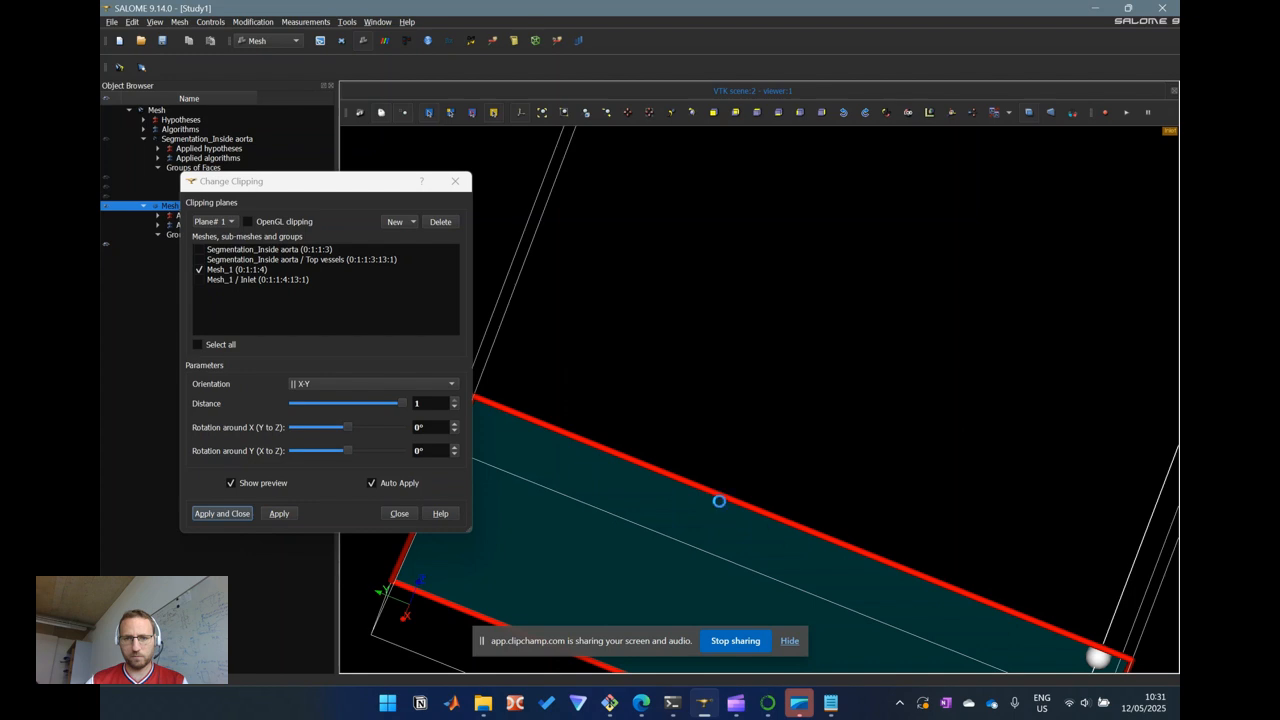
pyautogui.moveTo(732, 493); pyautogui.dragTo(738, 480)
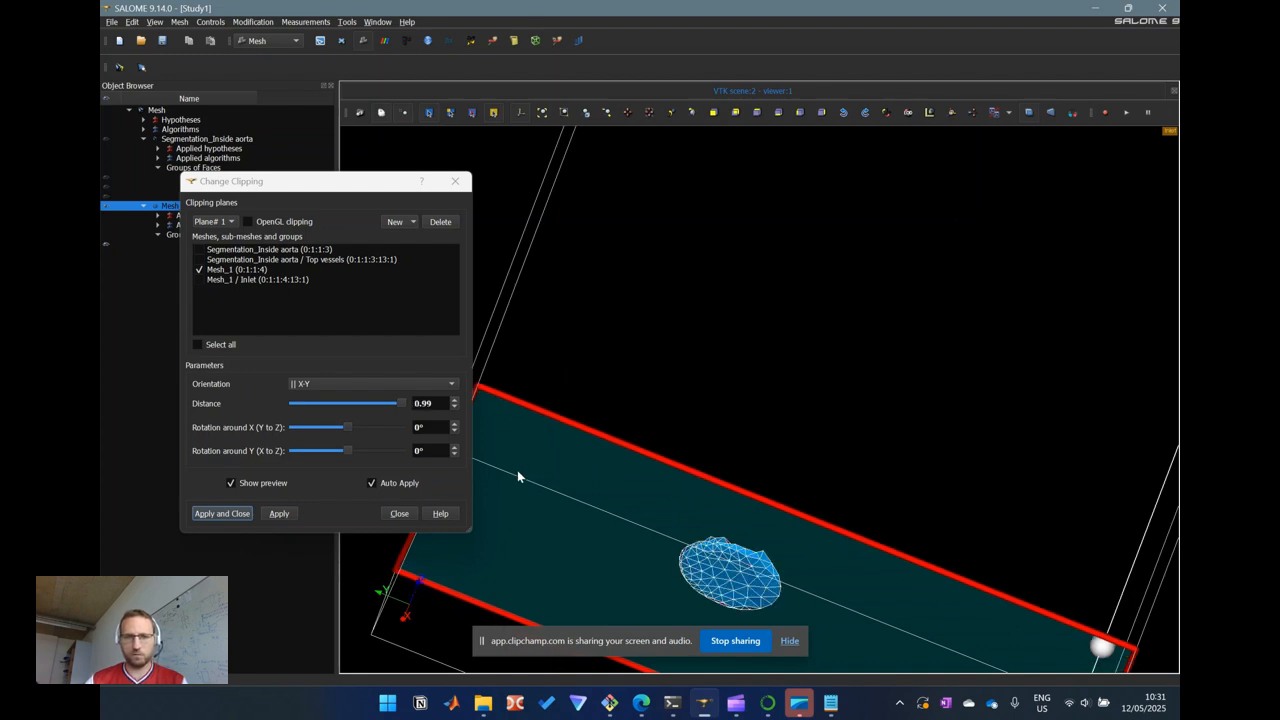
pyautogui.click(222, 513)
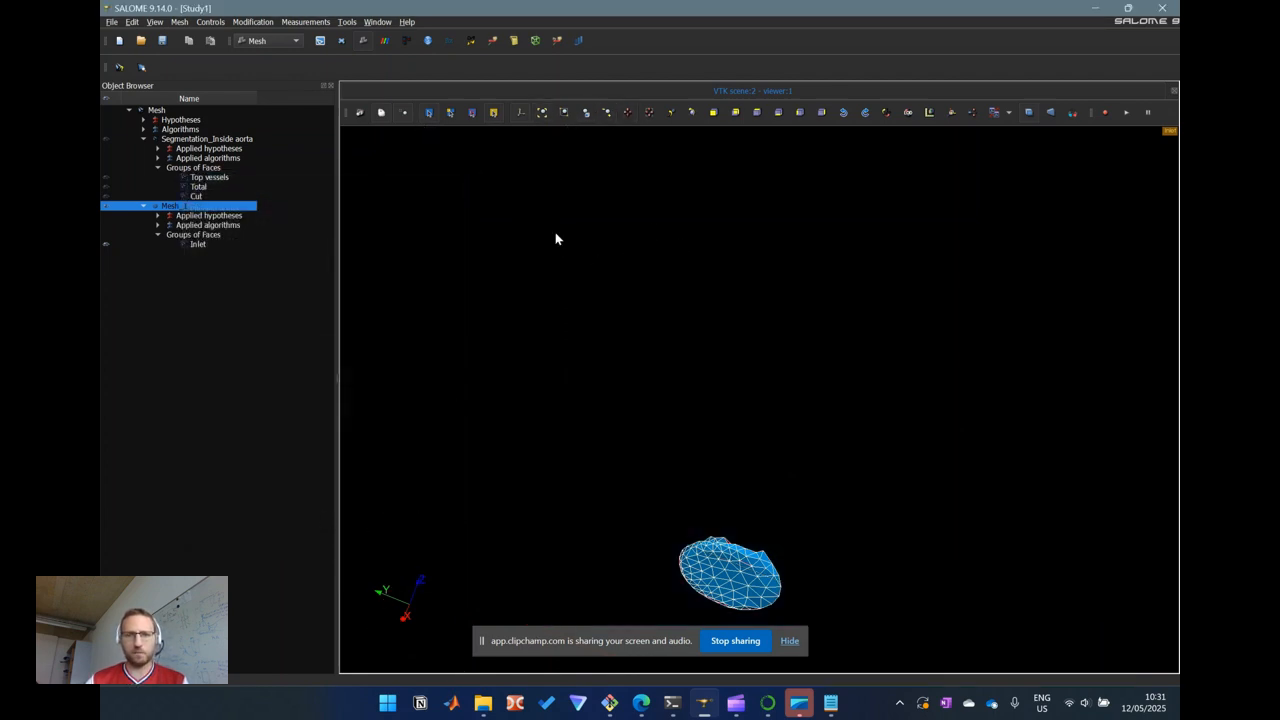
# Start a standalone face group on Mesh_1 with manual edition enabled, keeping the clipped outlet cap fully visible beside the settings
pyautogui.keyDown('ctrl'); pyautogui.moveTo(767, 524); pyautogui.dragTo(874, 337, button='right'); pyautogui.keyUp('ctrl')
pyautogui.keyDown('ctrl'); pyautogui.moveTo(874, 337); pyautogui.dragTo(763, 519, button='middle'); pyautogui.keyUp('ctrl')
pyautogui.scroll(4, 815, 386)
pyautogui.scroll(6, 817, 474)
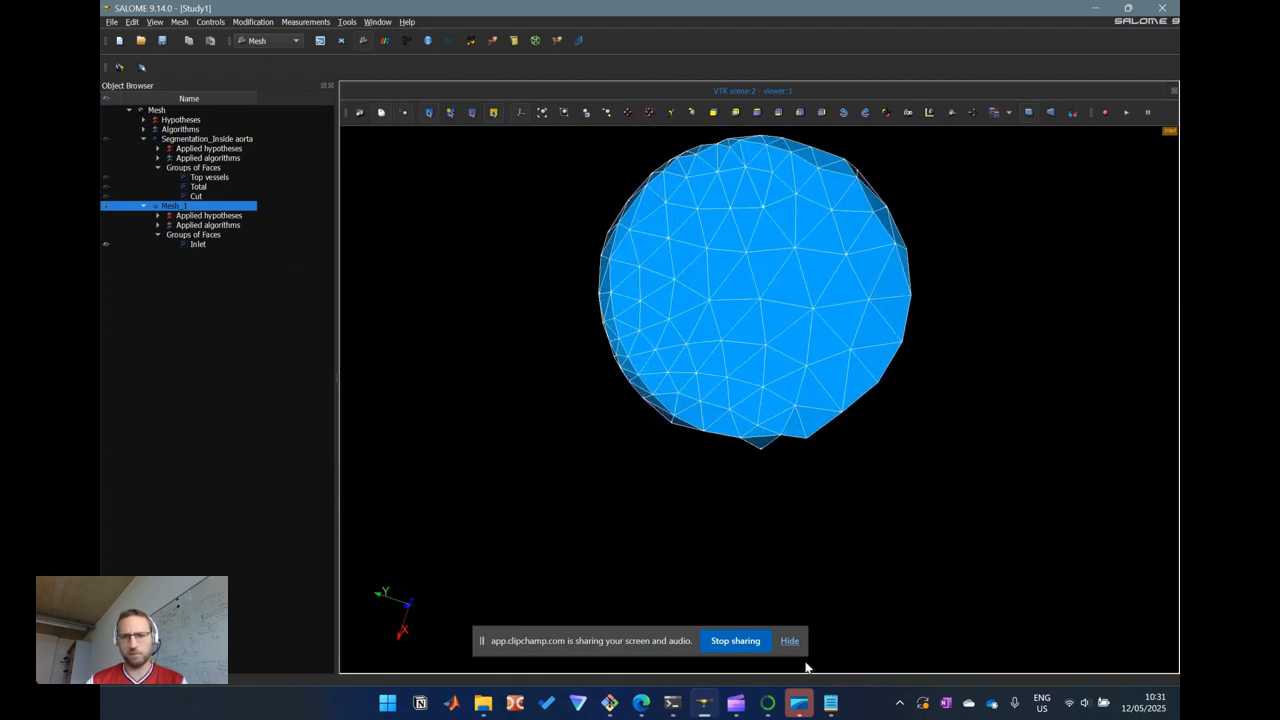
pyautogui.keyDown('ctrl'); pyautogui.moveTo(784, 423); pyautogui.dragTo(714, 433, button='right'); pyautogui.keyUp('ctrl')
pyautogui.keyDown('ctrl'); pyautogui.moveTo(714, 433); pyautogui.dragTo(725, 507, button='middle'); pyautogui.keyUp('ctrl')
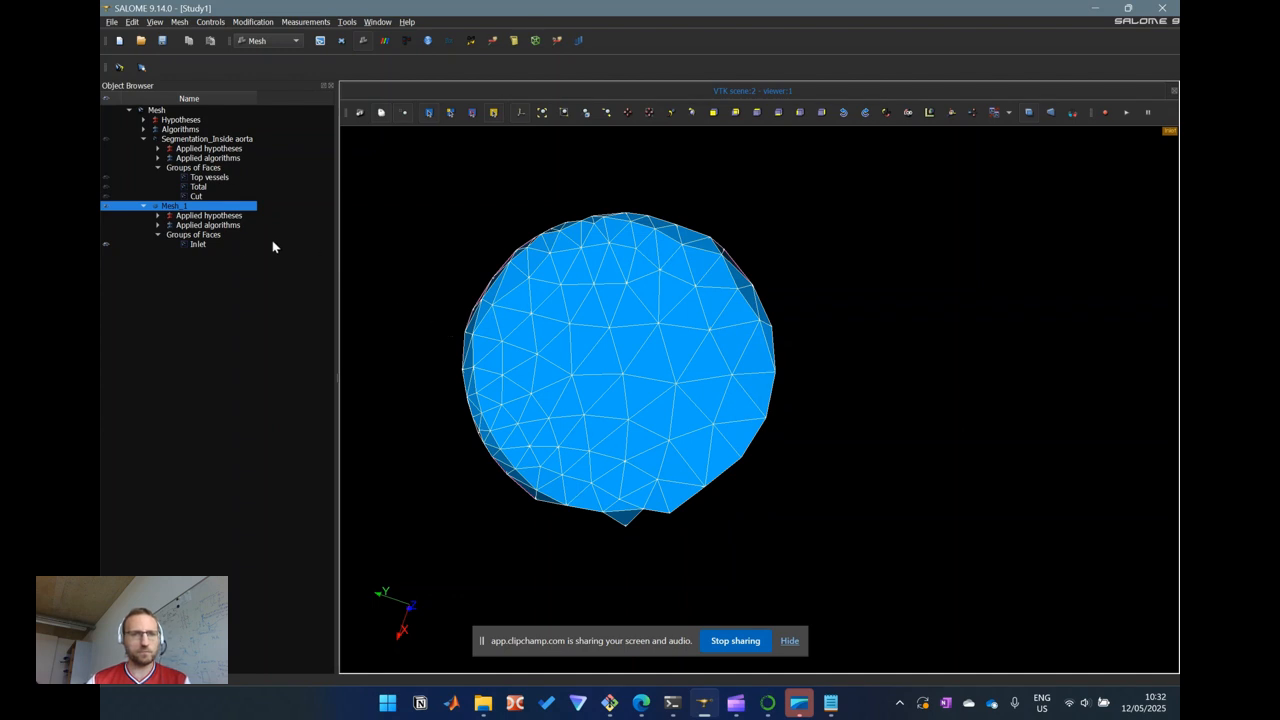
pyautogui.rightClick(213, 207)
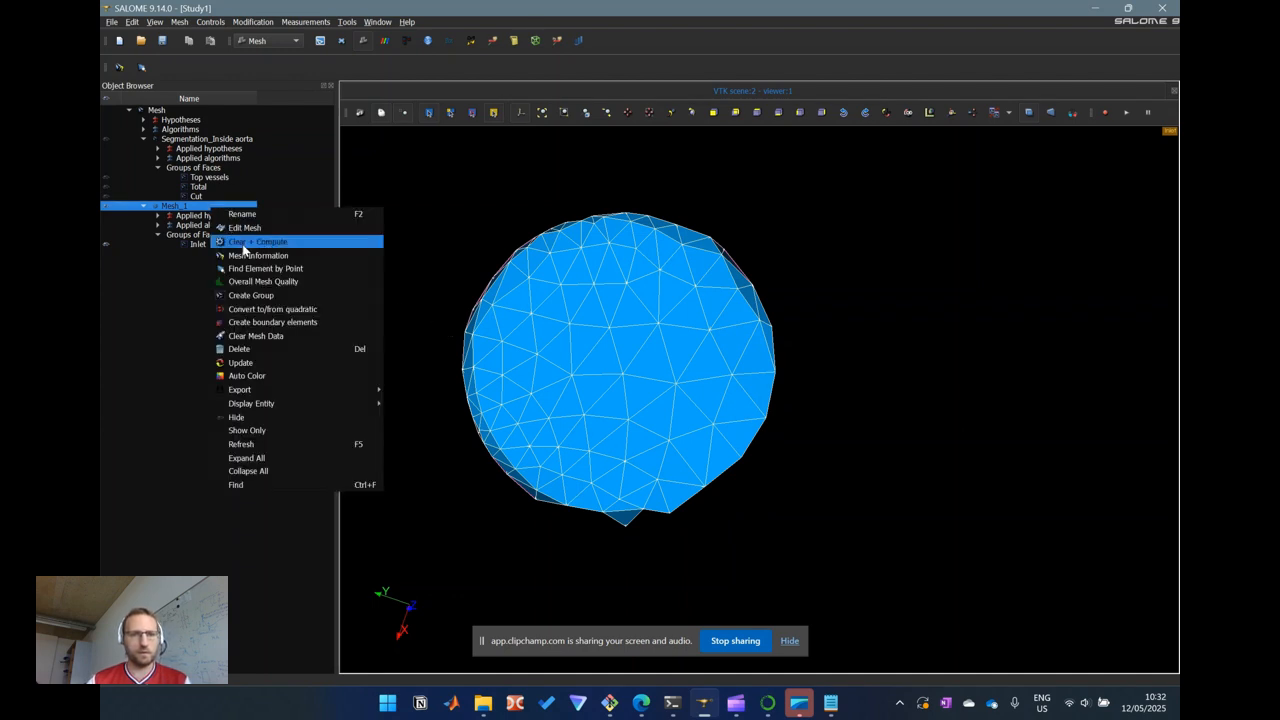
pyautogui.click(266, 296)
pyautogui.click(697, 193)
pyautogui.click(568, 303)
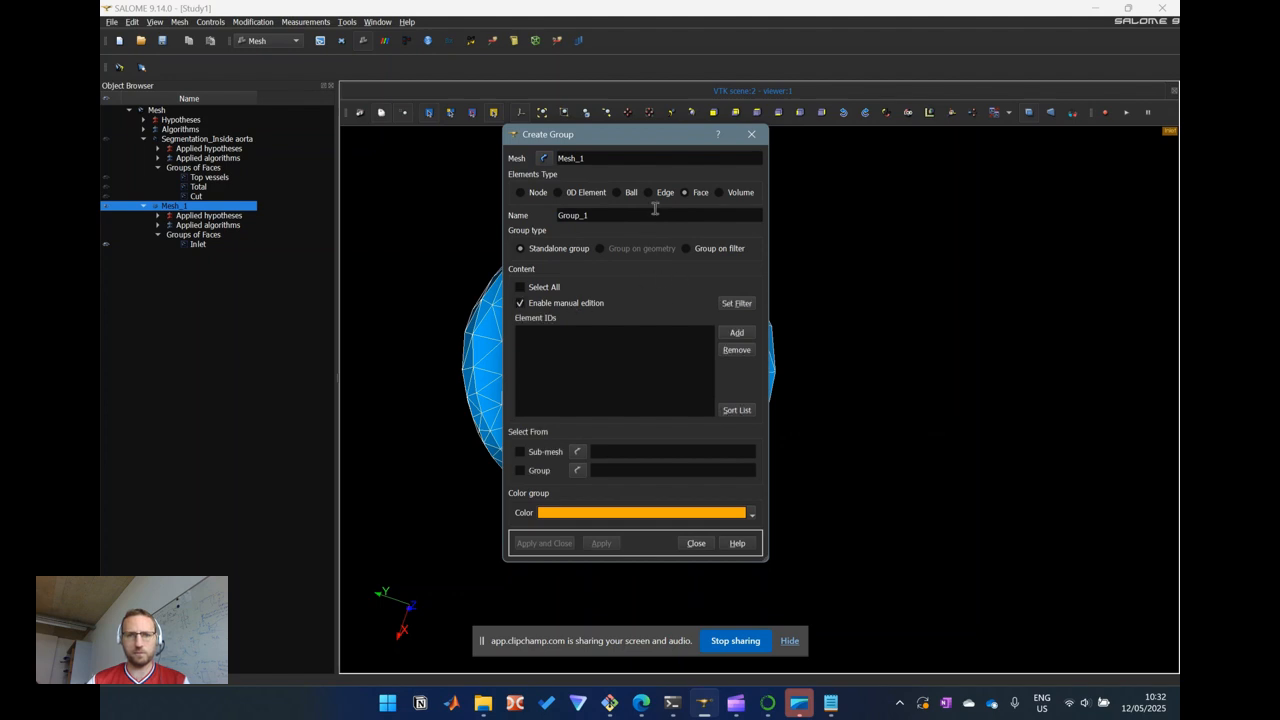
pyautogui.moveTo(634, 133); pyautogui.dragTo(313, 175)
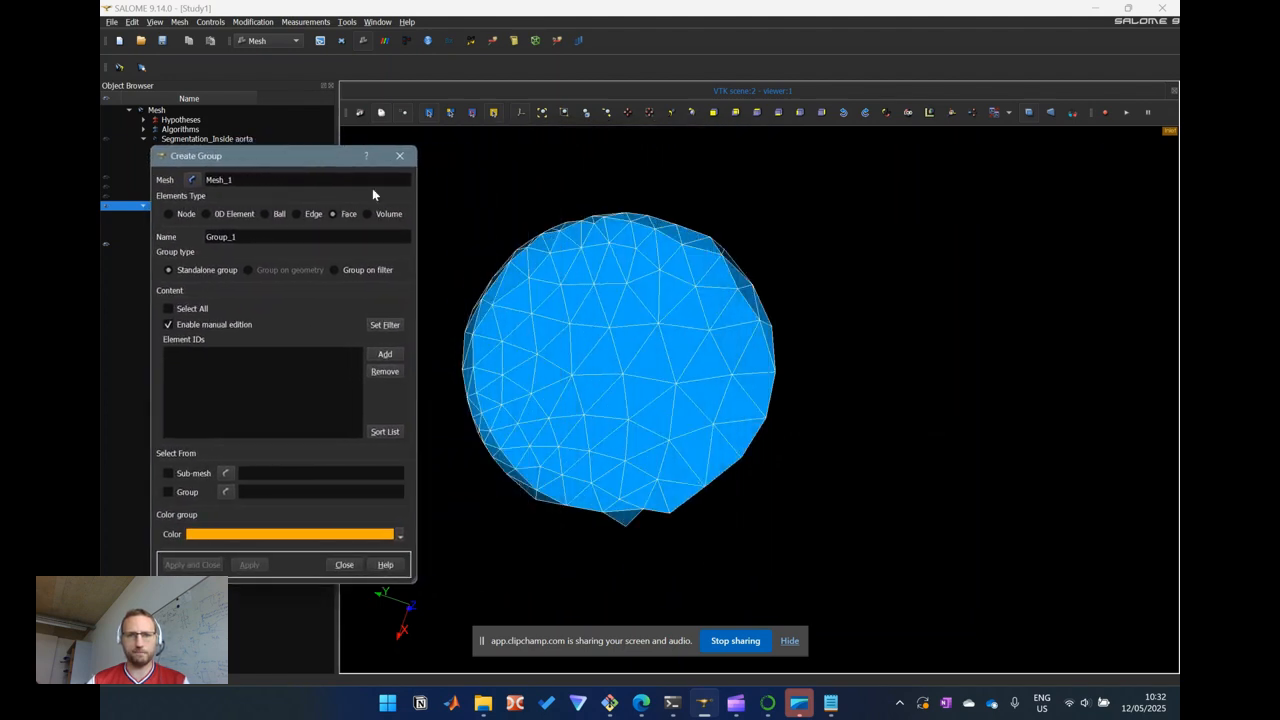
# Select all faces of the clipped outlet cap with a selection rectangle and add them to the new group
pyautogui.click(382, 118)
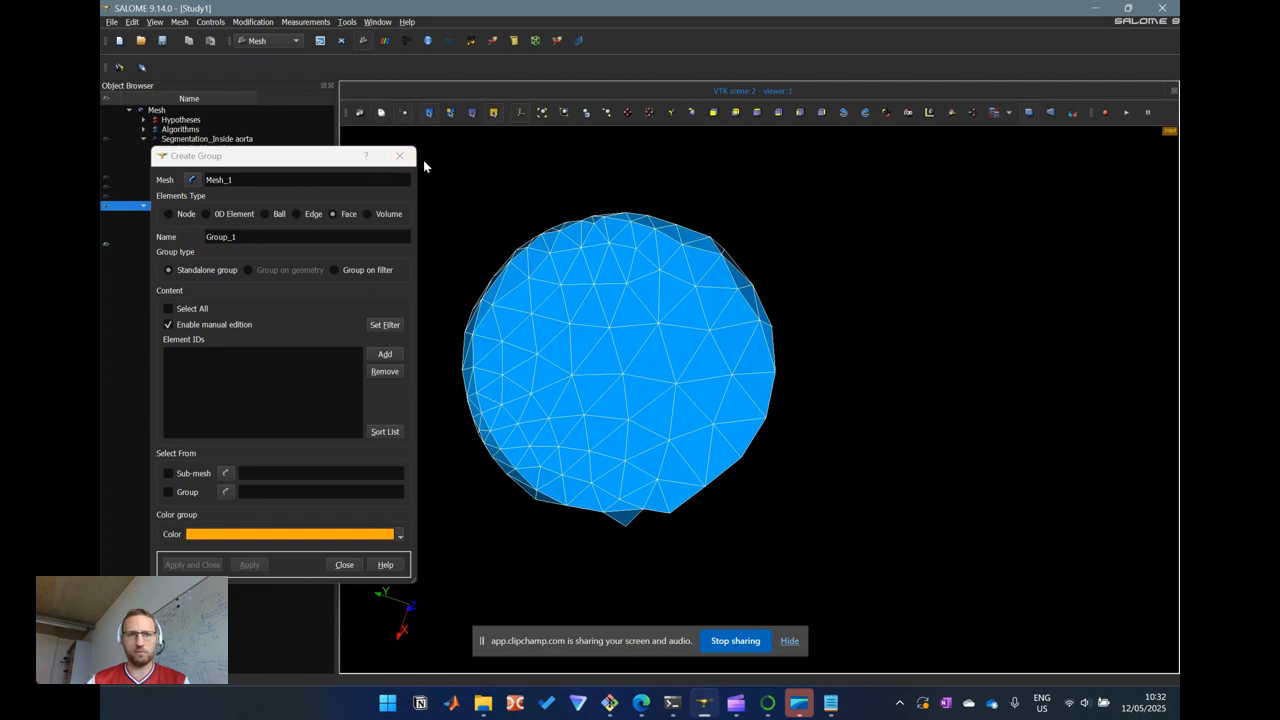
pyautogui.moveTo(435, 176); pyautogui.dragTo(808, 582)
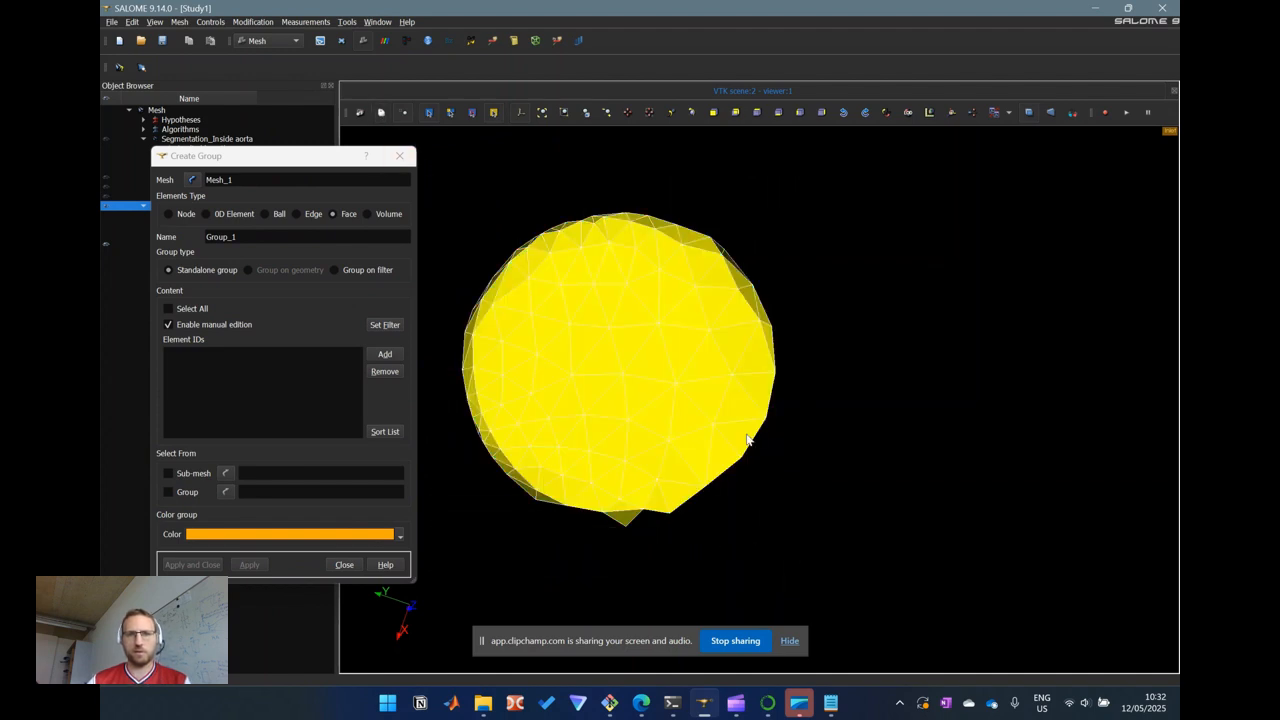
pyautogui.moveTo(849, 361)
pyautogui.keyDown('ctrl'); pyautogui.mouseDown()
pyautogui.moveTo(880, 371)
pyautogui.moveTo(831, 346)
pyautogui.mouseUp(); pyautogui.keyUp('ctrl')
pyautogui.keyDown('ctrl'); pyautogui.moveTo(874, 363); pyautogui.dragTo(951, 357, button='right'); pyautogui.keyUp('ctrl')
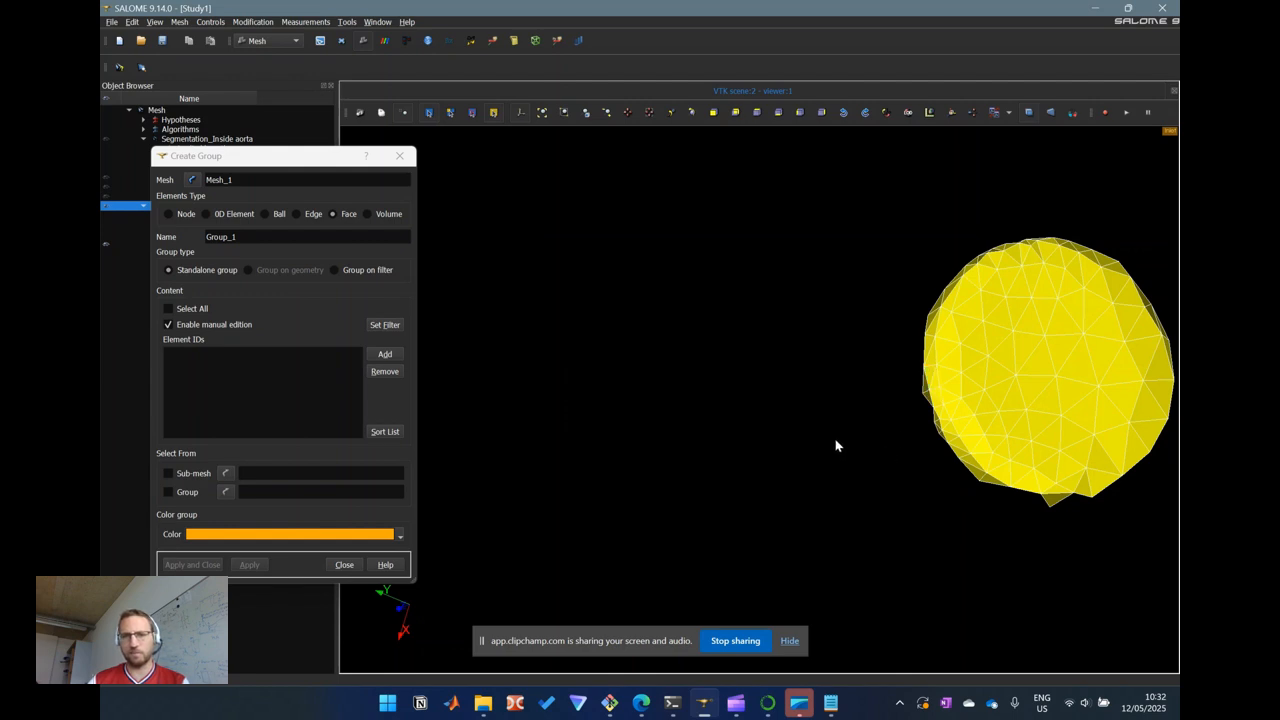
pyautogui.keyDown('ctrl'); pyautogui.moveTo(845, 414); pyautogui.dragTo(737, 420, button='right'); pyautogui.keyUp('ctrl')
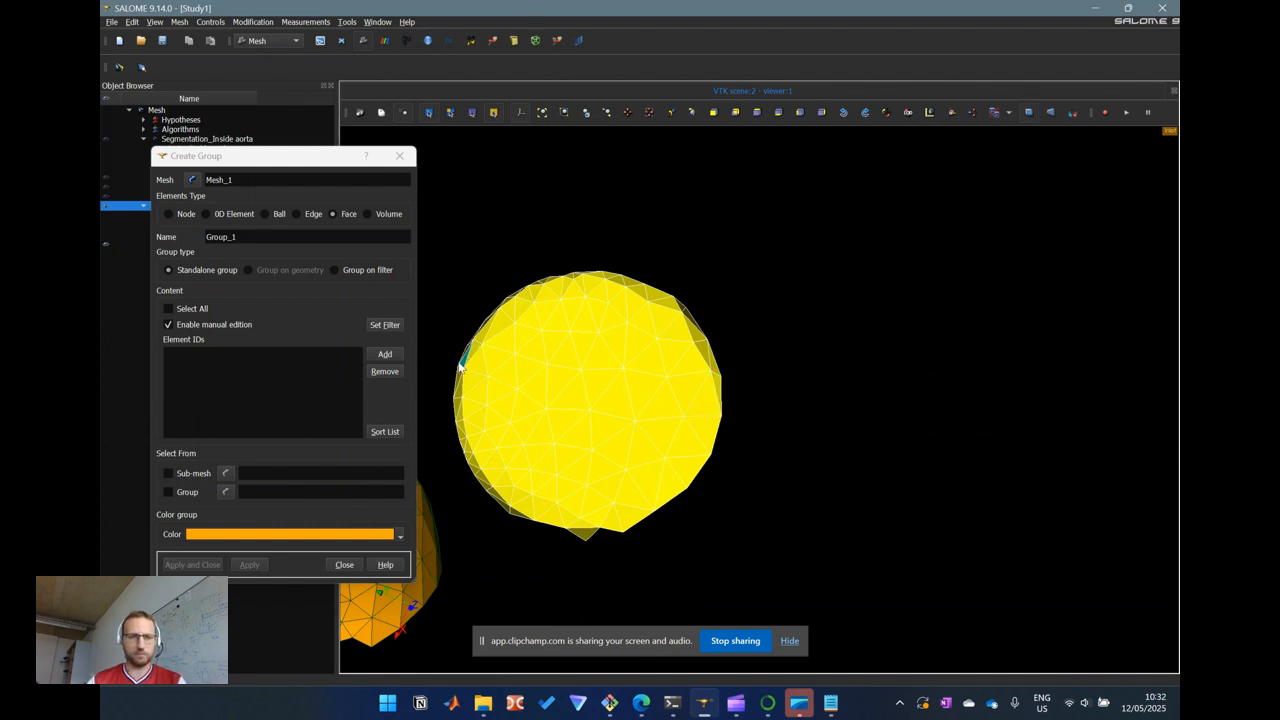
pyautogui.click(385, 356)
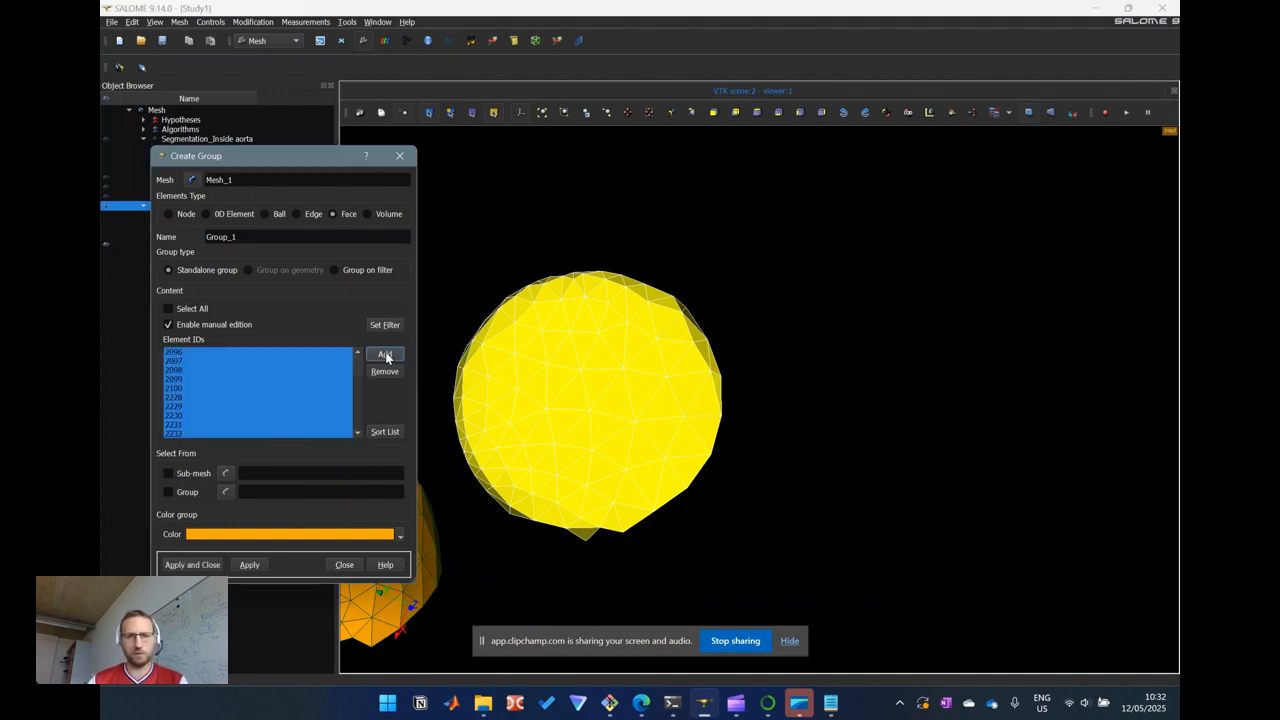
# Pick the side-wall faces along the cap's rim and remove them from the group's element list
pyautogui.click(460, 384)
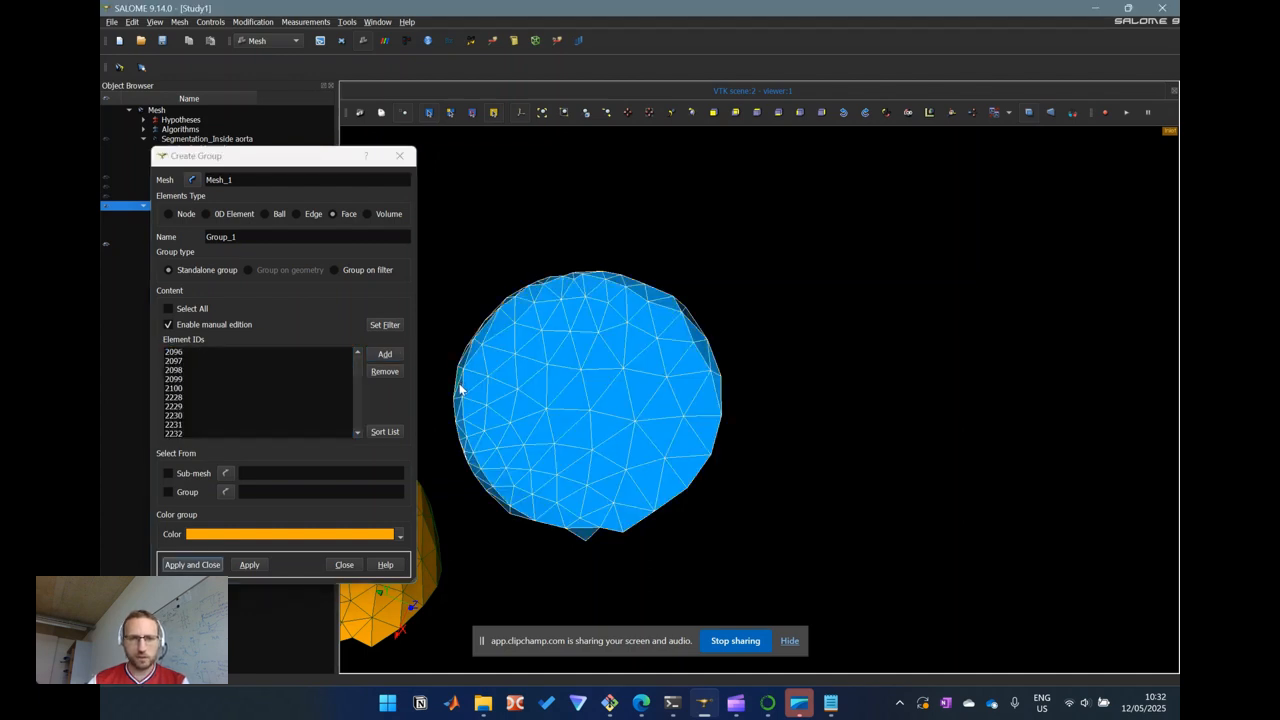
pyautogui.moveTo(359, 376); pyautogui.dragTo(354, 429)
pyautogui.click(300, 425)
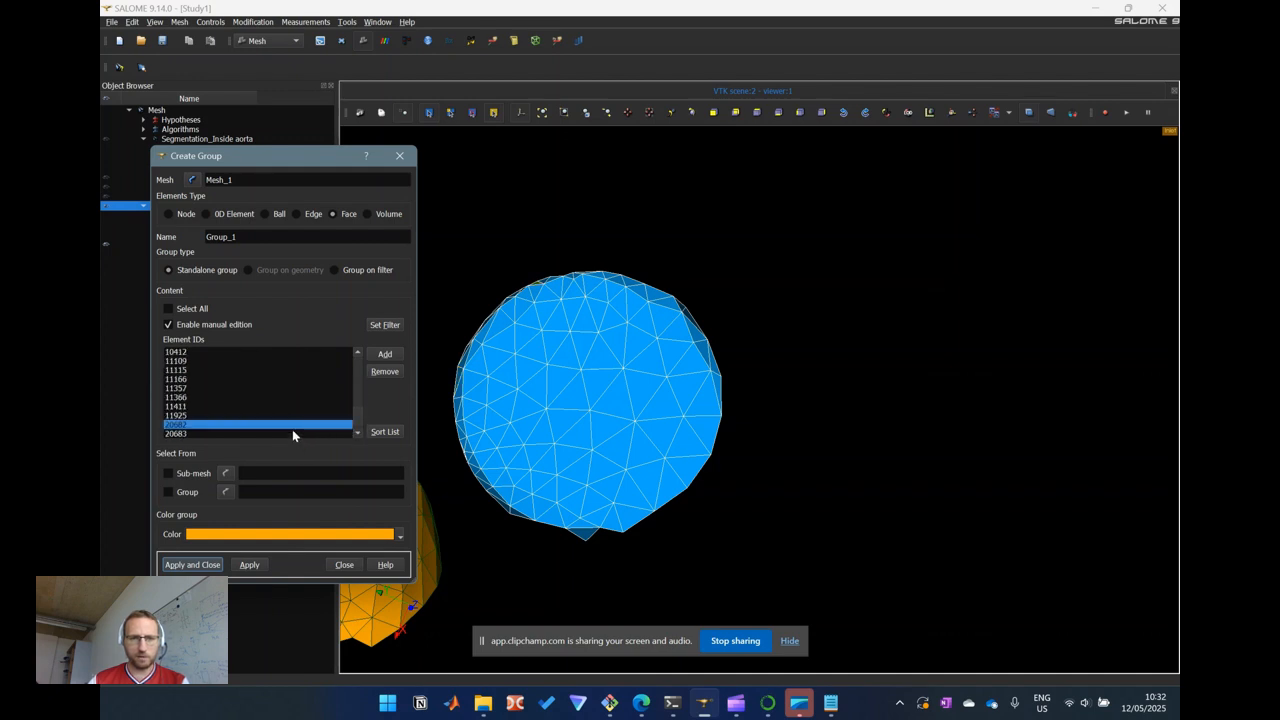
pyautogui.click(458, 401)
pyautogui.keyDown('shift'); pyautogui.click(460, 387); pyautogui.keyUp('shift')
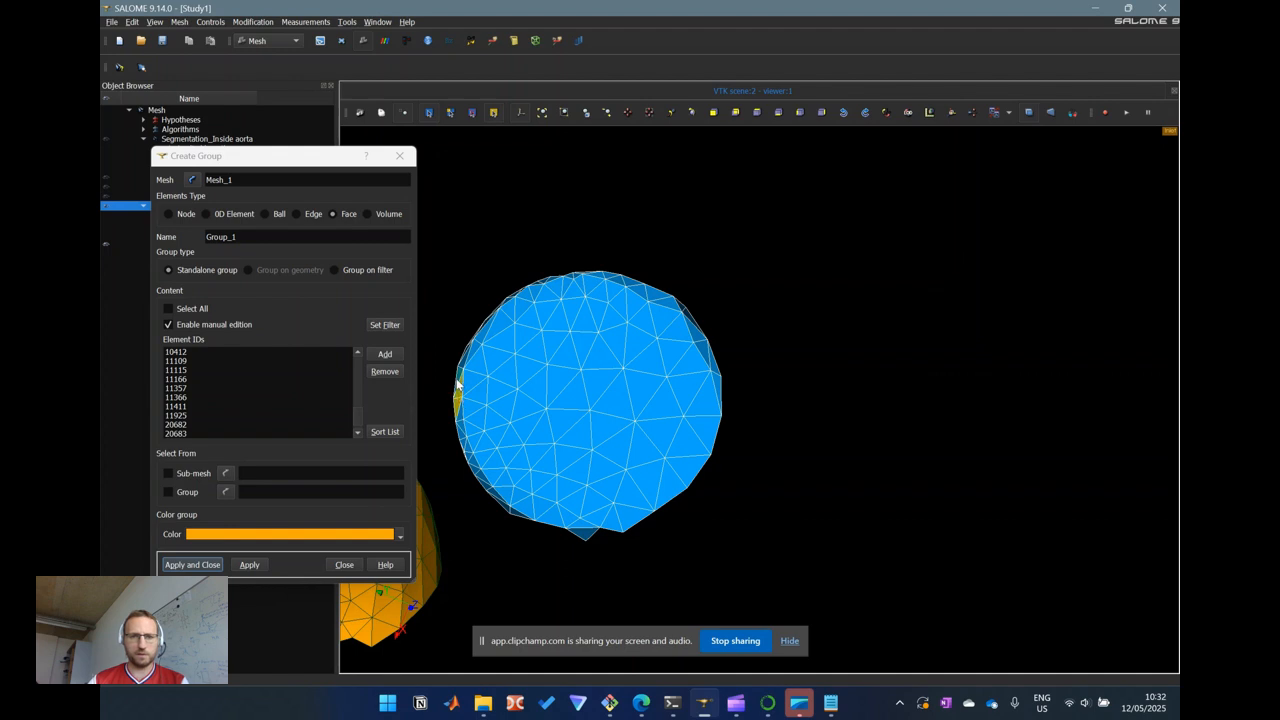
pyautogui.keyDown('shift'); pyautogui.click(461, 375); pyautogui.keyUp('shift')
pyautogui.keyDown('shift'); pyautogui.click(466, 353); pyautogui.keyUp('shift')
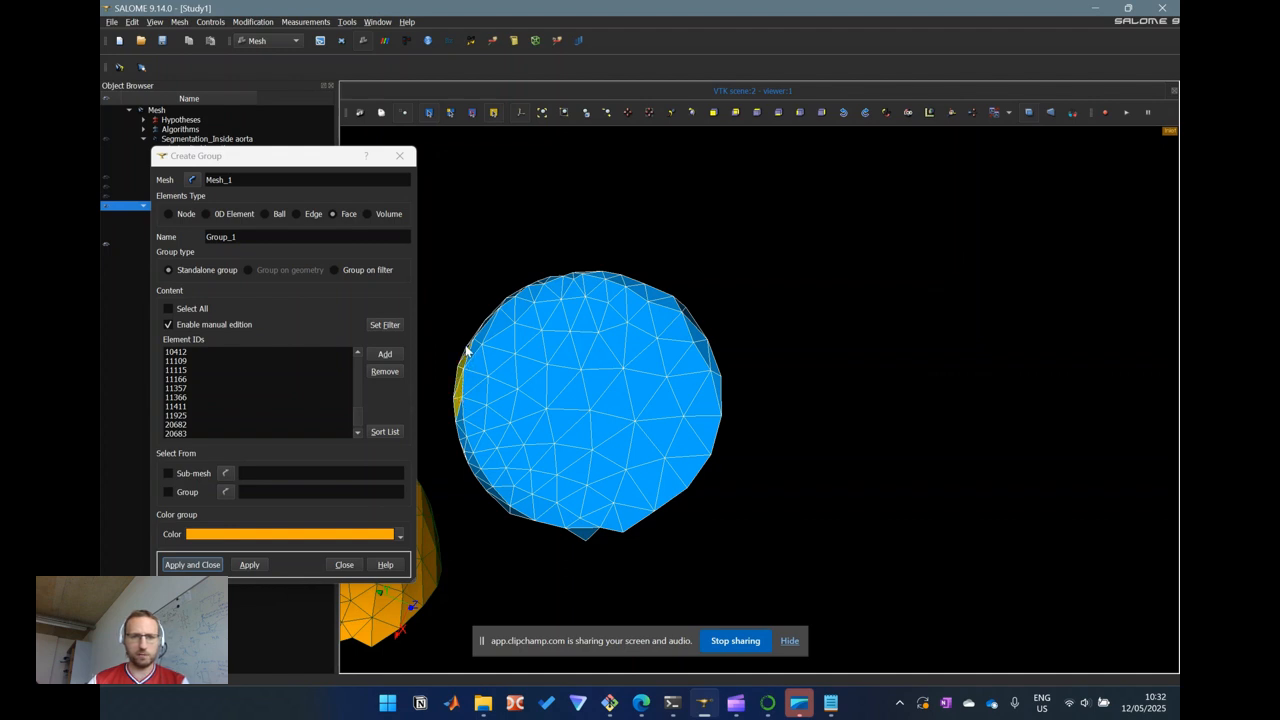
pyautogui.keyDown('shift'); pyautogui.click(460, 418); pyautogui.keyUp('shift')
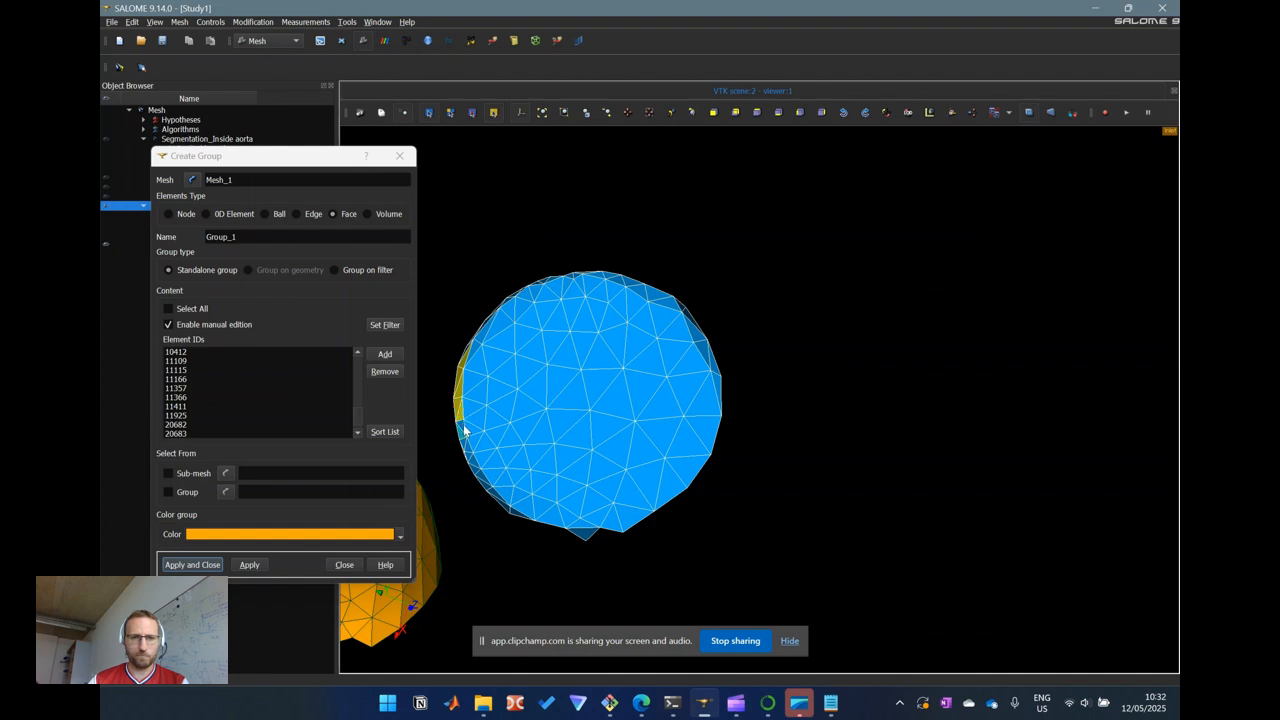
pyautogui.keyDown('shift'); pyautogui.click(464, 425); pyautogui.keyUp('shift')
pyautogui.keyDown('shift'); pyautogui.click(478, 417); pyautogui.keyUp('shift')
pyautogui.keyDown('shift'); pyautogui.click(462, 429); pyautogui.keyUp('shift')
pyautogui.click(384, 372)
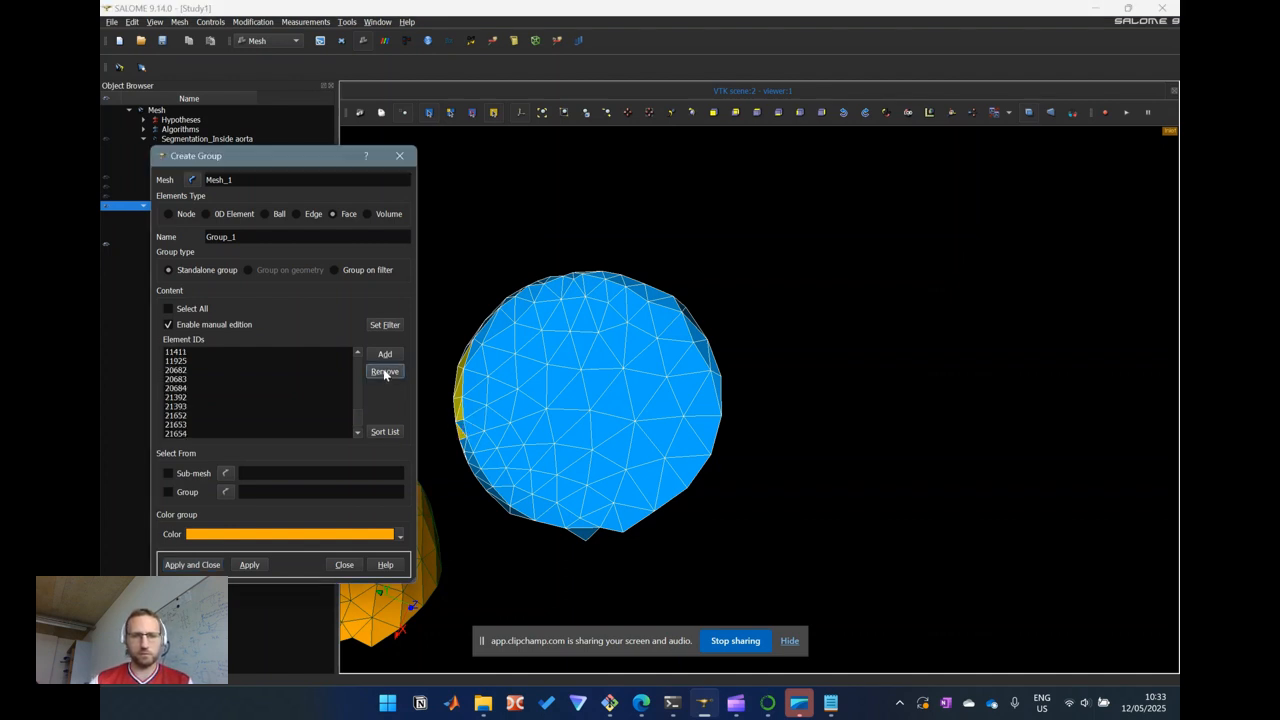
# Check the small leftover face at the rim, create the face group and display it over Mesh_1
pyautogui.click(461, 428)
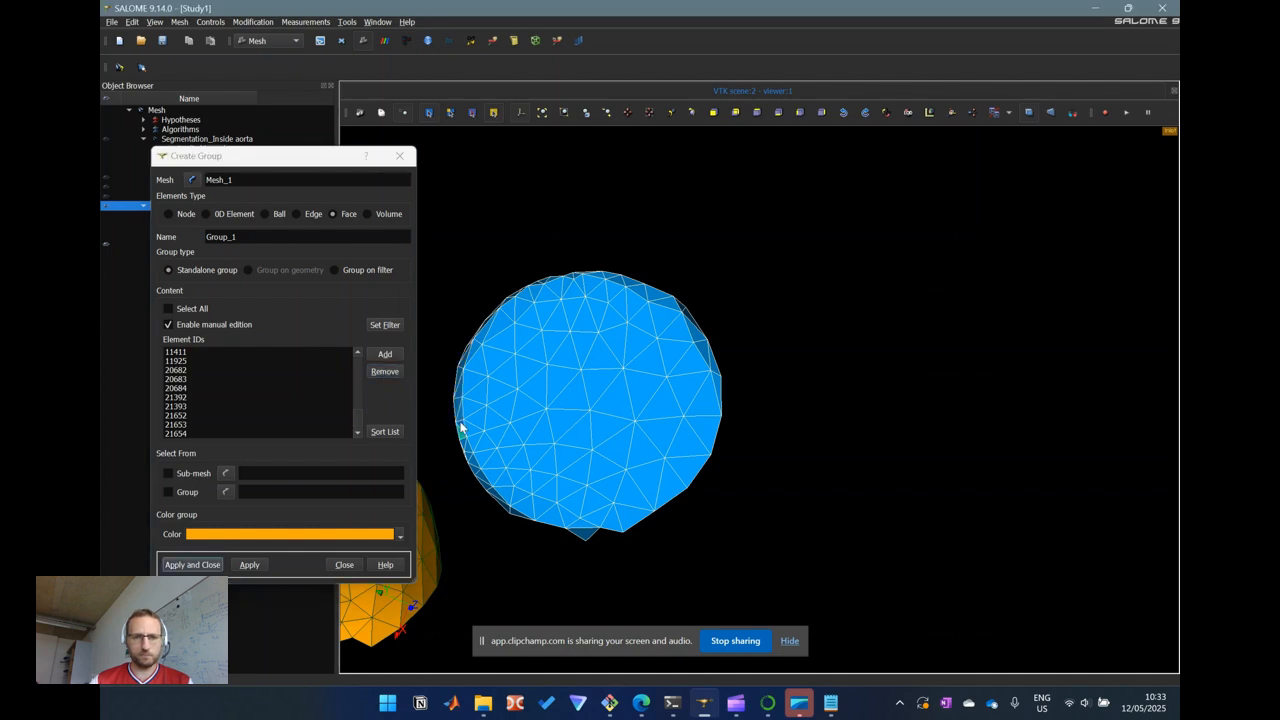
pyautogui.click(461, 435)
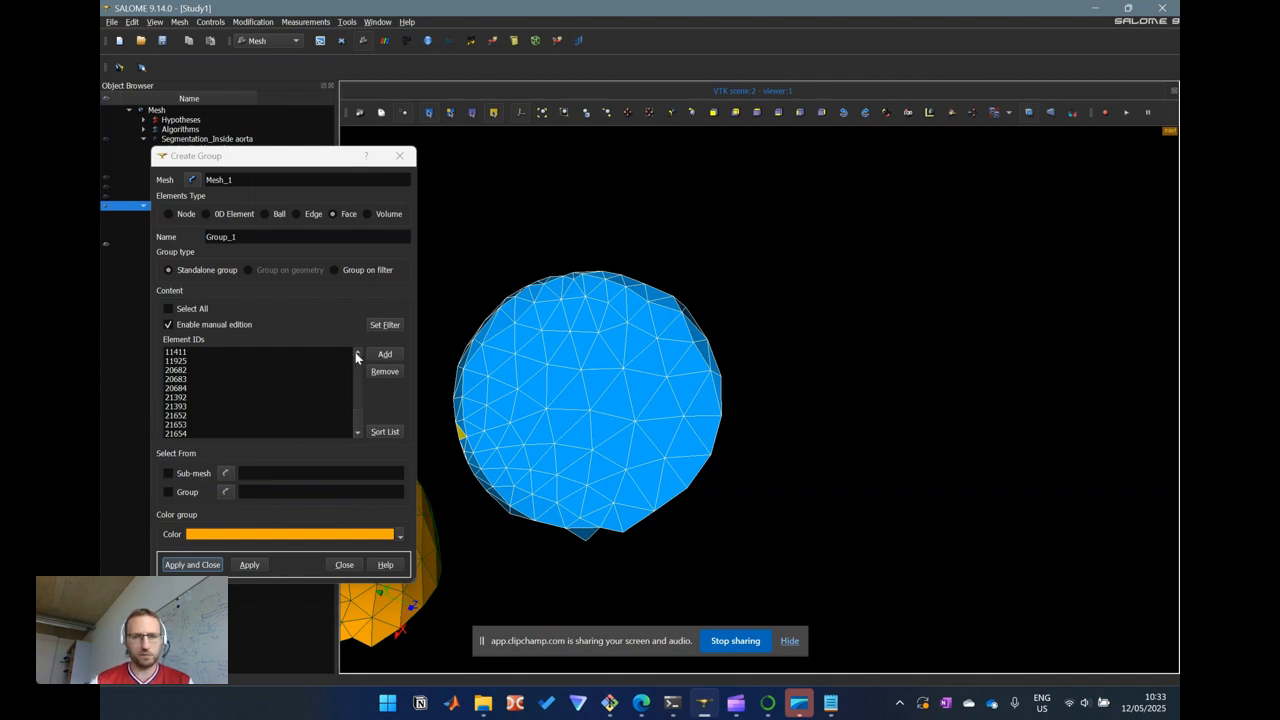
pyautogui.click(208, 565)
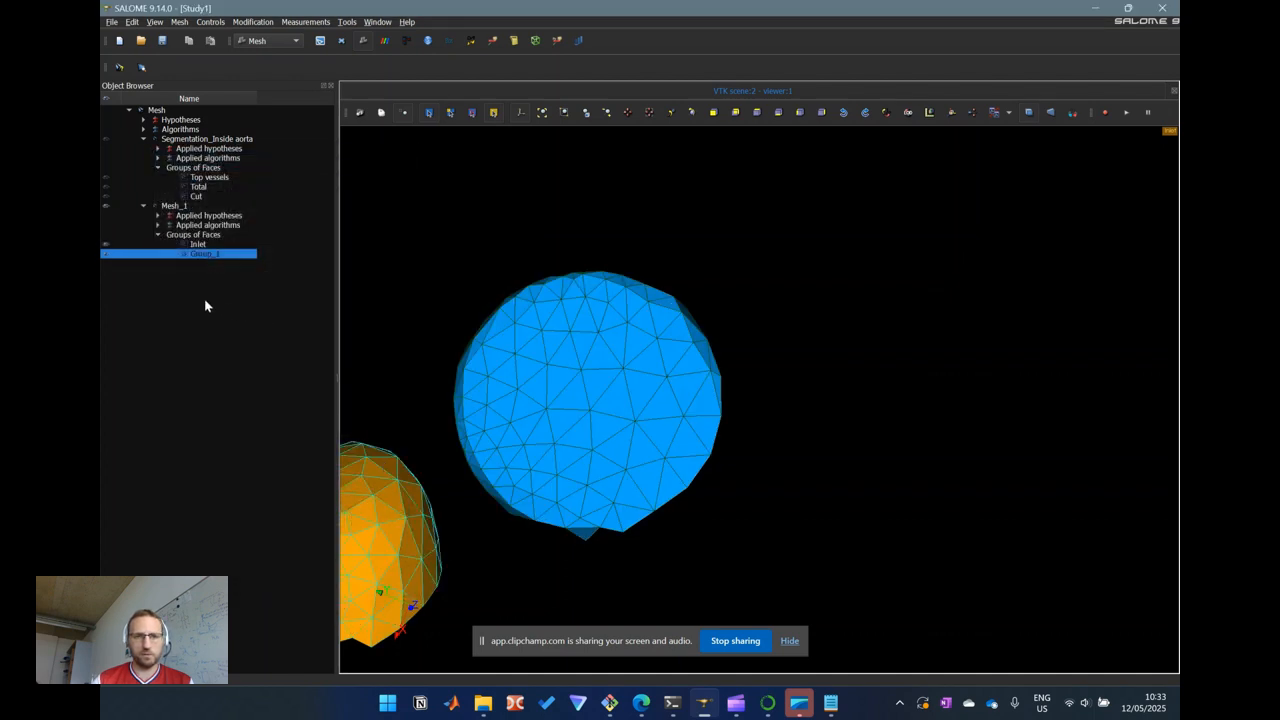
pyautogui.click(106, 254)
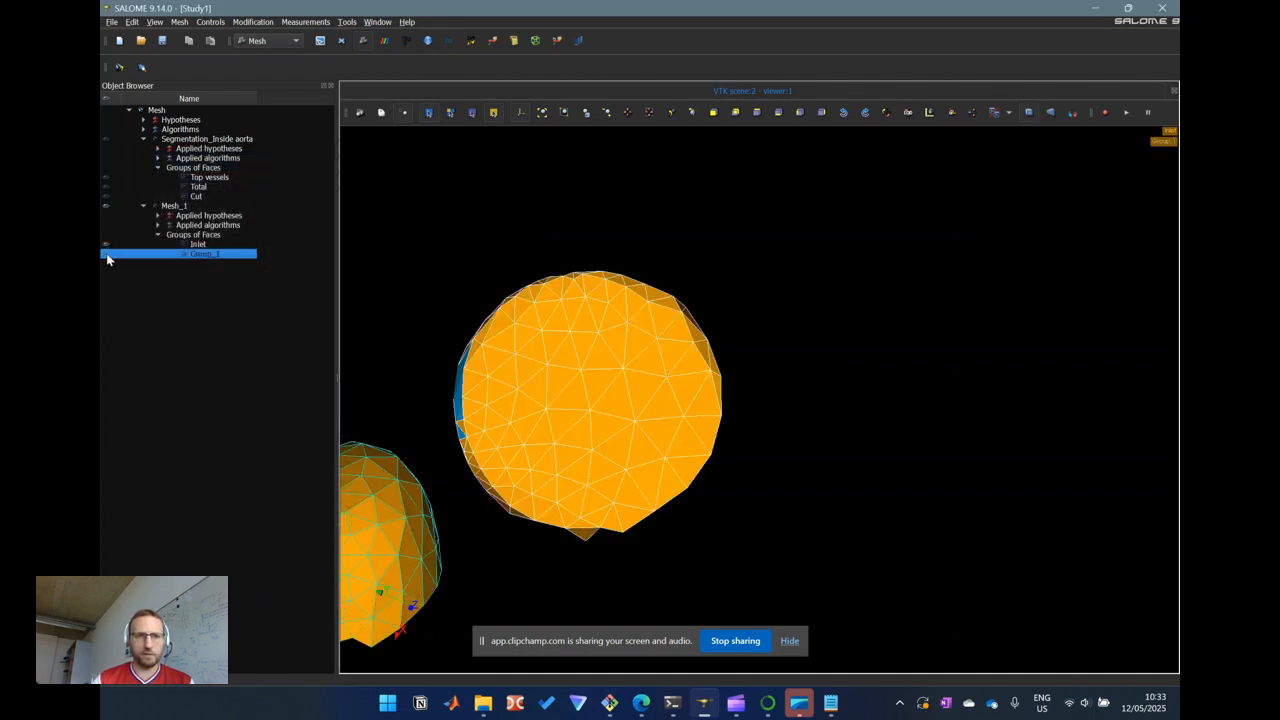
# Rename the new face group as Outlet1
pyautogui.rightClick(205, 258)
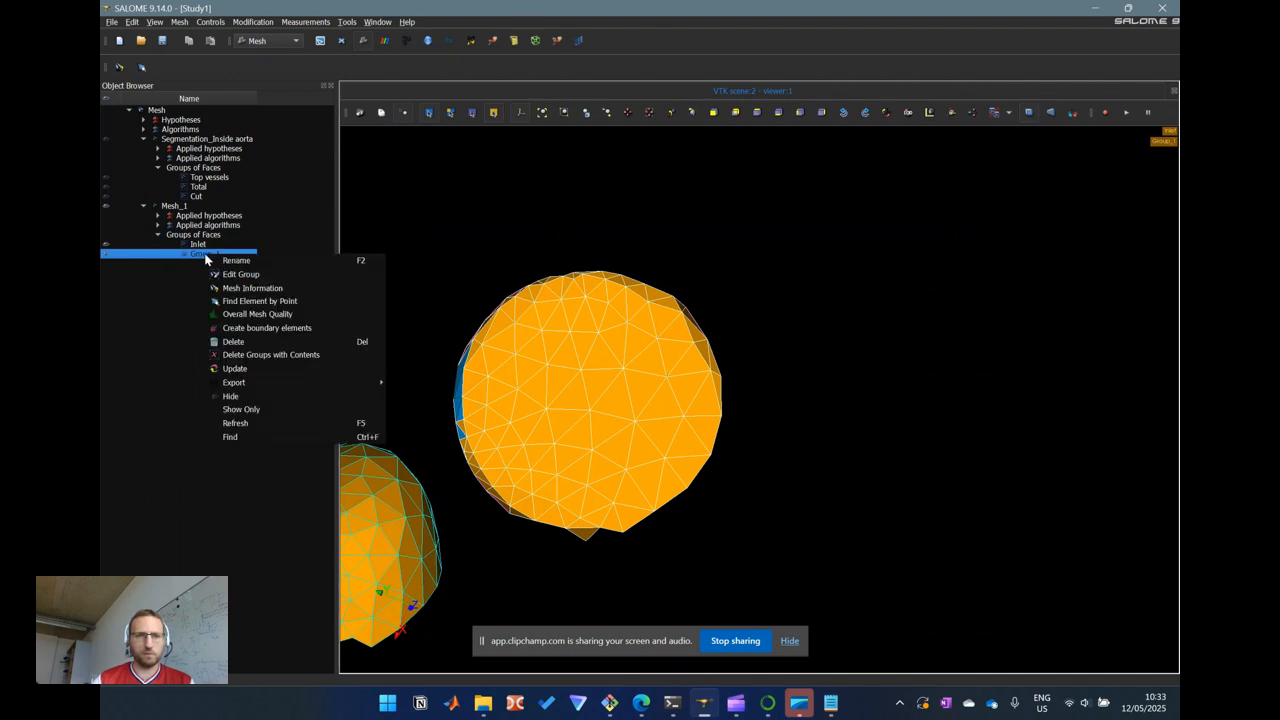
pyautogui.click(248, 262)
pyautogui.write('Outlet')
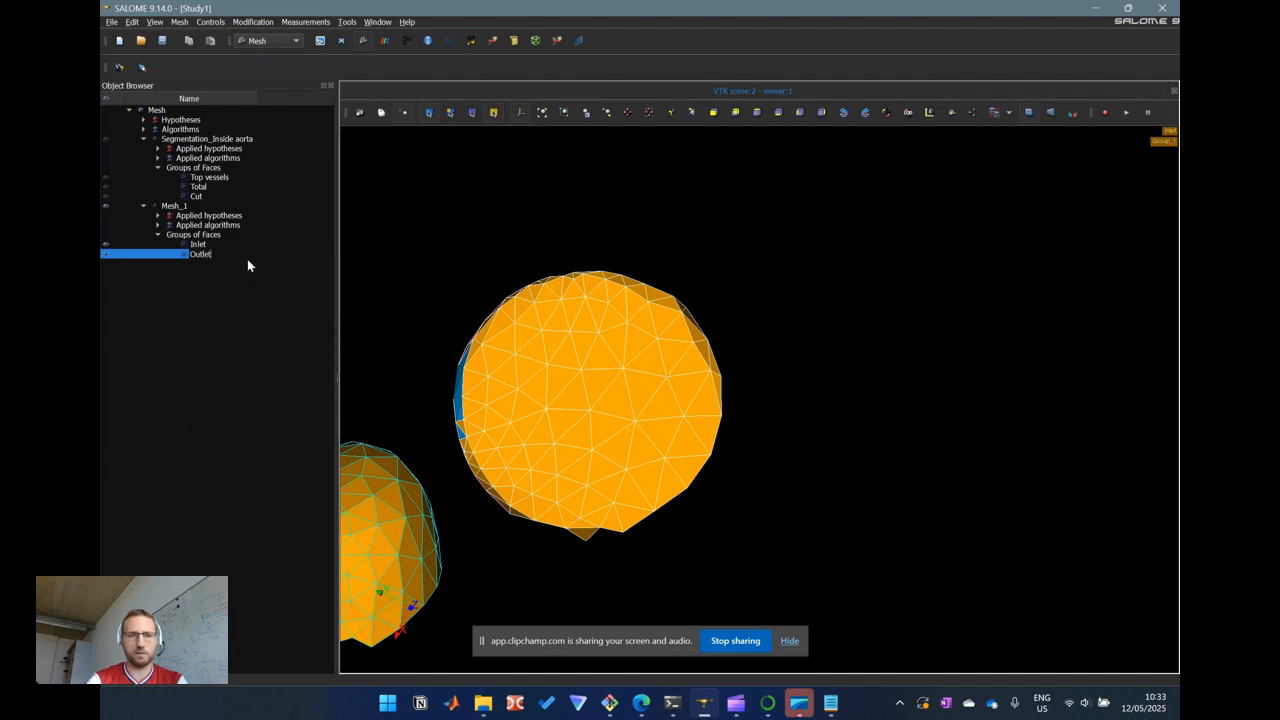
pyautogui.press('Return')
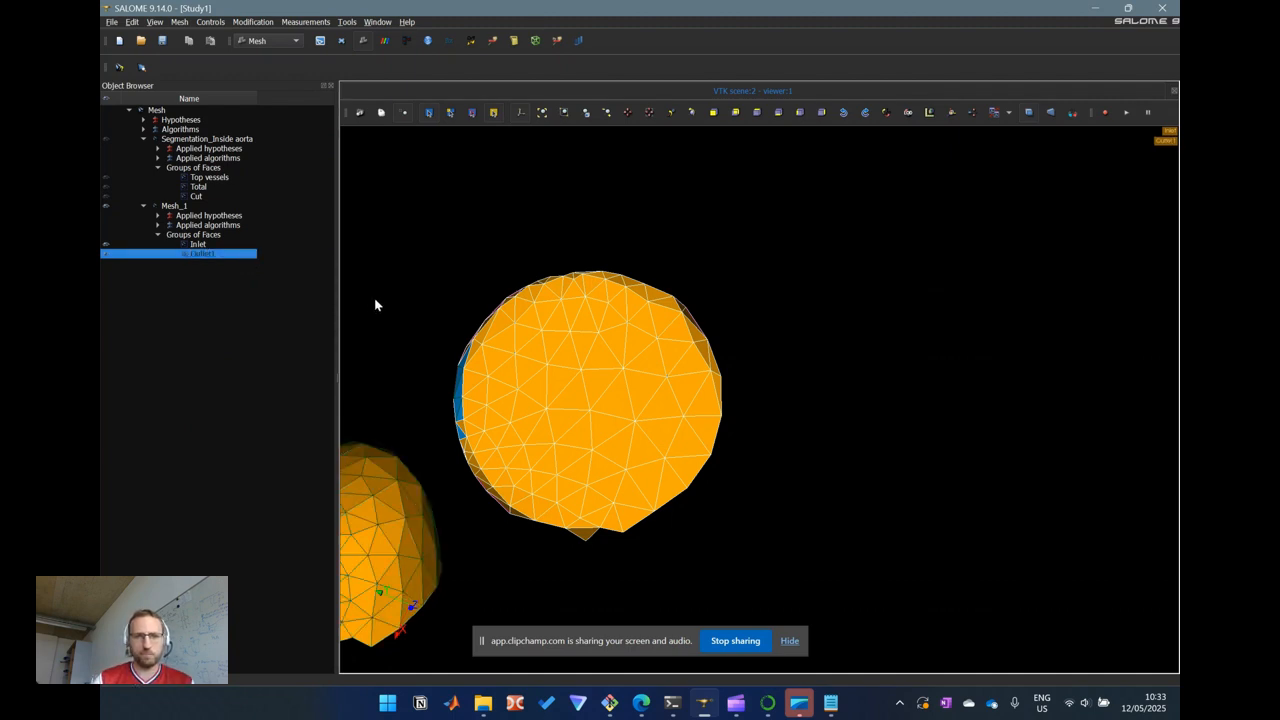
# Hide Mesh_1, leaving the Inlet and Outlet1 groups displayed, select Outlet1 and switch the viewer's interaction style
pyautogui.click(110, 206)
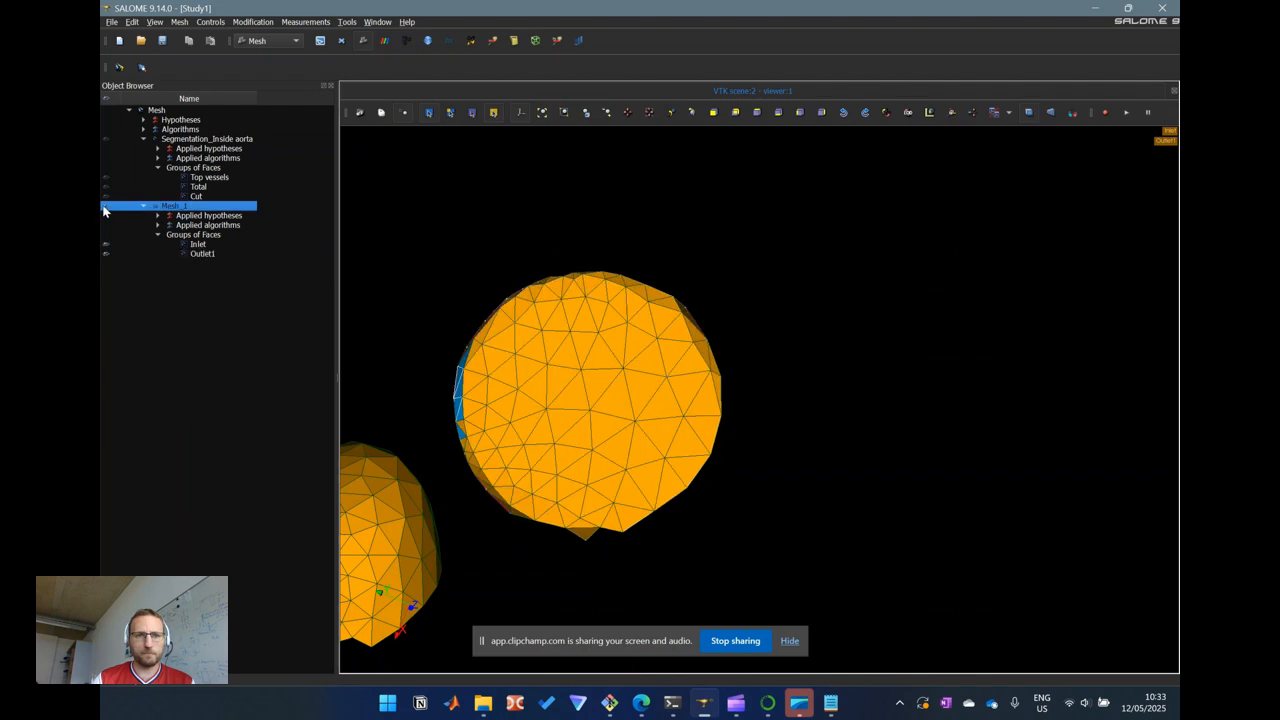
pyautogui.moveTo(631, 436); pyautogui.dragTo(972, 368)
pyautogui.click(542, 383)
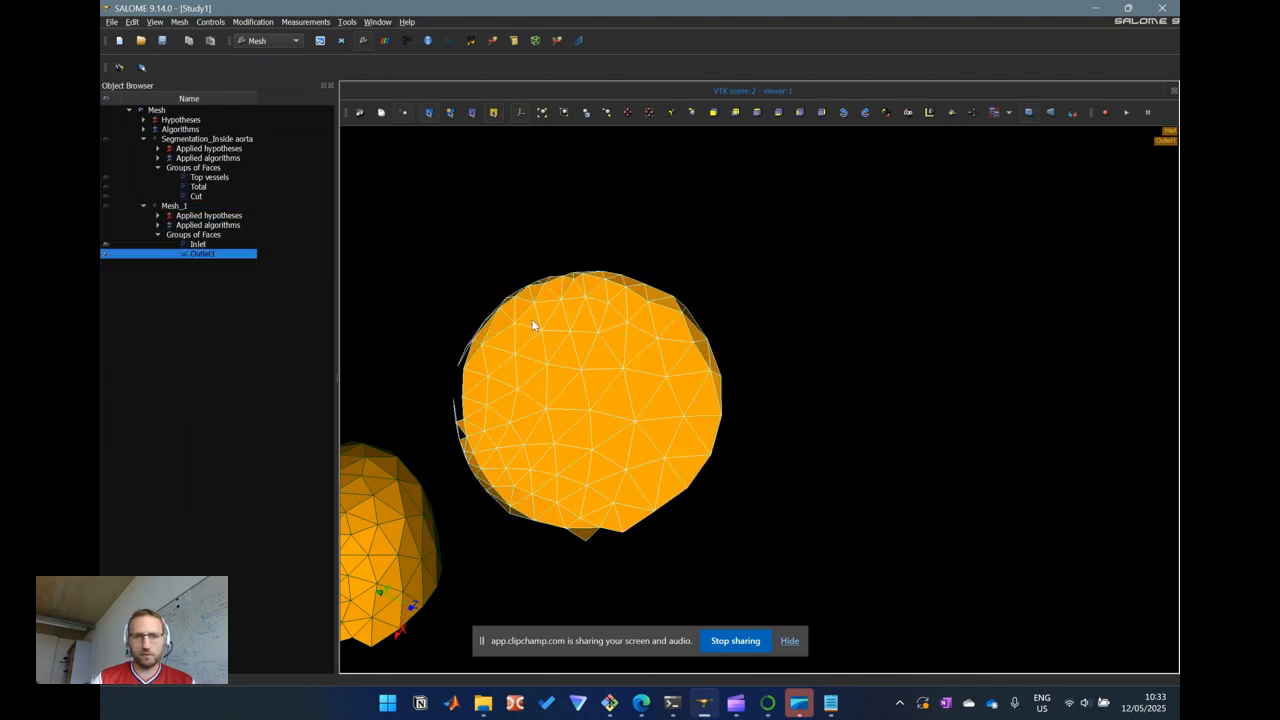
pyautogui.click(383, 115)
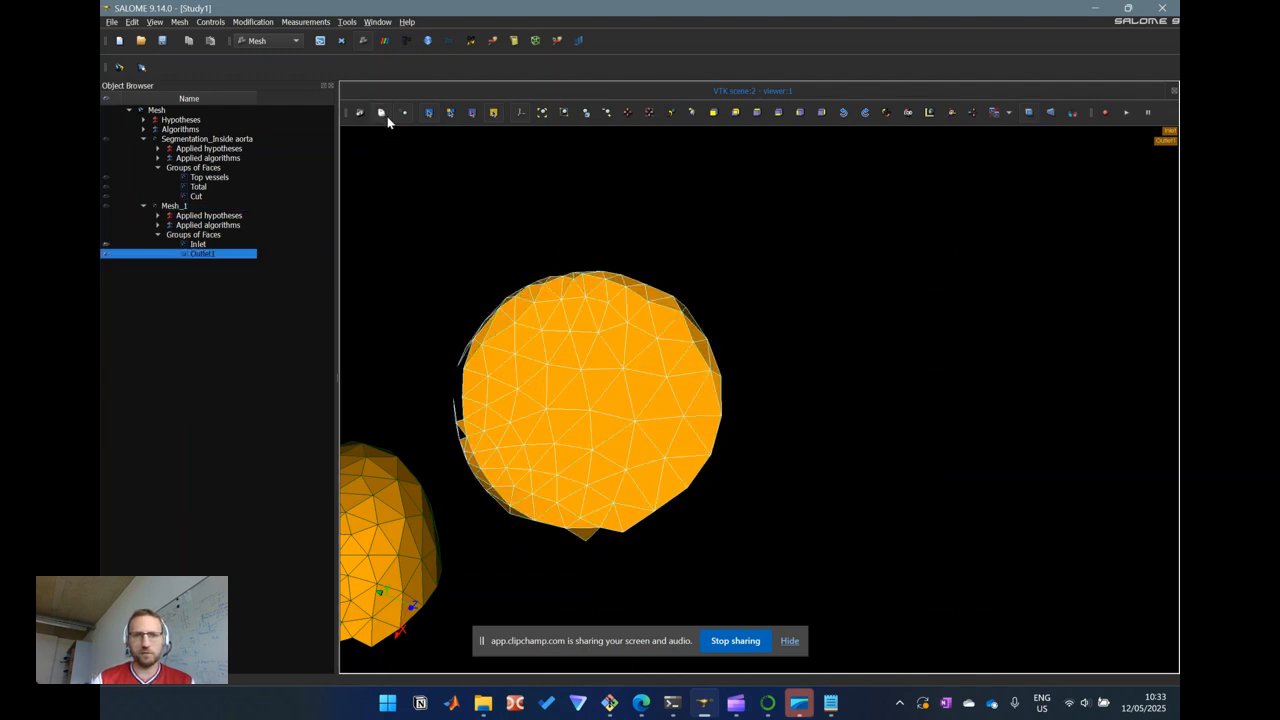
# Open the Outlet1 group for editing and switch the viewer's interaction style back so single faces can be picked
pyautogui.moveTo(566, 421); pyautogui.dragTo(715, 373)
pyautogui.moveTo(1116, 384); pyautogui.dragTo(547, 443)
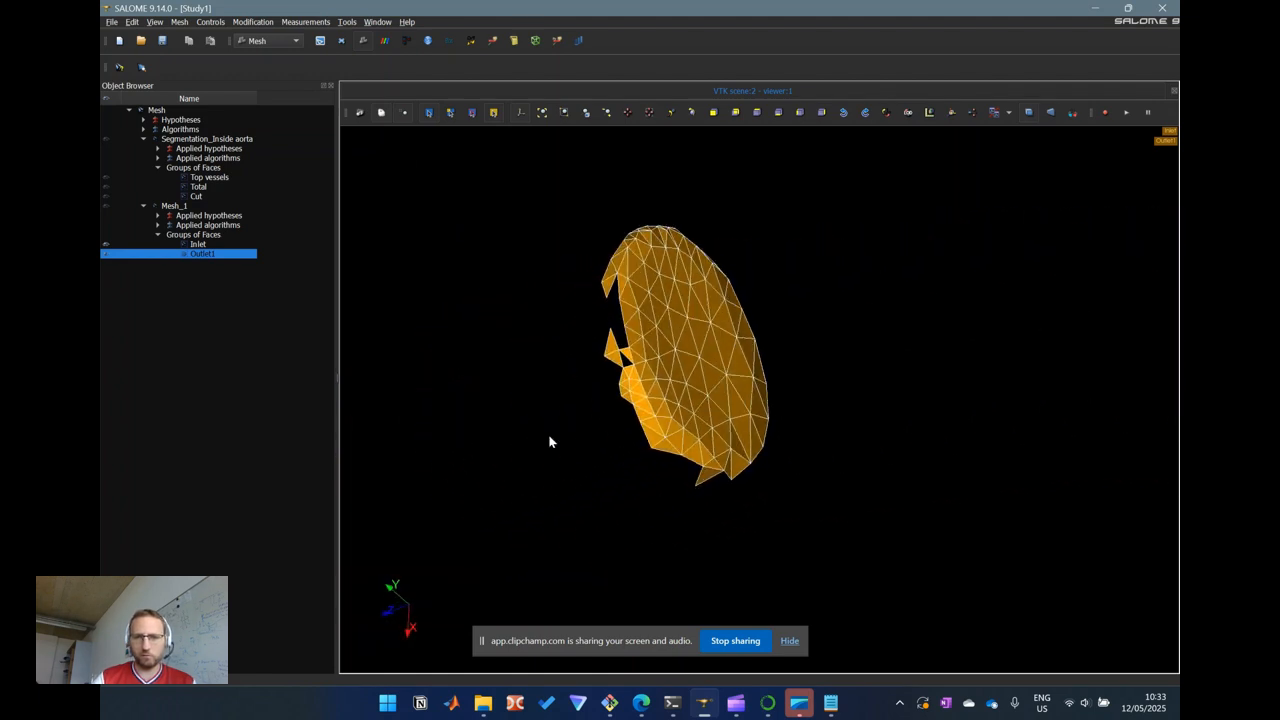
pyautogui.scroll(4, 610, 362)
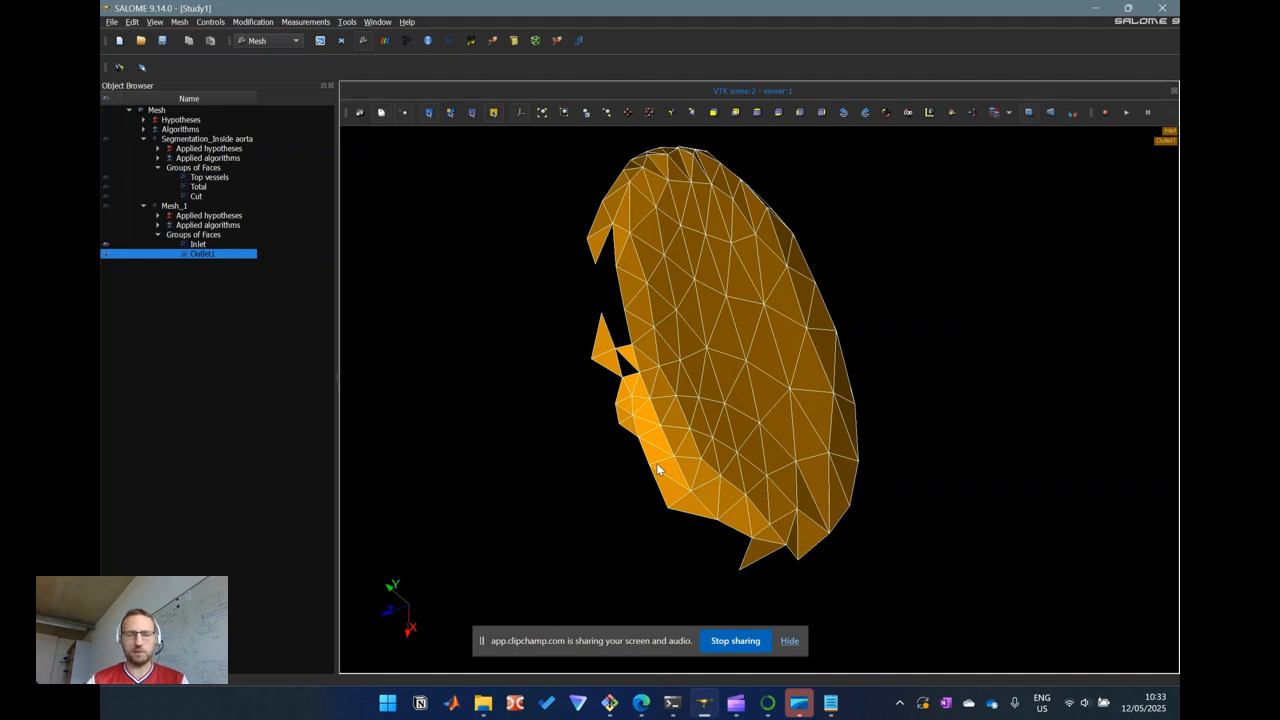
pyautogui.rightClick(246, 255)
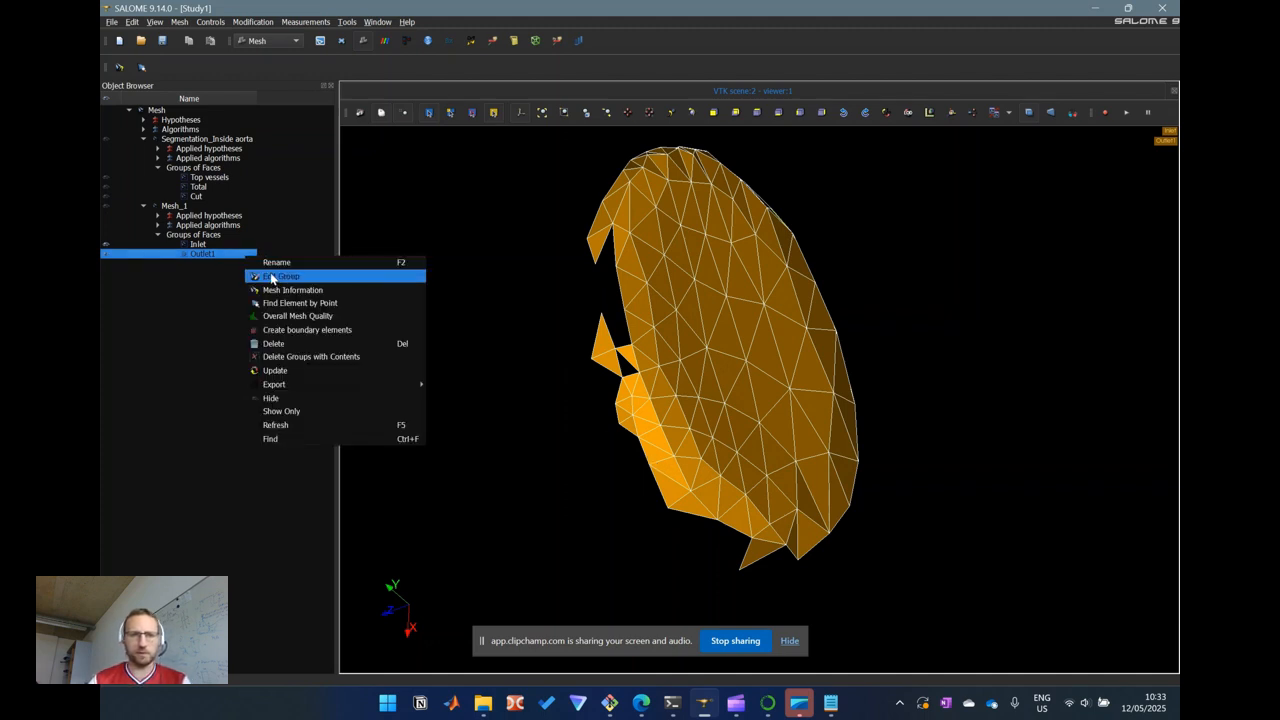
pyautogui.click(276, 277)
pyautogui.moveTo(595, 148); pyautogui.dragTo(373, 171)
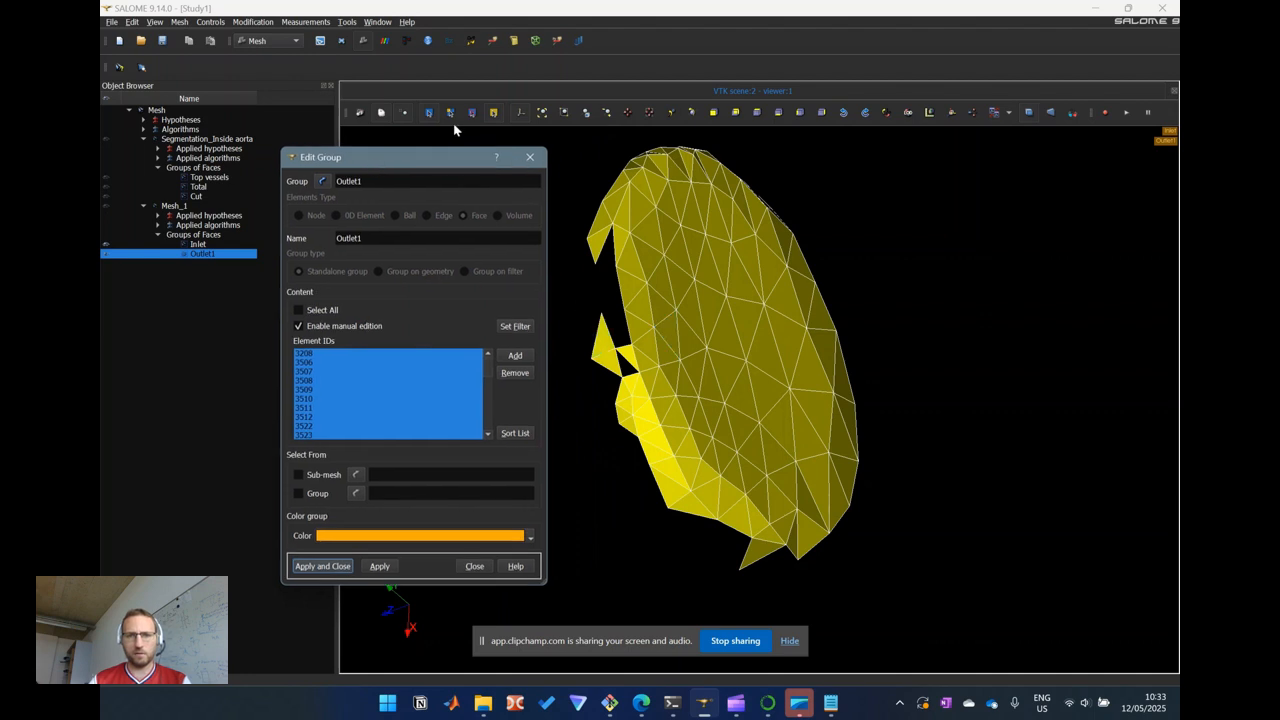
pyautogui.click(380, 115)
pyautogui.click(575, 316)
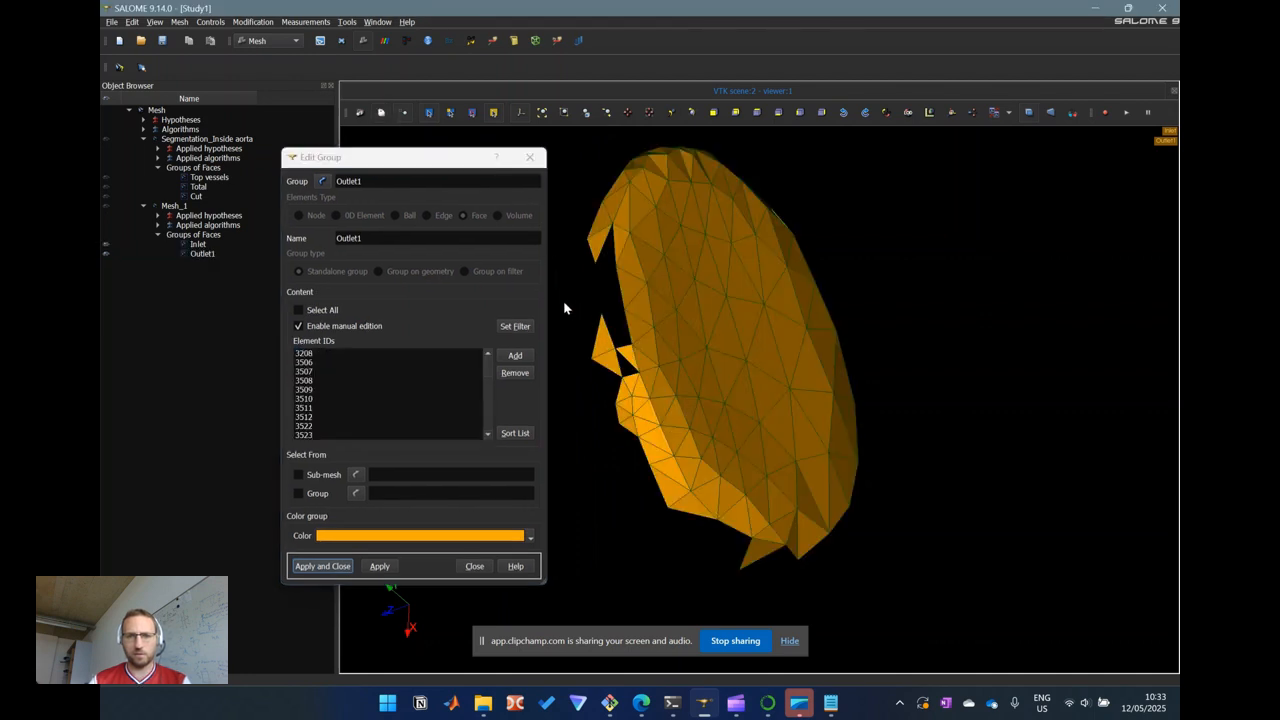
# Pick the stray side-wall faces along the open edge of the outlet cap, remove them from Outlet1 and apply
pyautogui.moveTo(577, 344); pyautogui.dragTo(624, 418)
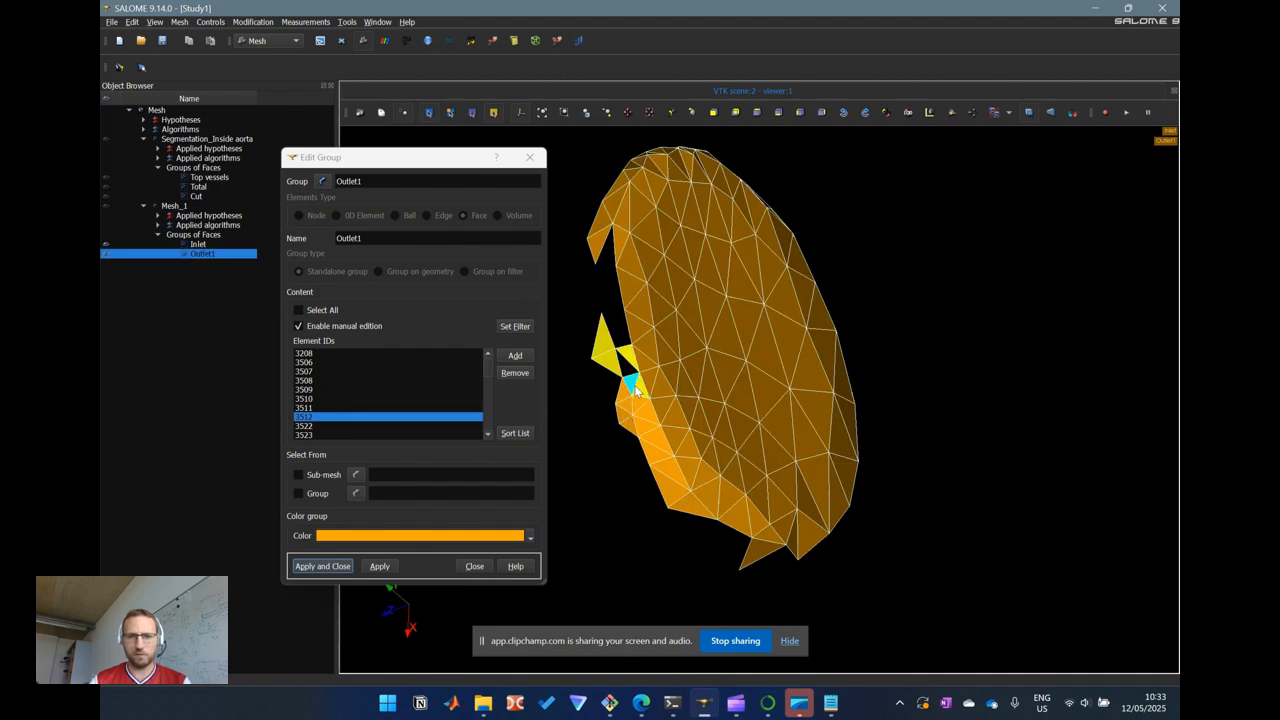
pyautogui.keyDown('shift'); pyautogui.click(626, 389); pyautogui.keyUp('shift')
pyautogui.keyDown('shift'); pyautogui.click(626, 399); pyautogui.keyUp('shift')
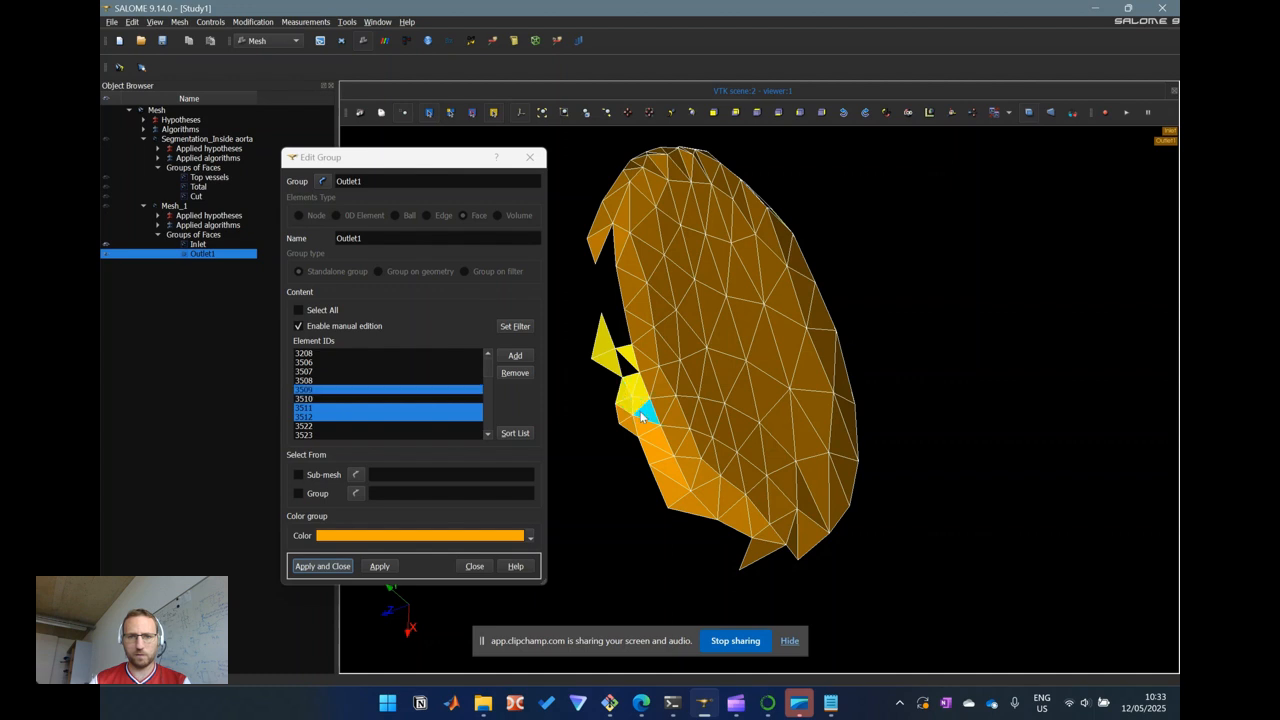
pyautogui.keyDown('shift'); pyautogui.click(626, 419); pyautogui.keyUp('shift')
pyautogui.keyDown('shift'); pyautogui.click(640, 428); pyautogui.keyUp('shift')
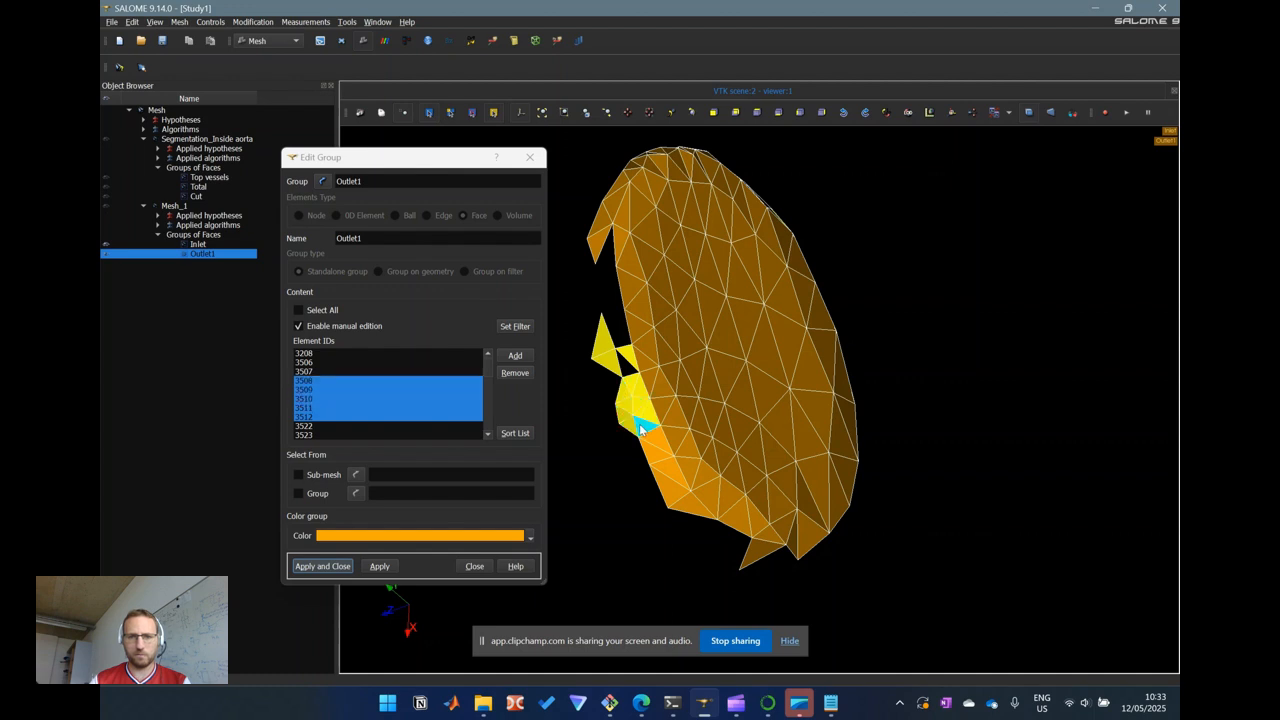
pyautogui.keyDown('shift'); pyautogui.click(657, 458); pyautogui.keyUp('shift')
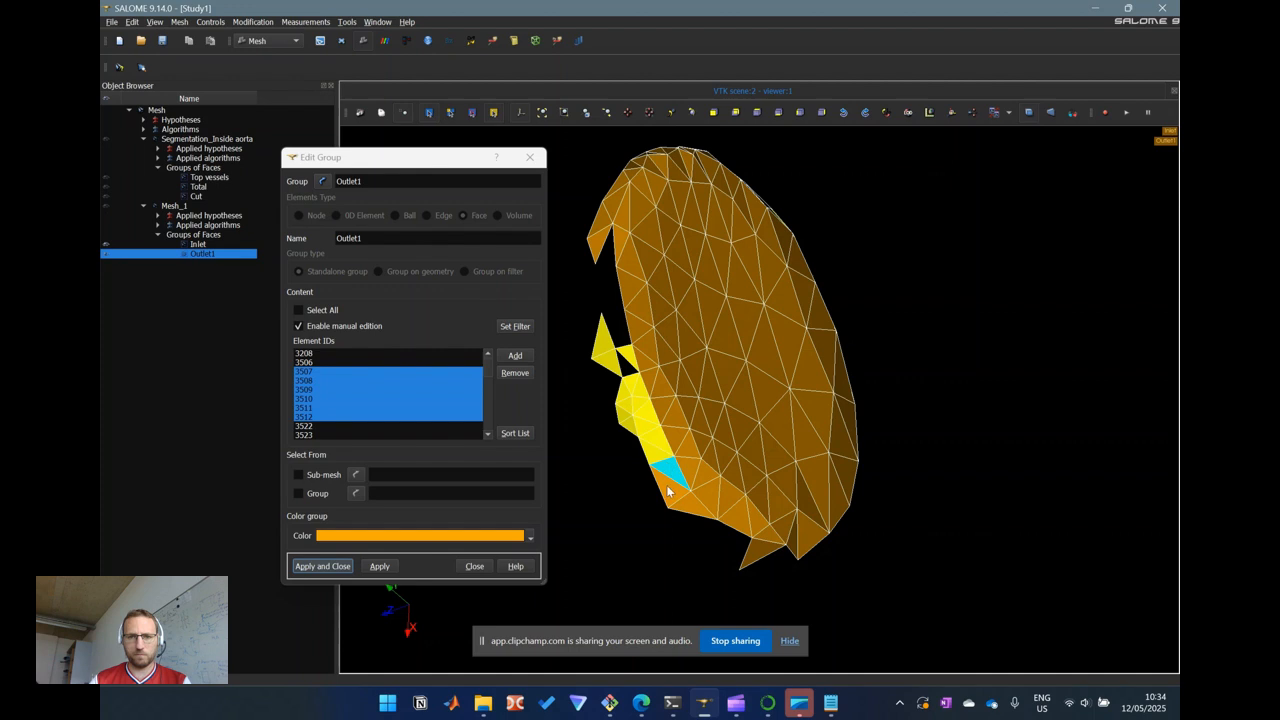
pyautogui.keyDown('shift'); pyautogui.click(671, 490); pyautogui.keyUp('shift')
pyautogui.keyDown('shift'); pyautogui.click(688, 508); pyautogui.keyUp('shift')
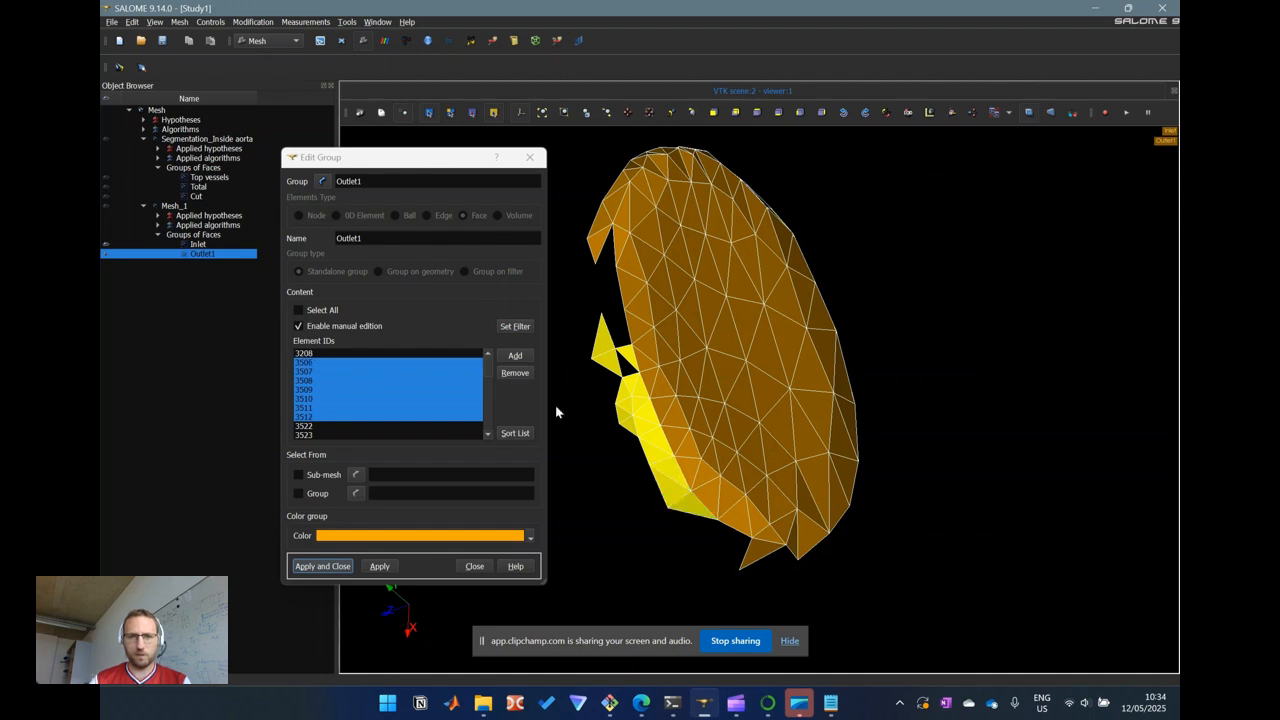
pyautogui.click(526, 376)
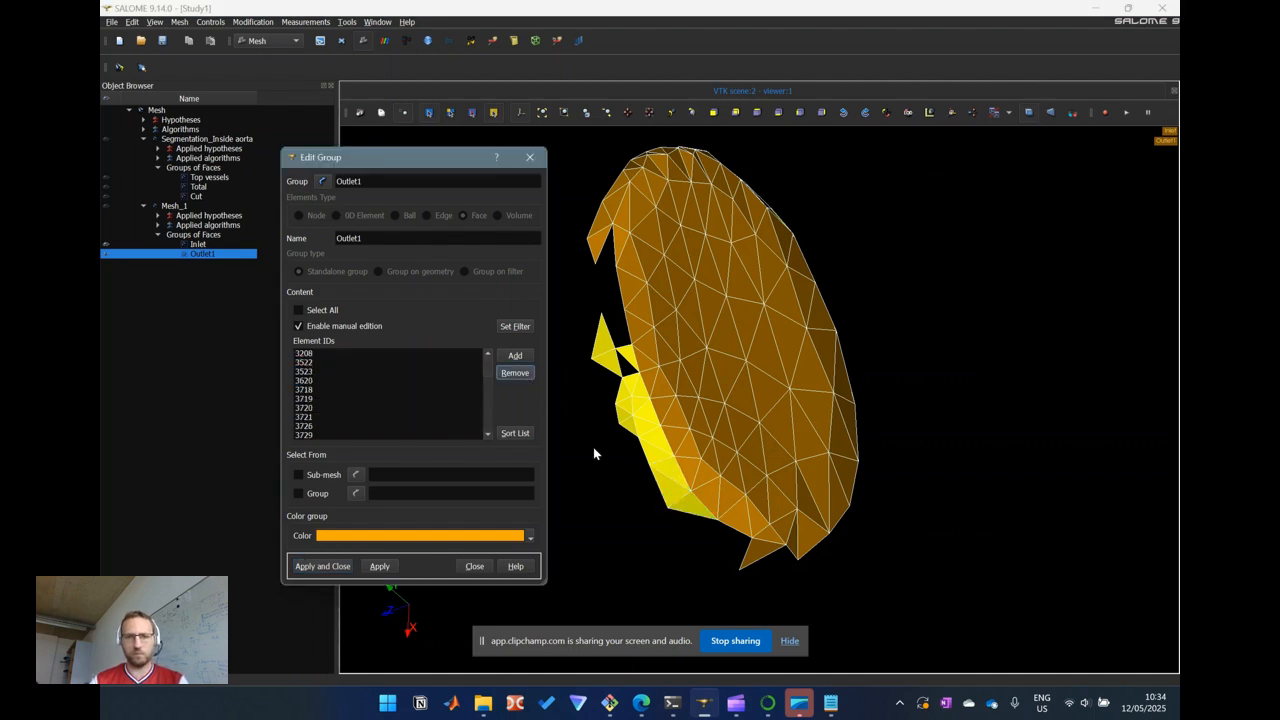
pyautogui.click(385, 566)
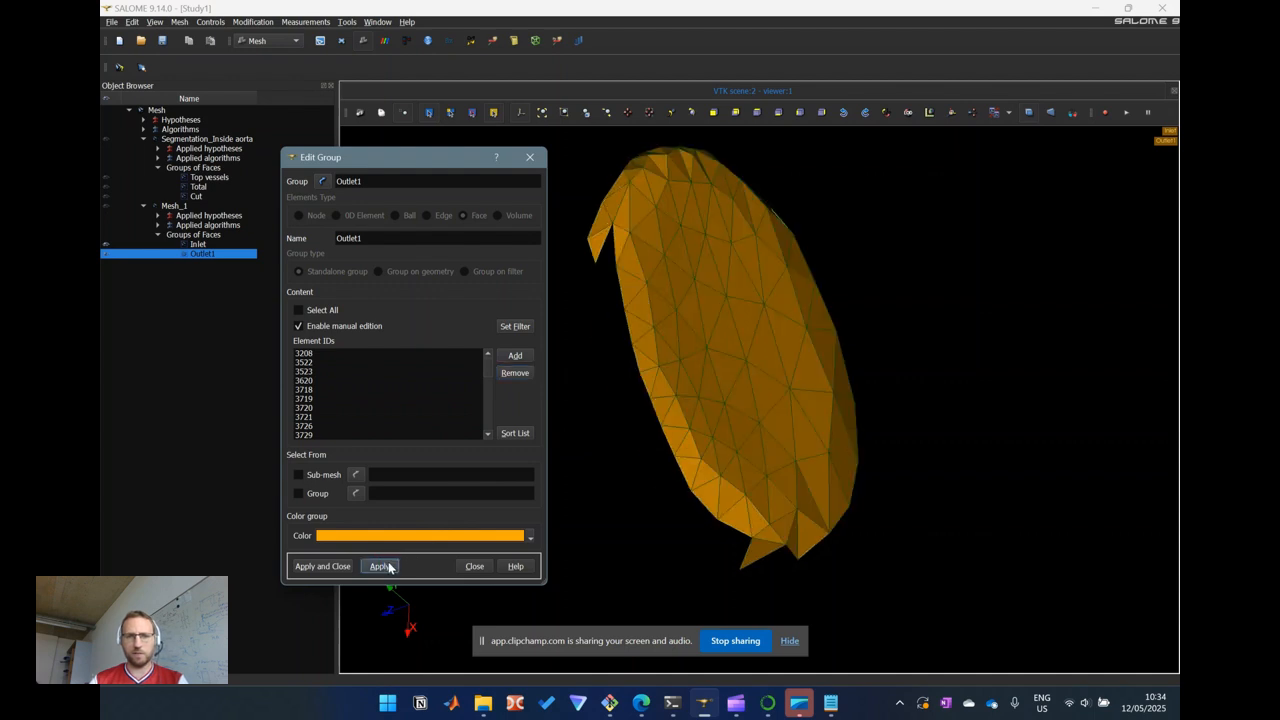
# Pick the strip of protruding wall faces near the cap's upper rim, remove them from Outlet1 and apply
pyautogui.click(600, 301)
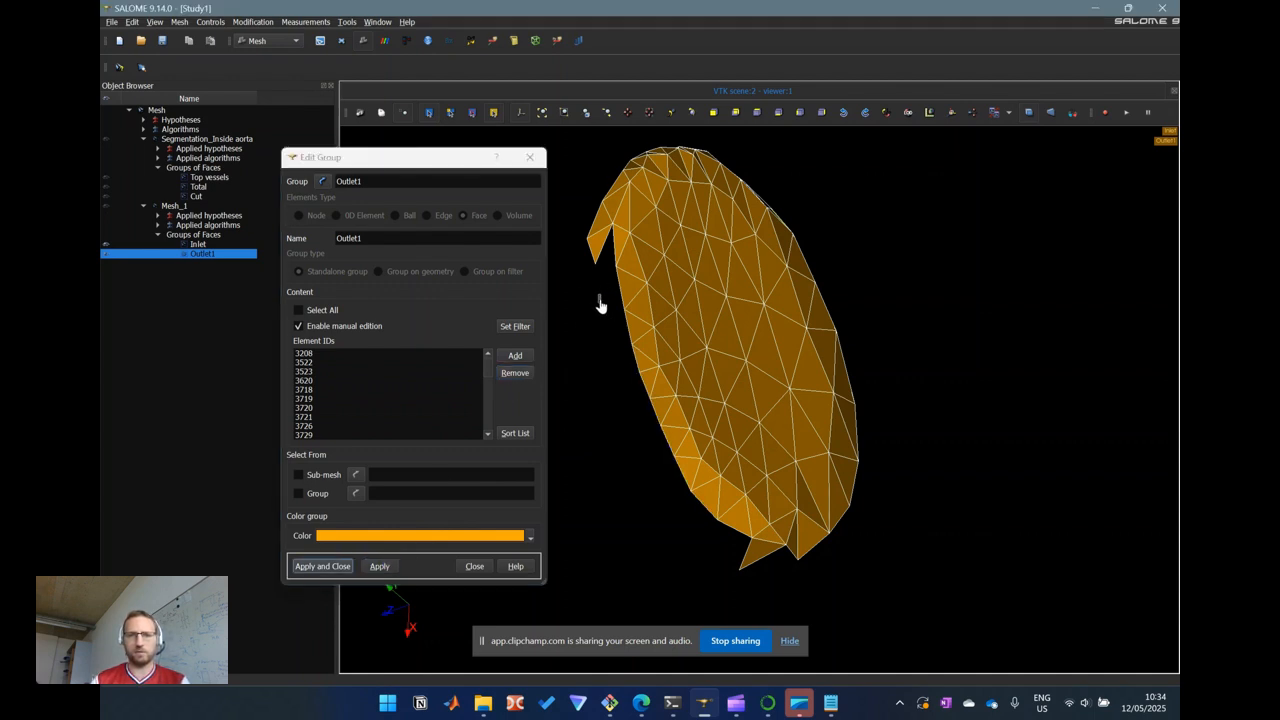
pyautogui.keyDown('ctrl'); pyautogui.moveTo(596, 292); pyautogui.dragTo(595, 290, button='right'); pyautogui.keyUp('ctrl')
pyautogui.moveTo(602, 292); pyautogui.dragTo(706, 447)
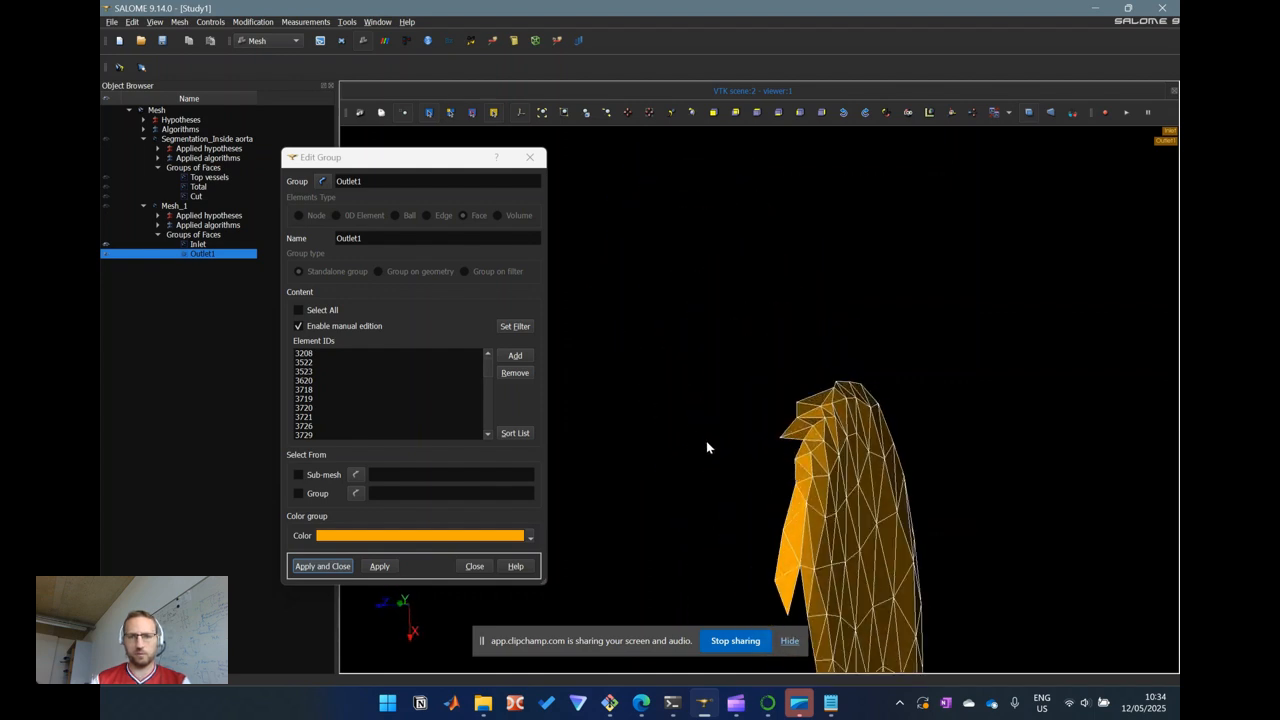
pyautogui.keyDown('shift'); pyautogui.click(789, 564); pyautogui.keyUp('shift')
pyautogui.keyDown('shift'); pyautogui.click(796, 530); pyautogui.keyUp('shift')
pyautogui.keyDown('shift'); pyautogui.click(798, 506); pyautogui.keyUp('shift')
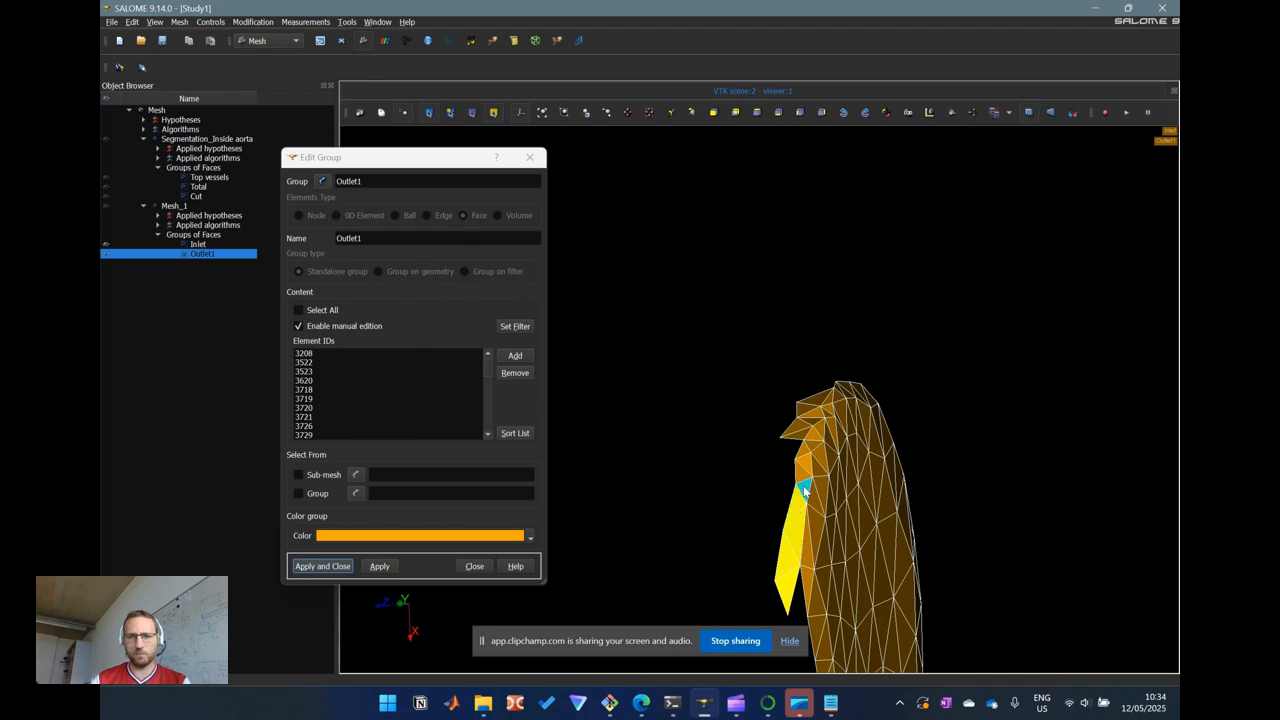
pyautogui.keyDown('shift'); pyautogui.click(801, 474); pyautogui.keyUp('shift')
pyautogui.keyDown('shift'); pyautogui.click(800, 455); pyautogui.keyUp('shift')
pyautogui.keyDown('shift'); pyautogui.click(803, 450); pyautogui.keyUp('shift')
pyautogui.keyDown('shift'); pyautogui.click(809, 440); pyautogui.keyUp('shift')
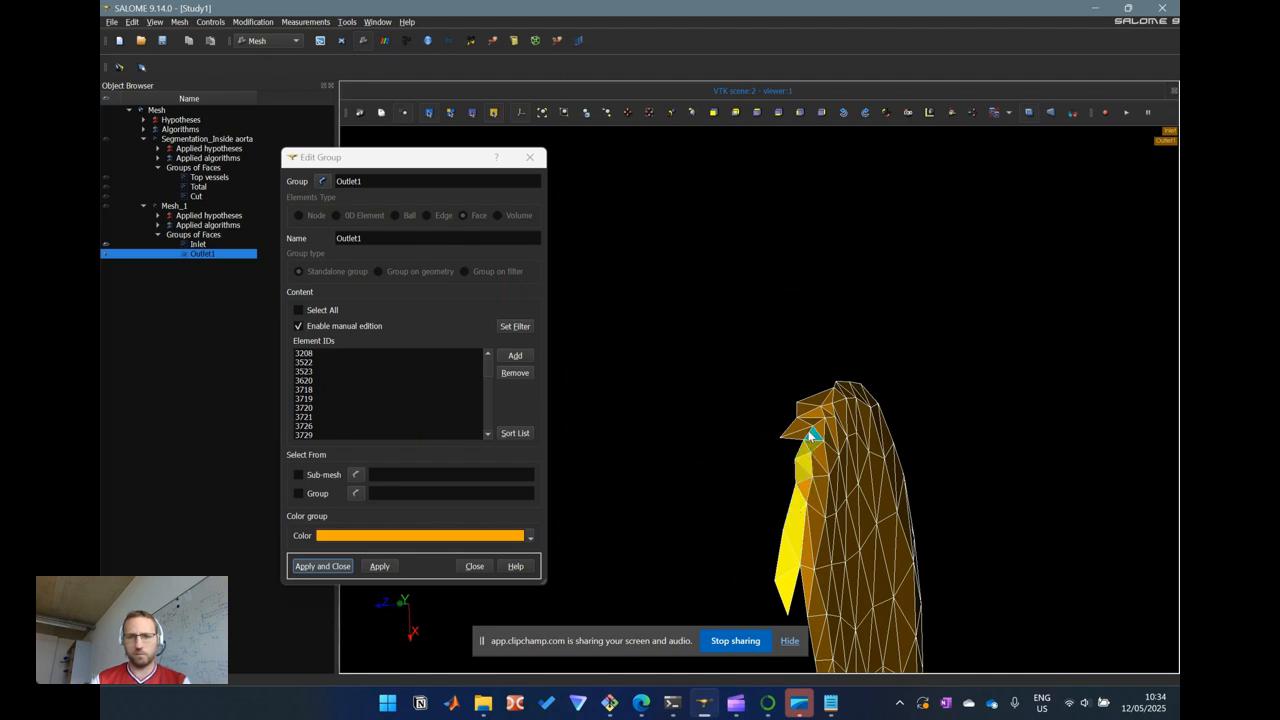
pyautogui.keyDown('shift'); pyautogui.click(801, 434); pyautogui.keyUp('shift')
pyautogui.click(516, 374)
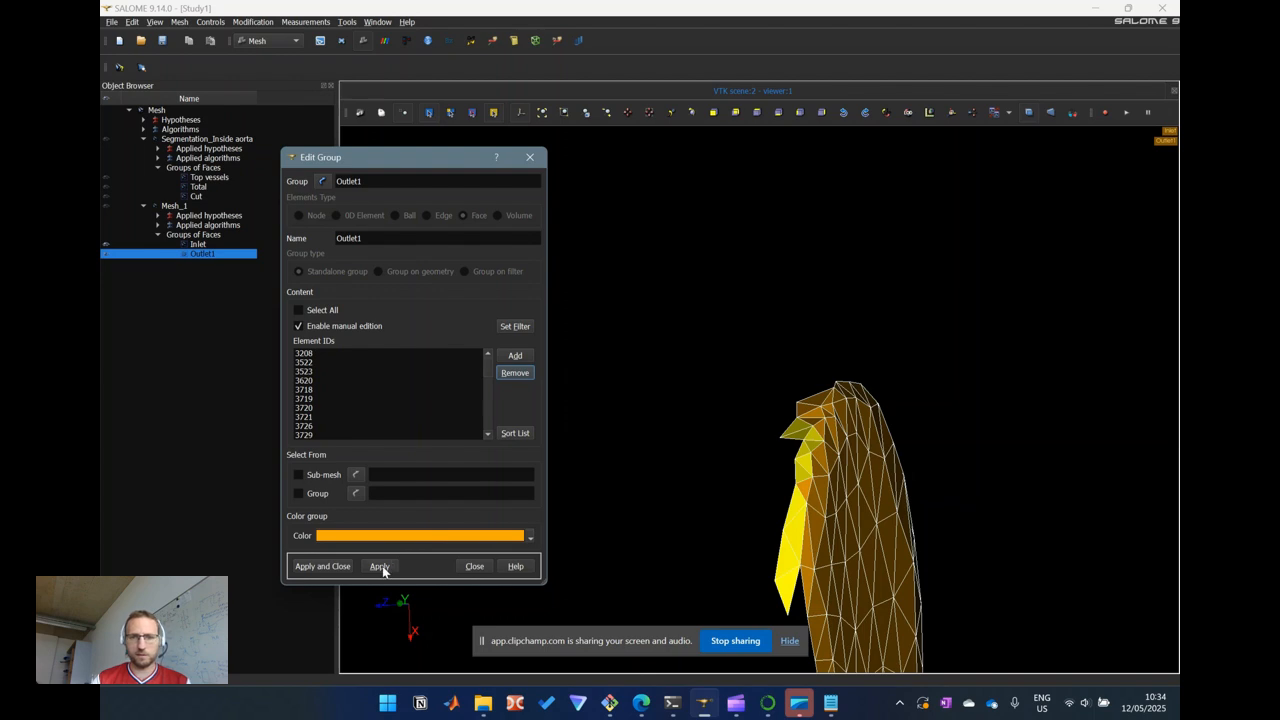
pyautogui.click(380, 567)
# Remove the single leftover face protruding from the rim from Outlet1 and apply
pyautogui.click(803, 488)
pyautogui.click(514, 373)
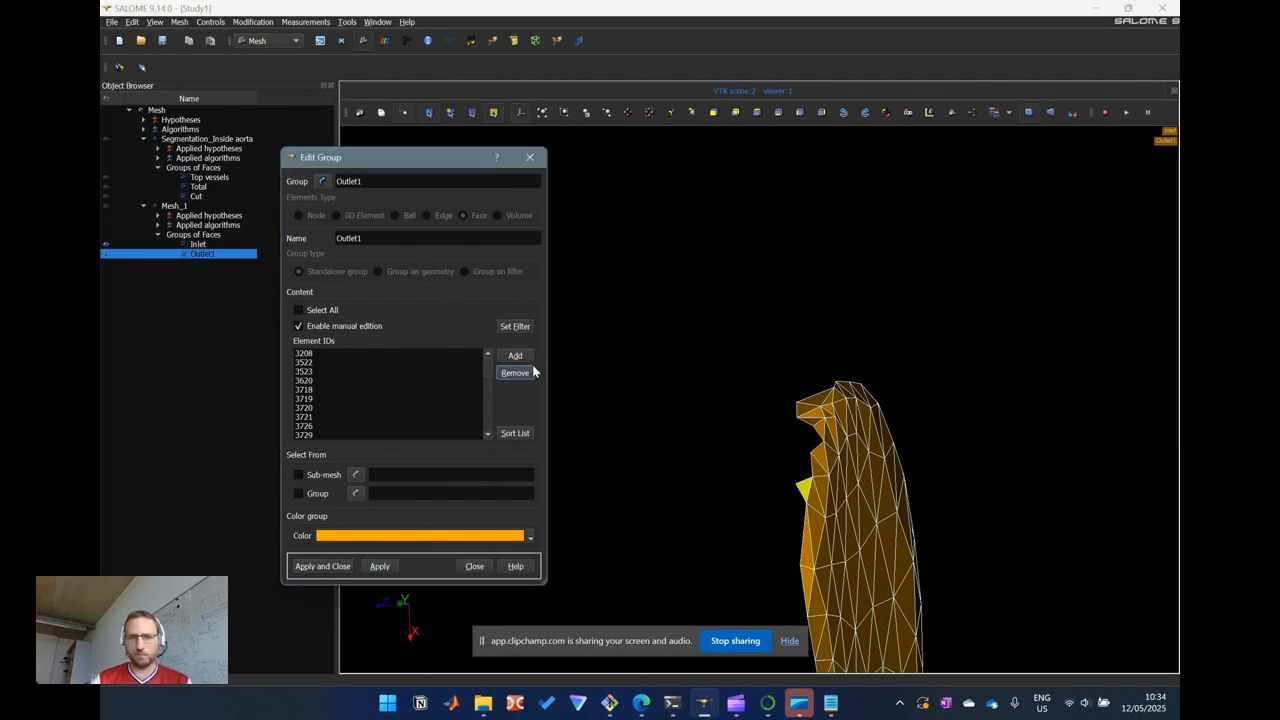
pyautogui.click(380, 567)
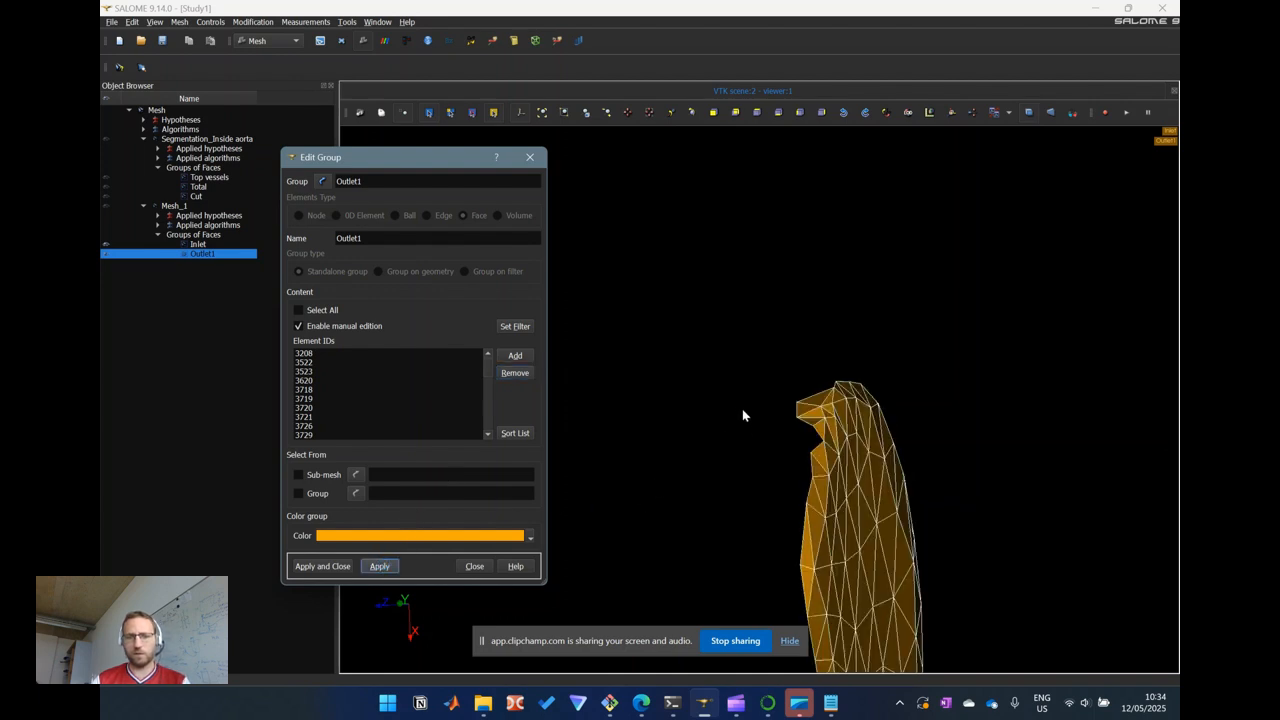
# Remove the cluster of wall faces sticking out midway along the cap's rim from Outlet1 and apply
pyautogui.keyDown('ctrl'); pyautogui.moveTo(731, 370); pyautogui.dragTo(746, 417, button='right'); pyautogui.keyUp('ctrl')
pyautogui.click(750, 456)
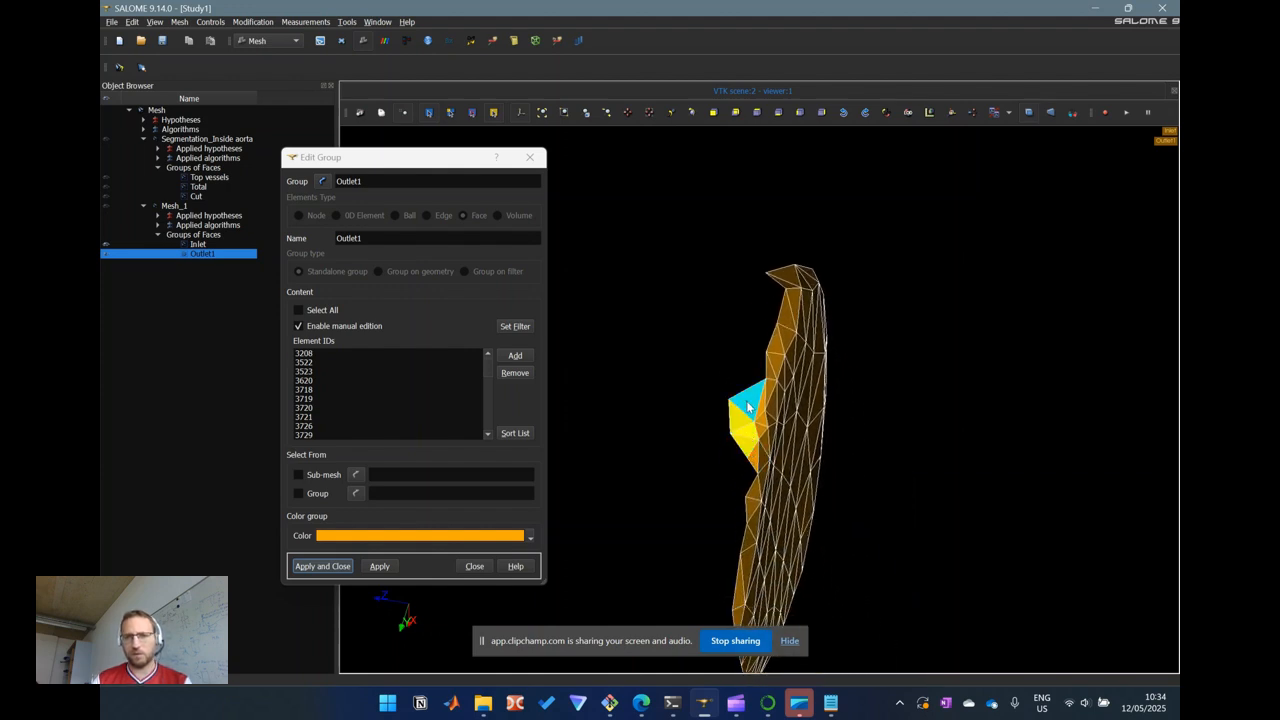
pyautogui.click(742, 415)
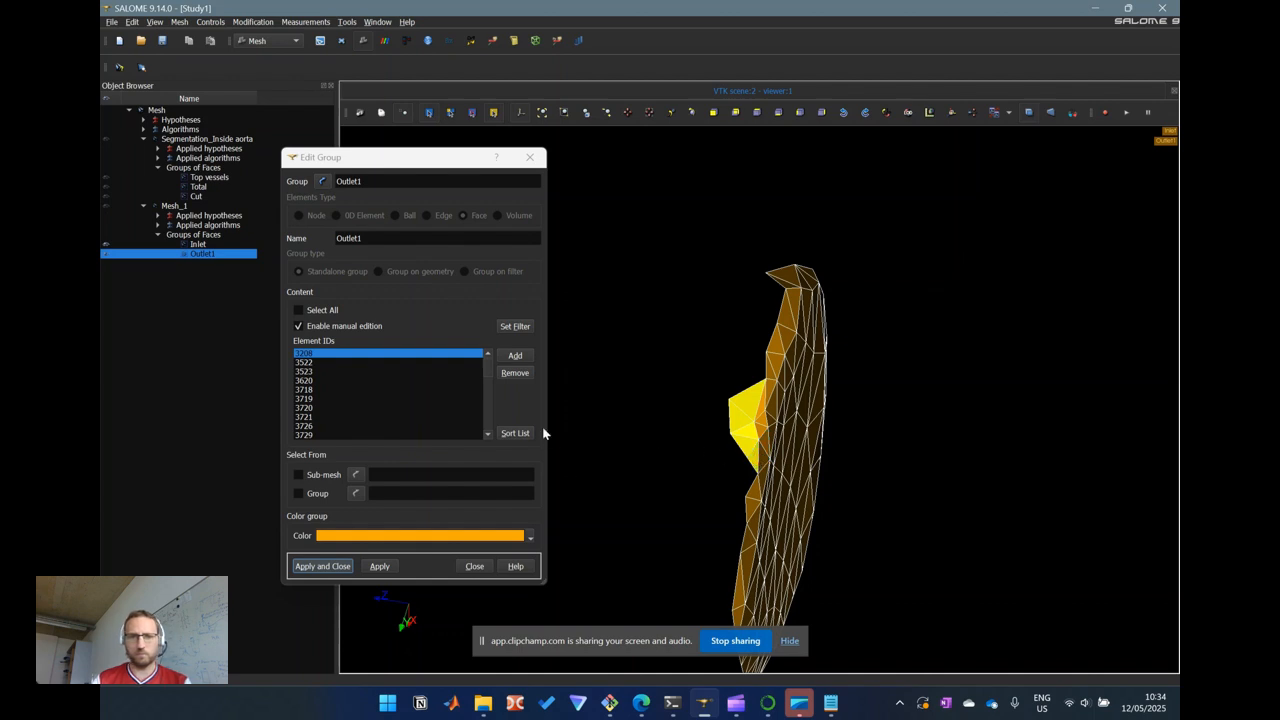
pyautogui.click(519, 373)
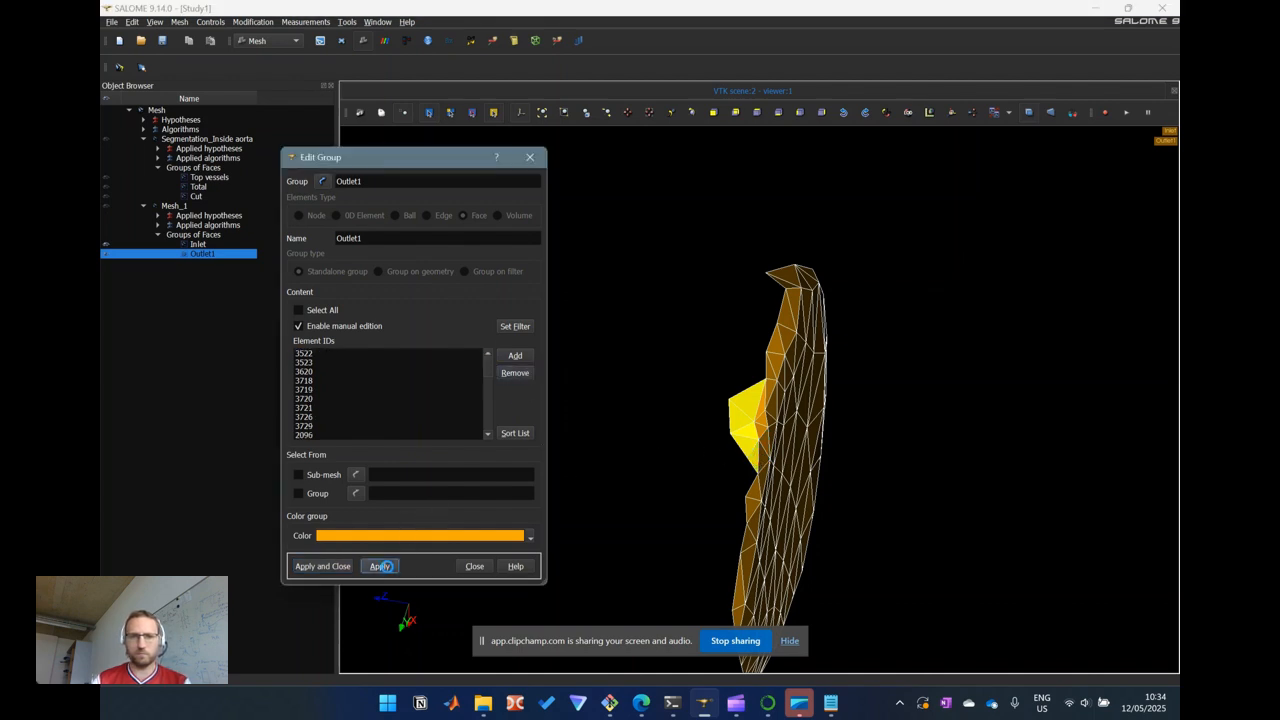
pyautogui.click(377, 566)
# Select the pair of adjacent faces still protruding from the rim, remove them from Outlet1 and apply
pyautogui.keyDown('ctrl'); pyautogui.moveTo(704, 321); pyautogui.dragTo(689, 395, button='right'); pyautogui.keyUp('ctrl')
pyautogui.click(749, 537)
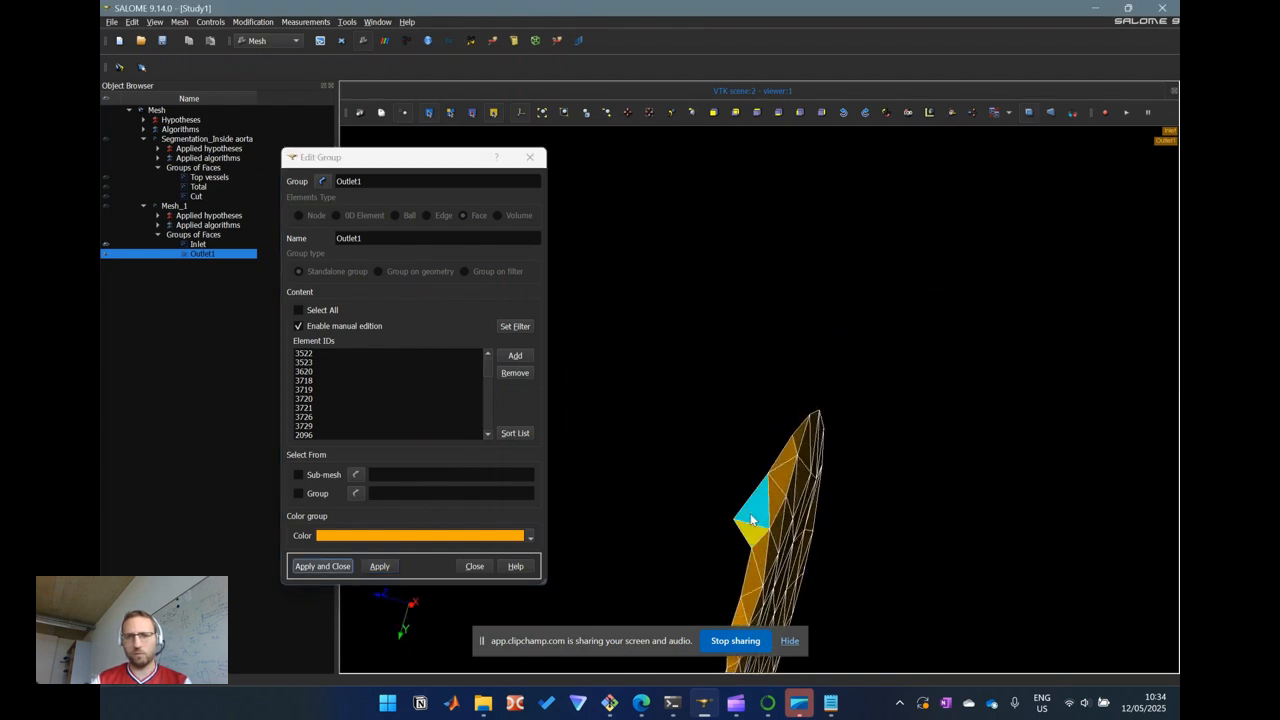
pyautogui.keyDown('shift'); pyautogui.click(772, 502); pyautogui.keyUp('shift')
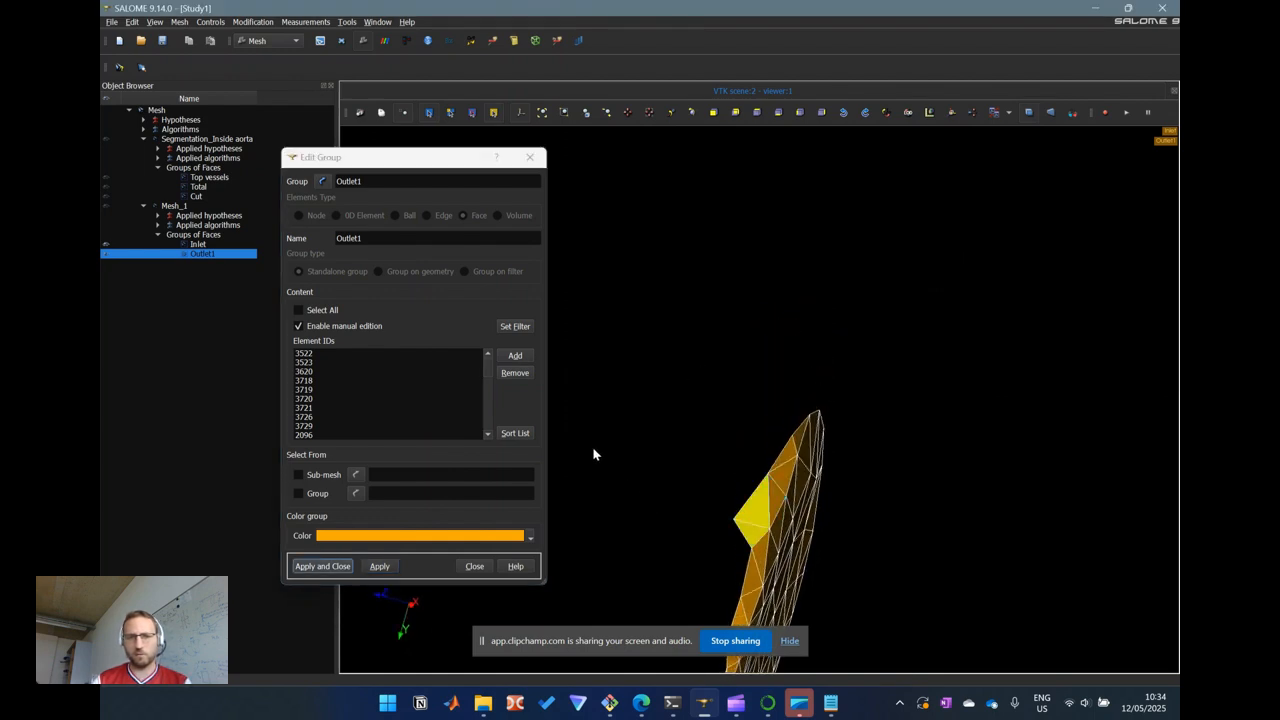
pyautogui.click(524, 372)
pyautogui.click(375, 565)
# Remove the last protruding triangle near the cap's tip from Outlet1, apply the change and close the group editor
pyautogui.click(724, 417)
pyautogui.moveTo(724, 417)
pyautogui.keyDown('ctrl'); pyautogui.mouseDown()
pyautogui.moveTo(709, 437)
pyautogui.moveTo(718, 397)
pyautogui.mouseUp(); pyautogui.keyUp('ctrl')
pyautogui.keyDown('ctrl'); pyautogui.moveTo(718, 397); pyautogui.dragTo(716, 501, button='right'); pyautogui.keyUp('ctrl')
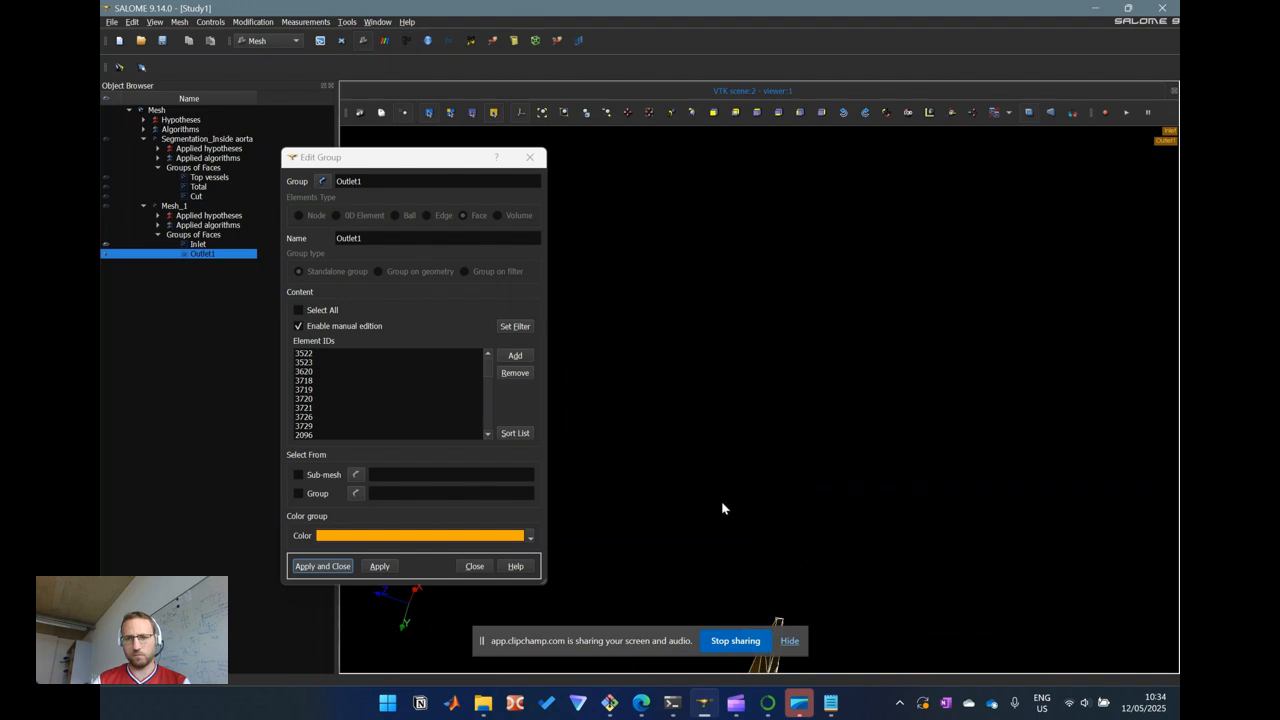
pyautogui.keyDown('ctrl'); pyautogui.moveTo(781, 569); pyautogui.dragTo(856, 323, button='middle'); pyautogui.keyUp('ctrl')
pyautogui.moveTo(722, 387); pyautogui.dragTo(798, 378)
pyautogui.keyDown('ctrl'); pyautogui.moveTo(735, 461); pyautogui.dragTo(798, 438, button='right'); pyautogui.keyUp('ctrl')
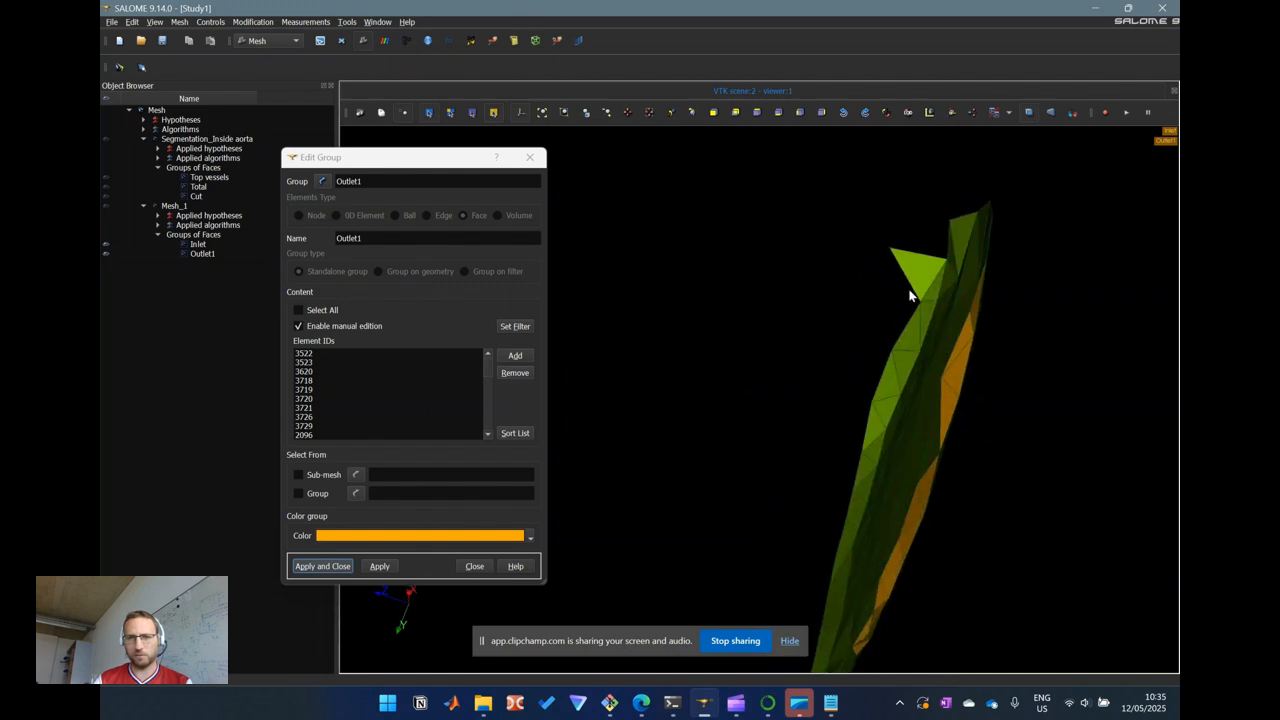
pyautogui.click(909, 276)
pyautogui.click(517, 373)
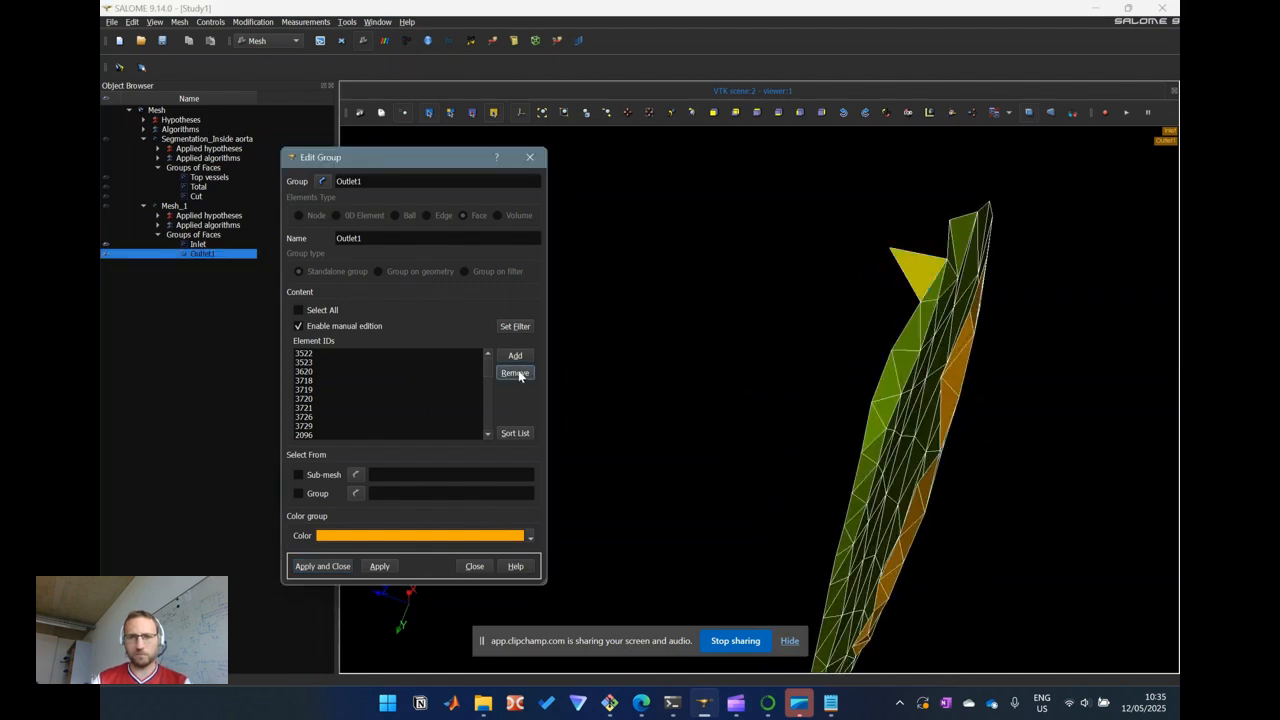
pyautogui.click(386, 567)
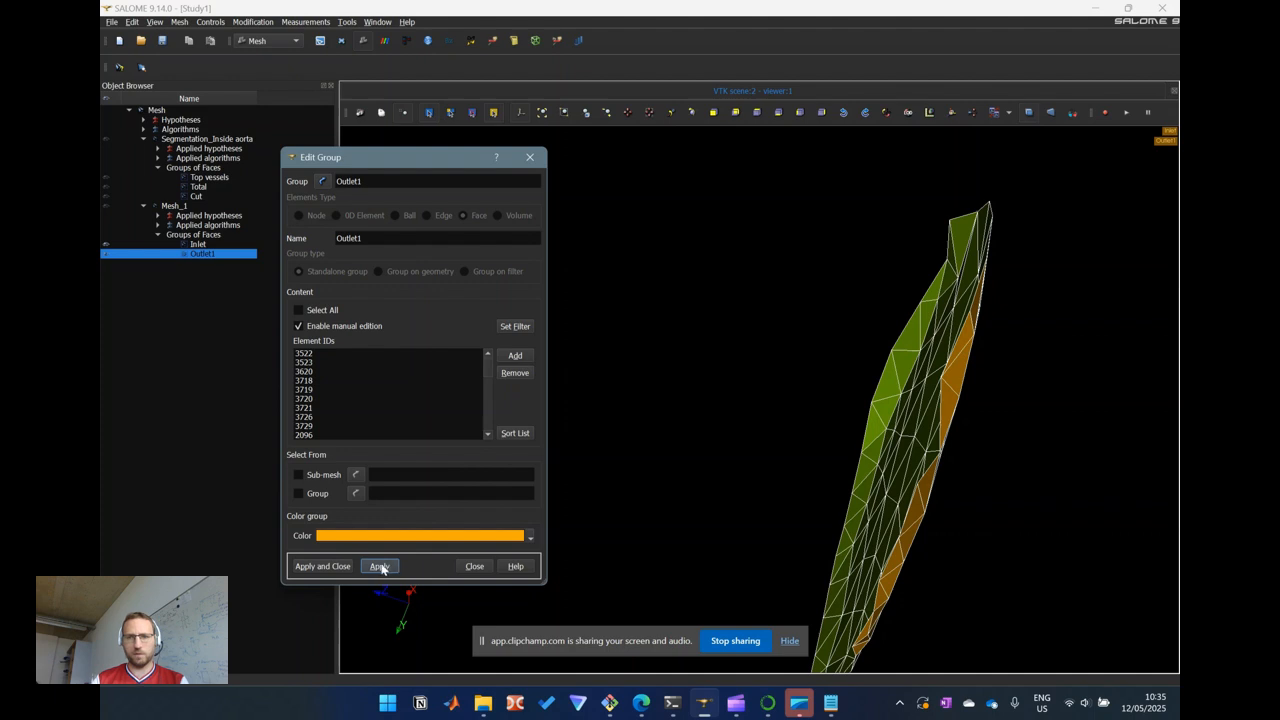
pyautogui.click(315, 567)
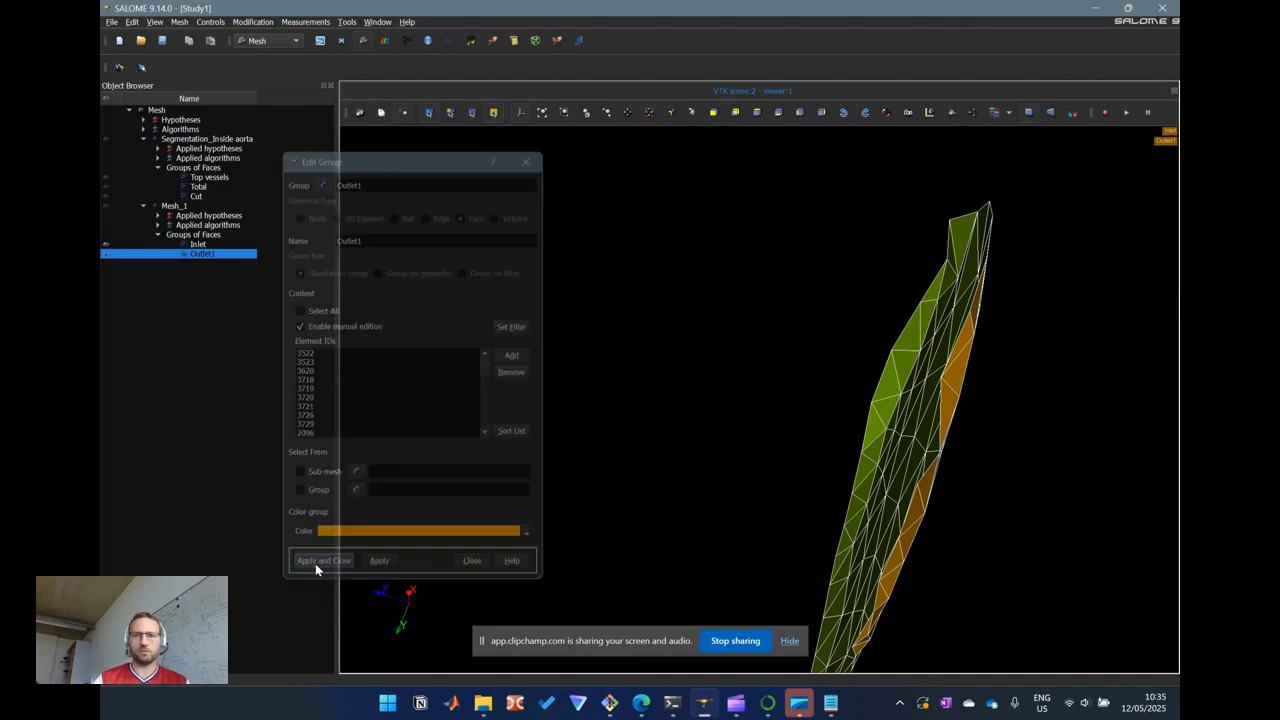
# Check the cleaned groups from a distance, hide Inlet and Outlet1, and select Mesh_1
pyautogui.click(760, 415)
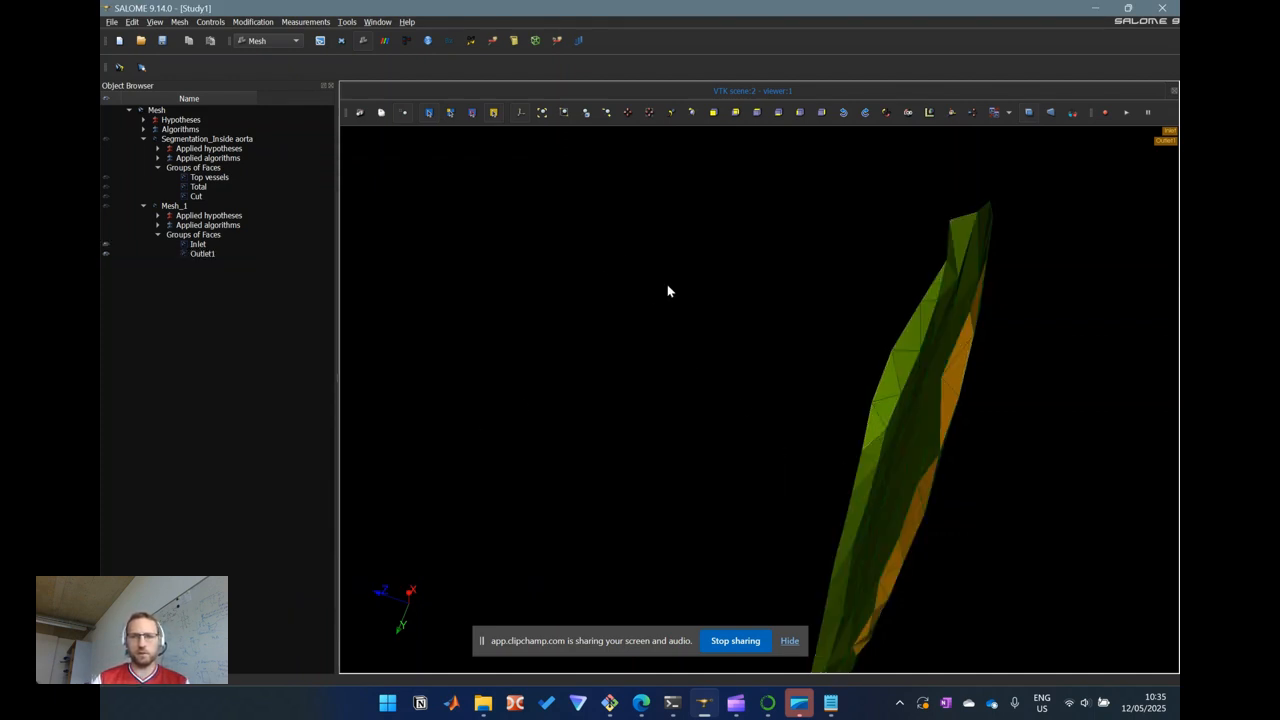
pyautogui.moveTo(764, 420); pyautogui.dragTo(889, 228)
pyautogui.moveTo(833, 340); pyautogui.dragTo(834, 489)
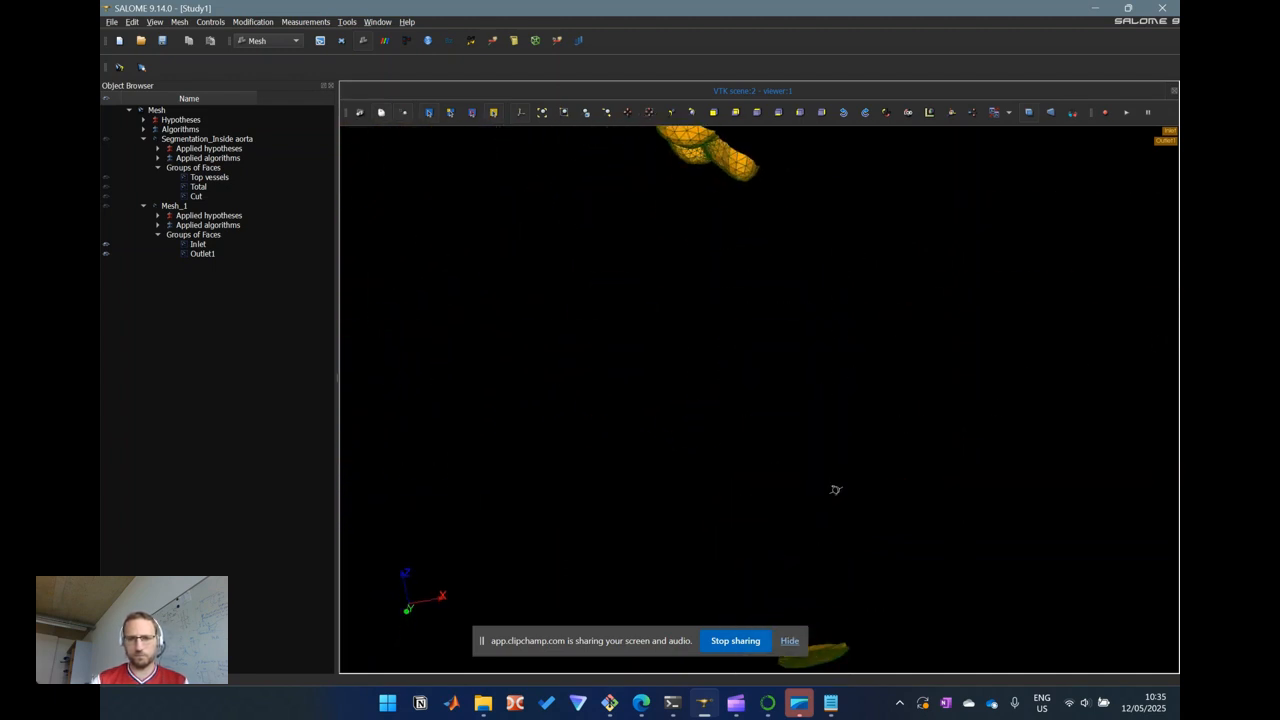
pyautogui.moveTo(766, 249); pyautogui.dragTo(751, 380)
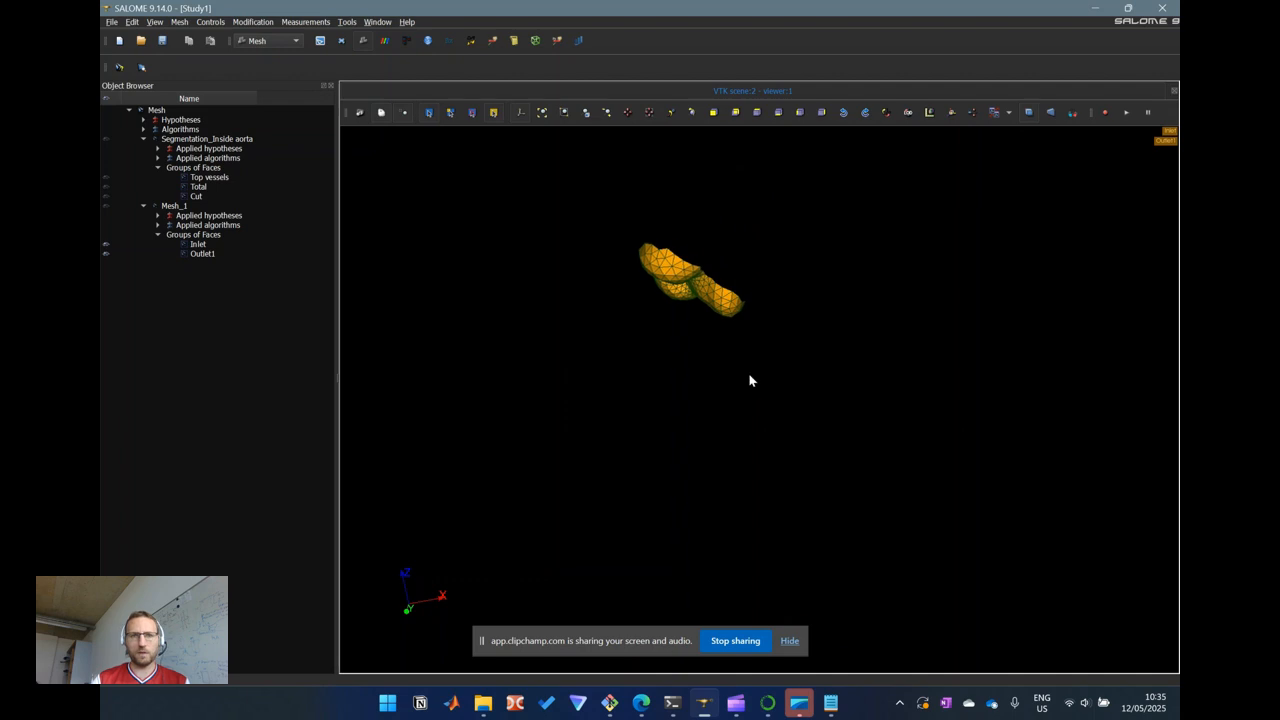
pyautogui.click(175, 206)
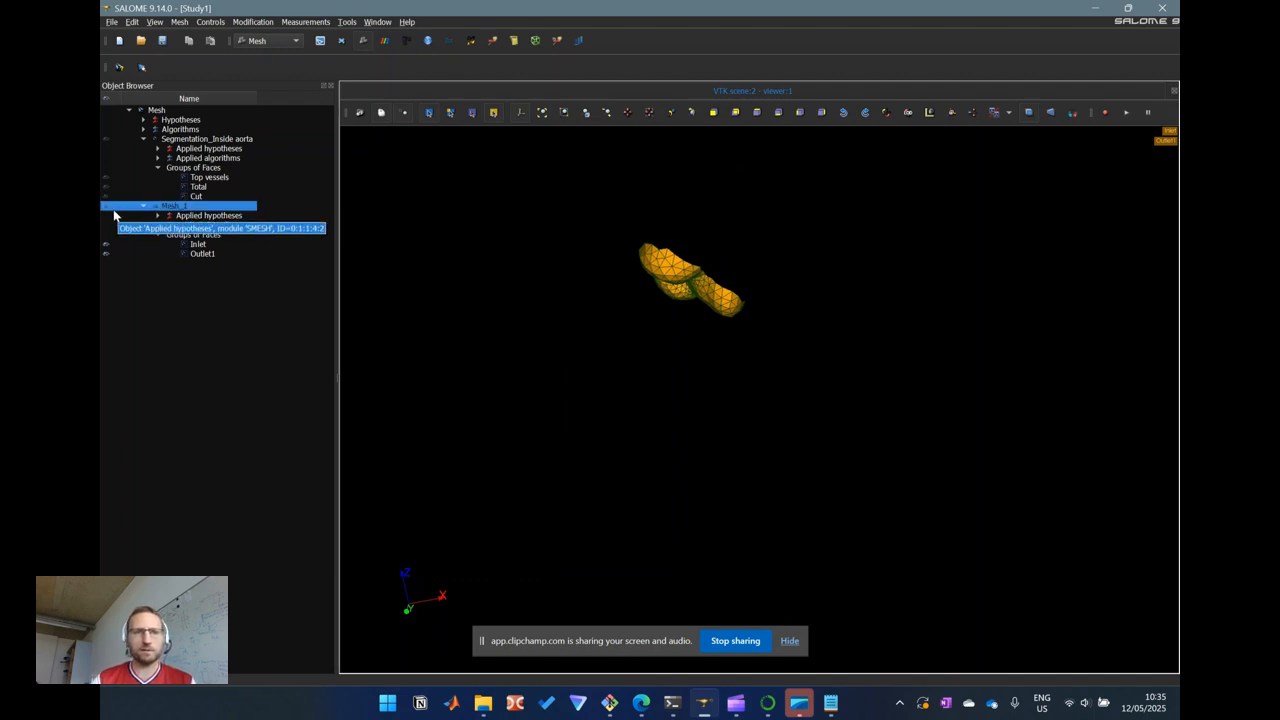
pyautogui.click(104, 244)
pyautogui.click(107, 253)
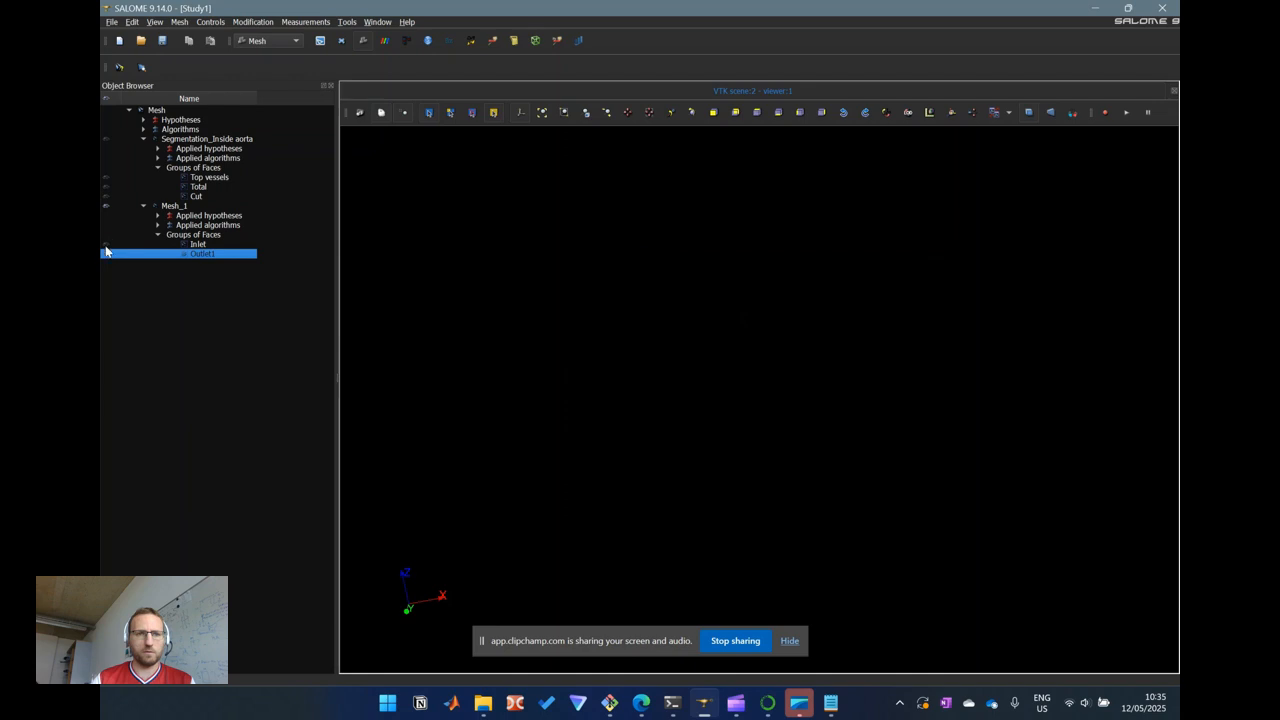
pyautogui.click(192, 209)
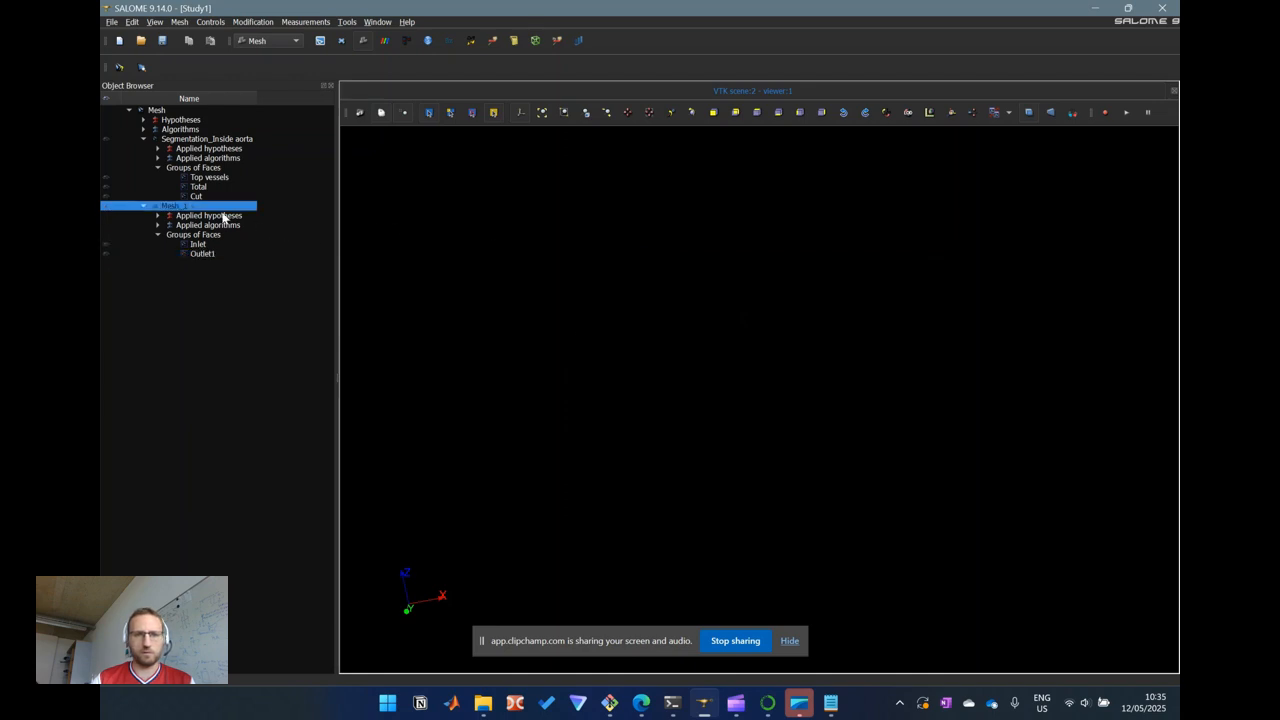
# Open clipping for Mesh_1, shift the X-Y plane to distance 0.17 and enable automatic applying
pyautogui.rightClick(691, 392)
pyautogui.click(745, 628)
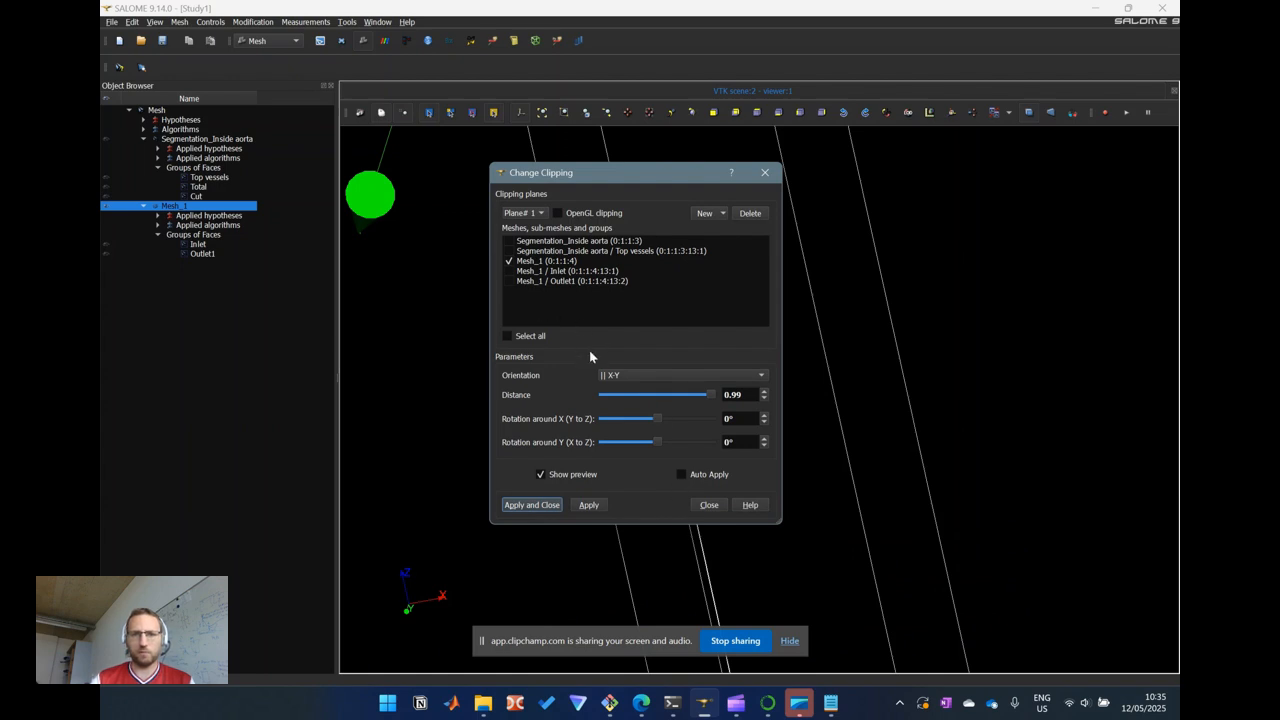
pyautogui.moveTo(627, 176); pyautogui.dragTo(316, 258)
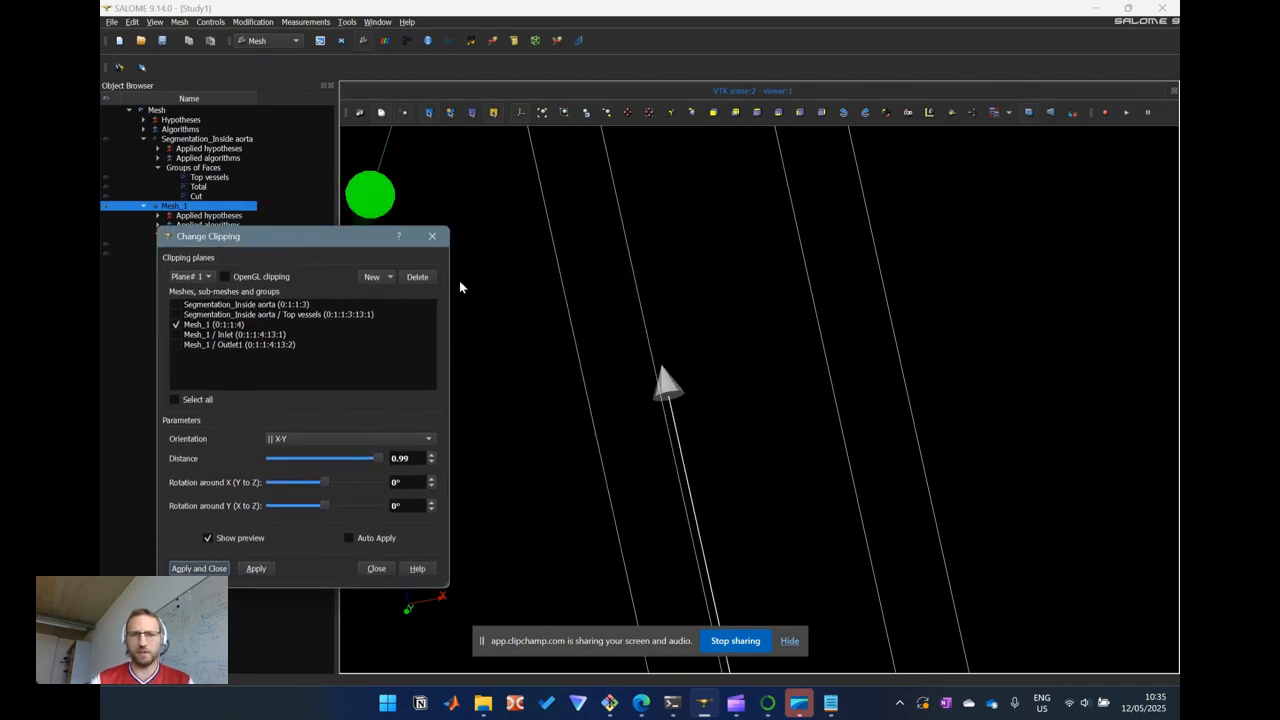
pyautogui.keyDown('ctrl'); pyautogui.moveTo(811, 532); pyautogui.dragTo(762, 408, button='right'); pyautogui.keyUp('ctrl')
pyautogui.moveTo(803, 528); pyautogui.dragTo(625, 73)
pyautogui.keyDown('ctrl'); pyautogui.moveTo(843, 329); pyautogui.dragTo(1023, 456, button='right'); pyautogui.keyUp('ctrl')
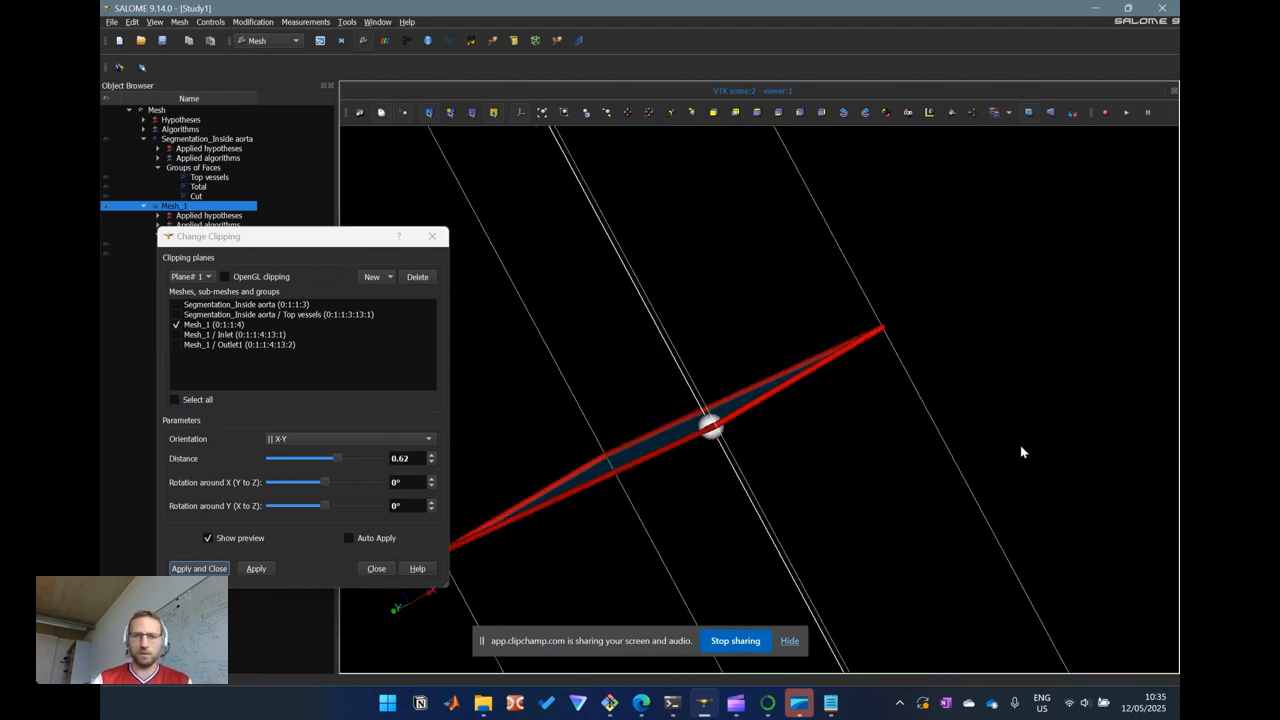
pyautogui.scroll(-3, 1012, 424)
pyautogui.moveTo(763, 440); pyautogui.dragTo(608, 155)
pyautogui.click(349, 539)
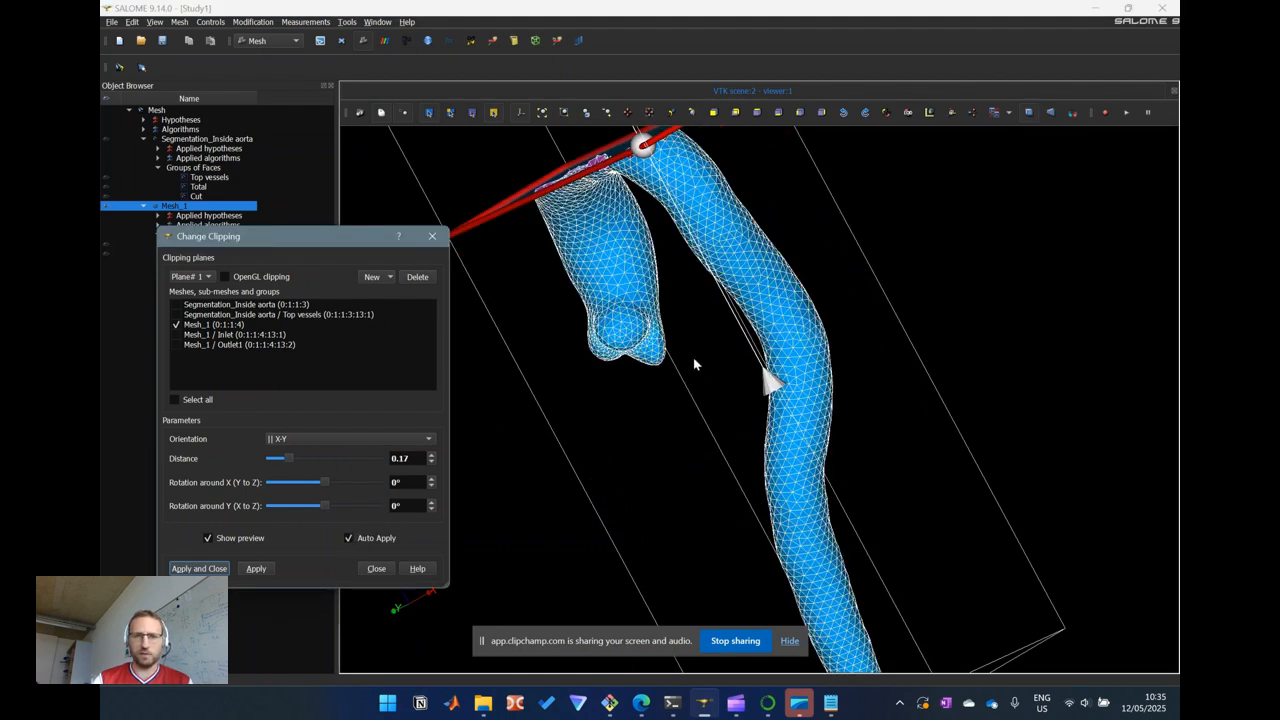
# Flip the clipping plane to about -131° around X and -10° around Y, with the distance at about 0.29
pyautogui.keyDown('ctrl'); pyautogui.moveTo(852, 196); pyautogui.dragTo(755, 372, button='right'); pyautogui.keyUp('ctrl')
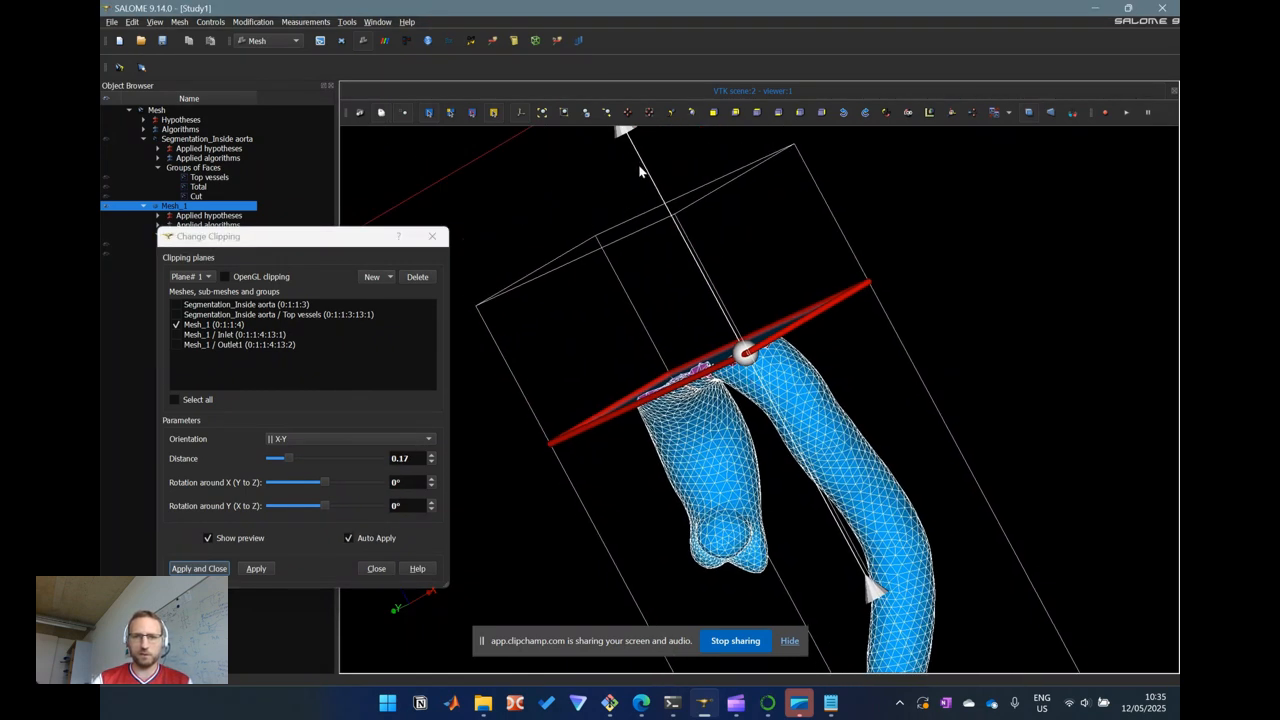
pyautogui.moveTo(631, 144); pyautogui.dragTo(632, 282)
pyautogui.moveTo(688, 433); pyautogui.dragTo(804, 710)
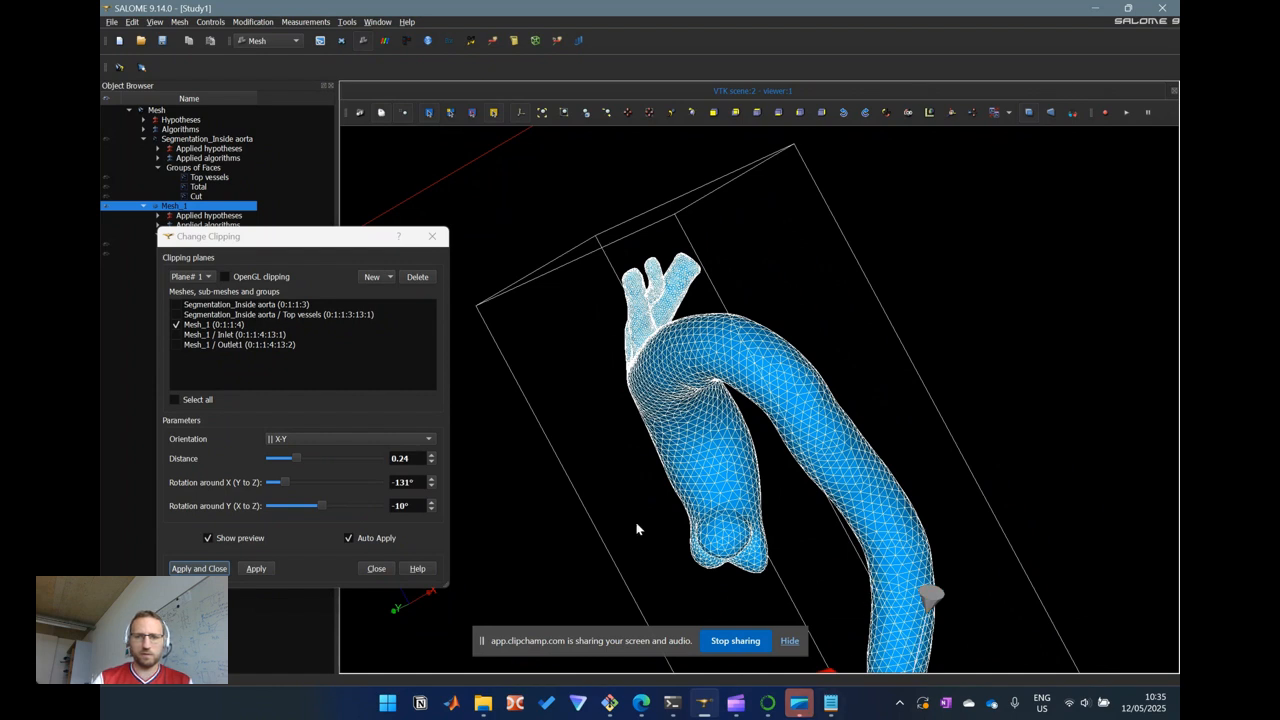
pyautogui.keyDown('ctrl'); pyautogui.moveTo(587, 522); pyautogui.dragTo(564, 422, button='middle'); pyautogui.keyUp('ctrl')
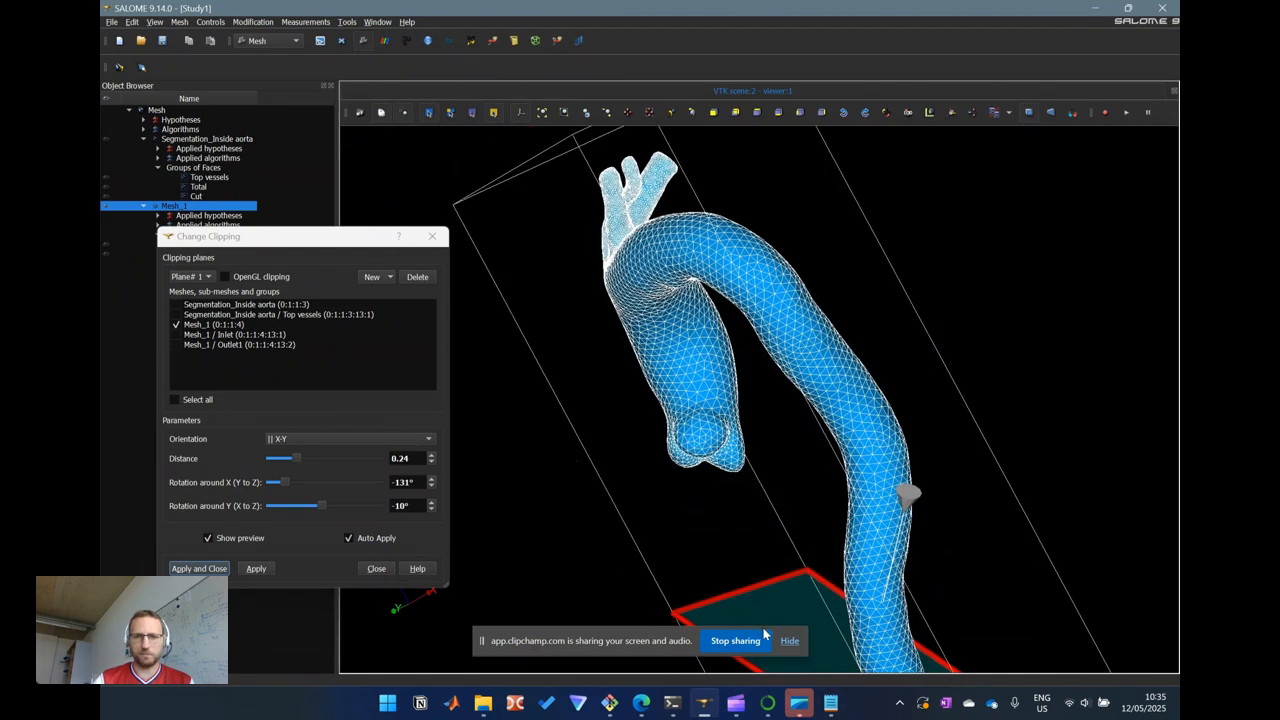
pyautogui.moveTo(764, 629); pyautogui.dragTo(694, 500)
pyautogui.moveTo(776, 590); pyautogui.dragTo(695, 432)
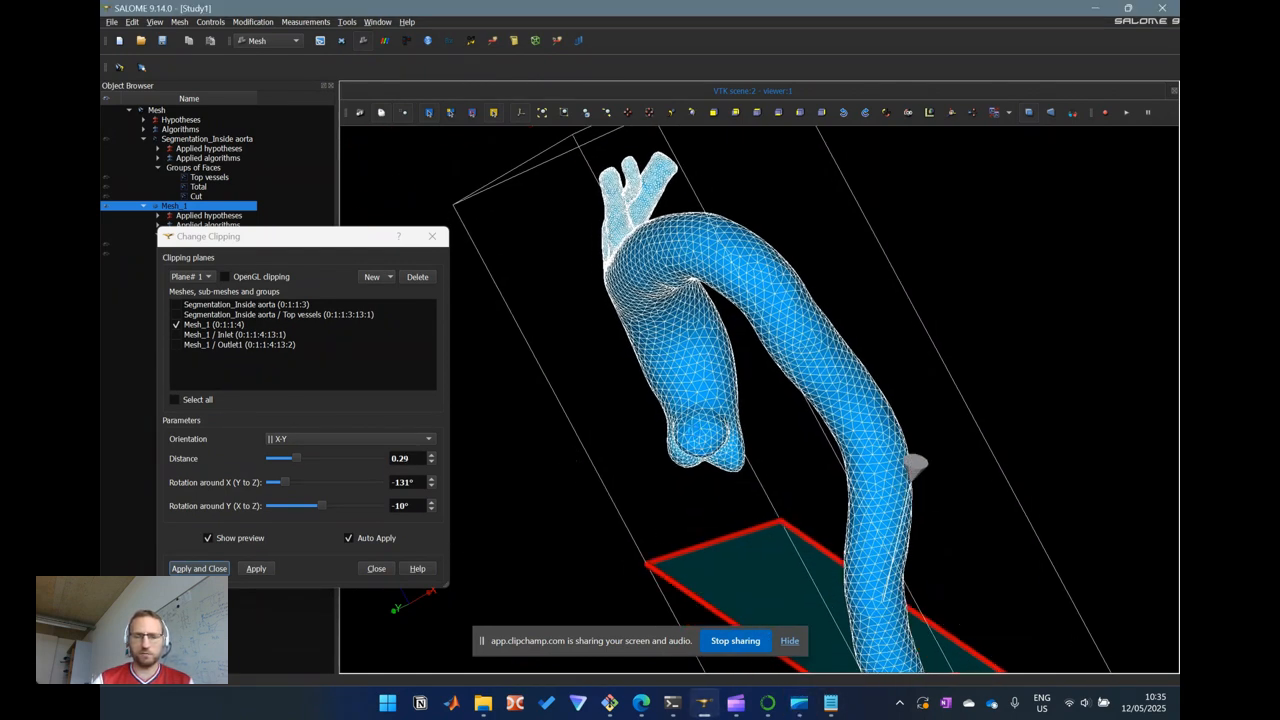
# Move the clipping plane up to the aortic arch at distance 0.85, rotated about -157° around X and -4° around Y
pyautogui.moveTo(814, 545); pyautogui.dragTo(664, 184)
pyautogui.moveTo(975, 232); pyautogui.dragTo(839, 184)
pyautogui.moveTo(684, 398); pyautogui.dragTo(652, 195)
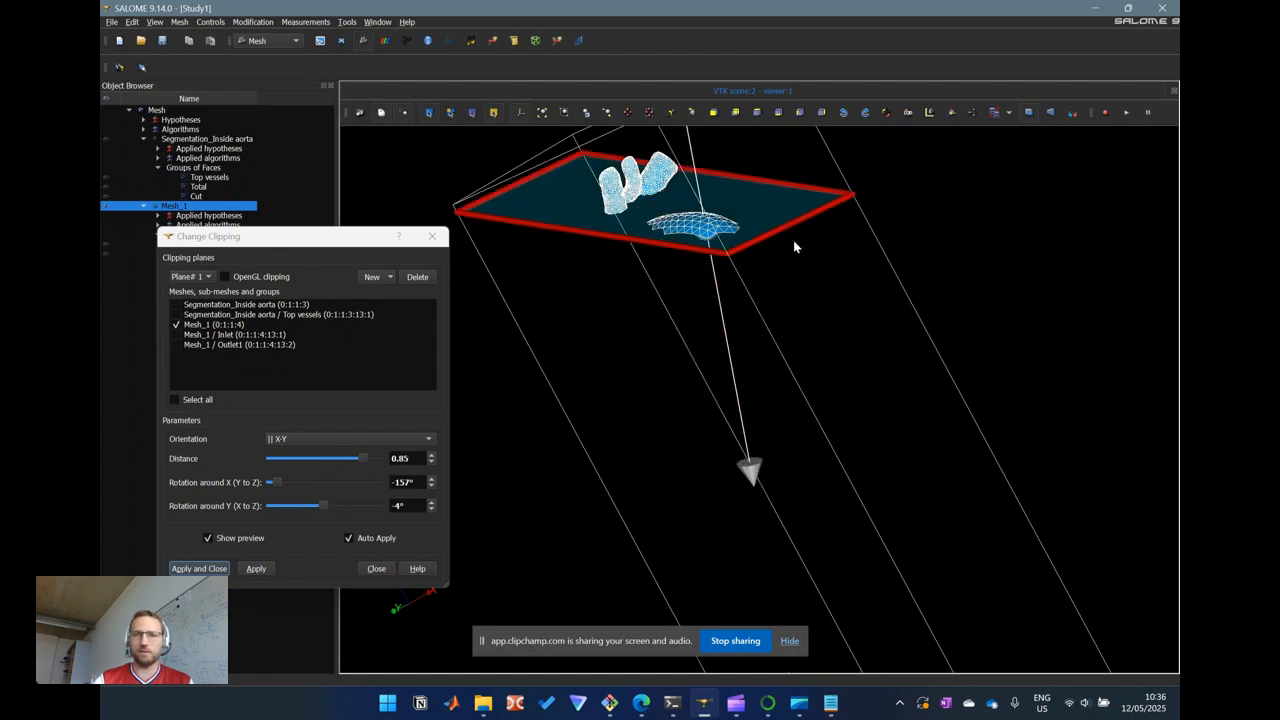
# Raise the clipping plane to distance 0.9 so the arch is cut away and only the top vessel ends remain
pyautogui.keyDown('ctrl'); pyautogui.moveTo(843, 246); pyautogui.dragTo(937, 415, button='right'); pyautogui.keyUp('ctrl')
pyautogui.scroll(5, 746, 476)
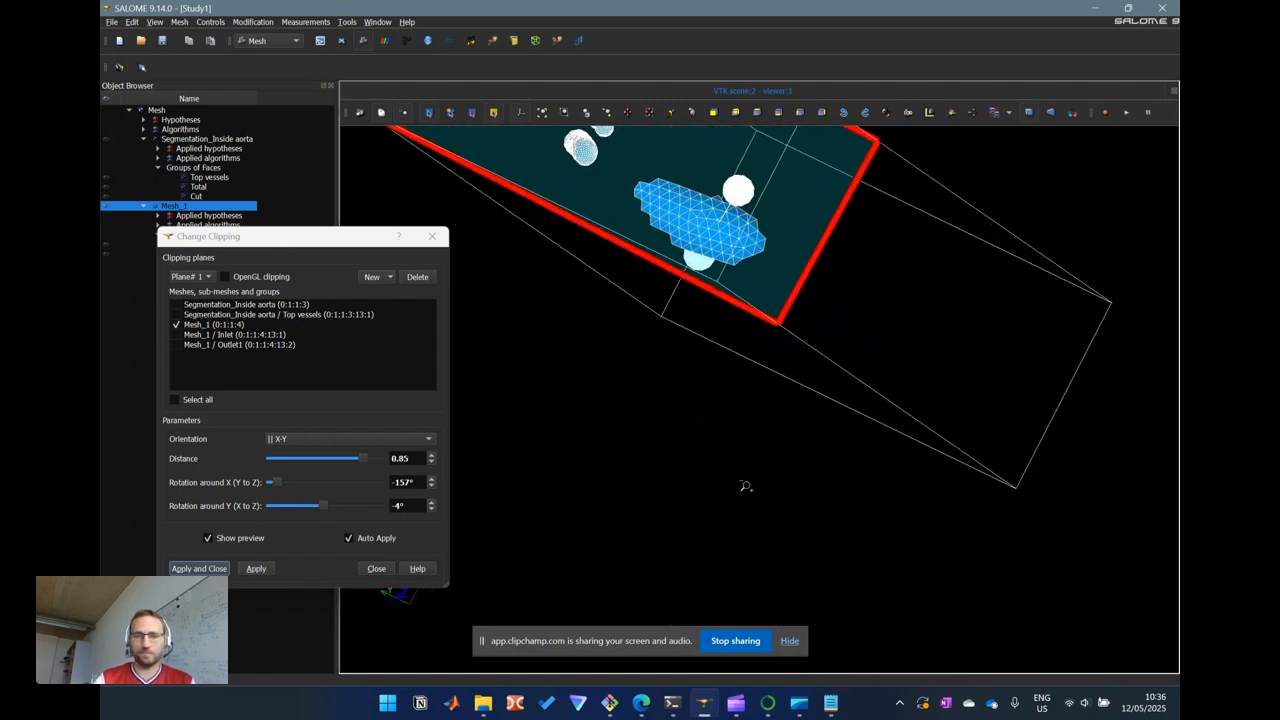
pyautogui.keyDown('ctrl'); pyautogui.moveTo(731, 470); pyautogui.dragTo(910, 540, button='middle'); pyautogui.keyUp('ctrl')
pyautogui.keyDown('ctrl'); pyautogui.moveTo(835, 524); pyautogui.dragTo(905, 363, button='right'); pyautogui.keyUp('ctrl')
pyautogui.moveTo(911, 335); pyautogui.dragTo(915, 327)
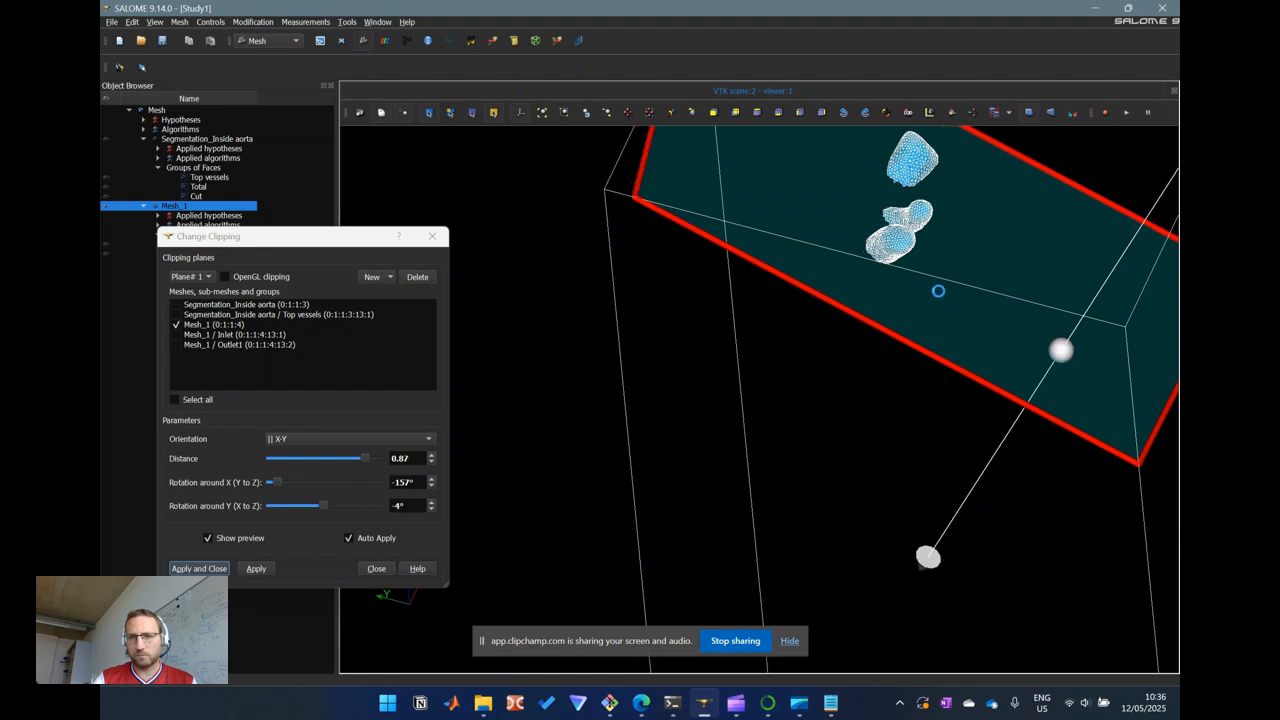
pyautogui.moveTo(951, 283); pyautogui.dragTo(985, 236)
pyautogui.keyDown('ctrl'); pyautogui.moveTo(898, 388); pyautogui.dragTo(1007, 290, button='right'); pyautogui.keyUp('ctrl')
pyautogui.scroll(1, 897, 392)
pyautogui.scroll(2, 897, 392)
pyautogui.keyDown('ctrl'); pyautogui.moveTo(963, 380); pyautogui.dragTo(682, 503, button='middle'); pyautogui.keyUp('ctrl')
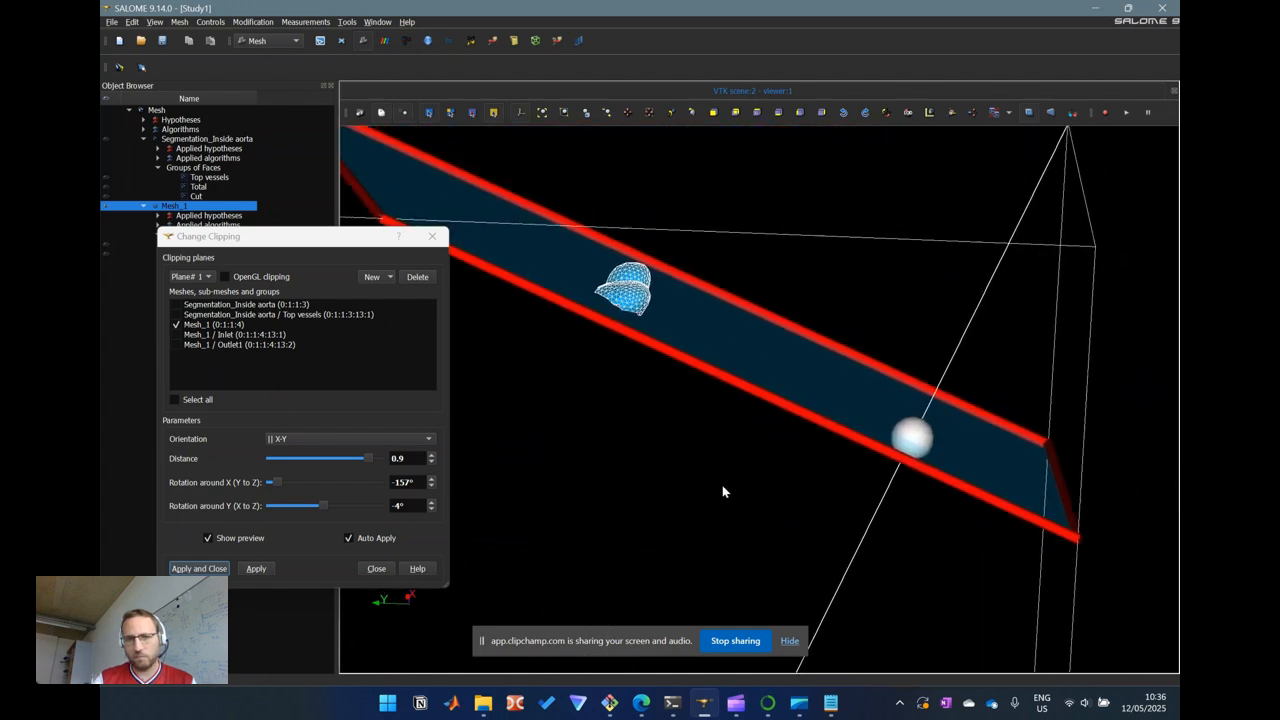
# Align the clipping plane just below the three vessel ends at distance 0.94, rotated -173° around X and -10° around Y, and apply the clipping
pyautogui.moveTo(765, 374)
pyautogui.mouseDown()
pyautogui.moveTo(749, 409)
pyautogui.moveTo(754, 366)
pyautogui.mouseUp()
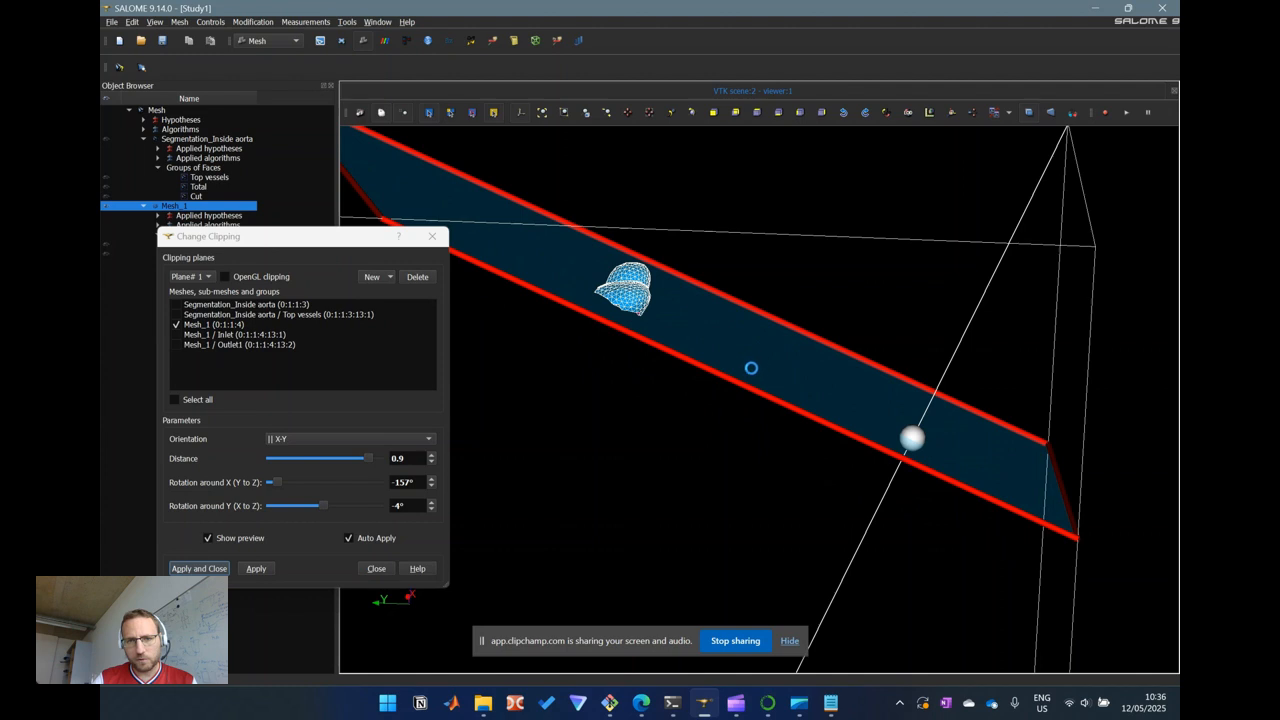
pyautogui.scroll(-3, 782, 464)
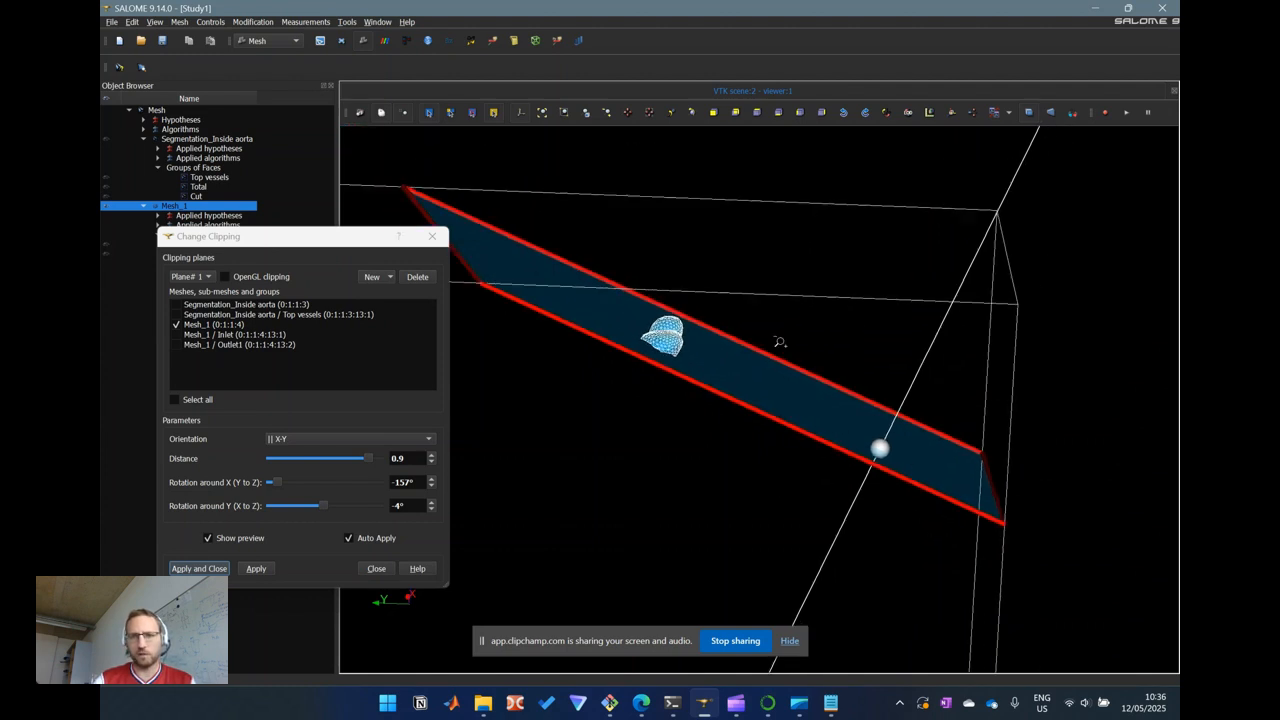
pyautogui.scroll(-2, 1064, 225)
pyautogui.moveTo(1045, 156); pyautogui.dragTo(872, 86)
pyautogui.scroll(4, 852, 376)
pyautogui.keyDown('ctrl'); pyautogui.moveTo(790, 434); pyautogui.dragTo(779, 584, button='right'); pyautogui.keyUp('ctrl')
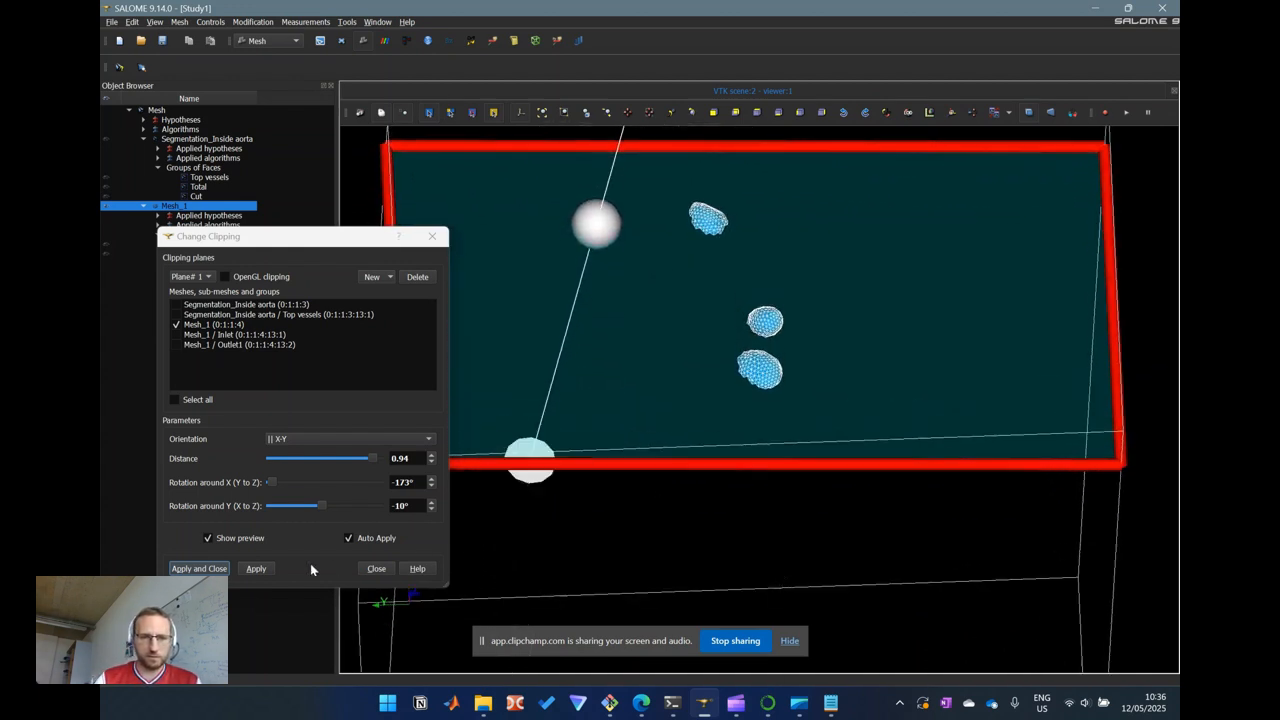
pyautogui.click(227, 567)
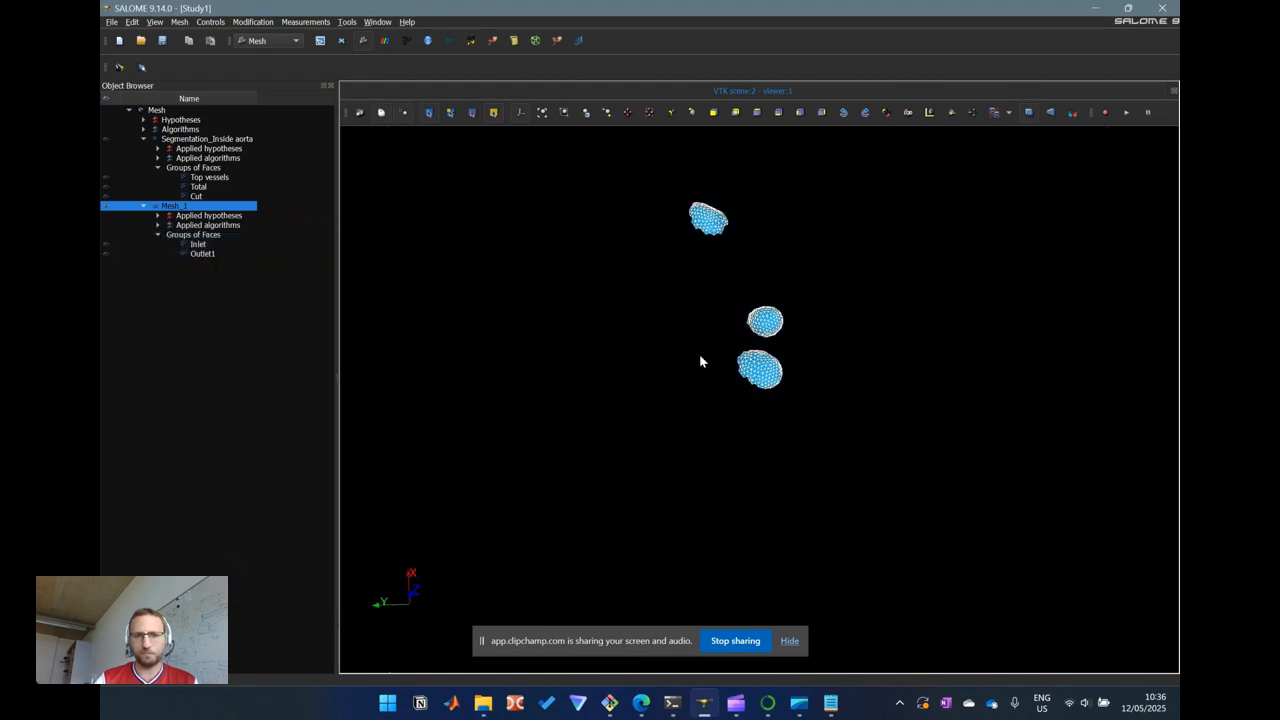
pyautogui.rightClick(247, 211)
pyautogui.click(276, 227)
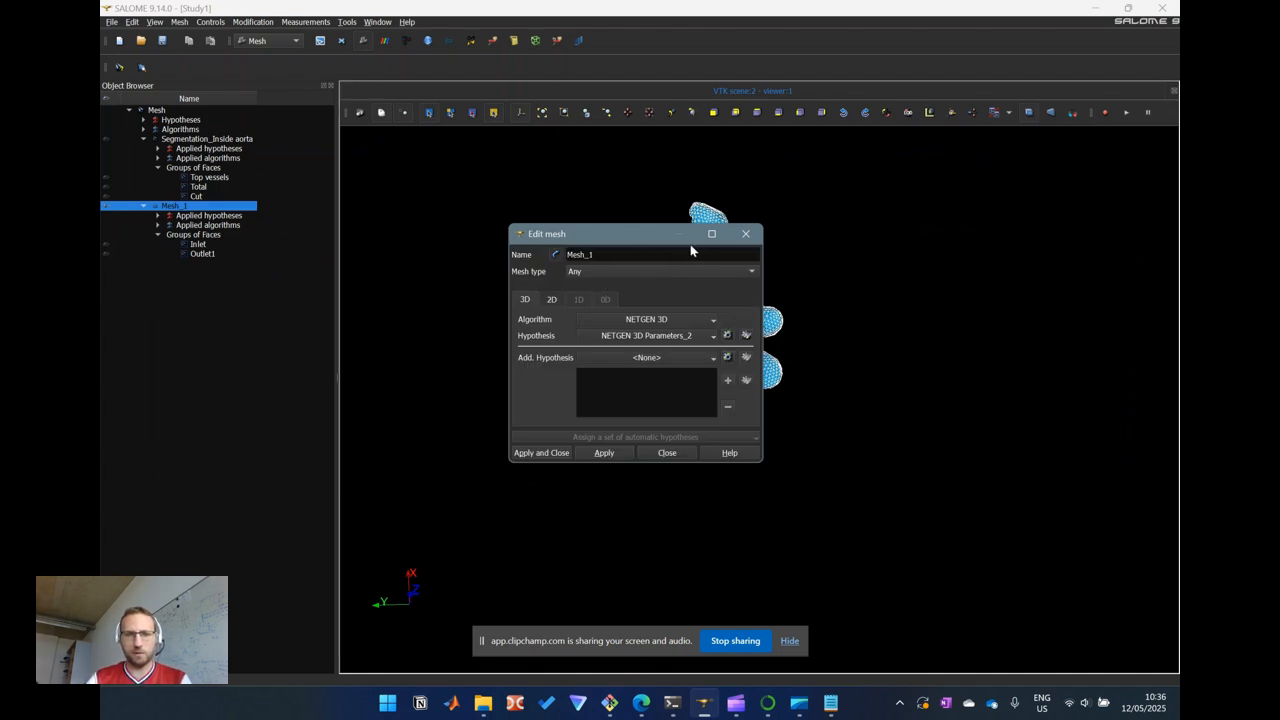
pyautogui.click(745, 233)
# Start a standalone face group named Outflow2 on Mesh_1 with manual edition enabled
pyautogui.rightClick(252, 206)
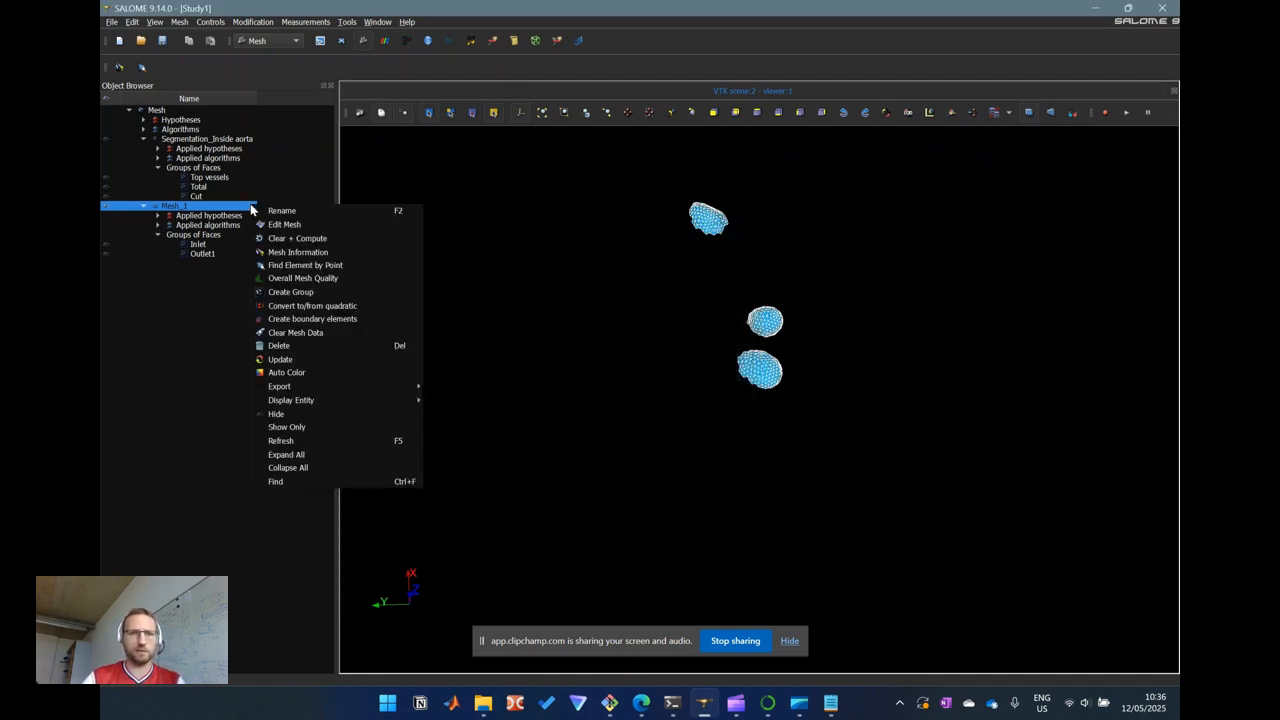
pyautogui.click(325, 294)
pyautogui.click(686, 193)
pyautogui.moveTo(690, 138); pyautogui.dragTo(508, 183)
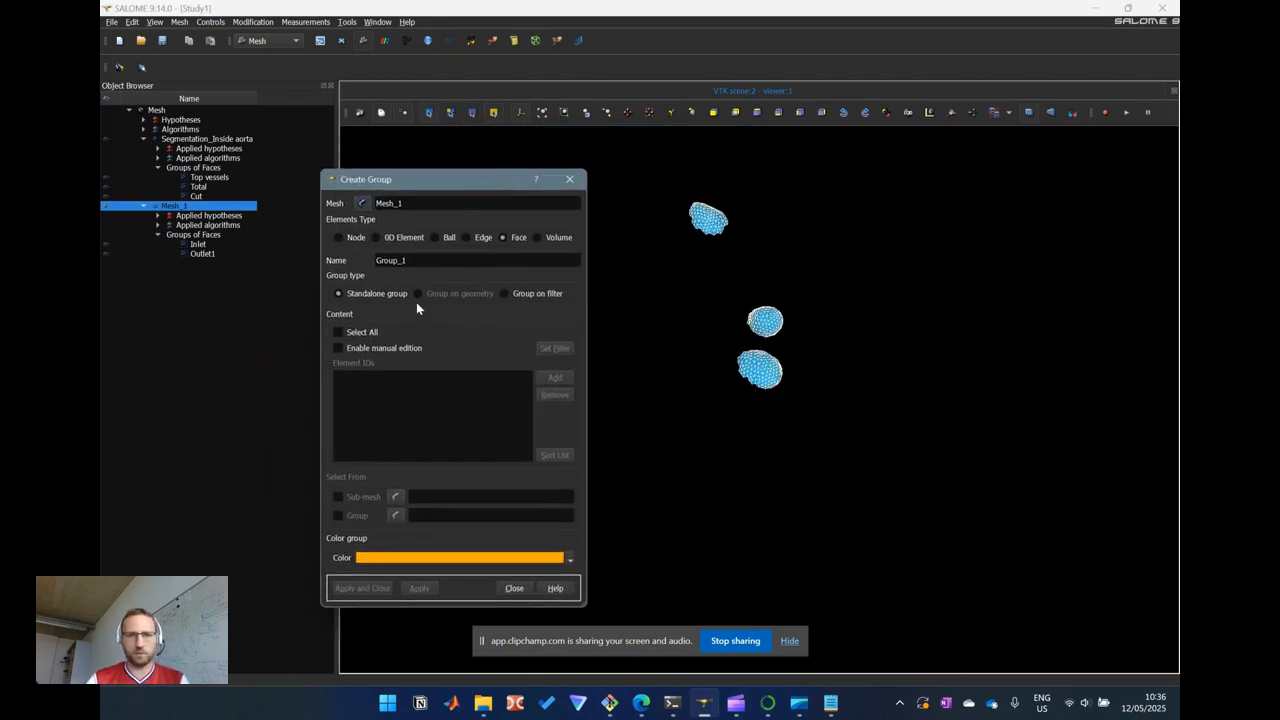
pyautogui.doubleClick(420, 261)
pyautogui.write('Outflow2')
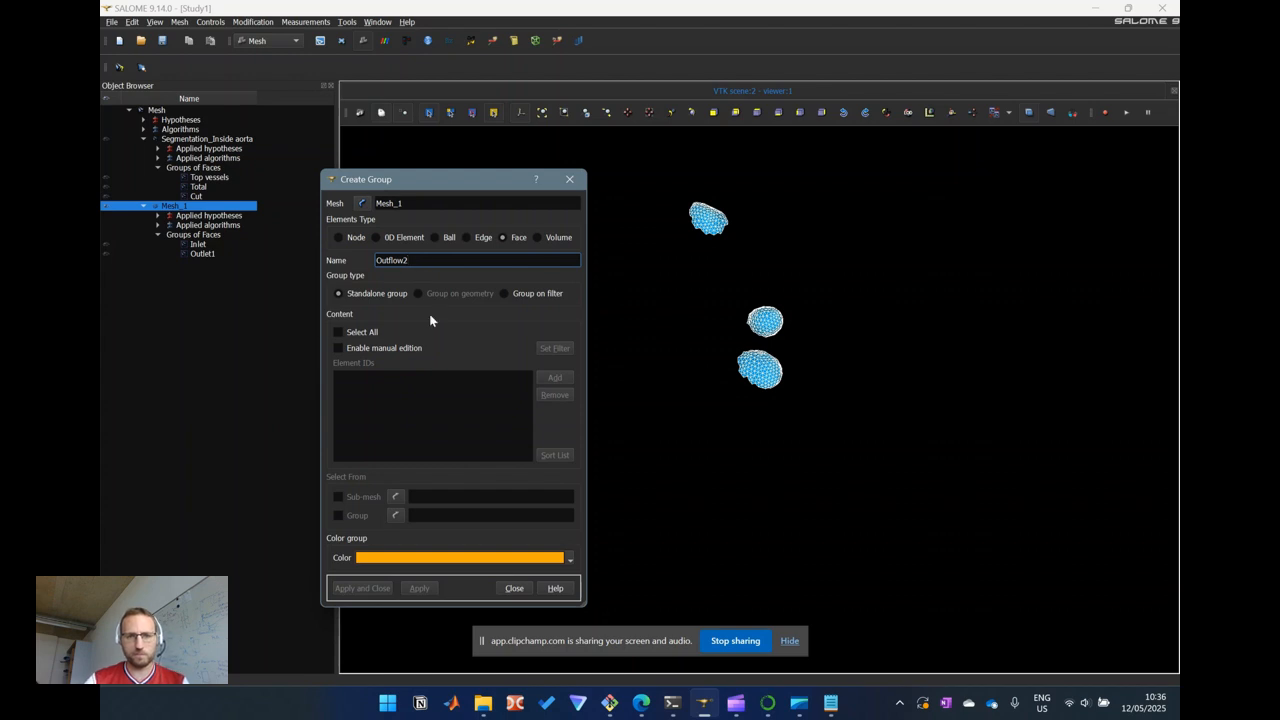
pyautogui.click(408, 350)
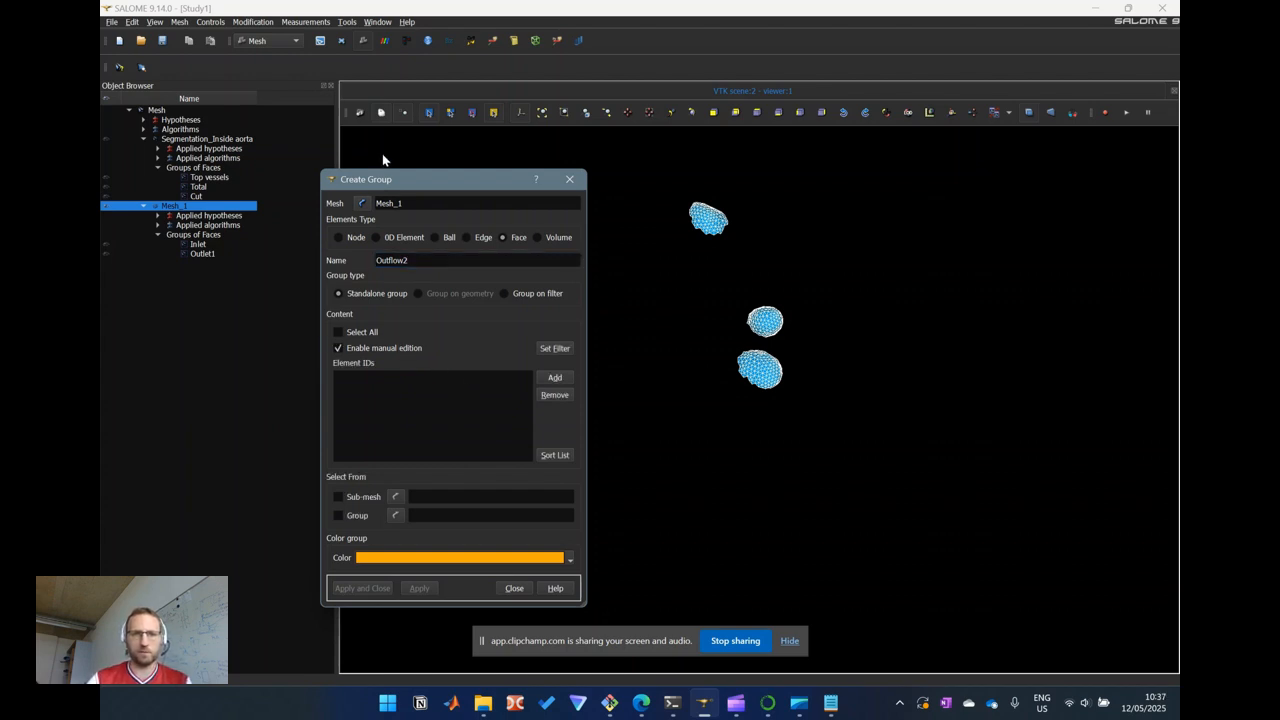
# Select all faces of the vessel end lying apart from the other two, add them to Outflow2 and apply
pyautogui.click(381, 115)
pyautogui.moveTo(676, 187); pyautogui.dragTo(741, 248)
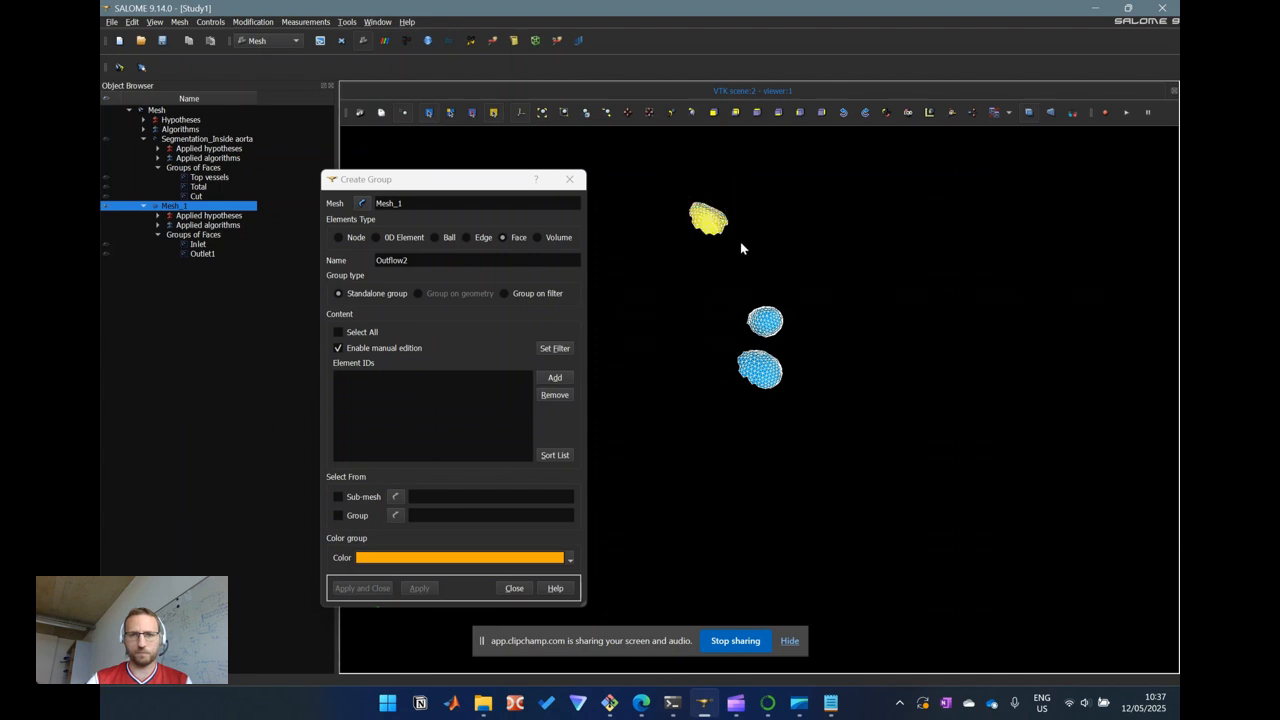
pyautogui.click(556, 378)
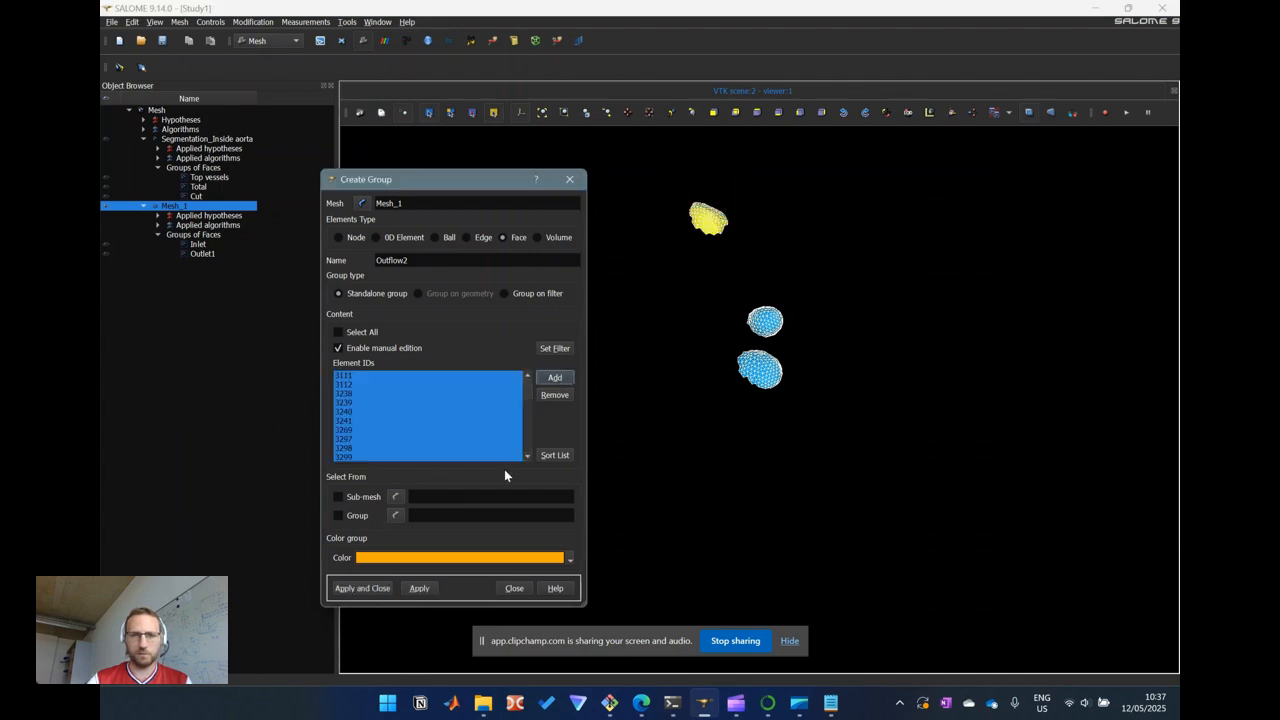
pyautogui.click(418, 588)
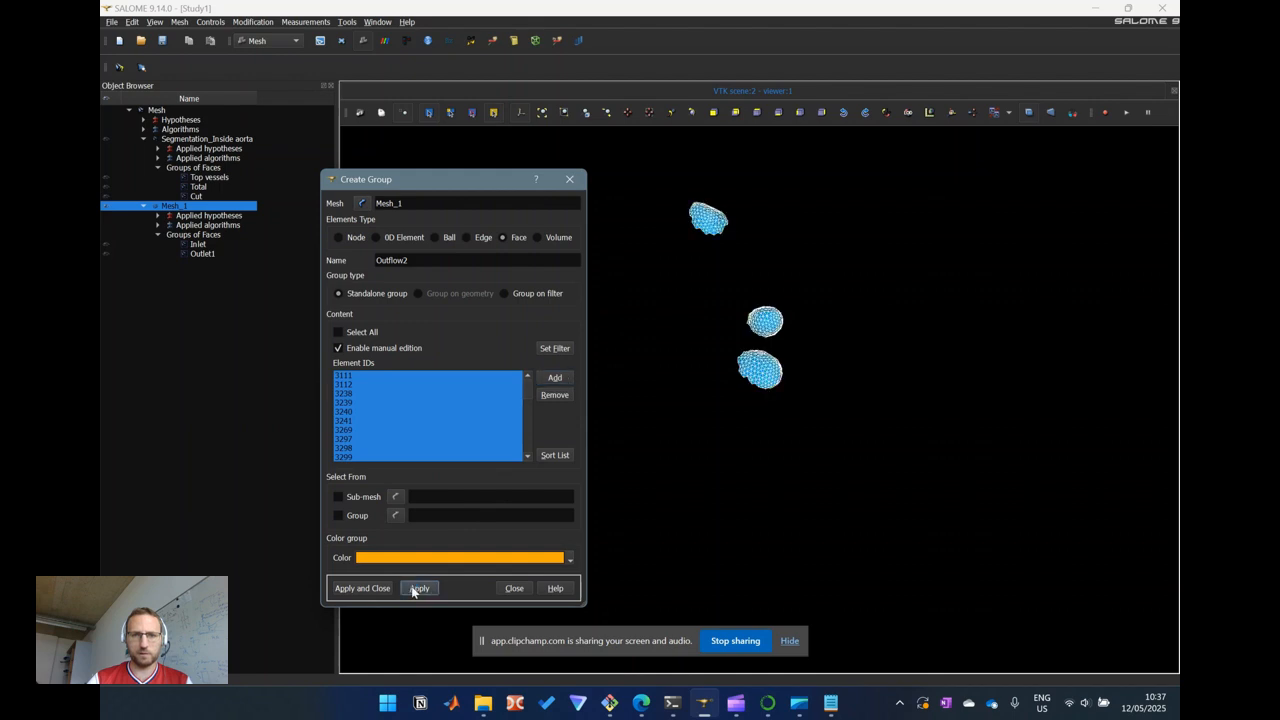
# Create the face group Outflow3 from all faces of the small middle vessel end
pyautogui.doubleClick(426, 259)
pyautogui.write('O')
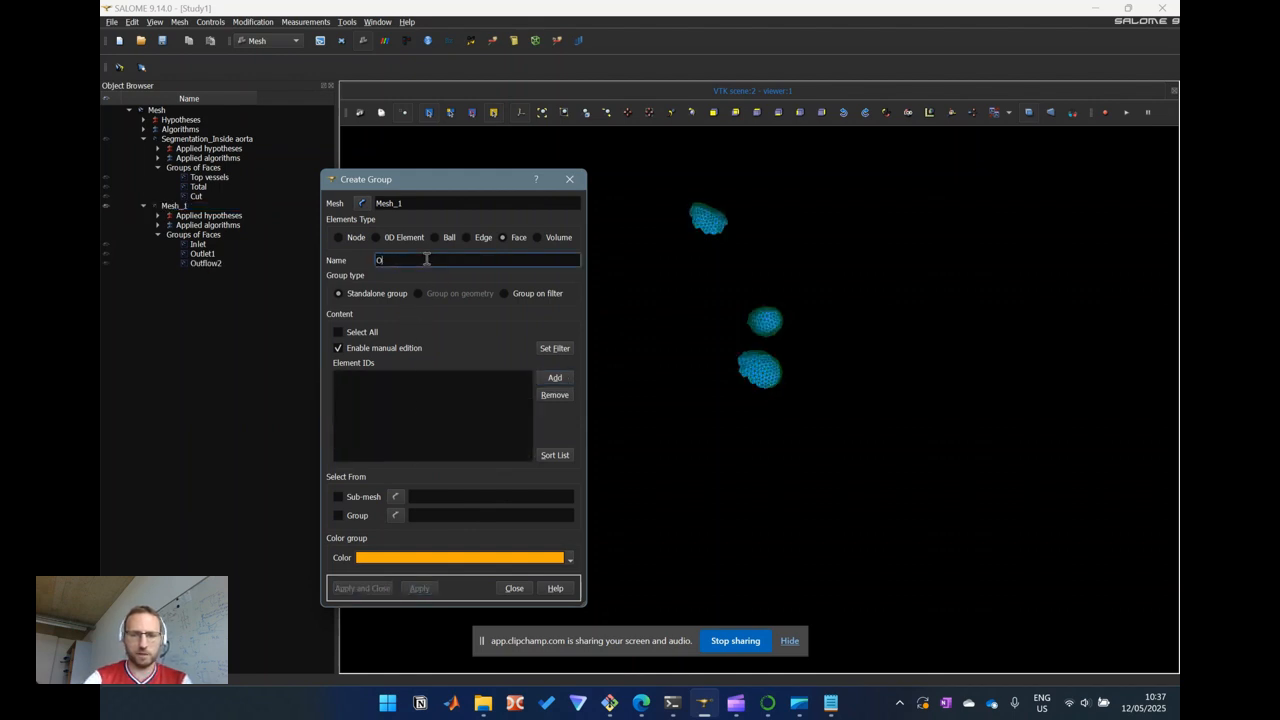
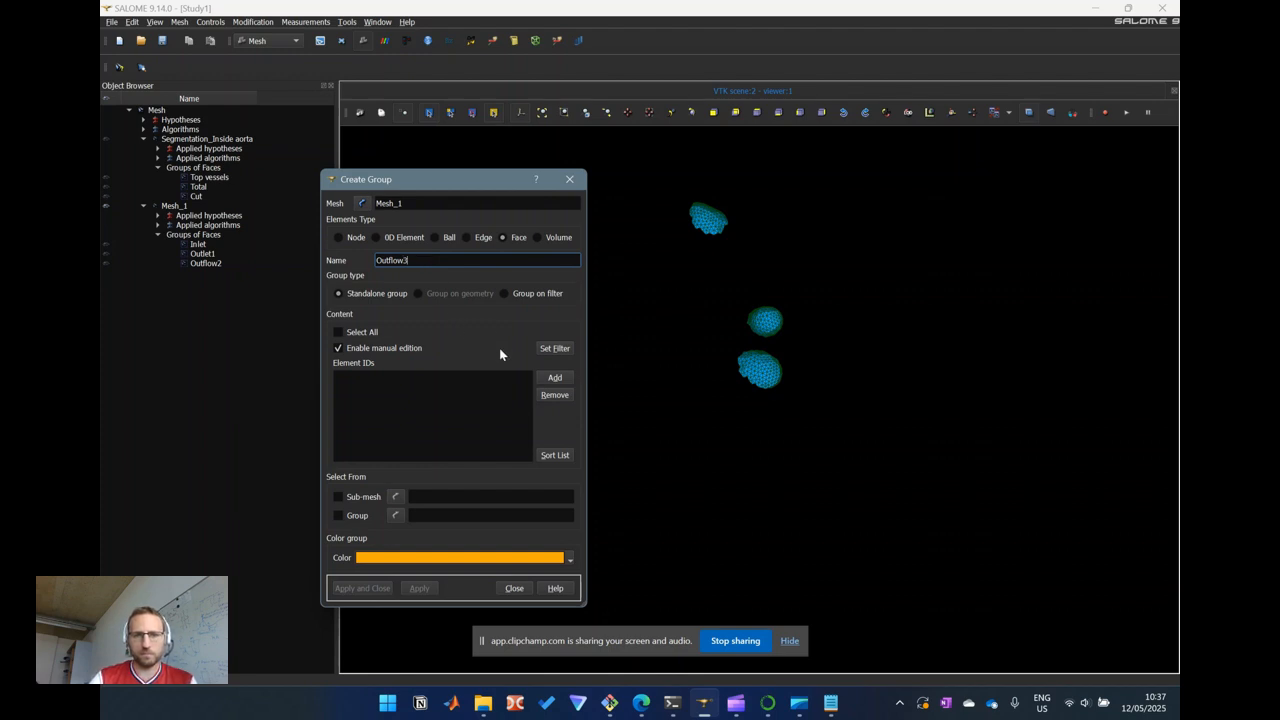
pyautogui.moveTo(734, 292); pyautogui.dragTo(806, 349)
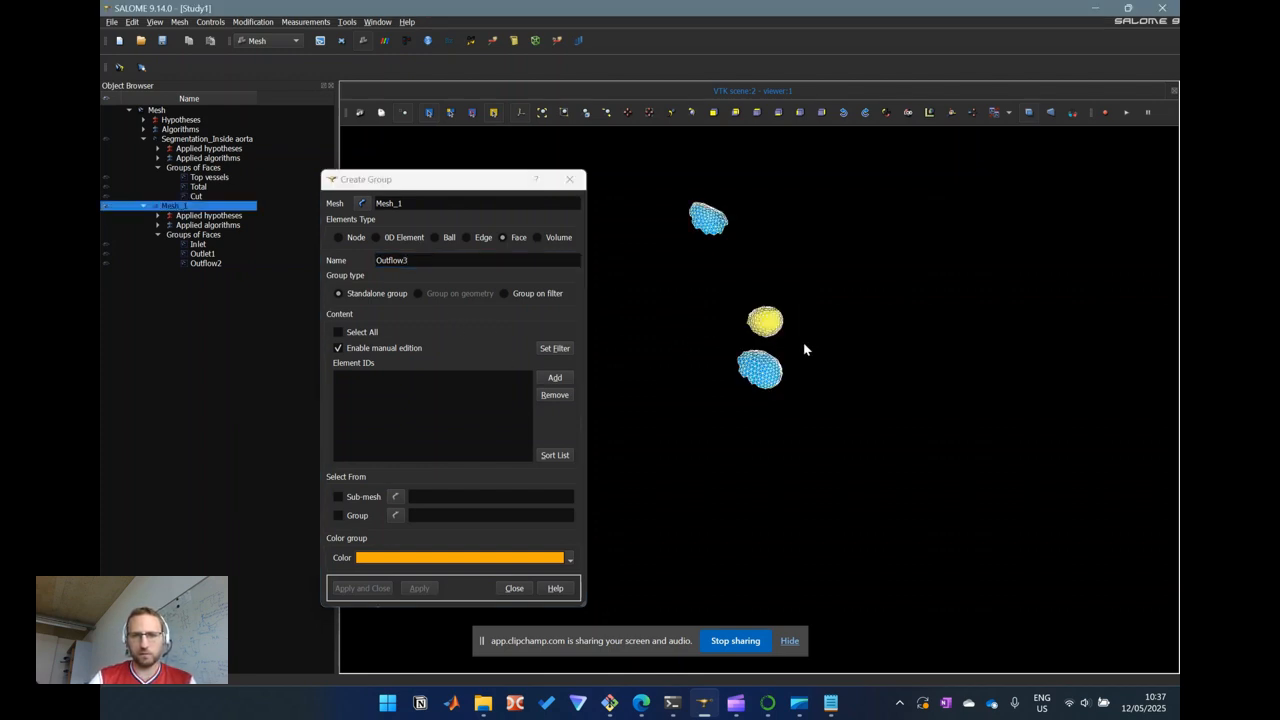
pyautogui.click(557, 378)
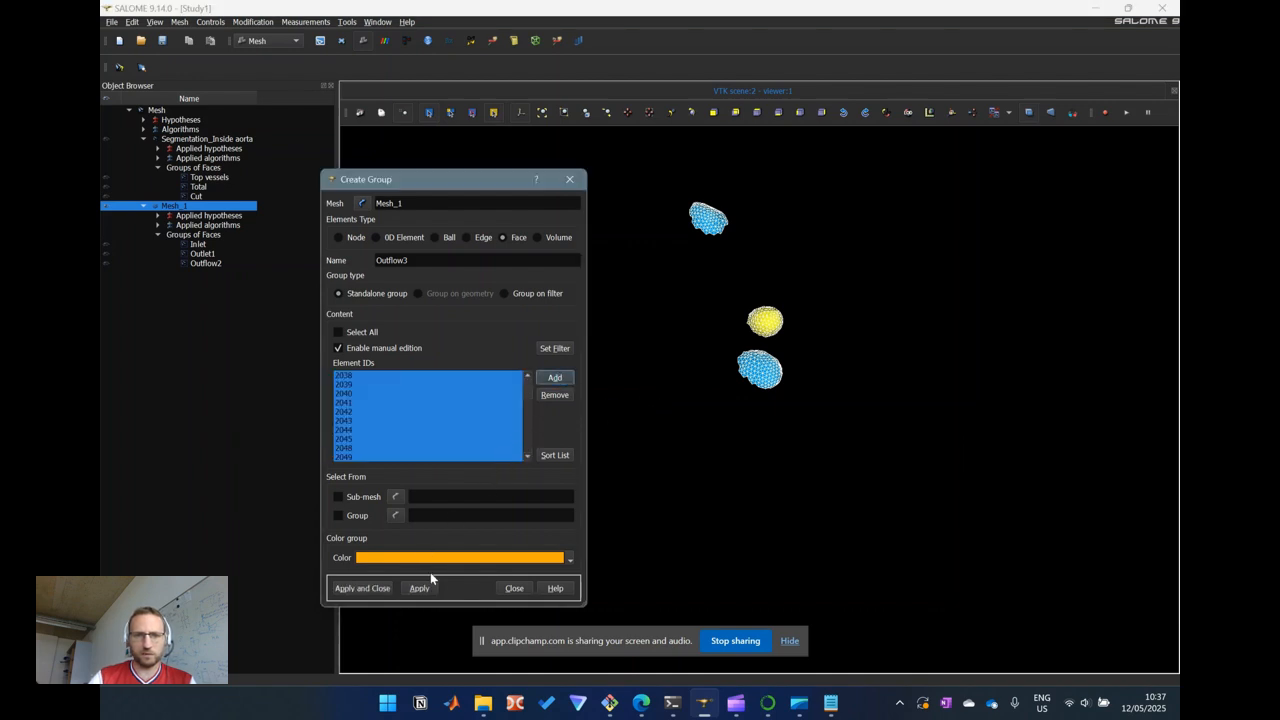
pyautogui.click(420, 588)
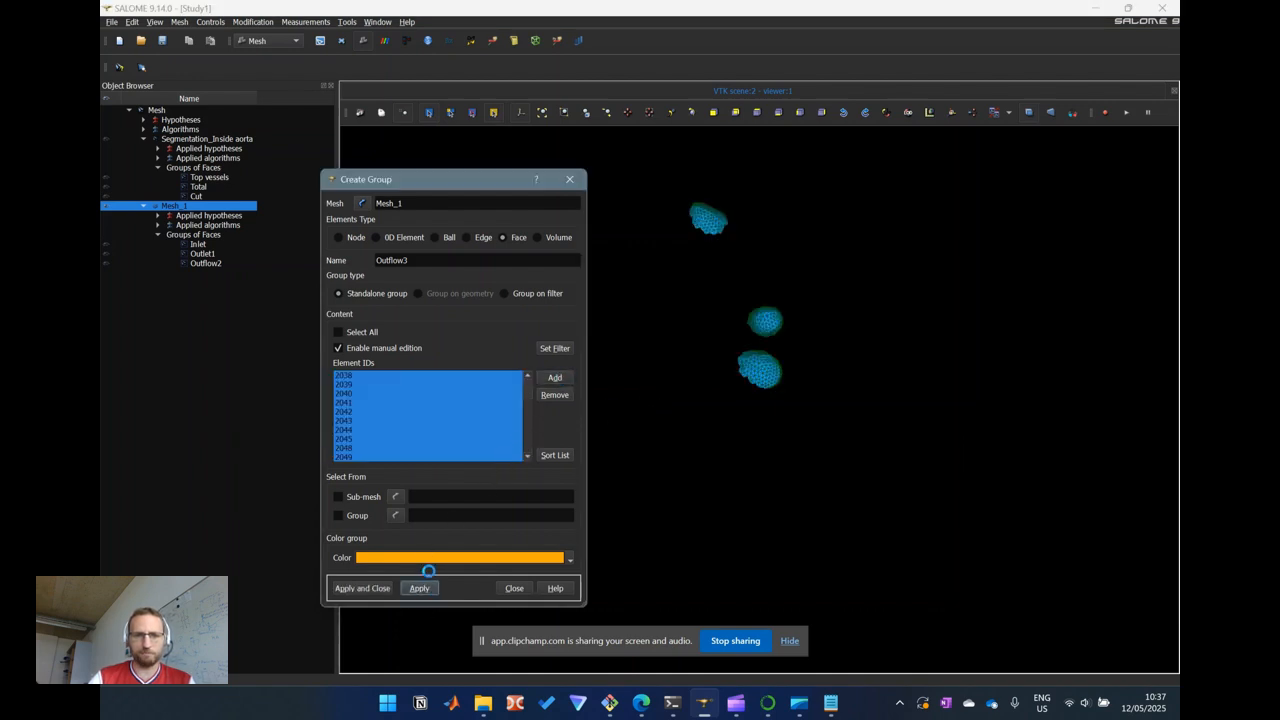
# Create the face group Outflow4 from all faces of the larger vessel end beside Outflow3 and close the group editor
pyautogui.doubleClick(416, 260)
pyautogui.write('O')
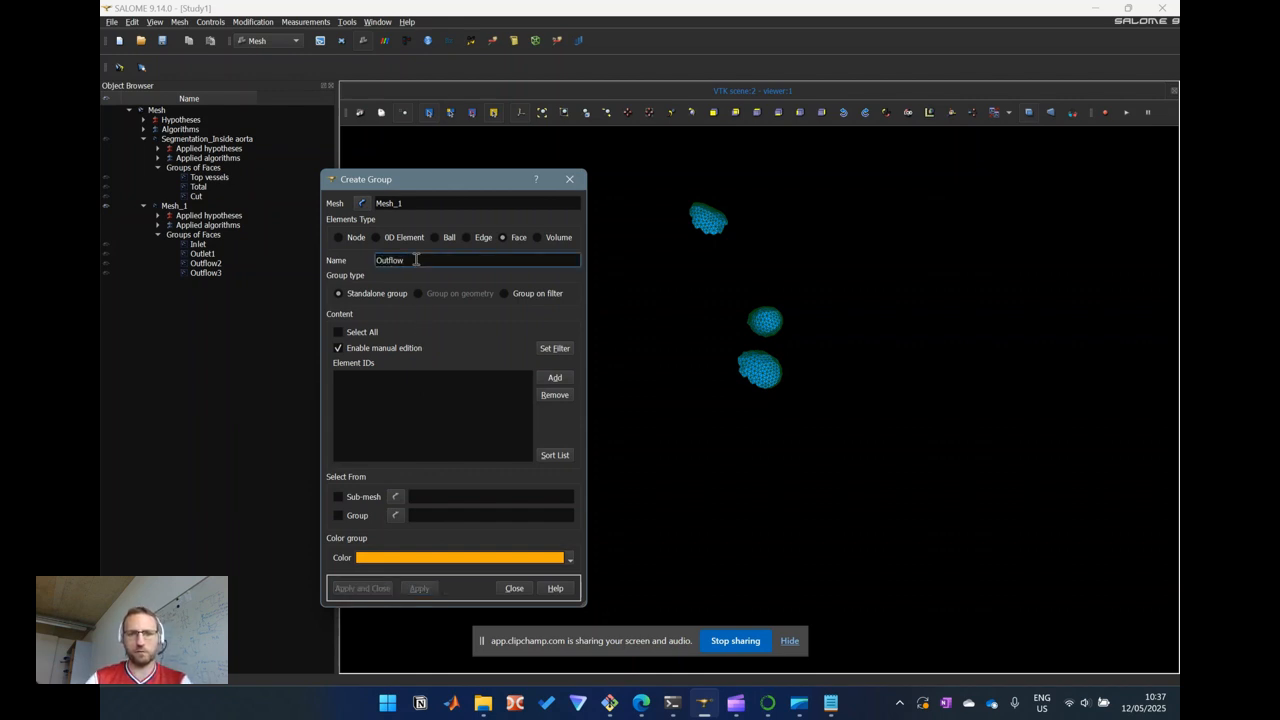
pyautogui.moveTo(721, 339); pyautogui.dragTo(808, 416)
pyautogui.click(779, 398)
pyautogui.moveTo(727, 344); pyautogui.dragTo(806, 414)
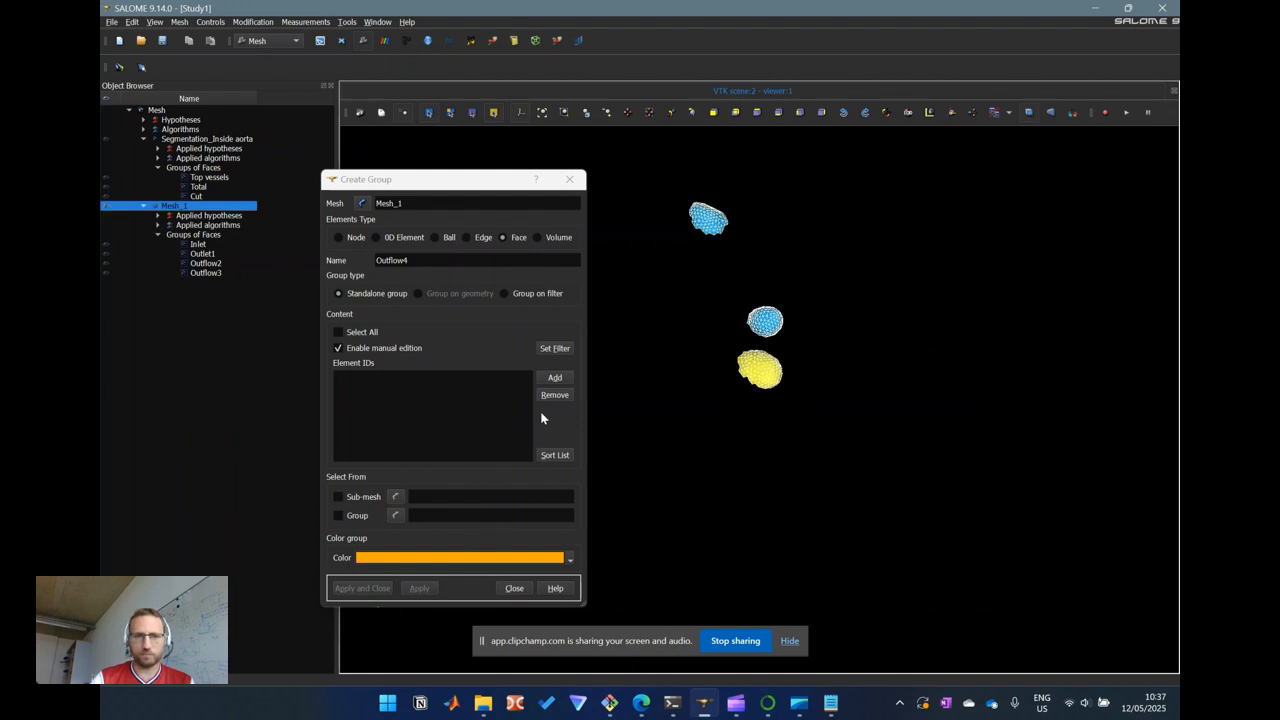
pyautogui.click(554, 378)
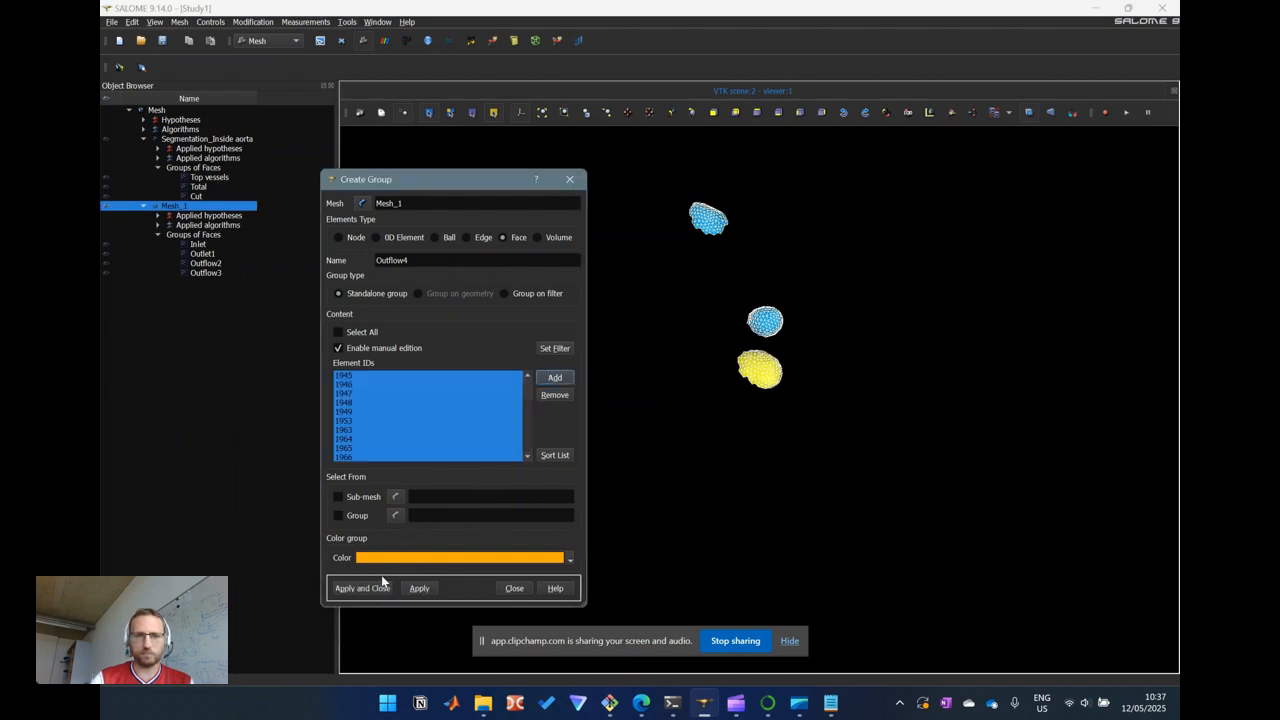
pyautogui.click(380, 586)
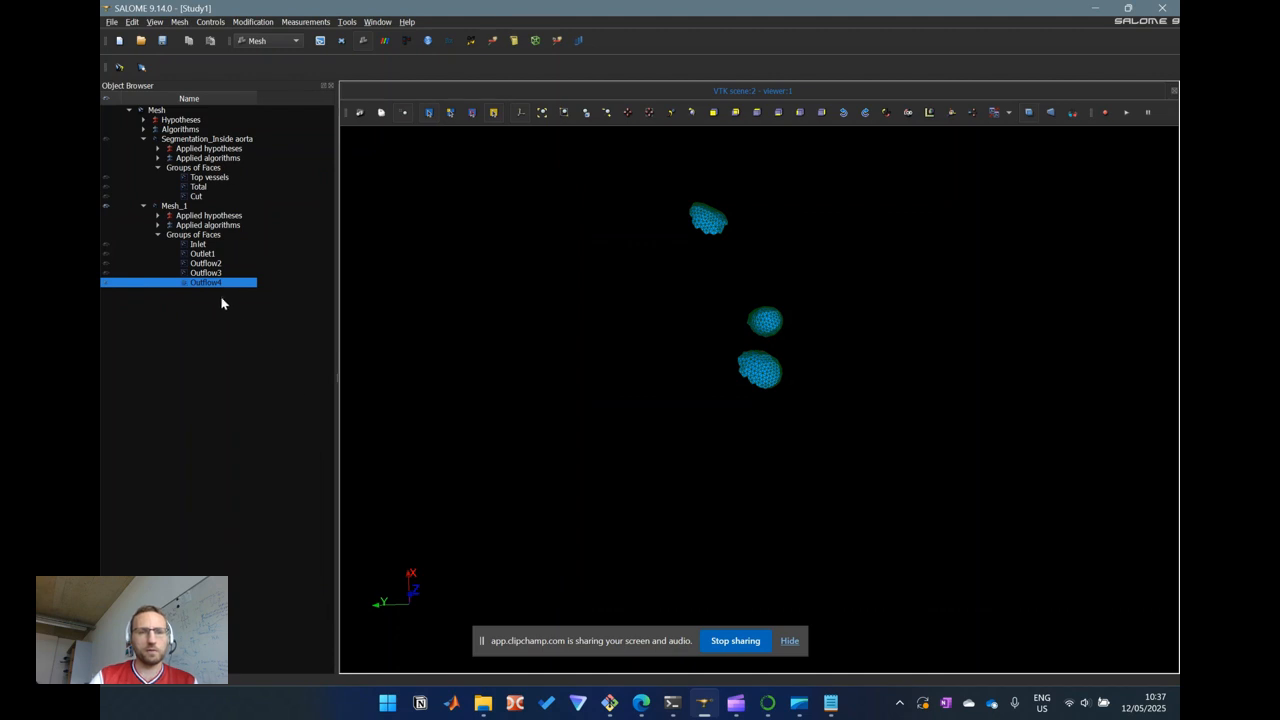
# Remove Mesh_1 from the clipping plane so that the whole aorta mesh is displayed
pyautogui.click(138, 207)
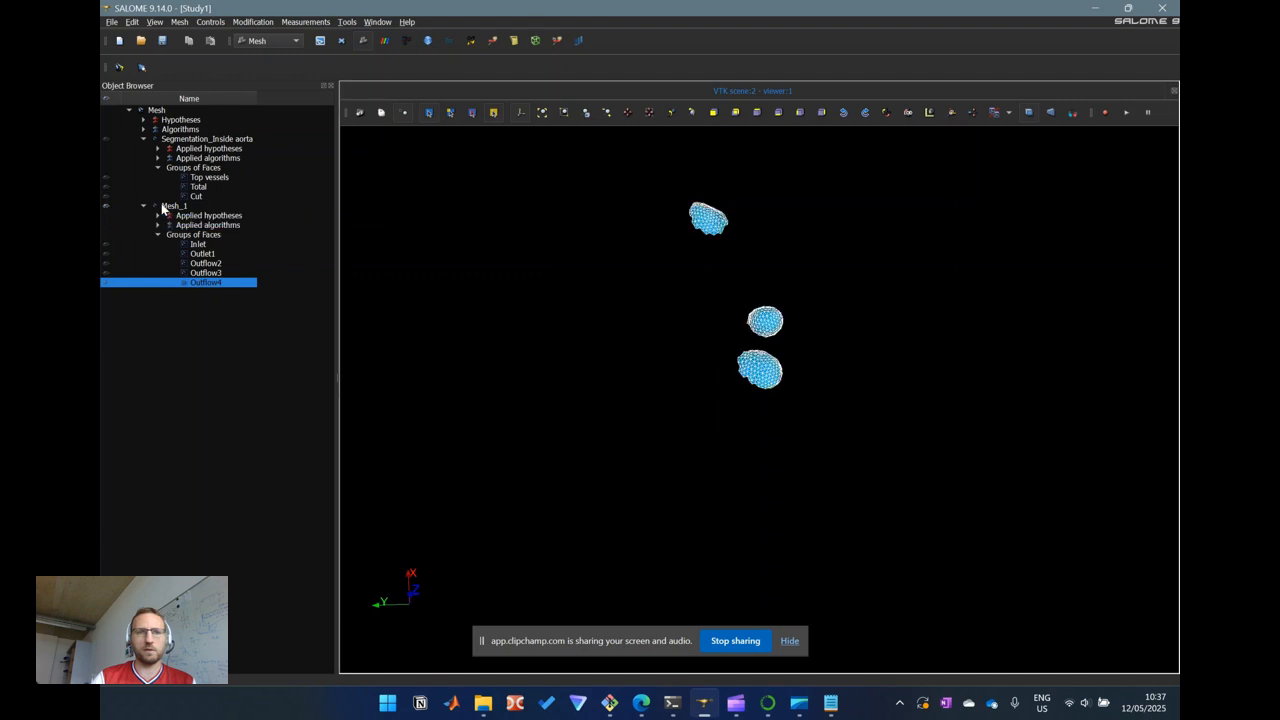
pyautogui.rightClick(666, 272)
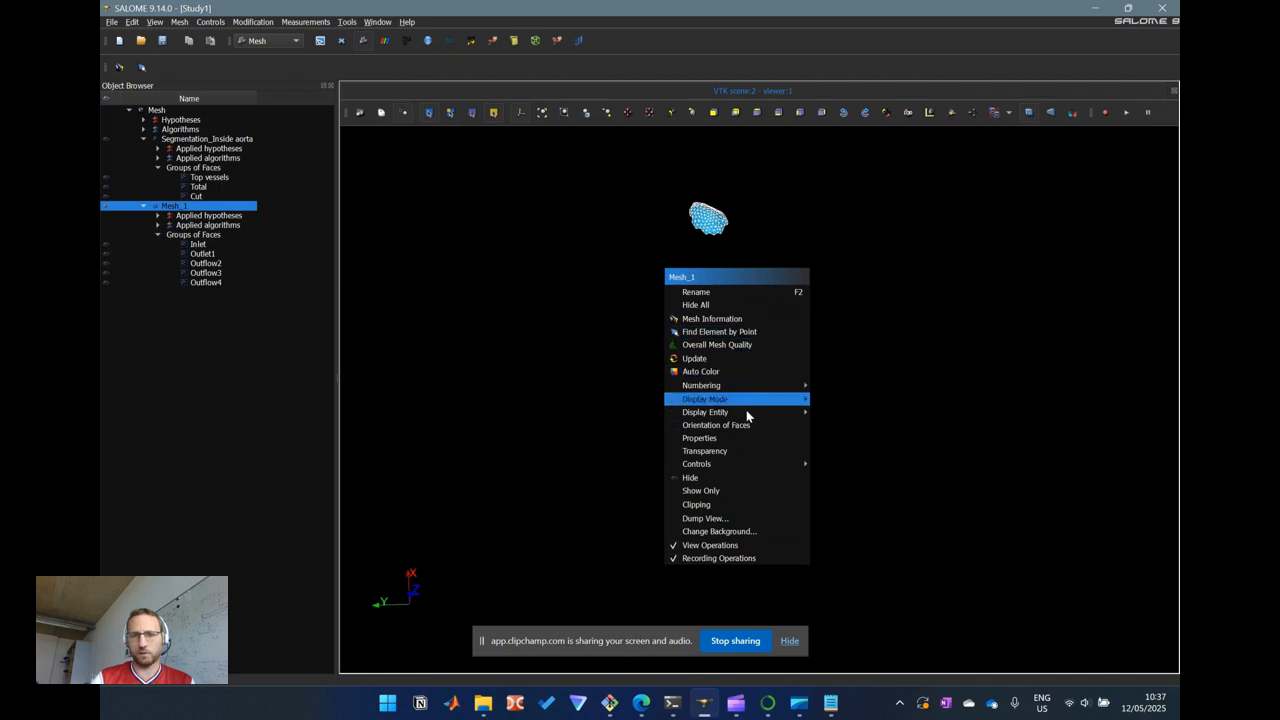
pyautogui.click(735, 504)
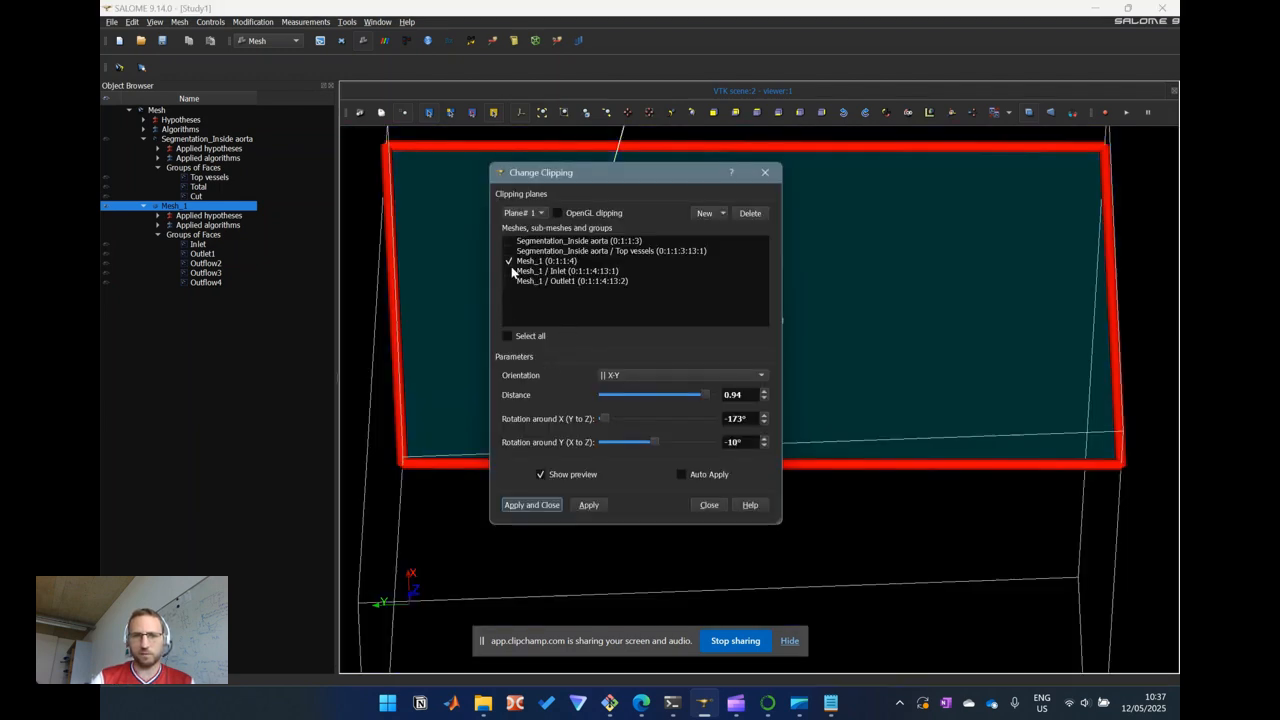
pyautogui.click(509, 263)
pyautogui.click(533, 504)
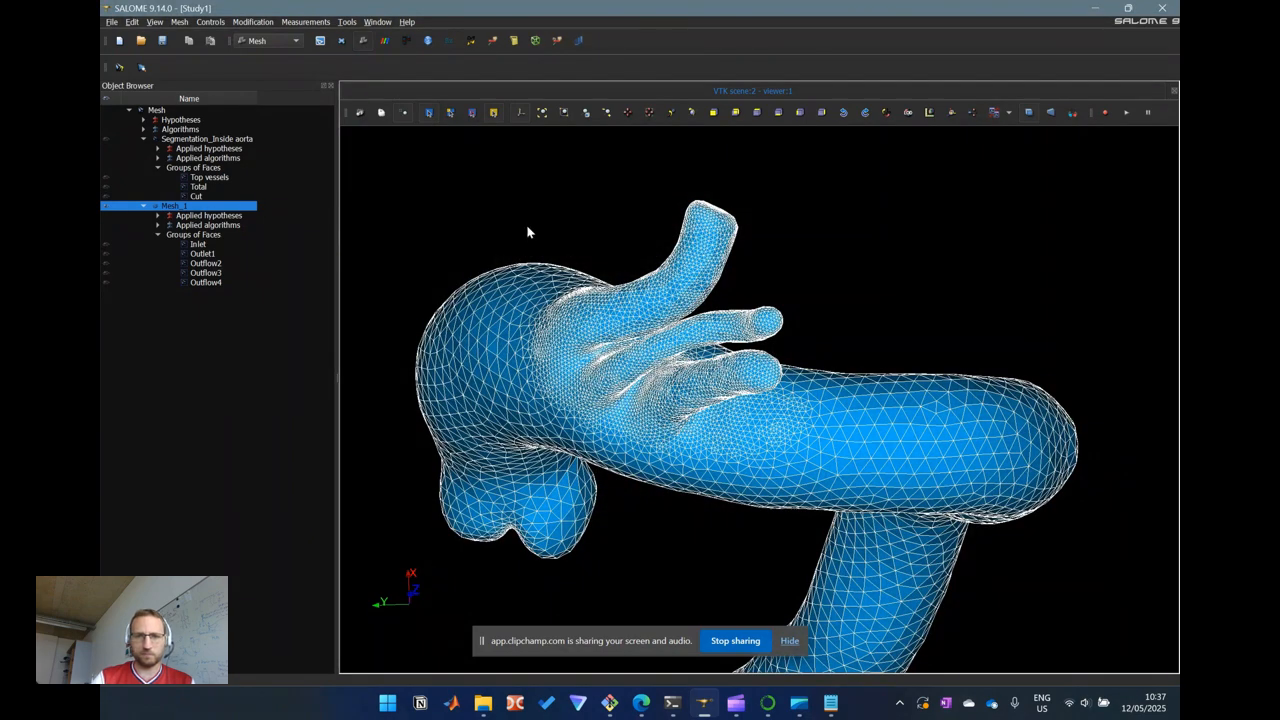
pyautogui.moveTo(663, 424); pyautogui.dragTo(676, 386)
pyautogui.scroll(-3, 706, 366)
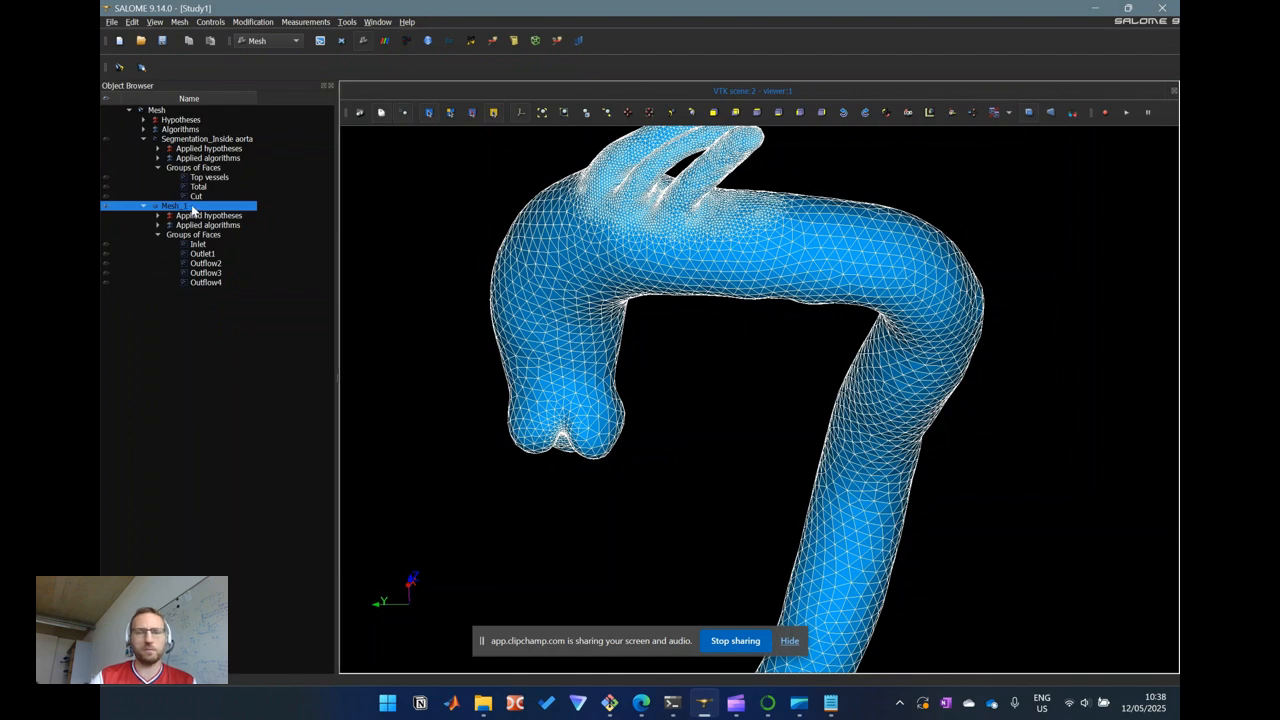
pyautogui.moveTo(673, 257); pyautogui.dragTo(651, 241)
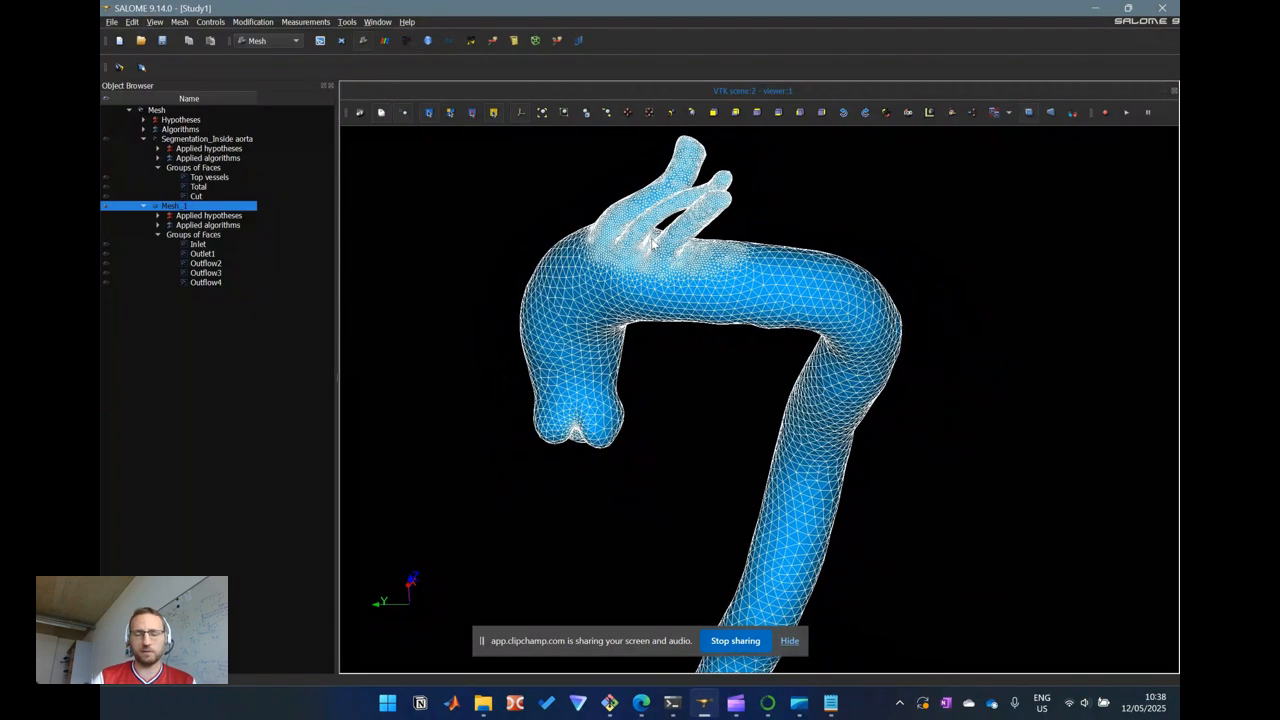
# Create a standalone face group named Total on Mesh_1 that selects all faces
pyautogui.rightClick(240, 210)
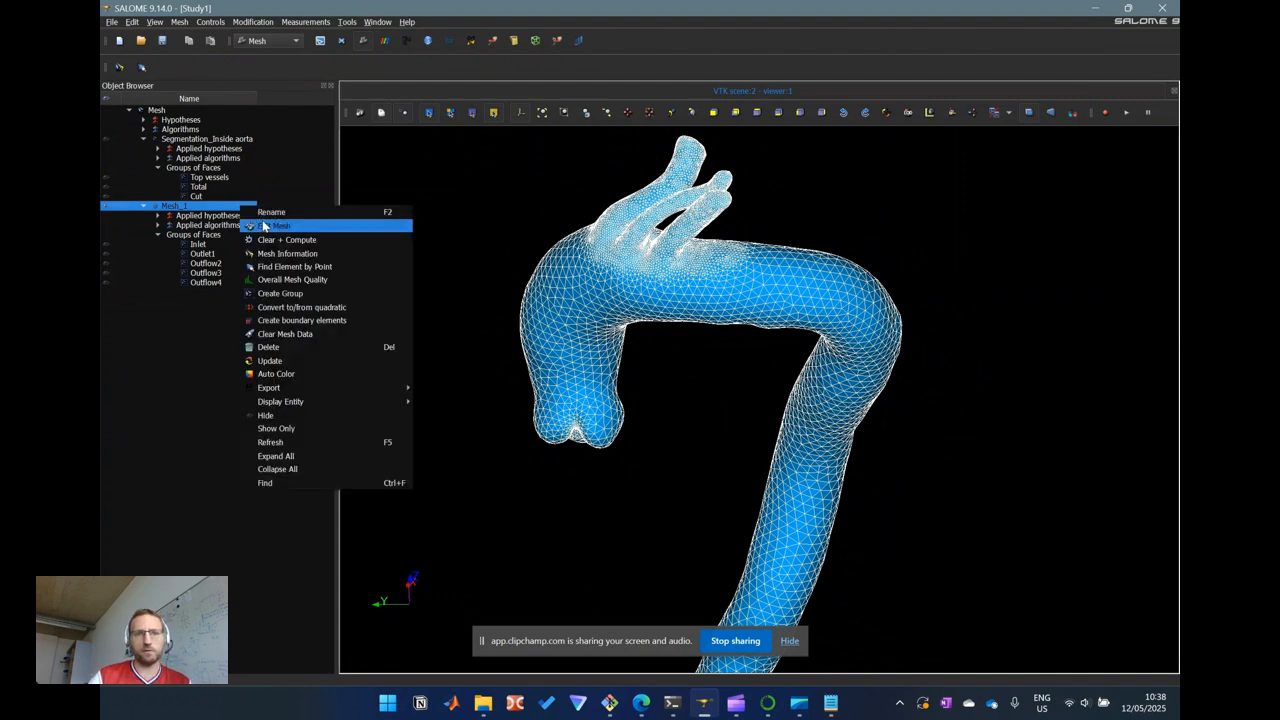
pyautogui.click(305, 293)
pyautogui.click(685, 193)
pyautogui.click(540, 288)
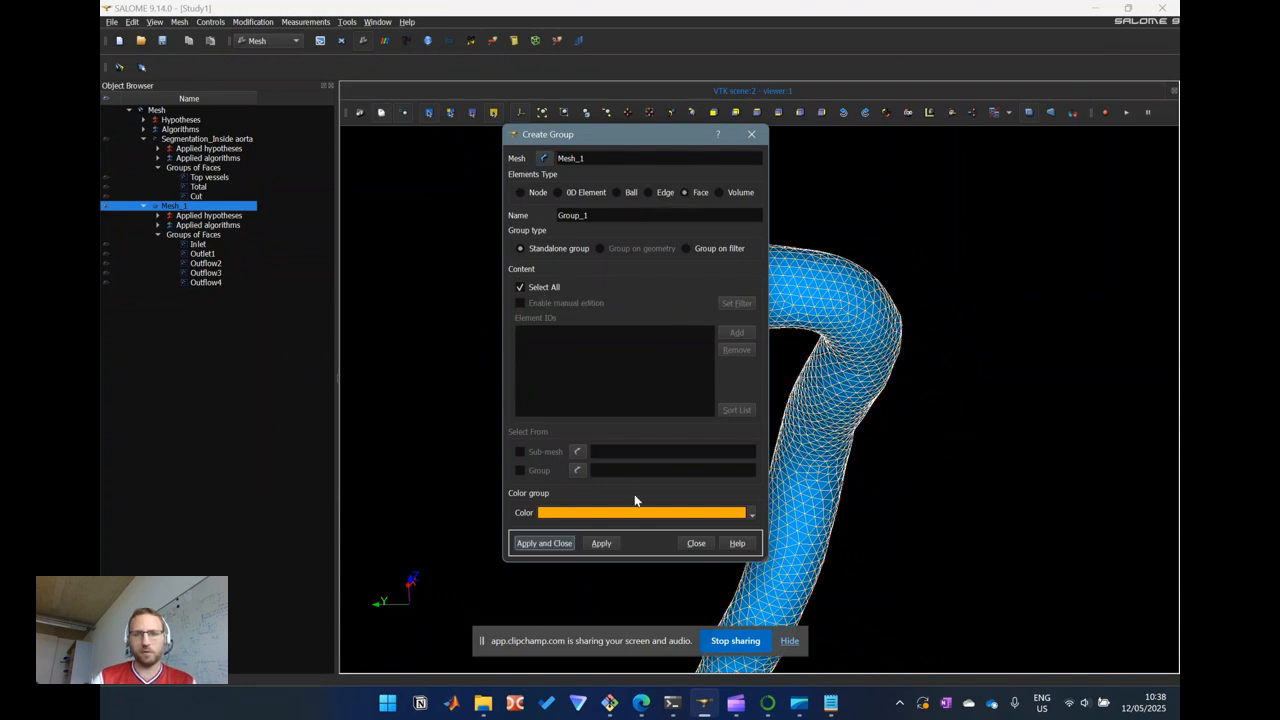
pyautogui.doubleClick(602, 216)
pyautogui.write('Total')
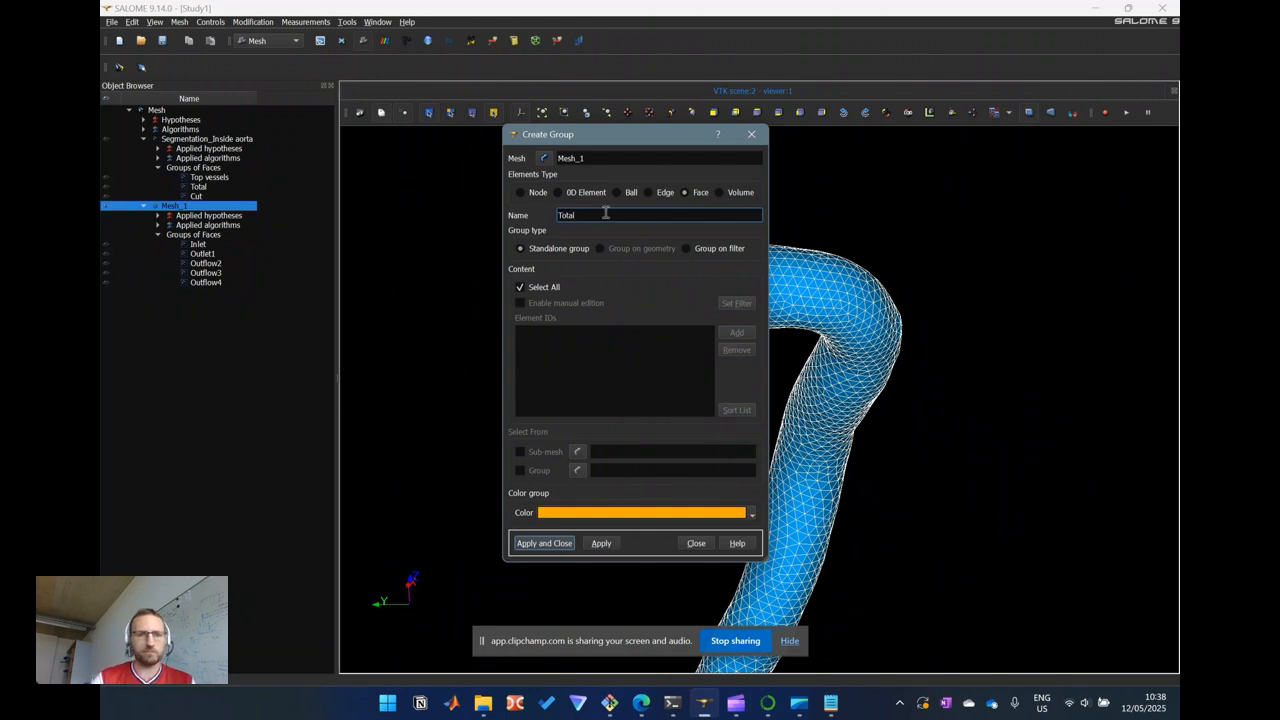
pyautogui.click(561, 544)
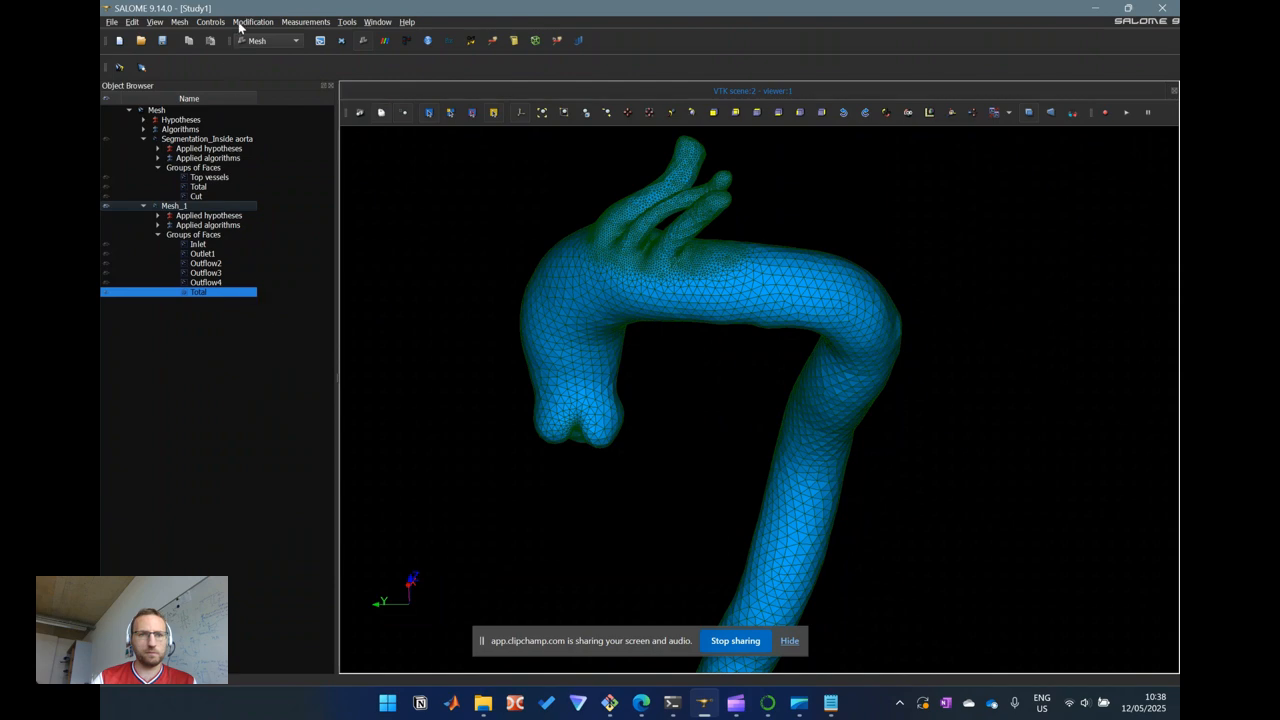
# Cut the groups Inlet, Outlet1, Outflow2, Outflow3 and Outflow4 from Total to create the group NoFlow
pyautogui.click(182, 22)
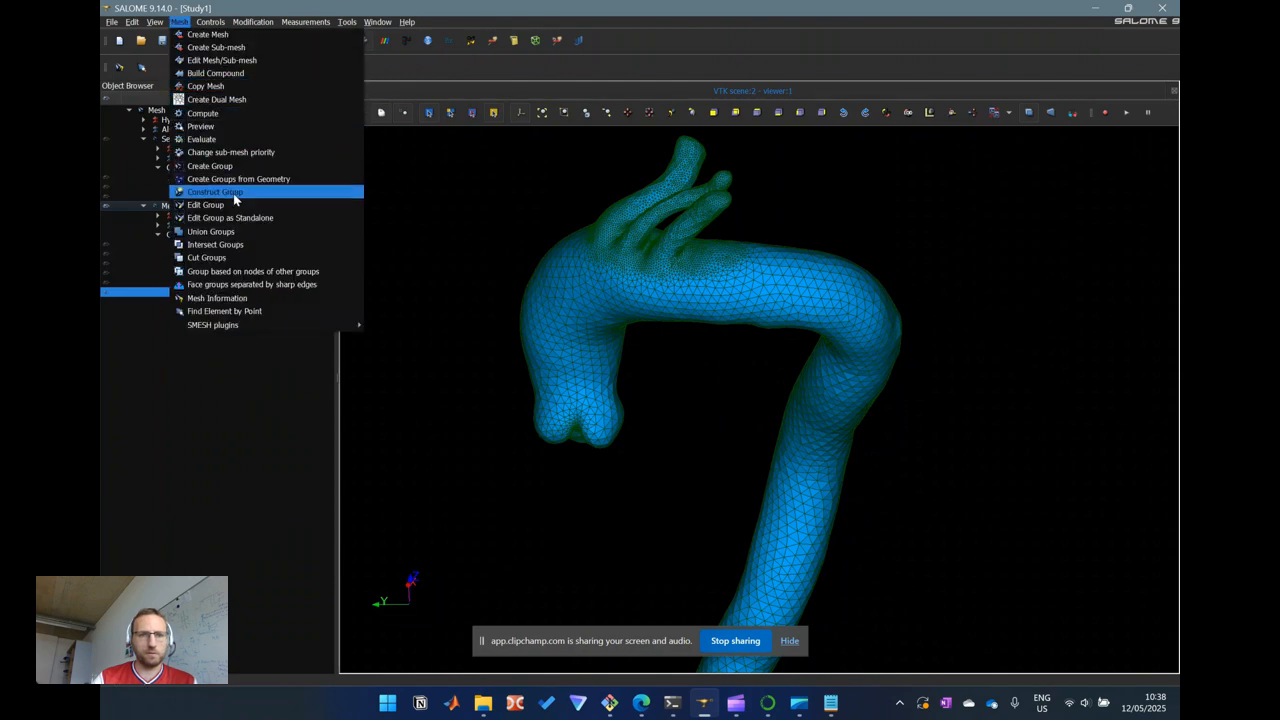
pyautogui.click(234, 258)
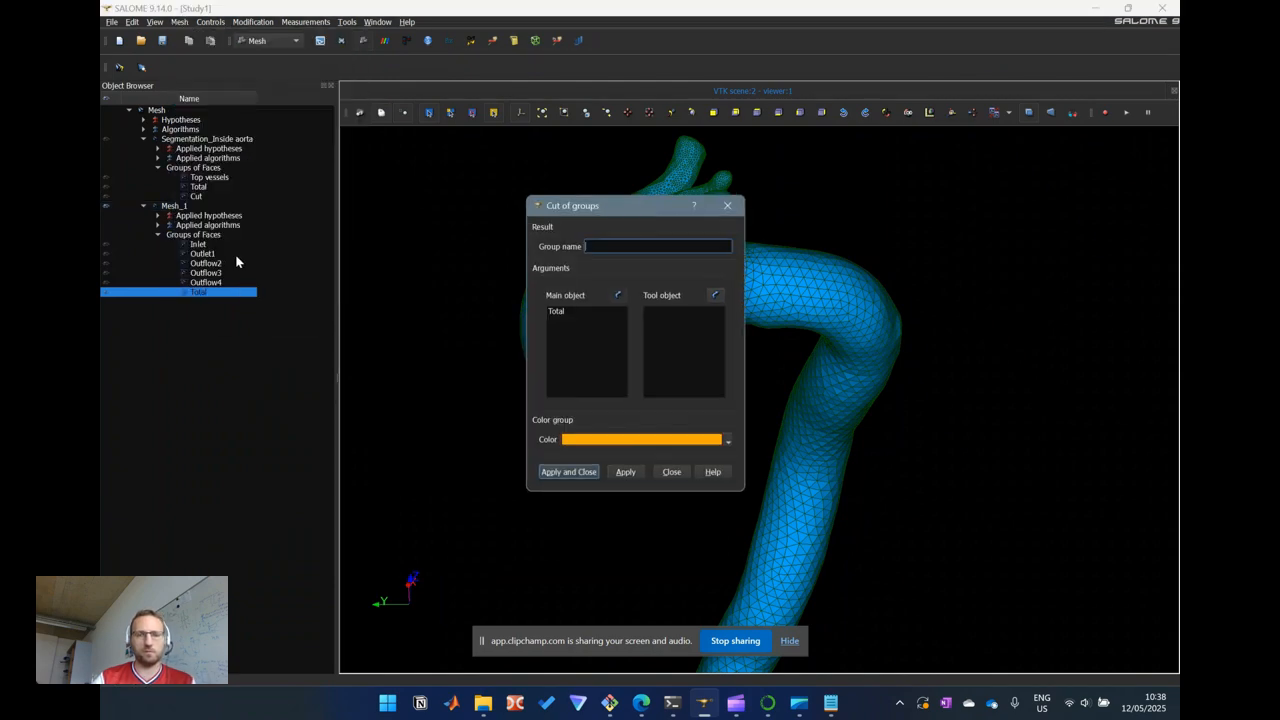
pyautogui.click(713, 297)
pyautogui.click(230, 284)
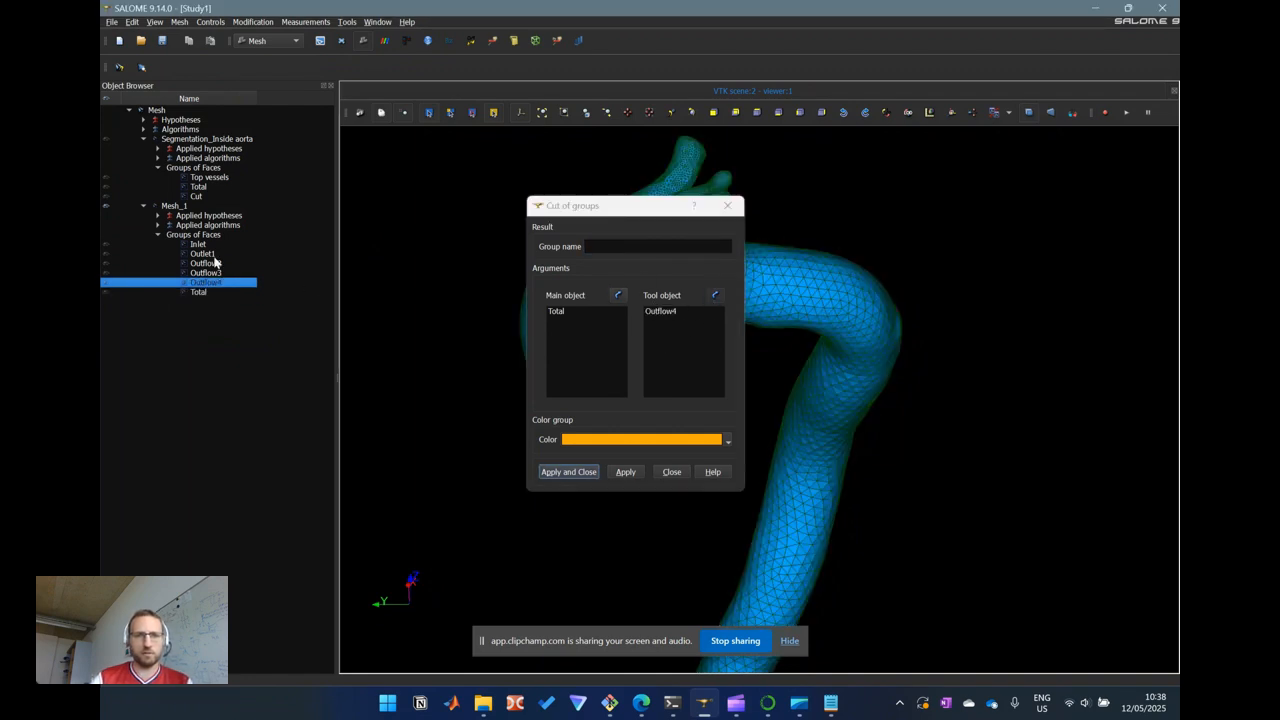
pyautogui.keyDown('shift'); pyautogui.click(207, 246); pyautogui.keyUp('shift')
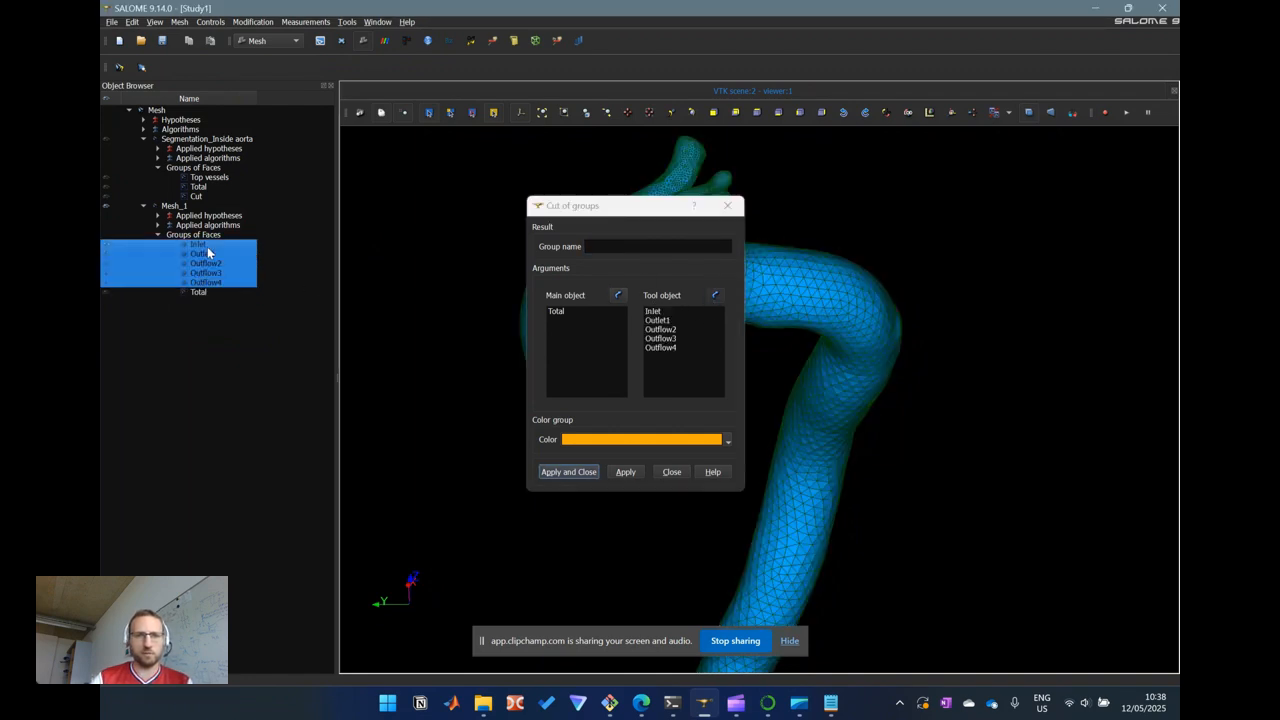
pyautogui.click(601, 252)
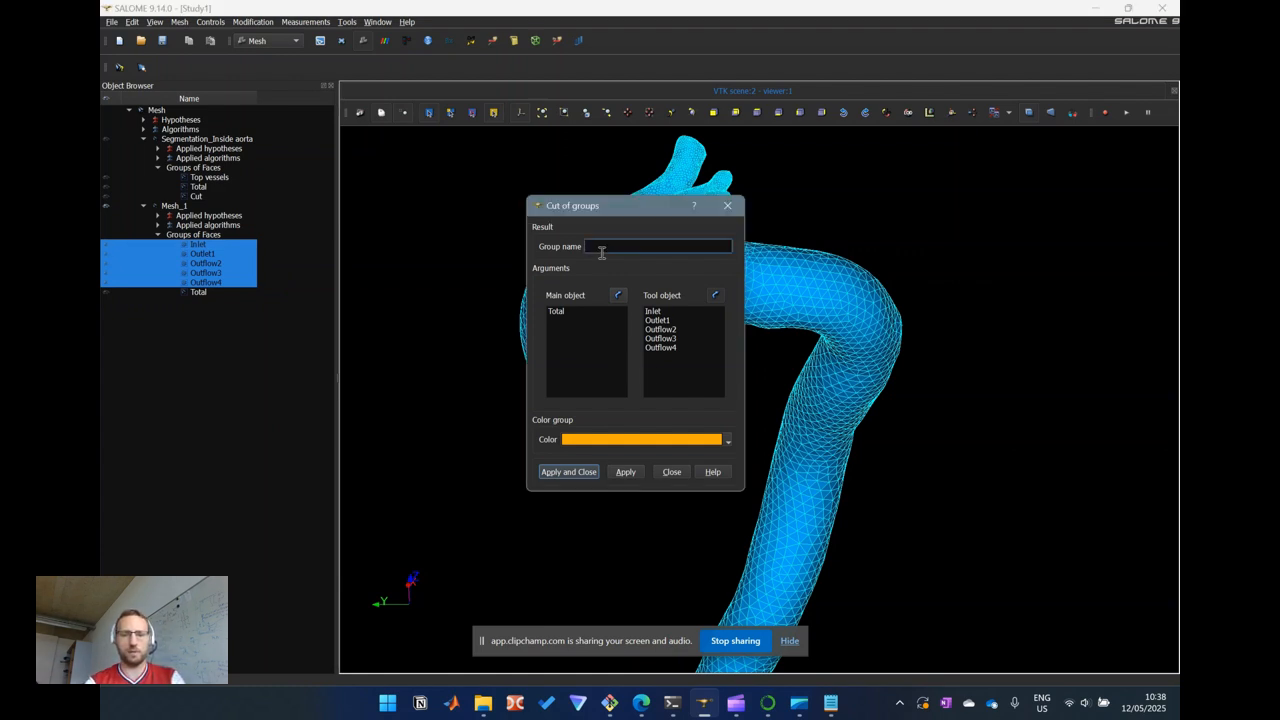
pyautogui.write('NoFlow')
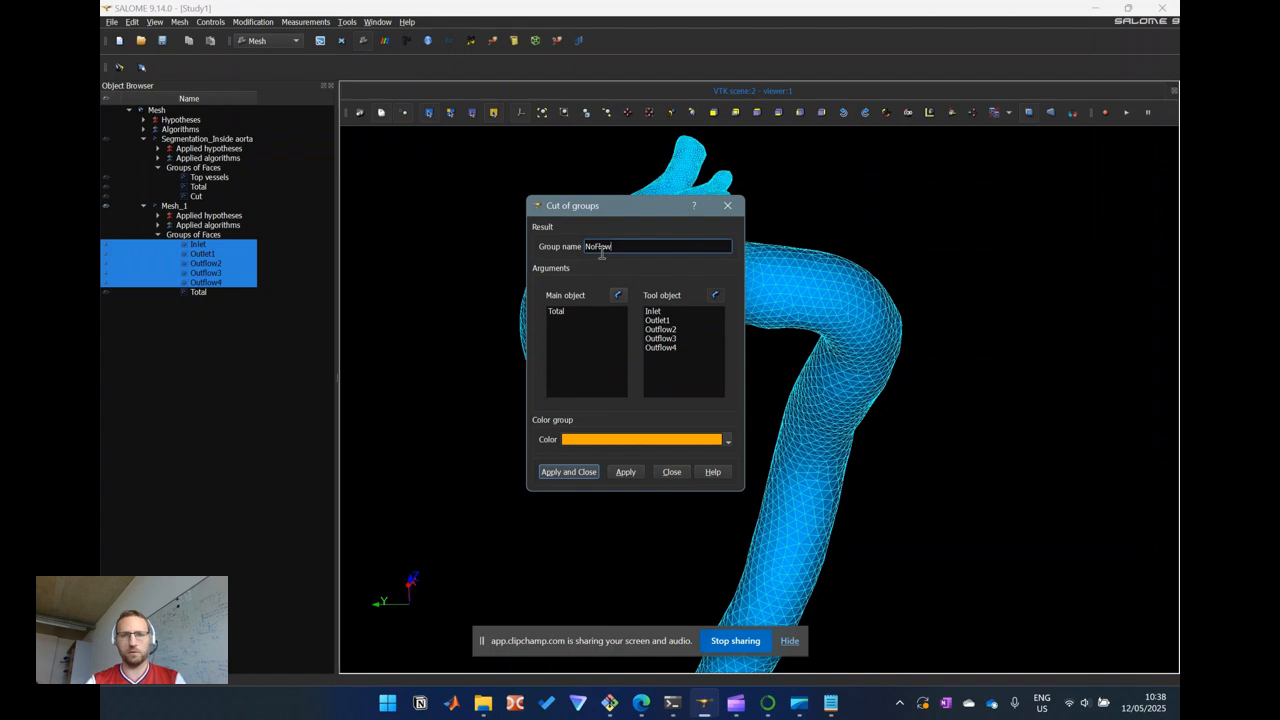
pyautogui.click(568, 471)
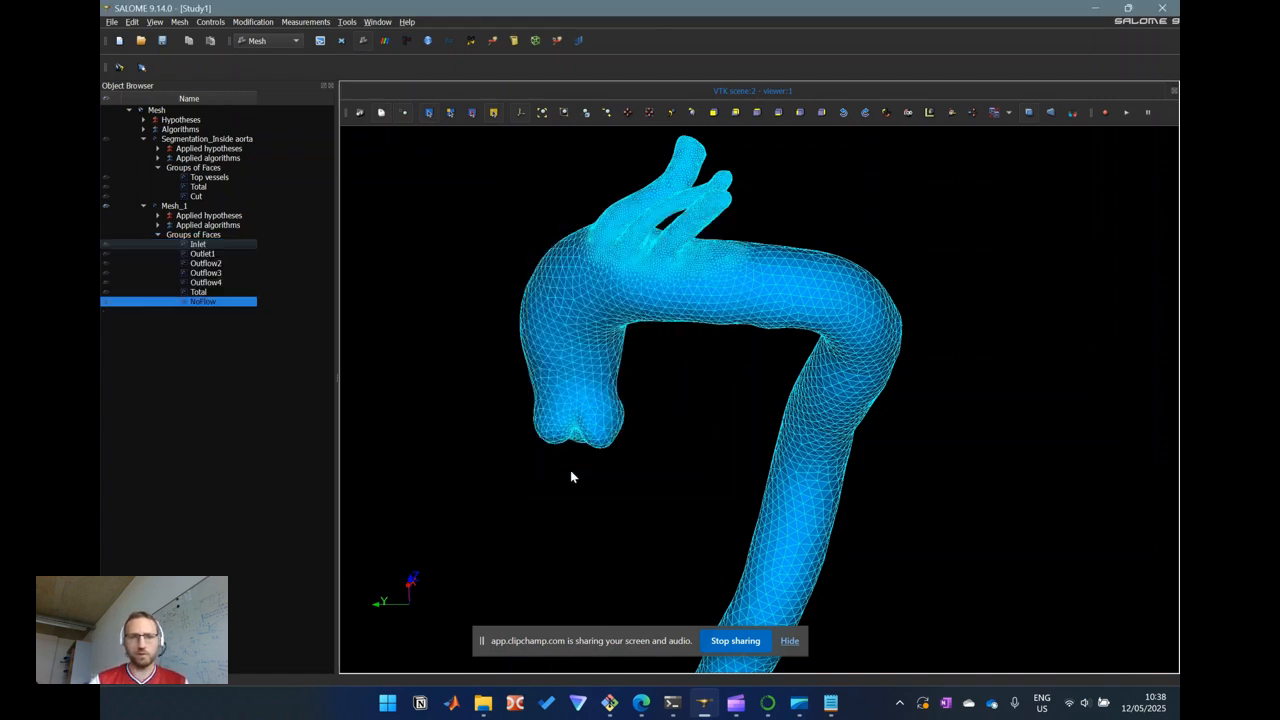
# Display the NoFlow group with Mesh_1 hidden and examine its openings at the vessel ends and aorta ends
pyautogui.click(106, 302)
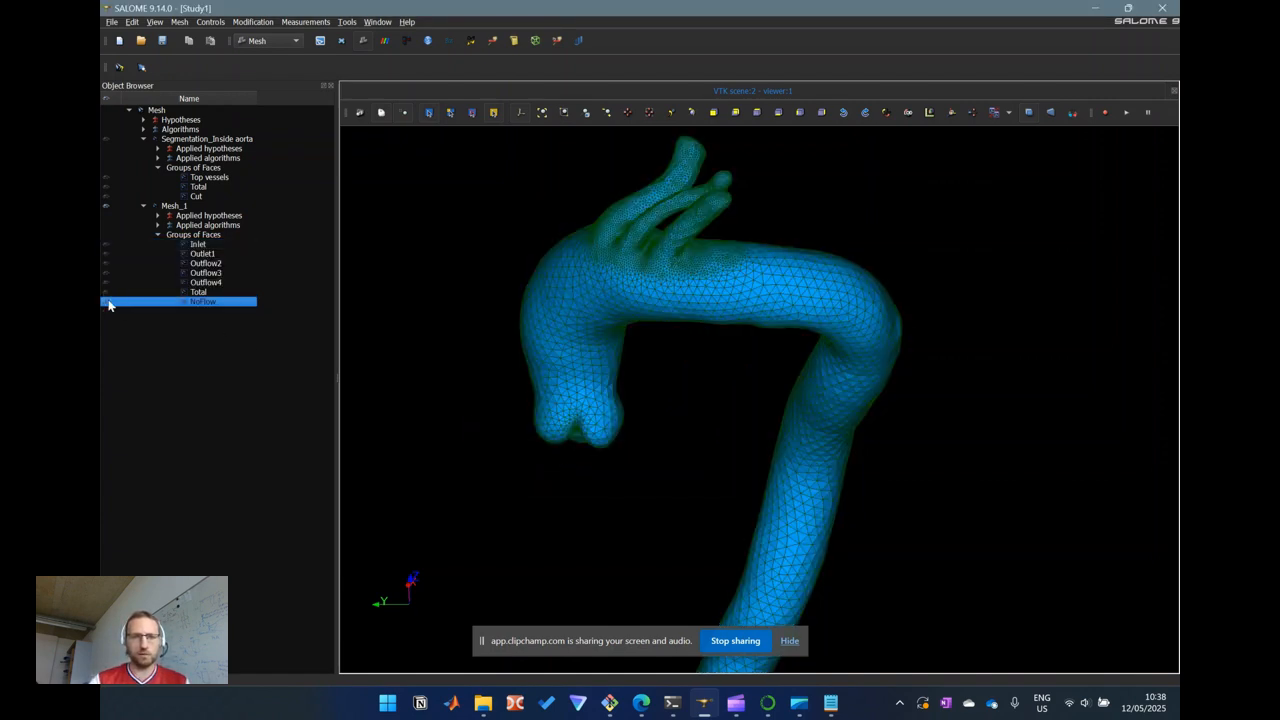
pyautogui.click(107, 208)
pyautogui.keyDown('ctrl'); pyautogui.moveTo(690, 277); pyautogui.dragTo(671, 382, button='right'); pyautogui.keyUp('ctrl')
pyautogui.scroll(3, 723, 421)
pyautogui.keyDown('ctrl'); pyautogui.moveTo(748, 499); pyautogui.dragTo(791, 257, button='right'); pyautogui.keyUp('ctrl')
pyautogui.scroll(-2, 791, 256)
pyautogui.keyDown('ctrl'); pyautogui.moveTo(720, 232); pyautogui.dragTo(728, 408, button='right'); pyautogui.keyUp('ctrl')
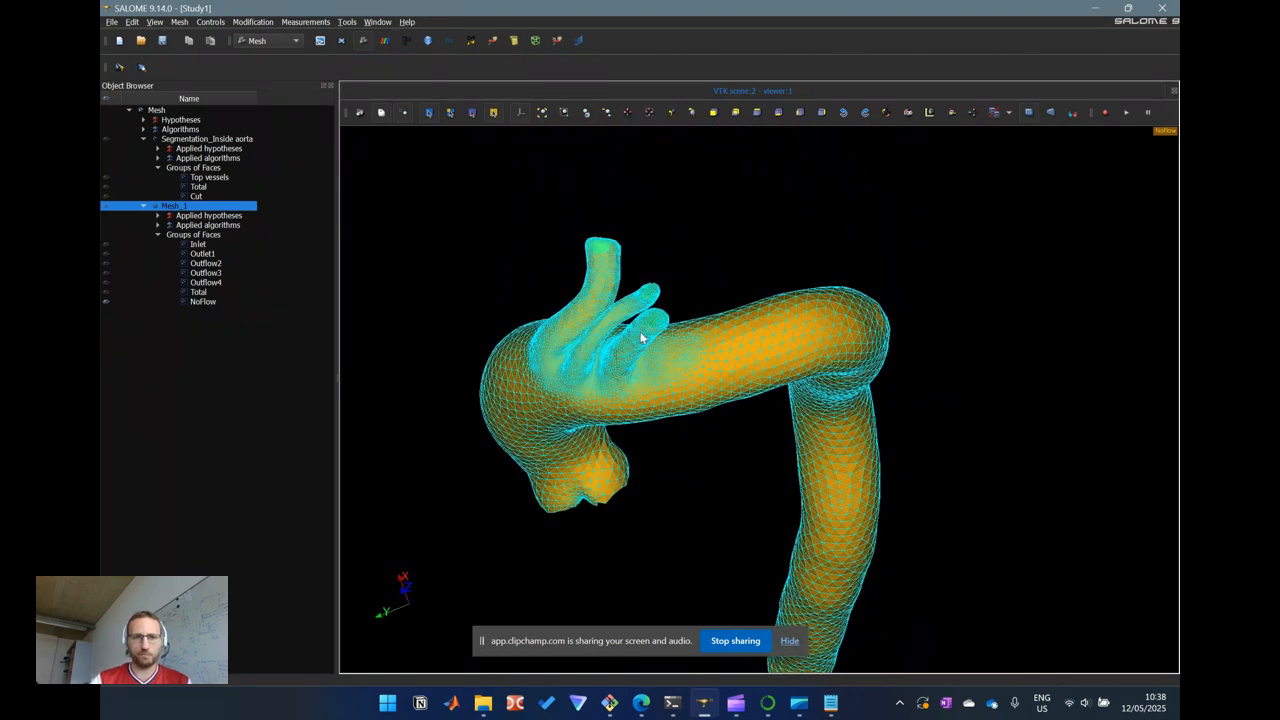
pyautogui.scroll(3, 640, 365)
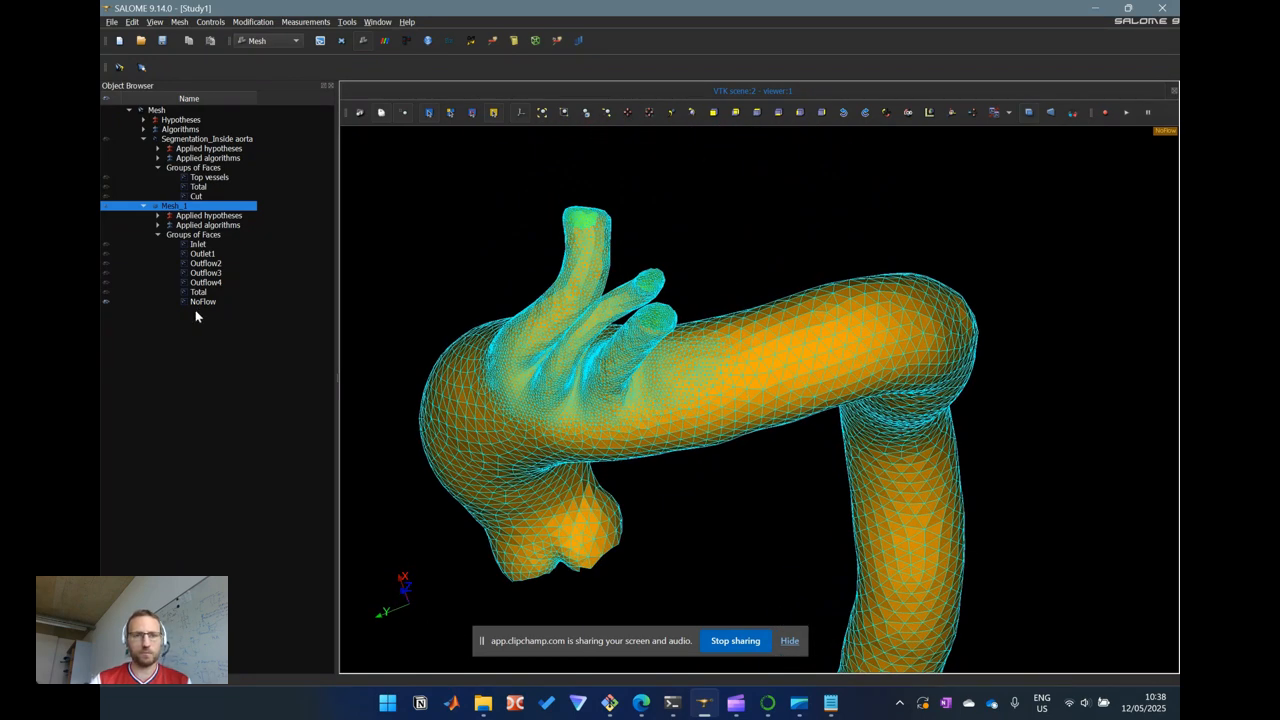
# Delete the group Total from Mesh_1
pyautogui.rightClick(200, 293)
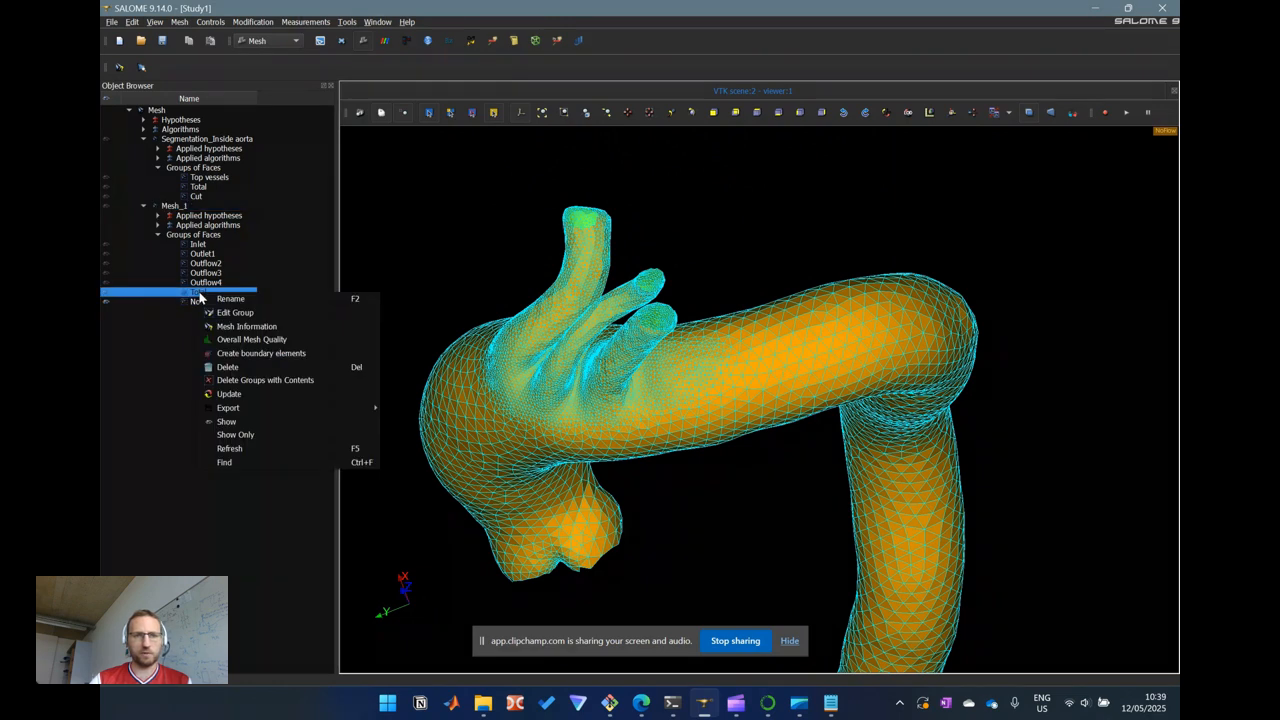
pyautogui.click(240, 367)
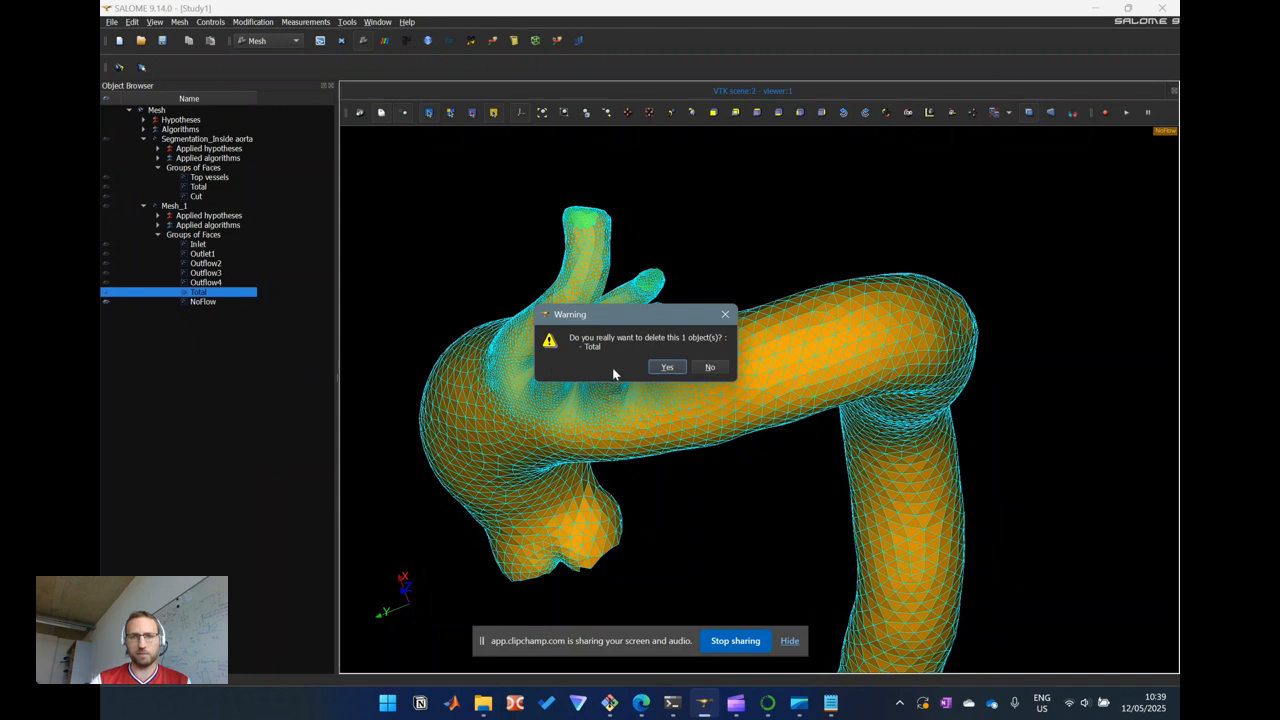
pyautogui.click(664, 367)
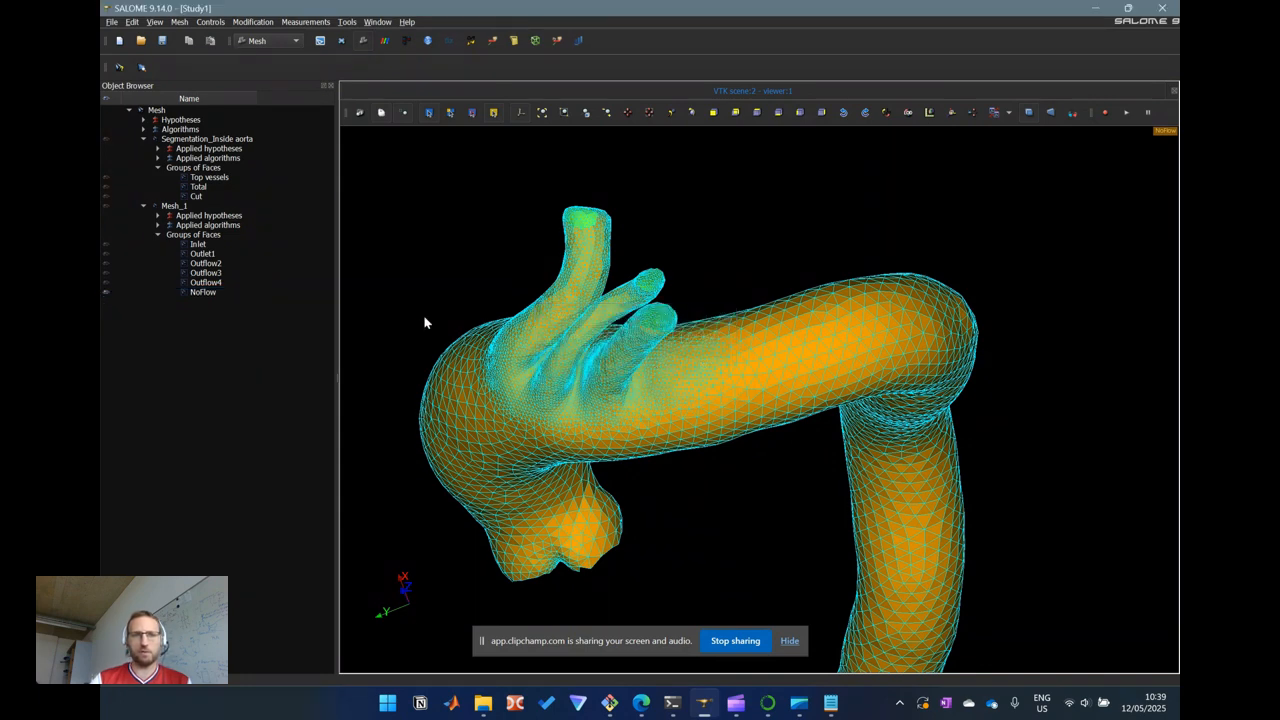
# Display the inlet, outlet and all outflow groups together with NoFlow to check that they close the surface
pyautogui.click(106, 274)
pyautogui.click(105, 263)
pyautogui.click(105, 254)
pyautogui.click(105, 245)
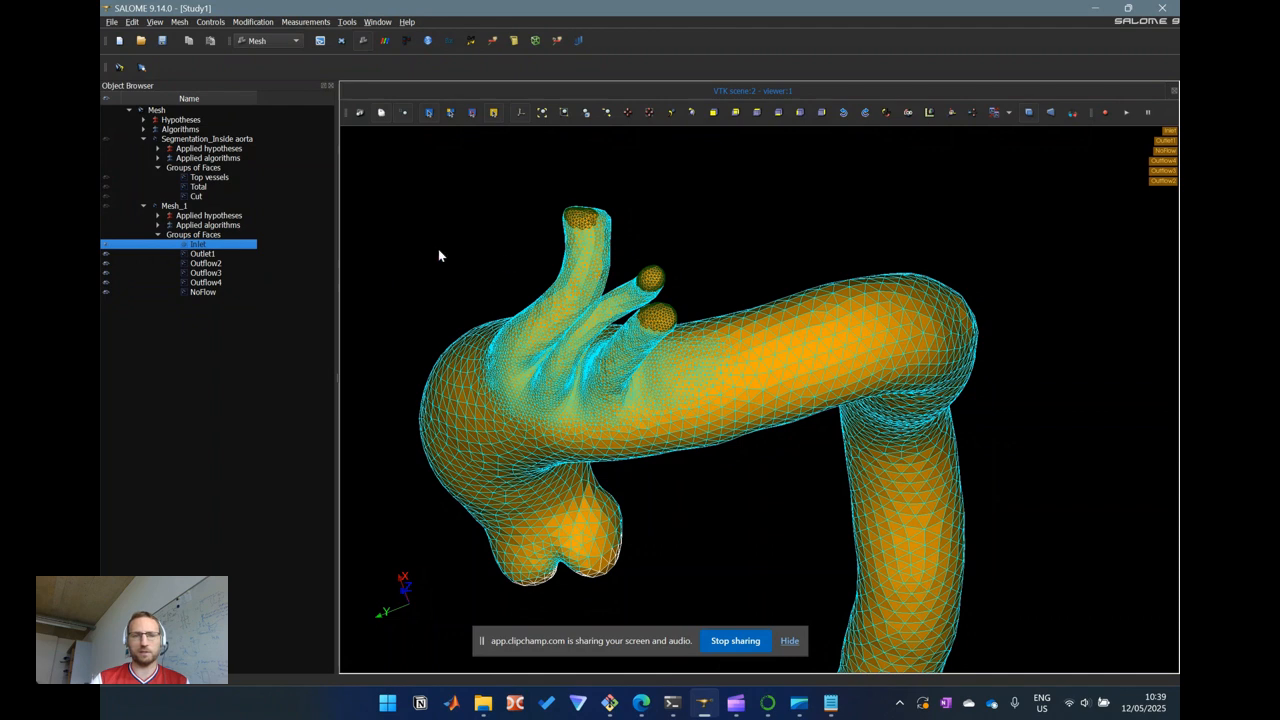
# Hide all face groups of Mesh_1, including NoFlow, and display the full Mesh_1
pyautogui.click(106, 245)
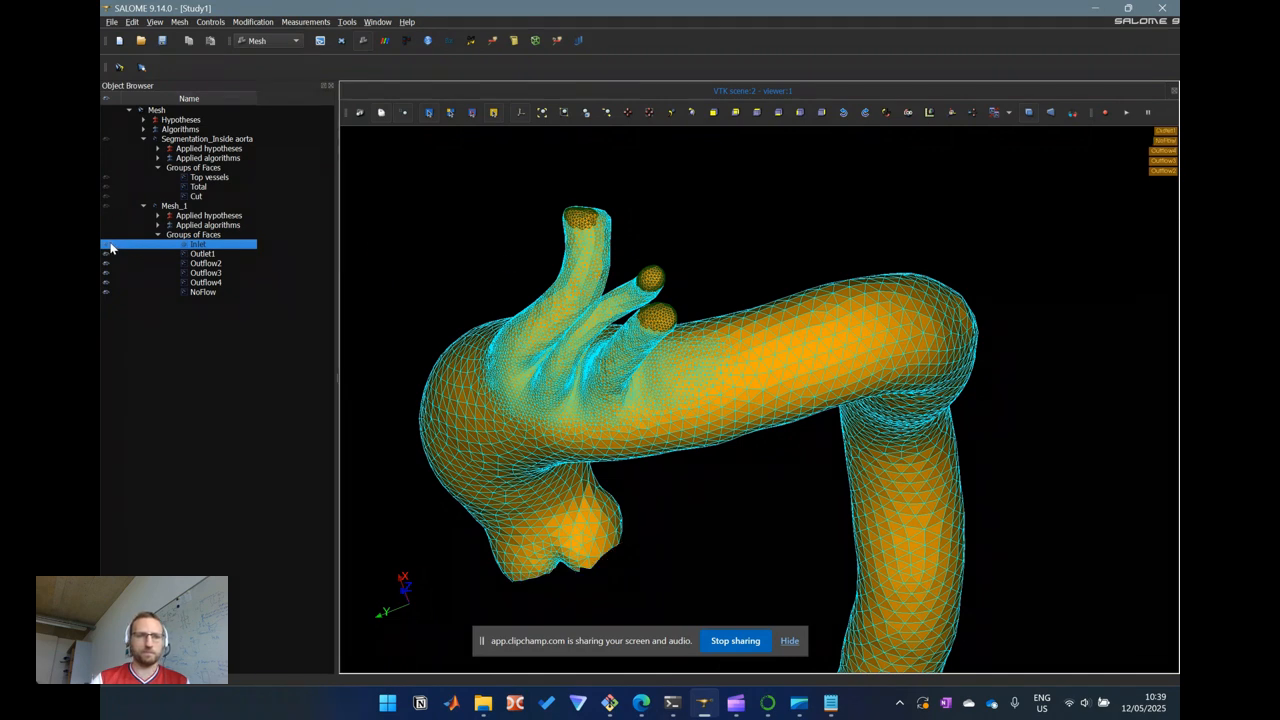
pyautogui.click(105, 254)
pyautogui.click(105, 263)
pyautogui.click(105, 273)
pyautogui.click(105, 282)
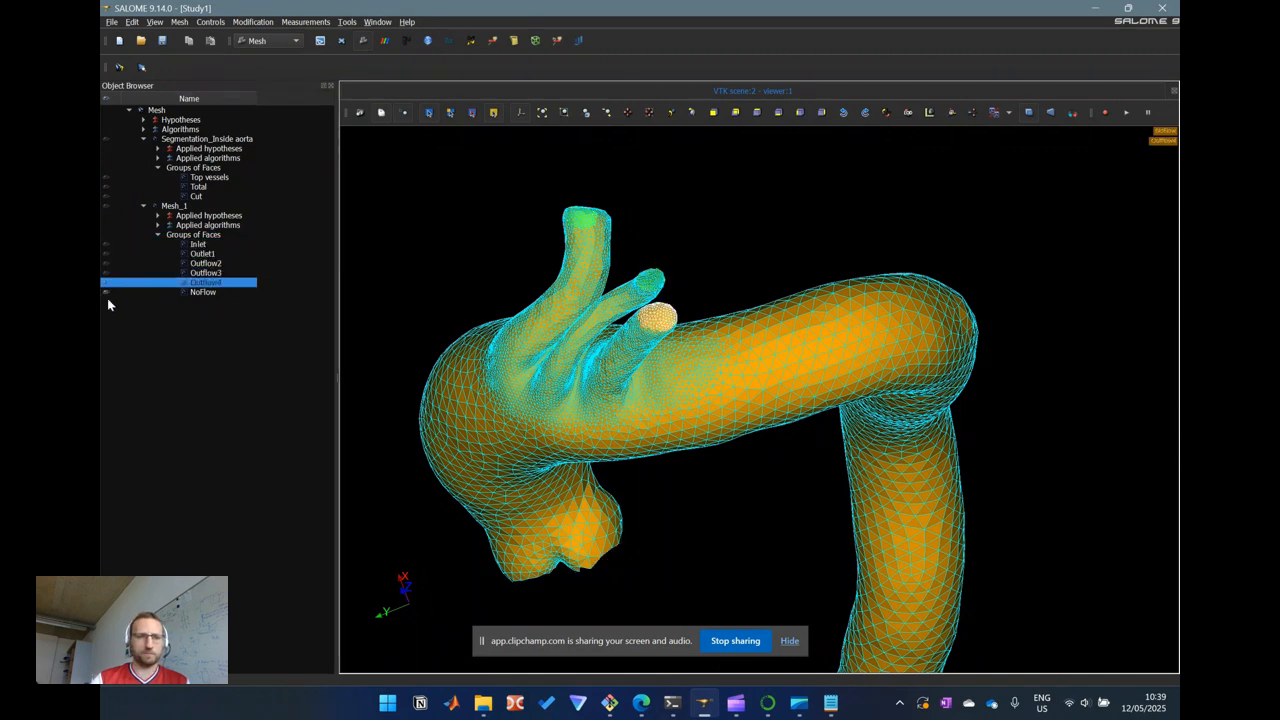
pyautogui.click(105, 292)
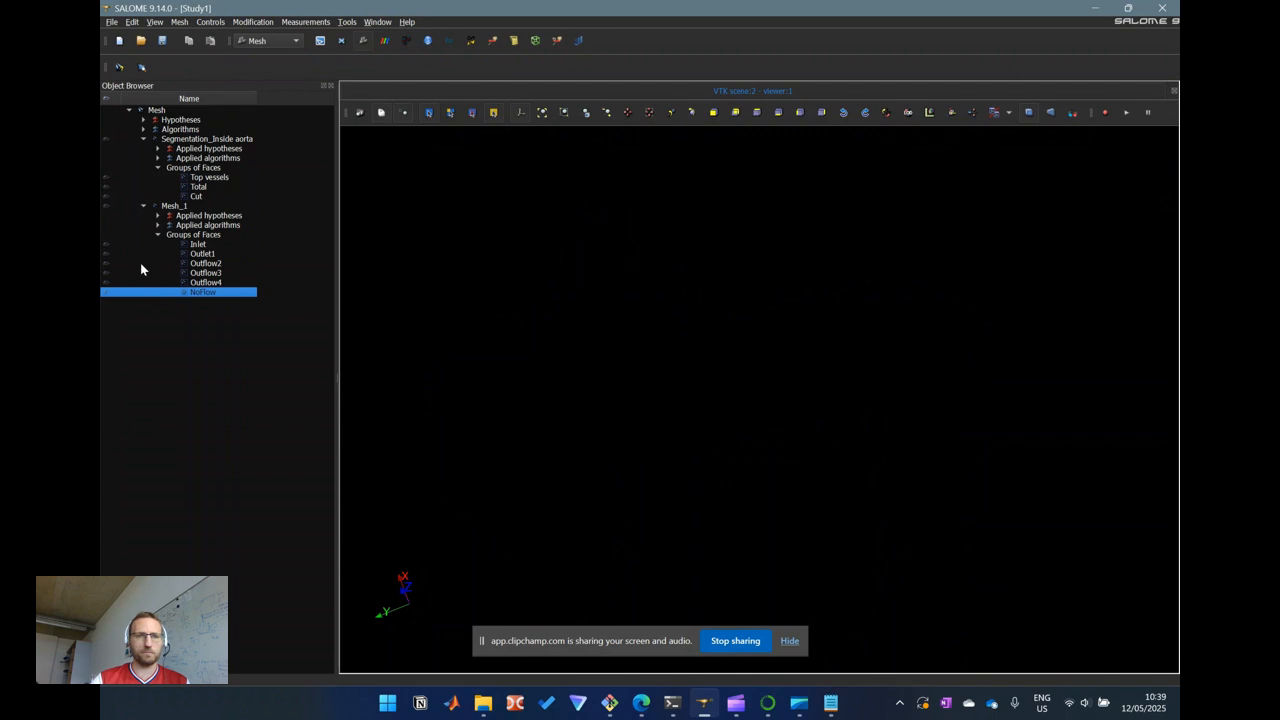
pyautogui.click(106, 206)
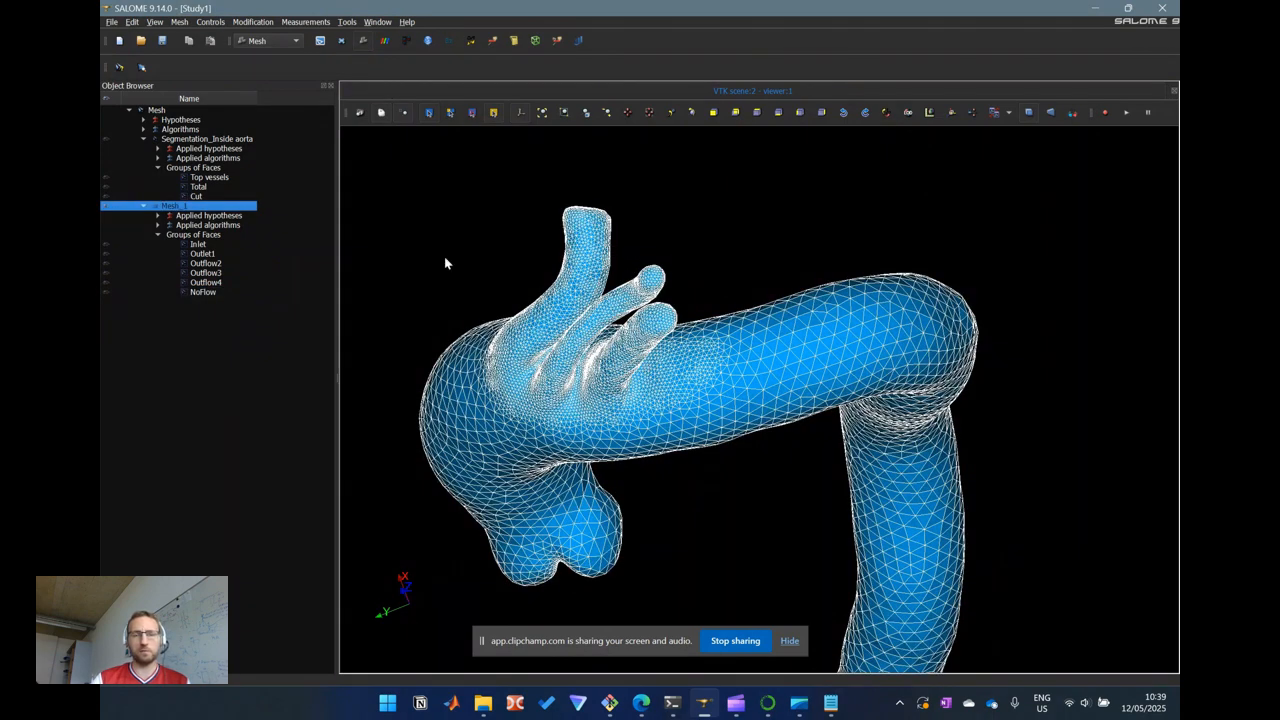
# Export Mesh_1 as a MED 4.1 file named meshFinal in the Downloads folder
pyautogui.rightClick(254, 211)
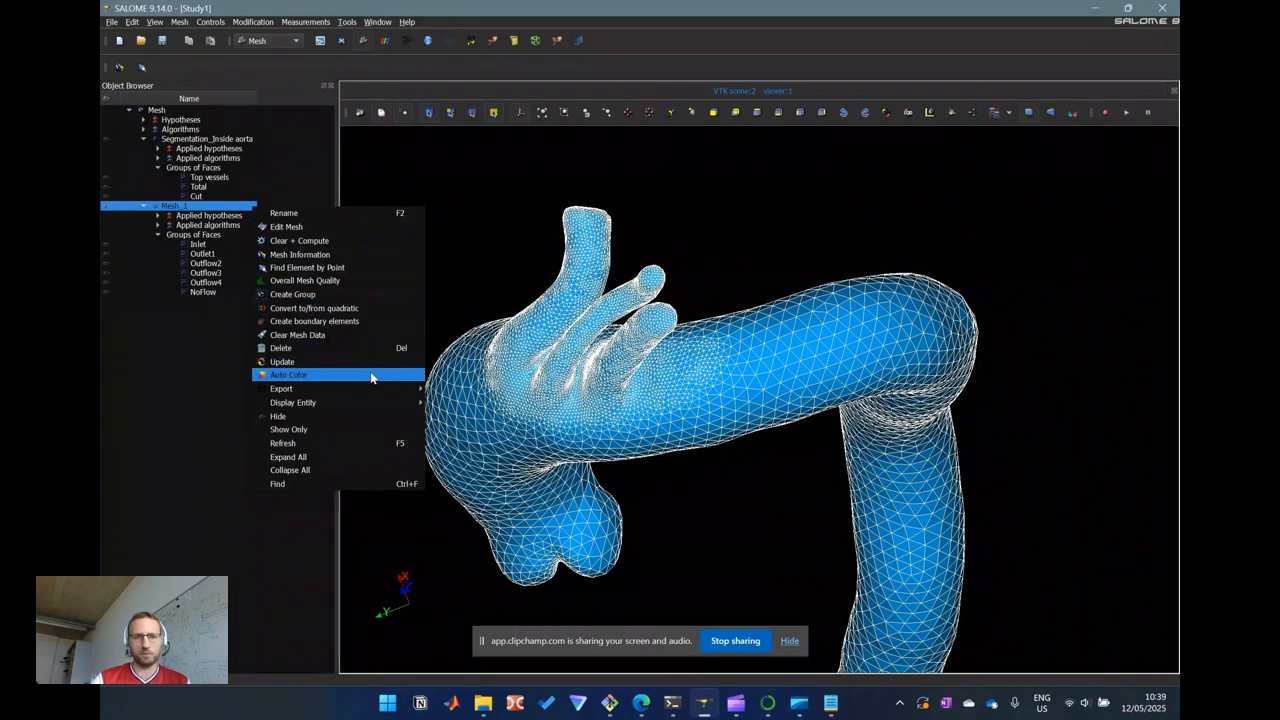
pyautogui.moveTo(404, 391)
pyautogui.click(456, 388)
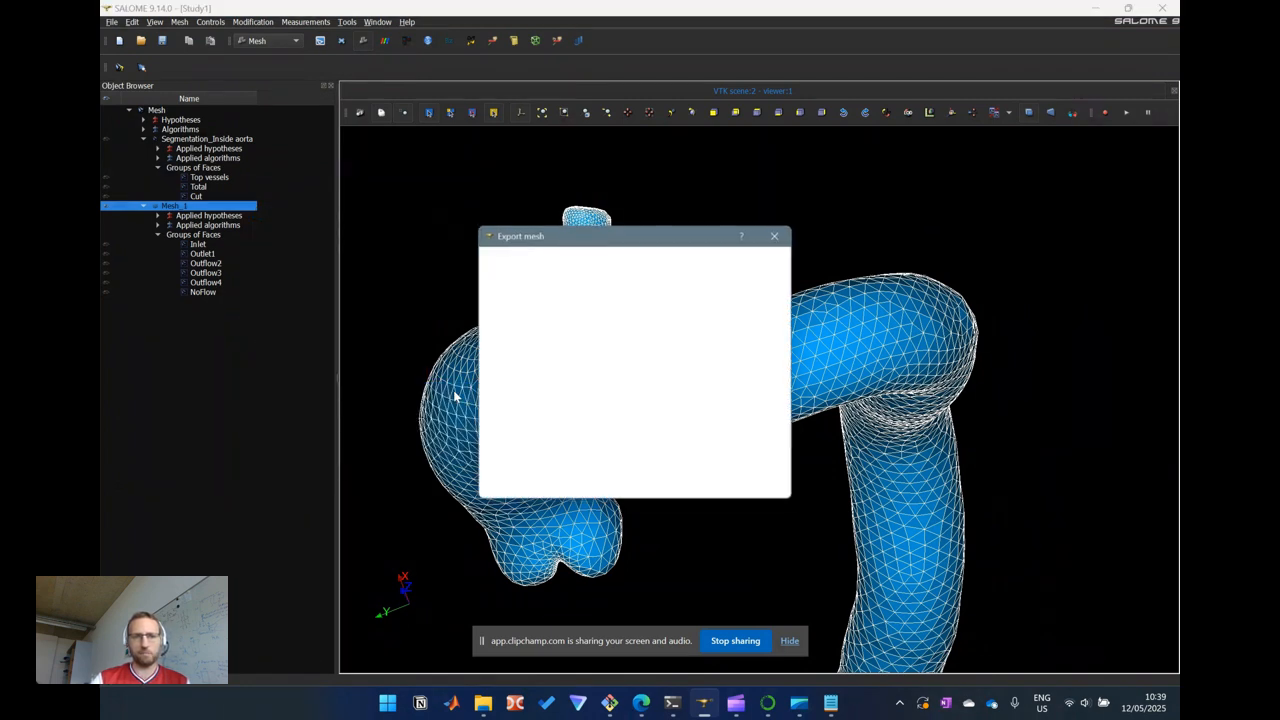
pyautogui.write('mesh')
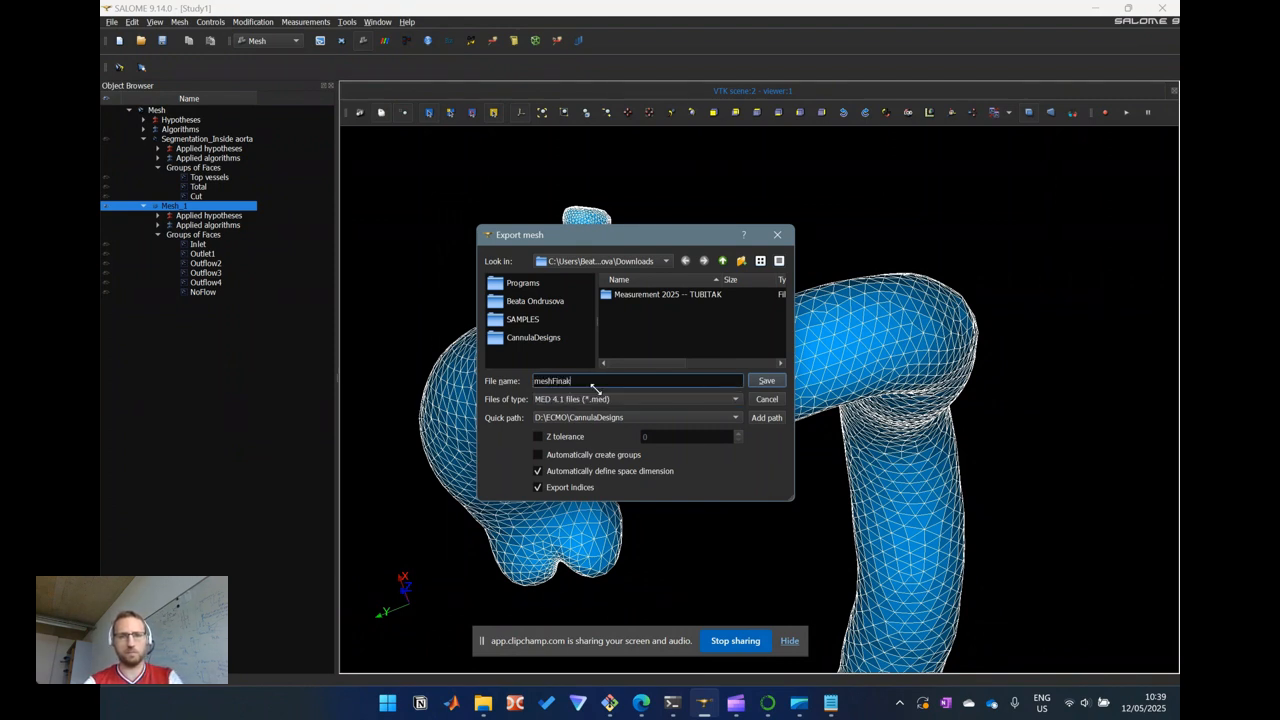
pyautogui.write('Final')
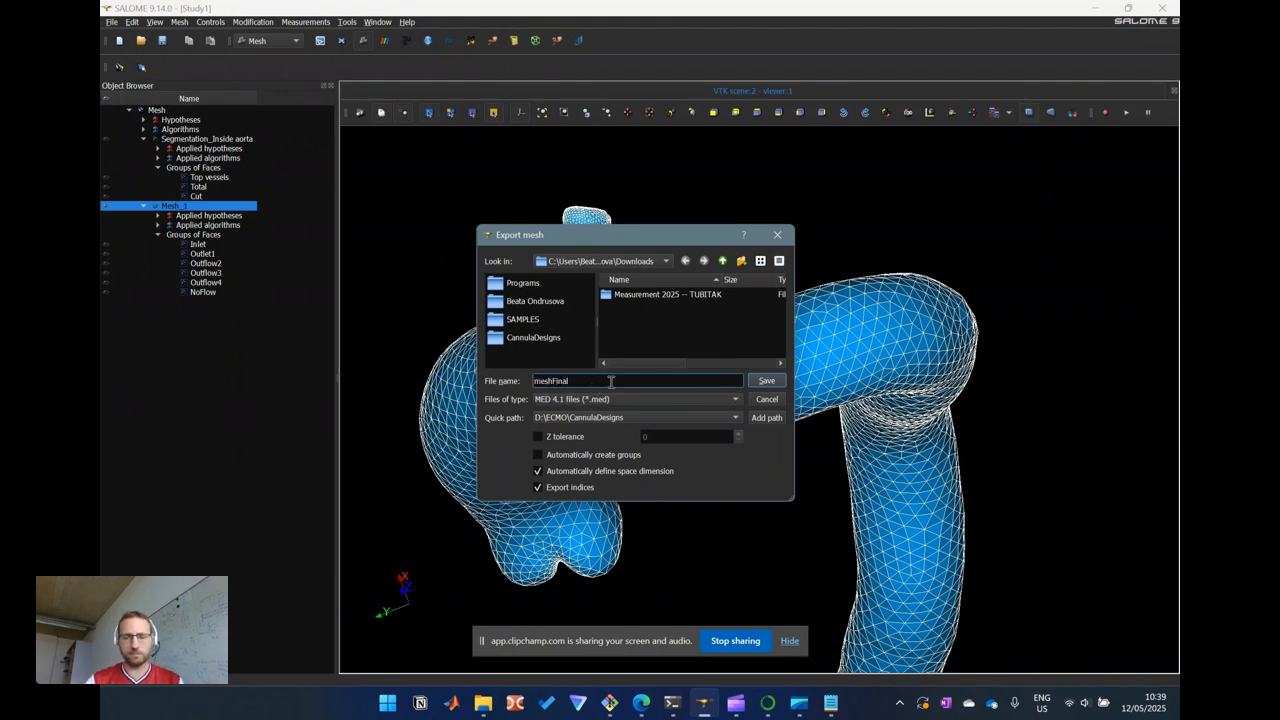
pyautogui.click(760, 380)
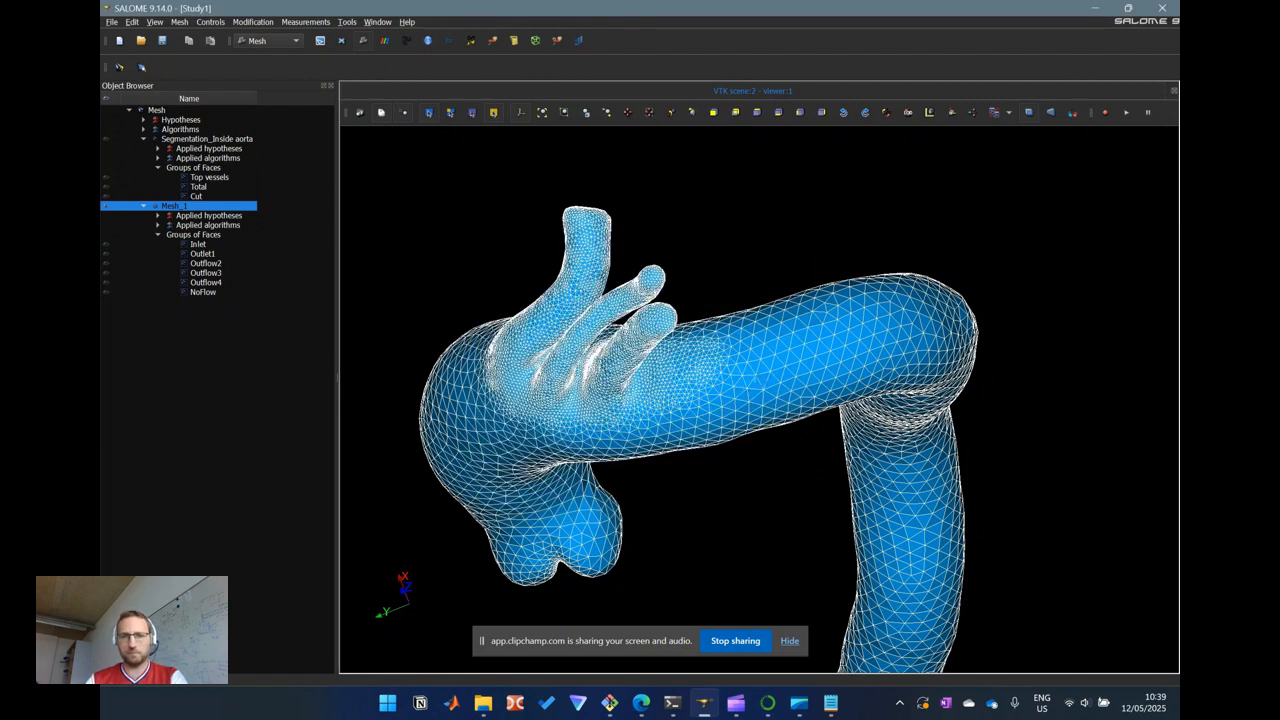
# Switch to File Explorer and select the exported meshFinal.med in the Downloads folder
pyautogui.click(485, 703)
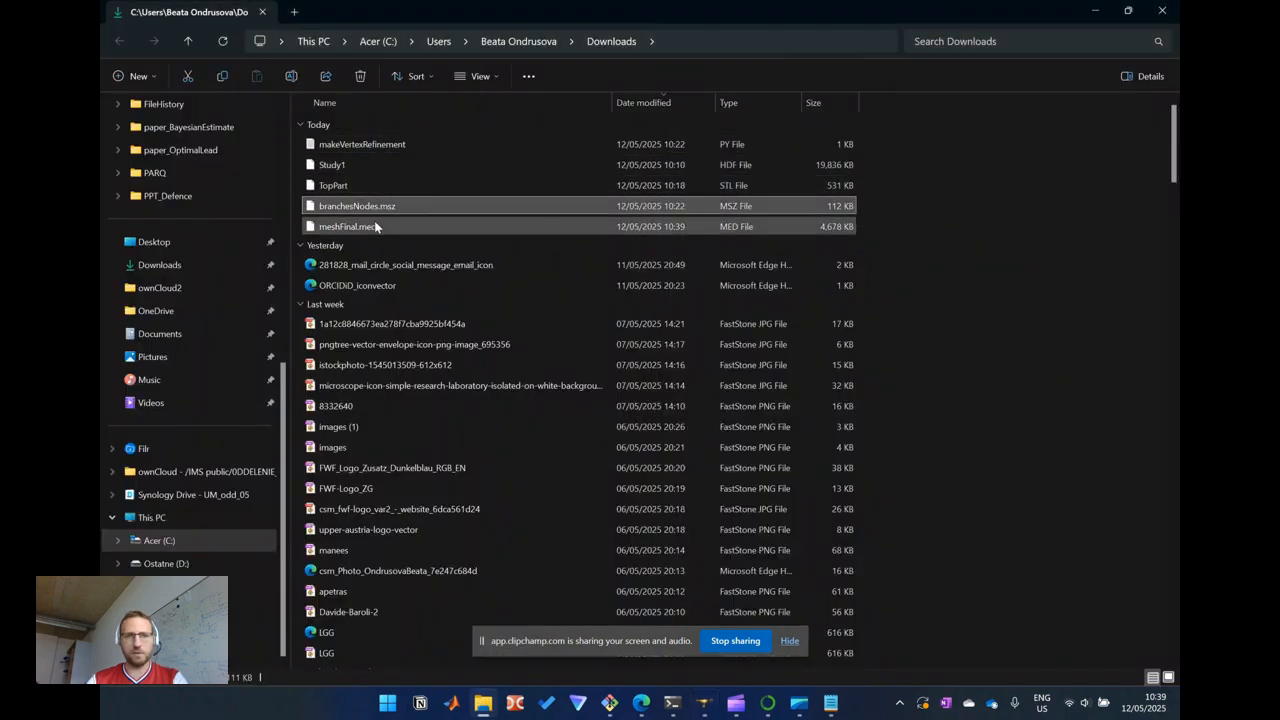
pyautogui.click(398, 228)
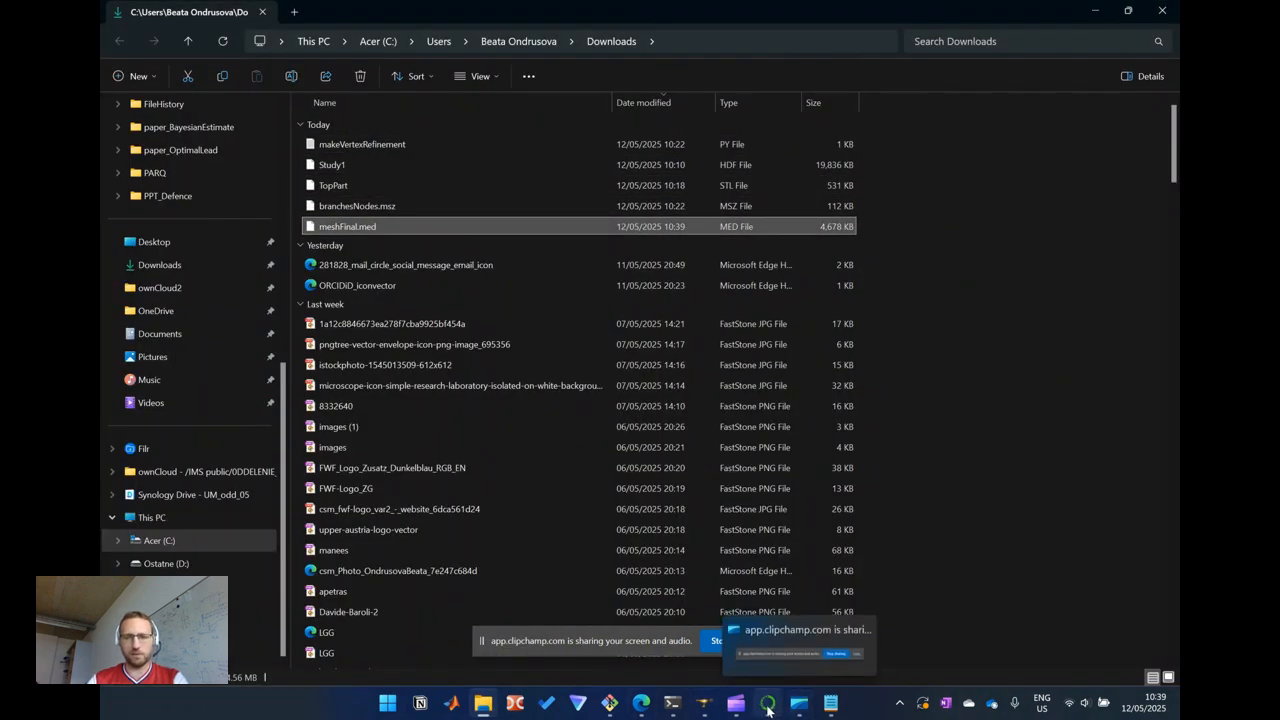
# Switch to SALOME and review the mesh information of Mesh_1, including its node and element counts
pyautogui.click(705, 706)
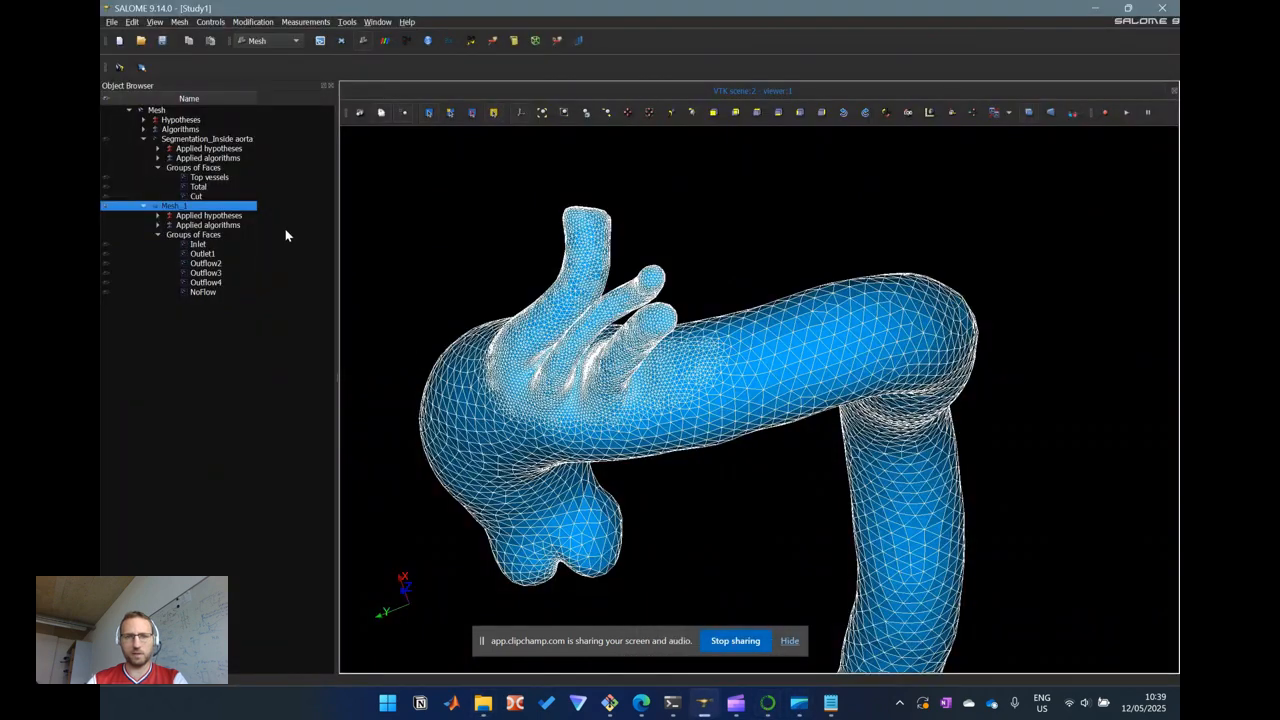
pyautogui.rightClick(217, 209)
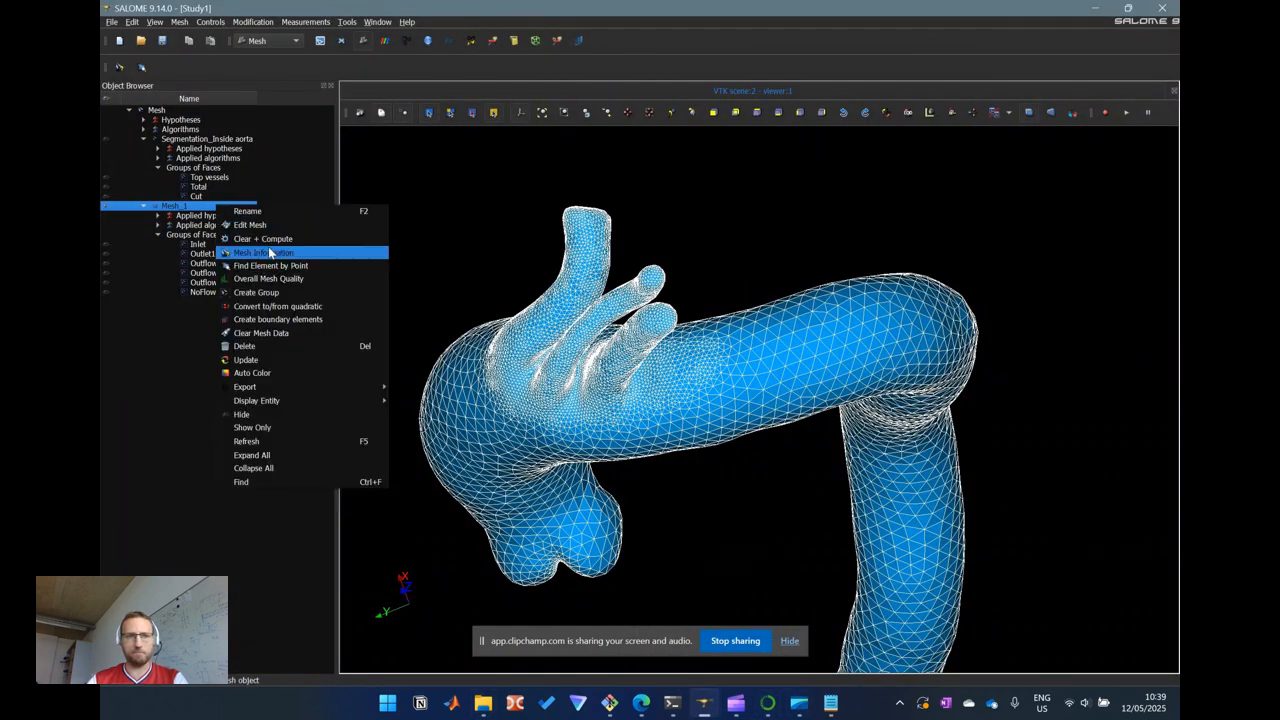
pyautogui.click(234, 251)
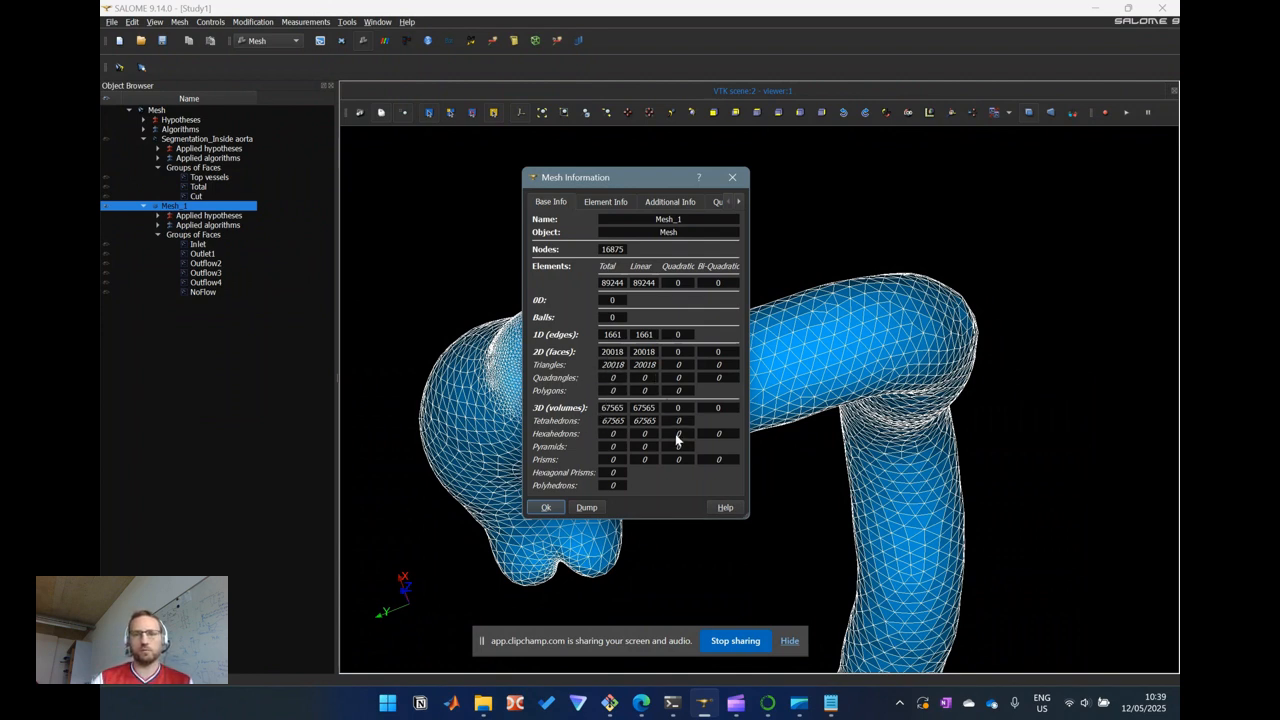
pyautogui.click(547, 506)
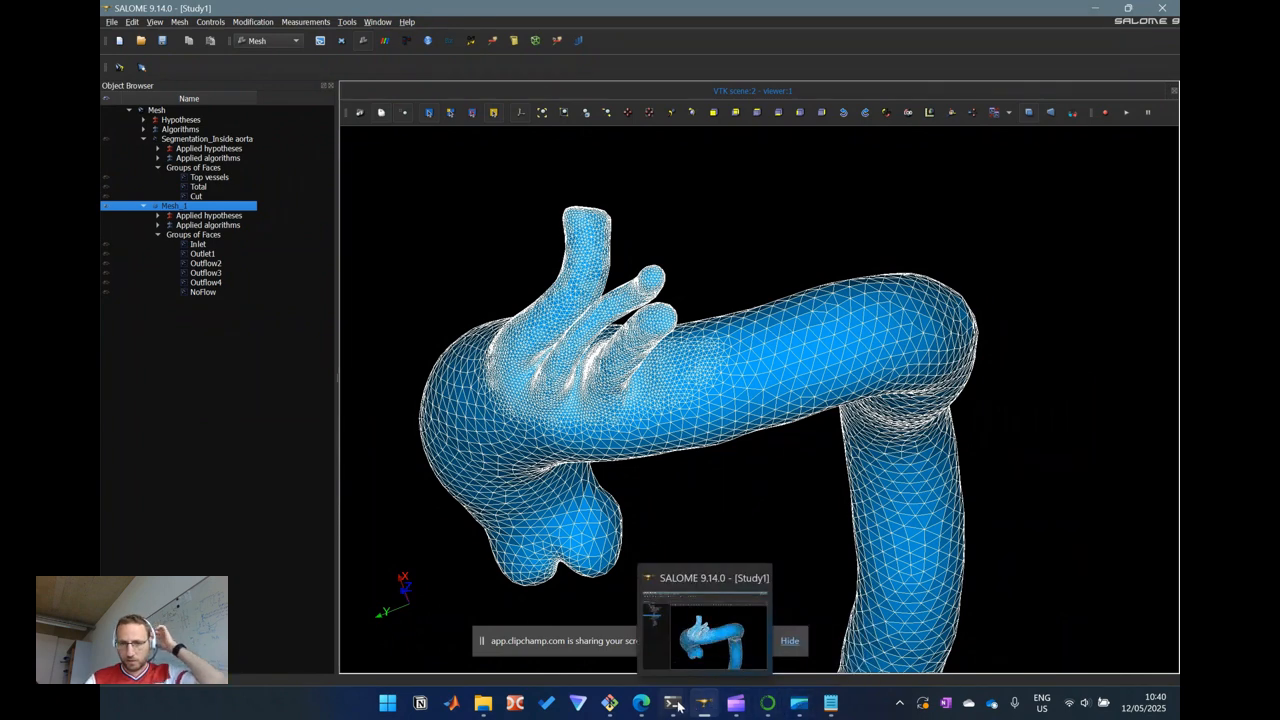
# Switch to the Moodle page in Edge, download extractMesh.py from Aorta meshing codes and open it in Notepad
pyautogui.click(675, 628)
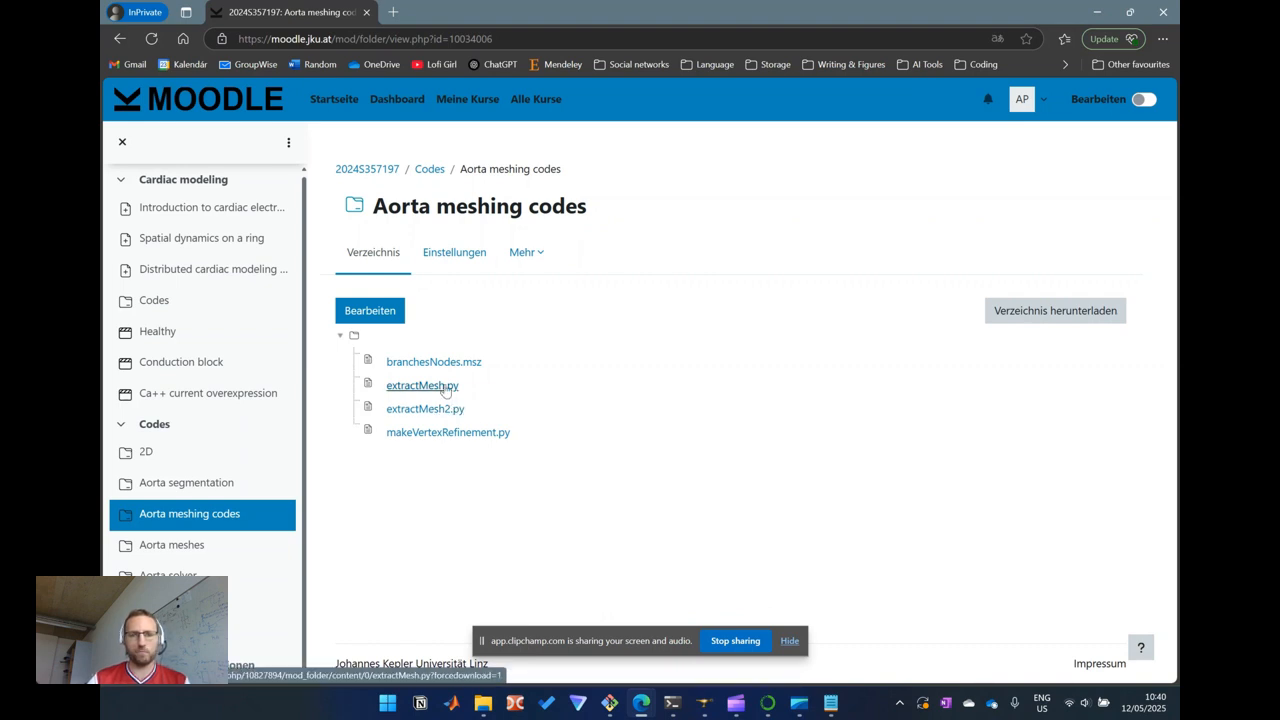
pyautogui.click(445, 390)
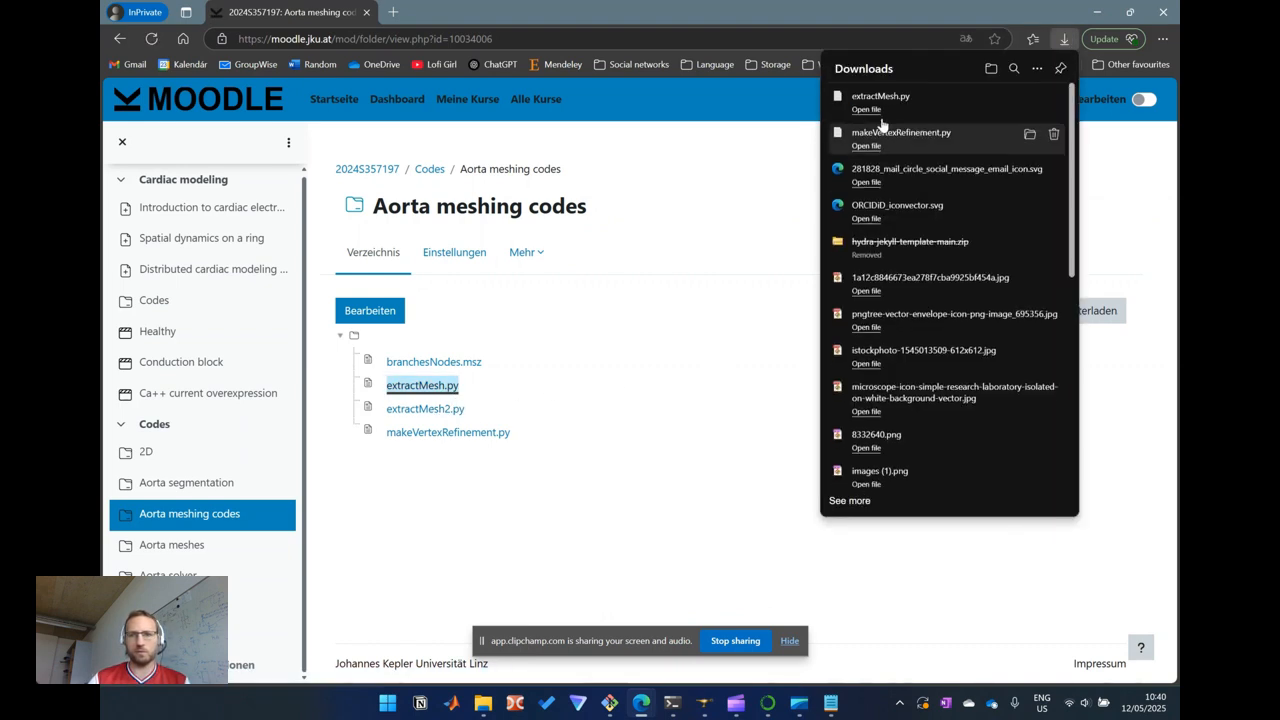
pyautogui.click(899, 113)
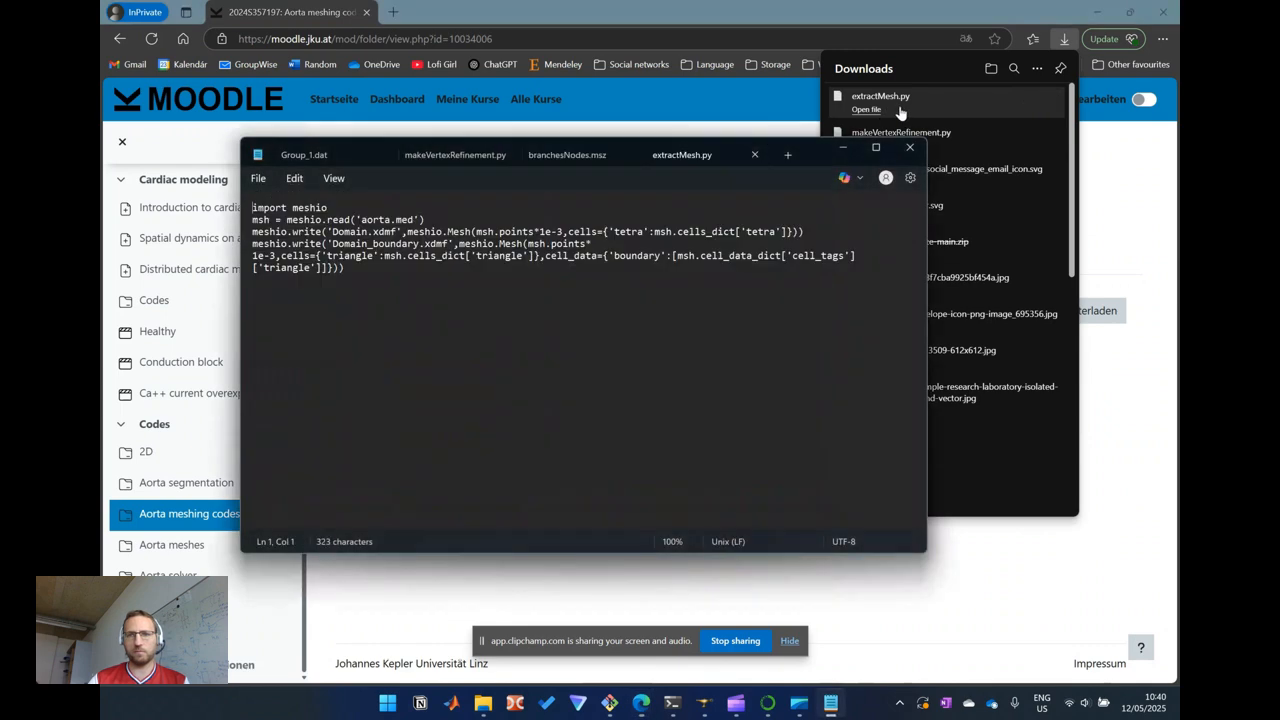
# Set the input file in the meshio.read line of extractMesh.py to meshFinal.med and save the script
pyautogui.click(400, 220)
pyautogui.doubleClick(383, 222)
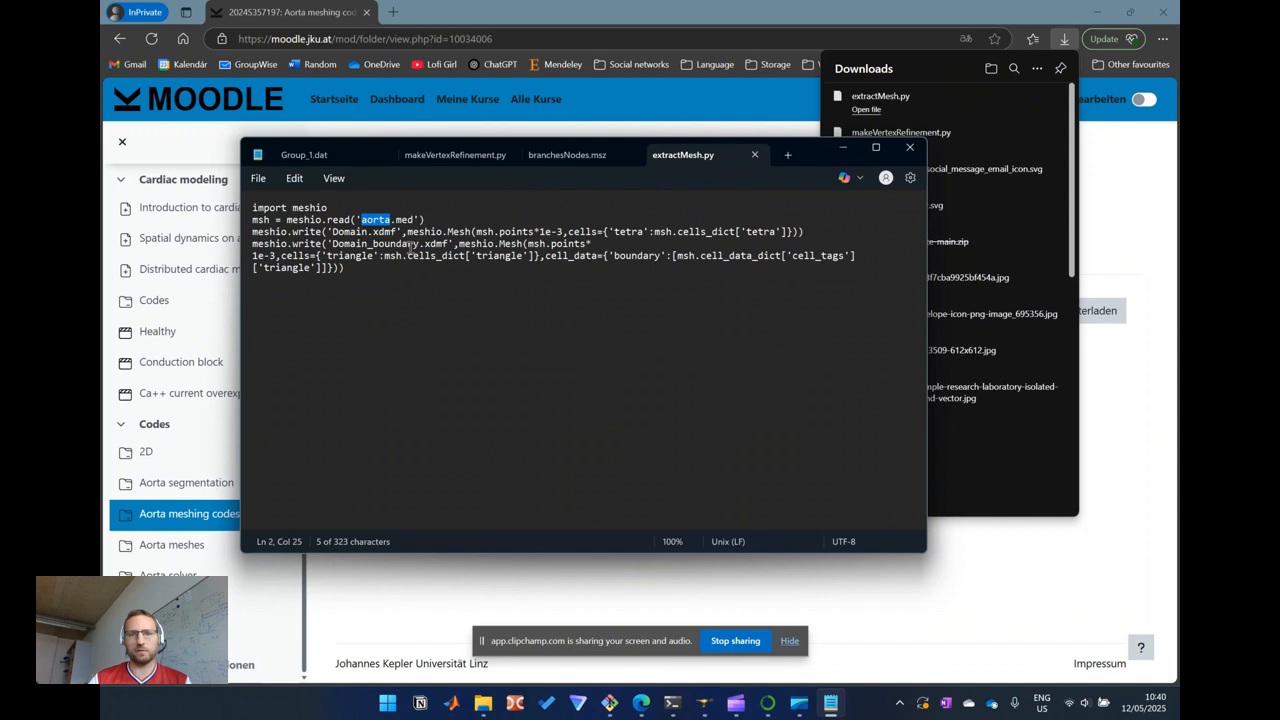
pyautogui.click(353, 267)
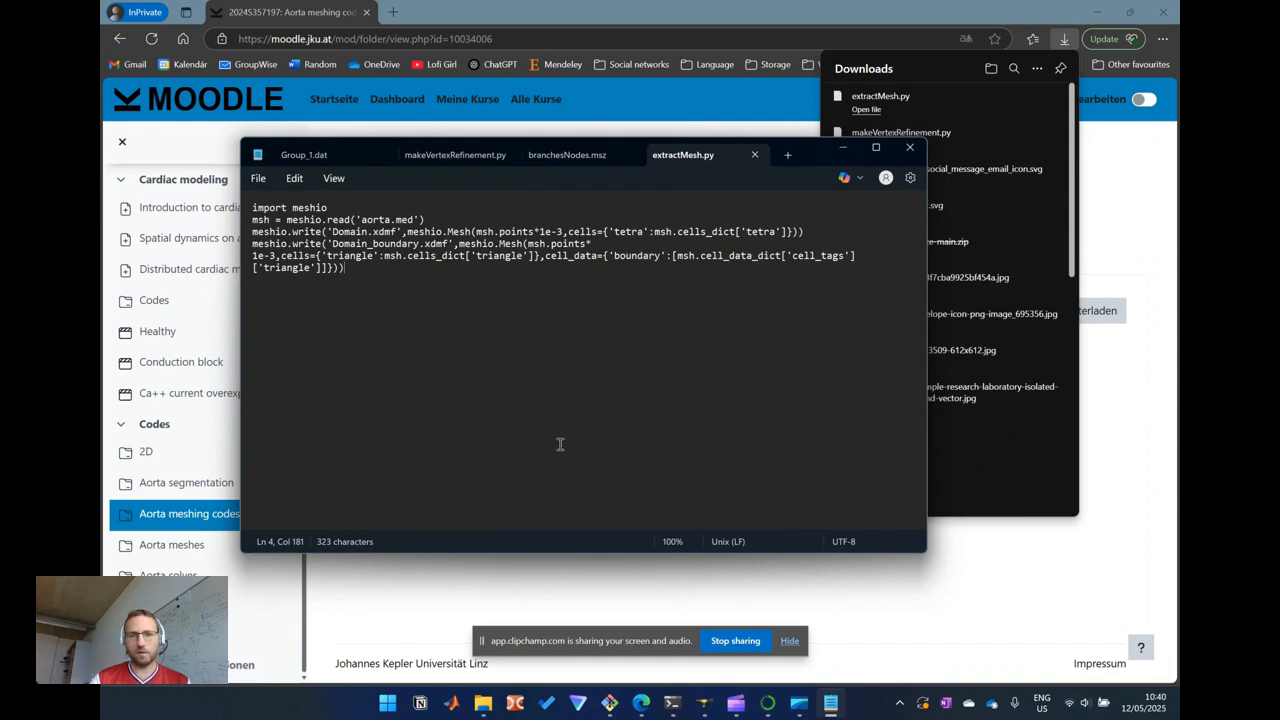
pyautogui.moveTo(610, 704)
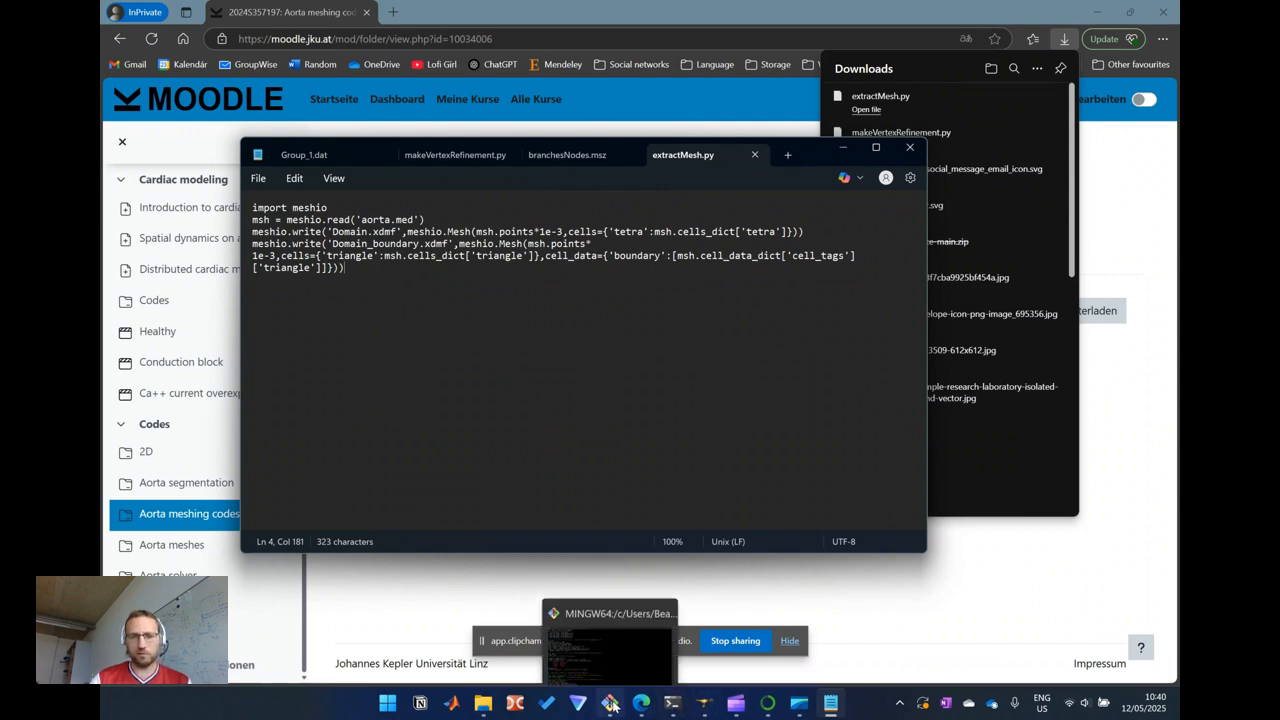
pyautogui.click(483, 704)
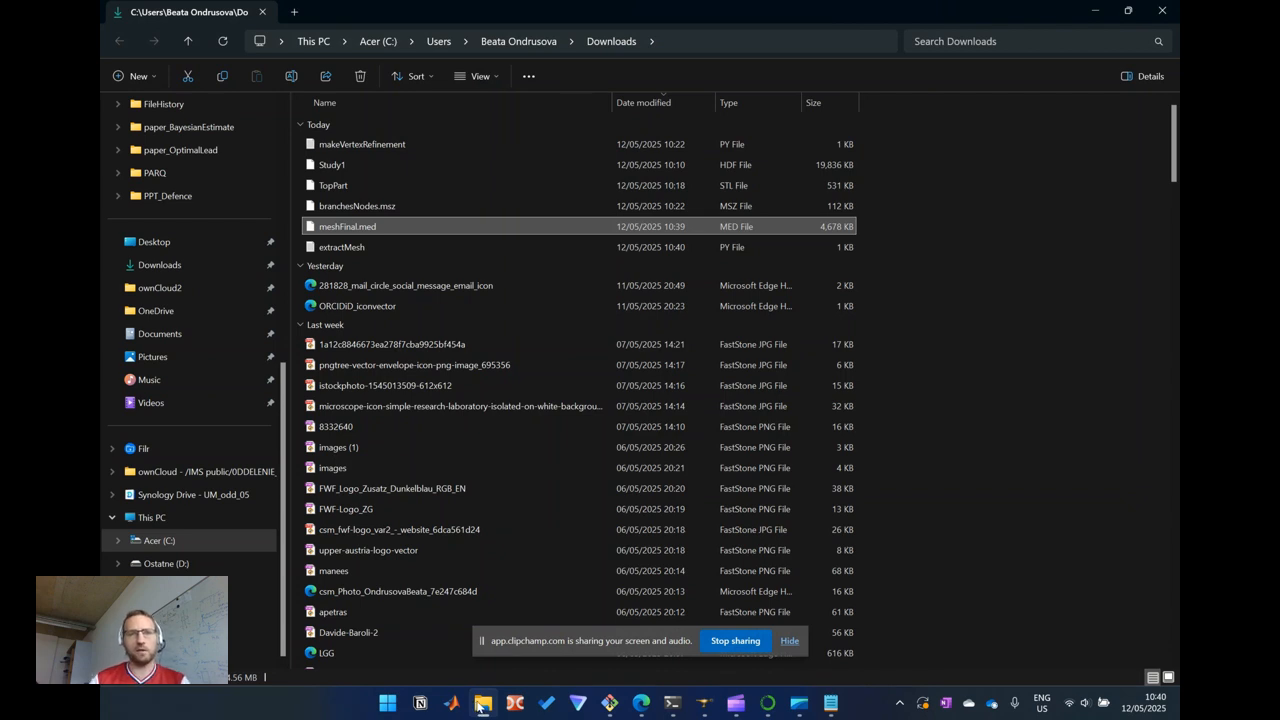
pyautogui.click(483, 704)
pyautogui.doubleClick(380, 219)
pyautogui.write('mesh')
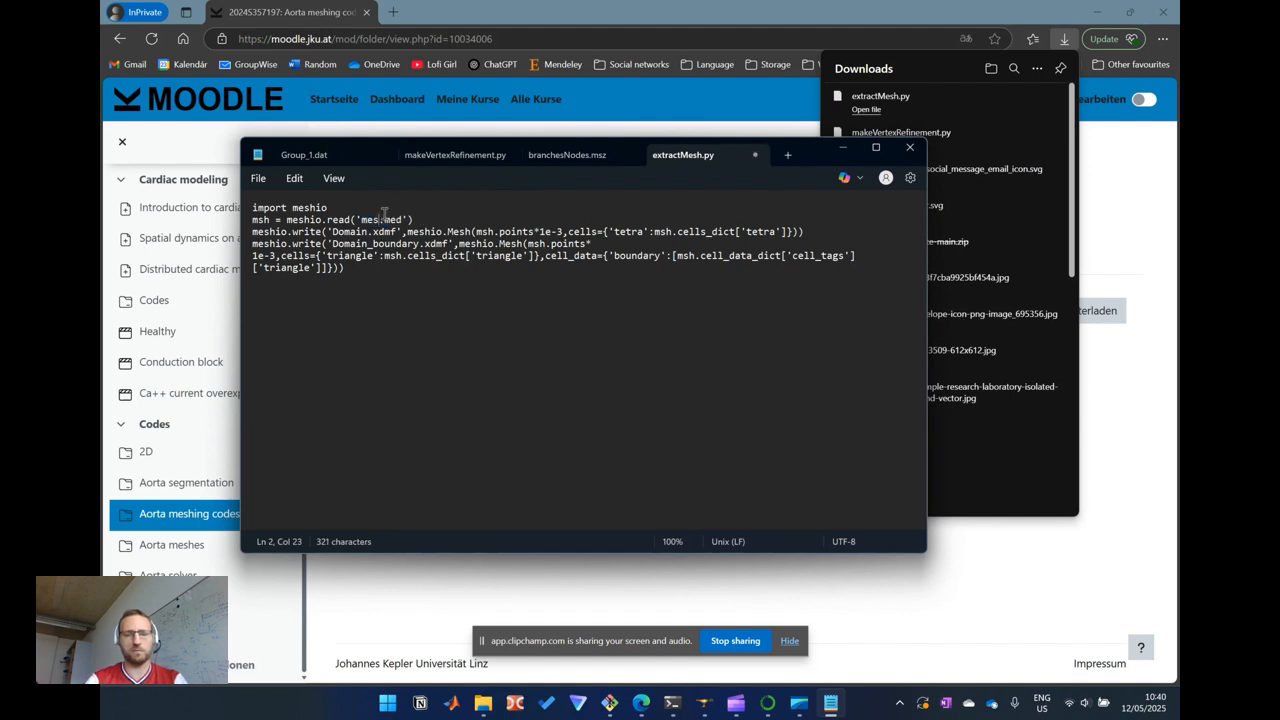
pyautogui.hotkey('alt', 'shift')
pyautogui.write('Final')
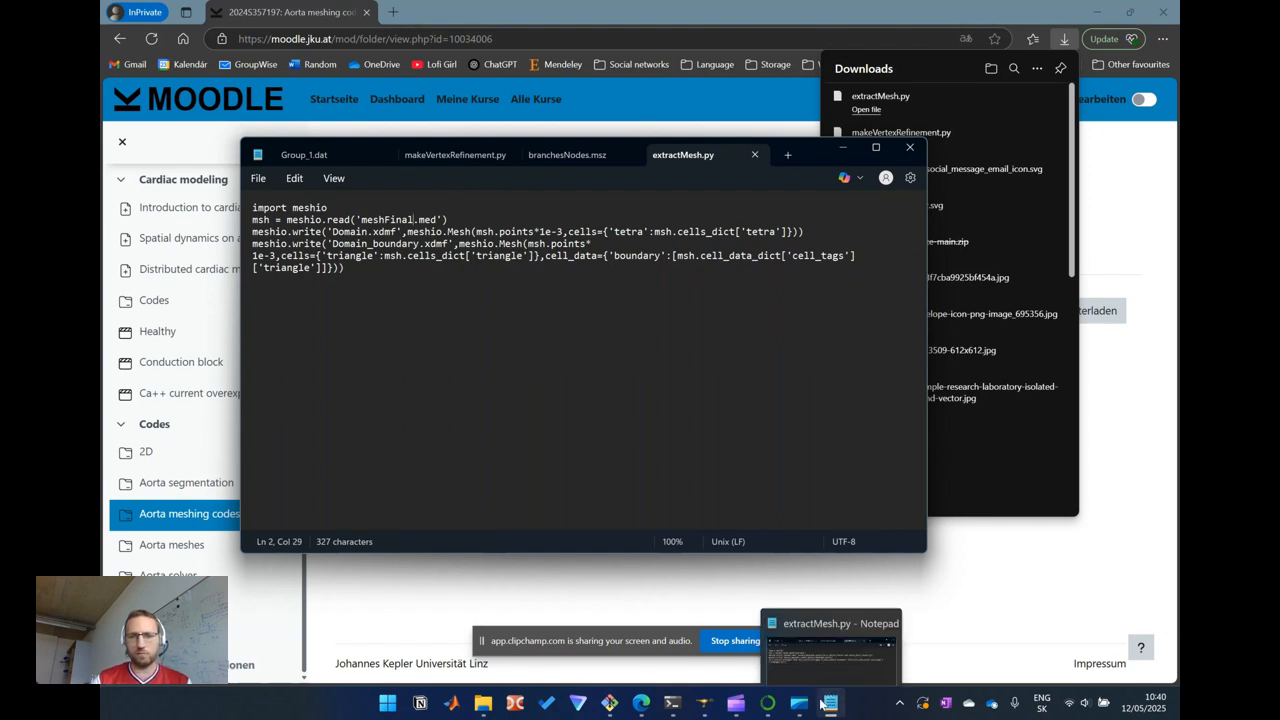
# Switch to Anaconda Navigator and open a terminal in the fenicsx-env environment
pyautogui.moveTo(768, 706)
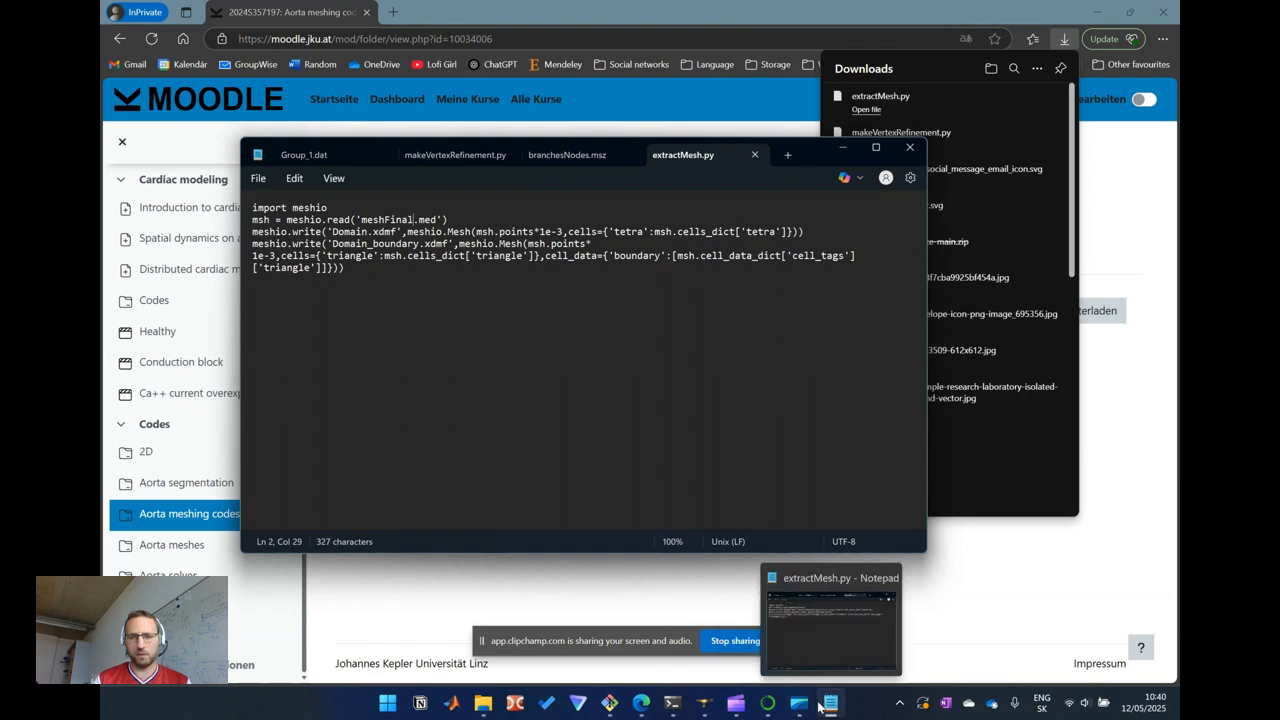
pyautogui.click(809, 706)
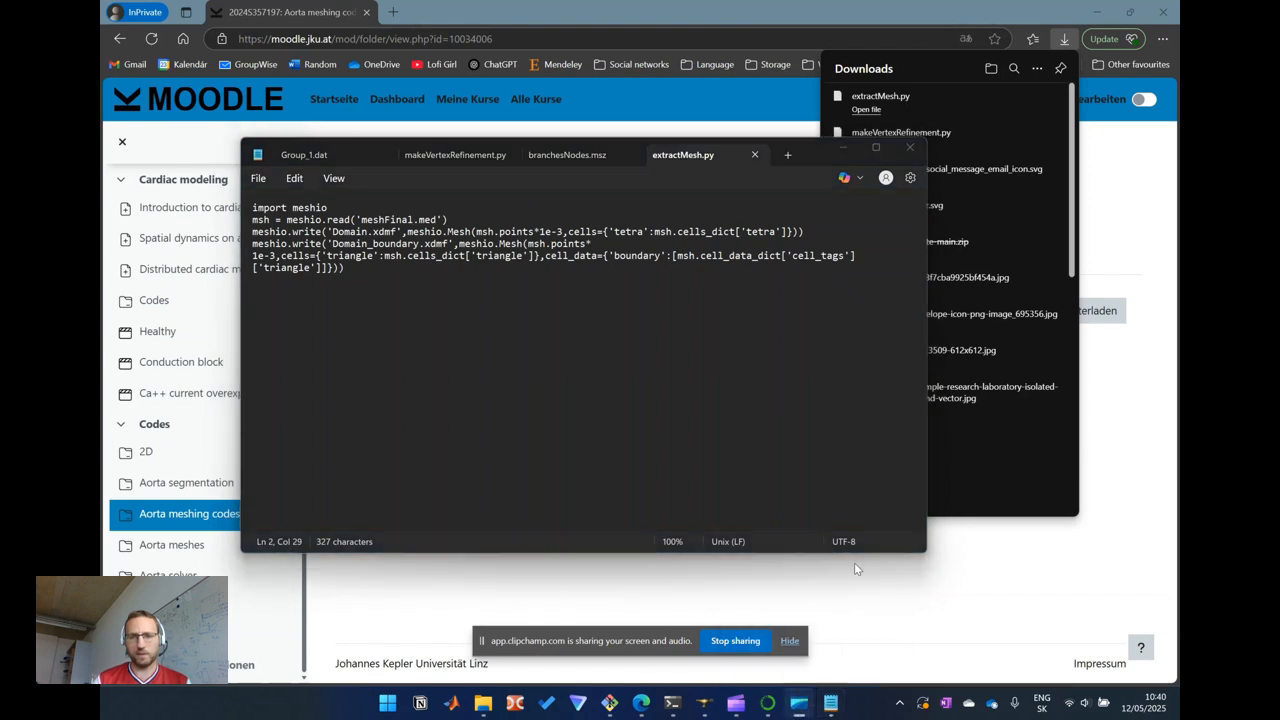
pyautogui.click(767, 706)
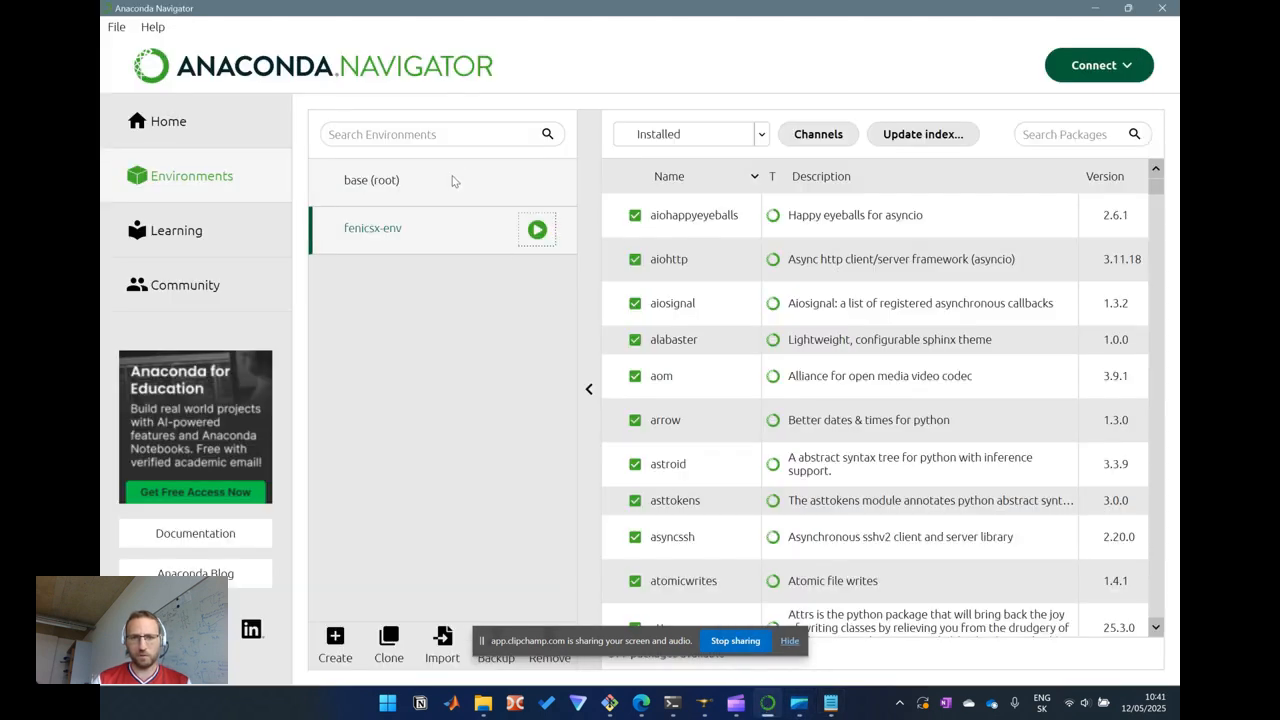
pyautogui.click(550, 237)
pyautogui.click(605, 230)
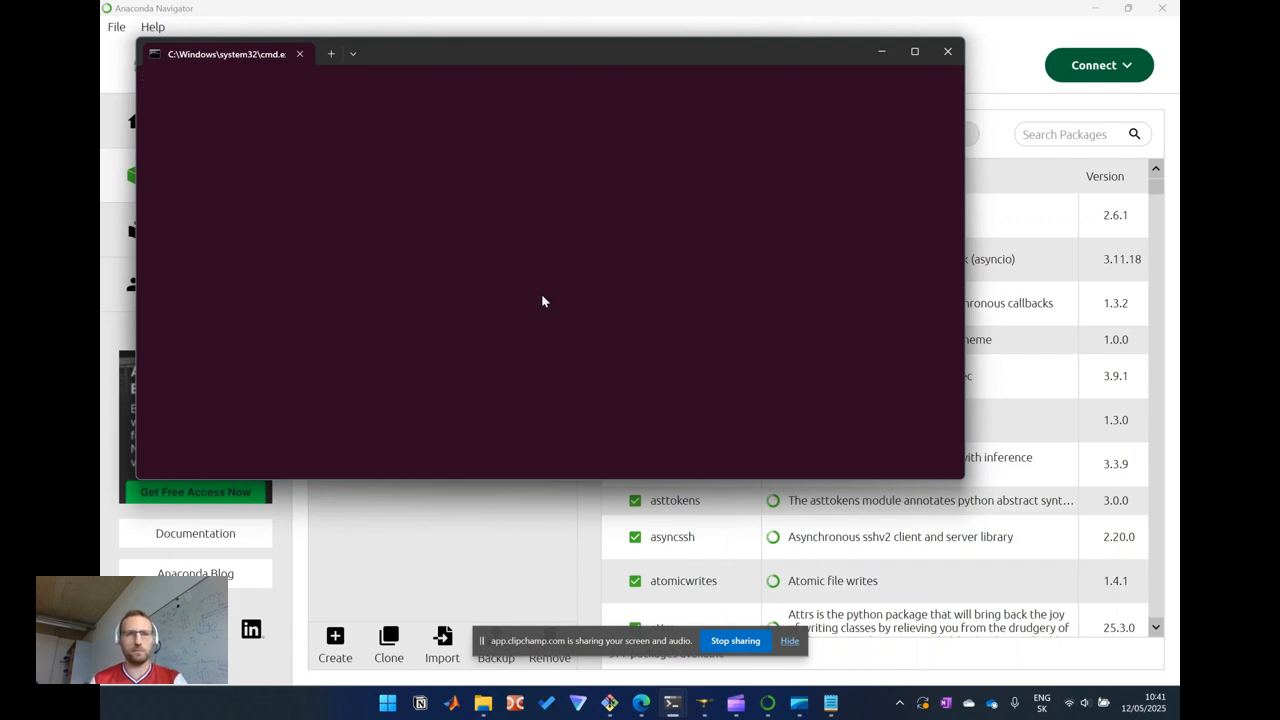
# Change the terminal's directory to Downloads and try to print the working directory with pwd
pyautogui.write('cd Downloads')
pyautogui.press('Return')
pyautogui.write('pwd')
pyautogui.press('Return')
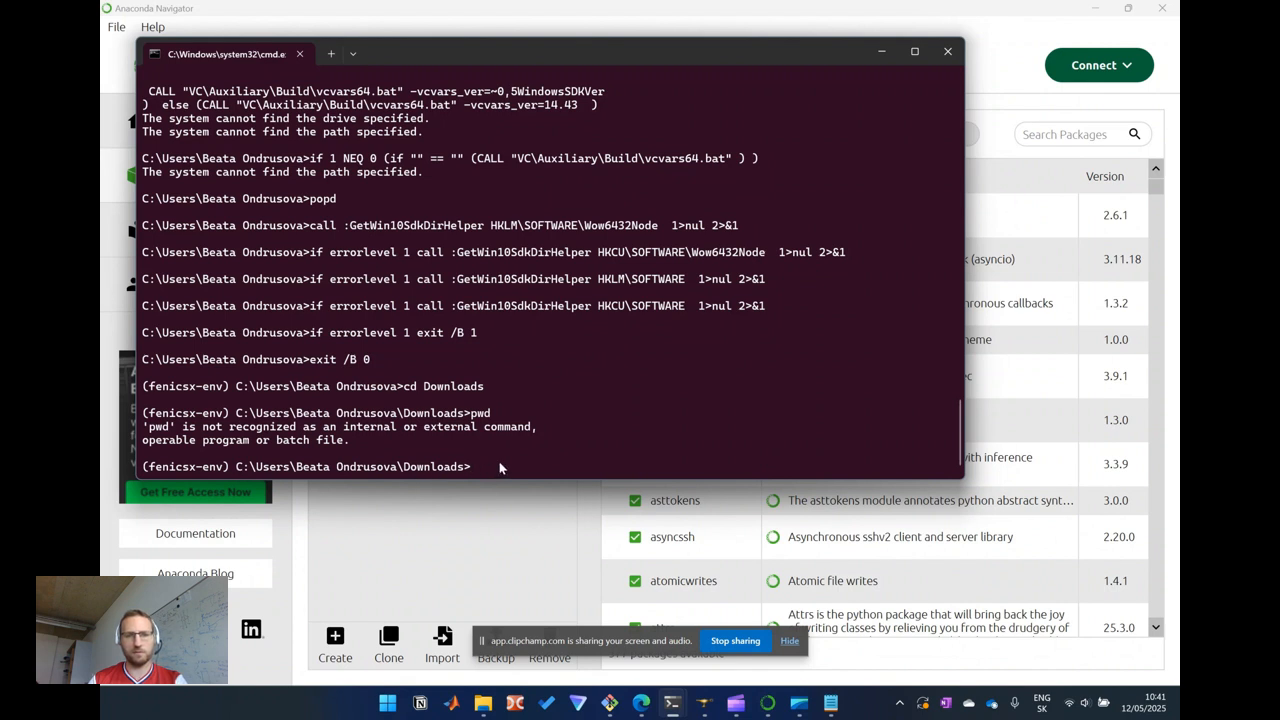
# Run extractMesh.py with Python from the Downloads folder to convert the mesh
pyautogui.write('pzthon')
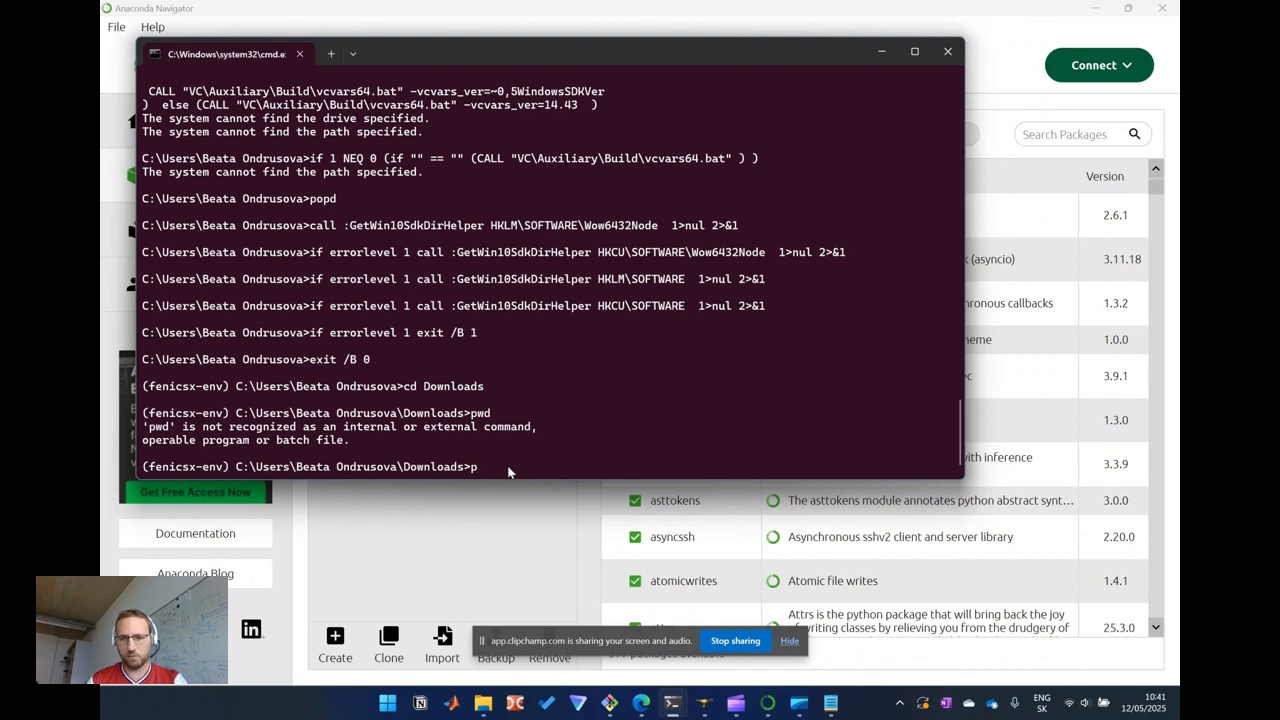
pyautogui.click(1042, 698)
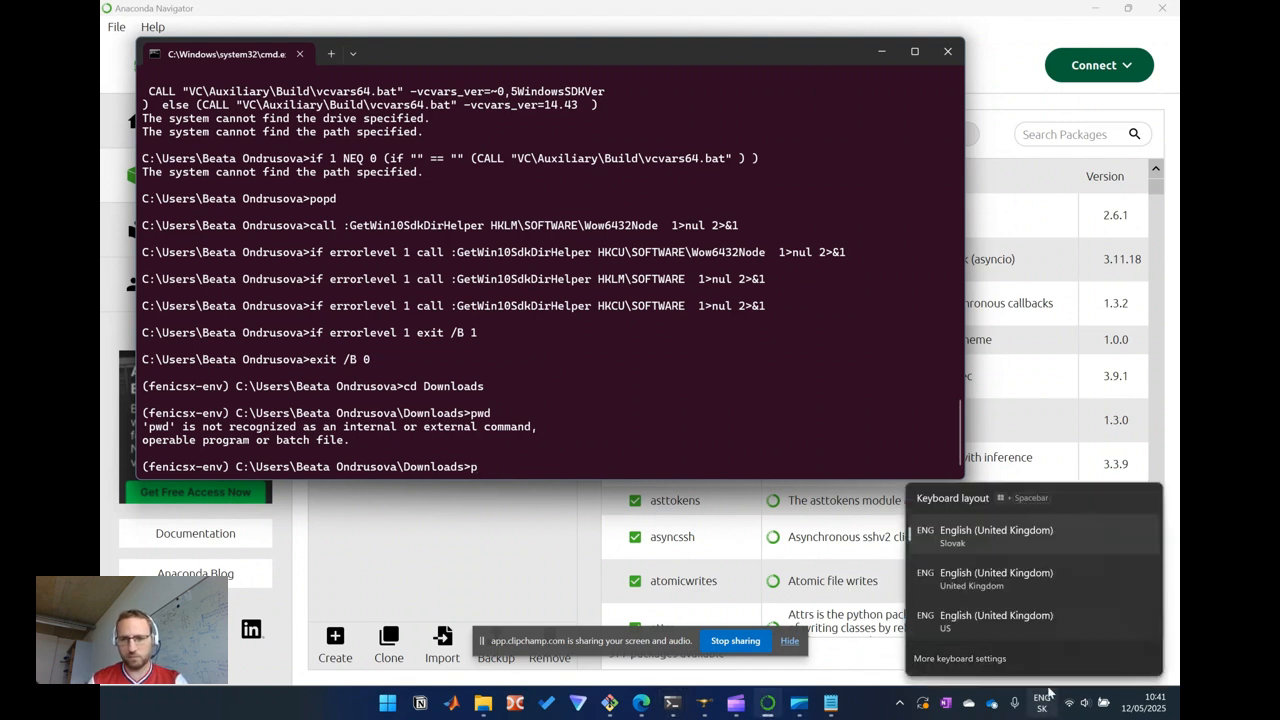
pyautogui.click(1000, 572)
pyautogui.write('zthon')
pyautogui.press('BackSpace')
pyautogui.press('BackSpace')
pyautogui.press('BackSpace')
pyautogui.press('BackSpace')
pyautogui.press('BackSpace')
pyautogui.write('zt')
pyautogui.press('BackSpace')
pyautogui.press('BackSpace')
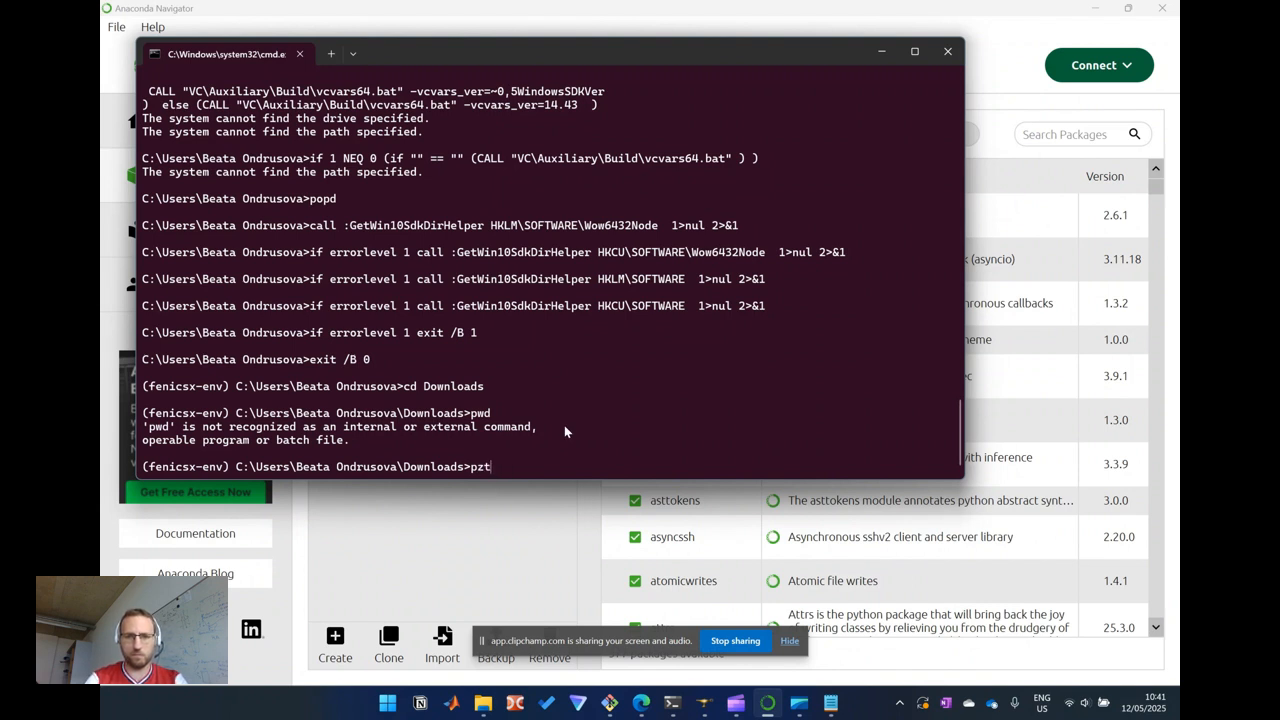
pyautogui.write('ython')
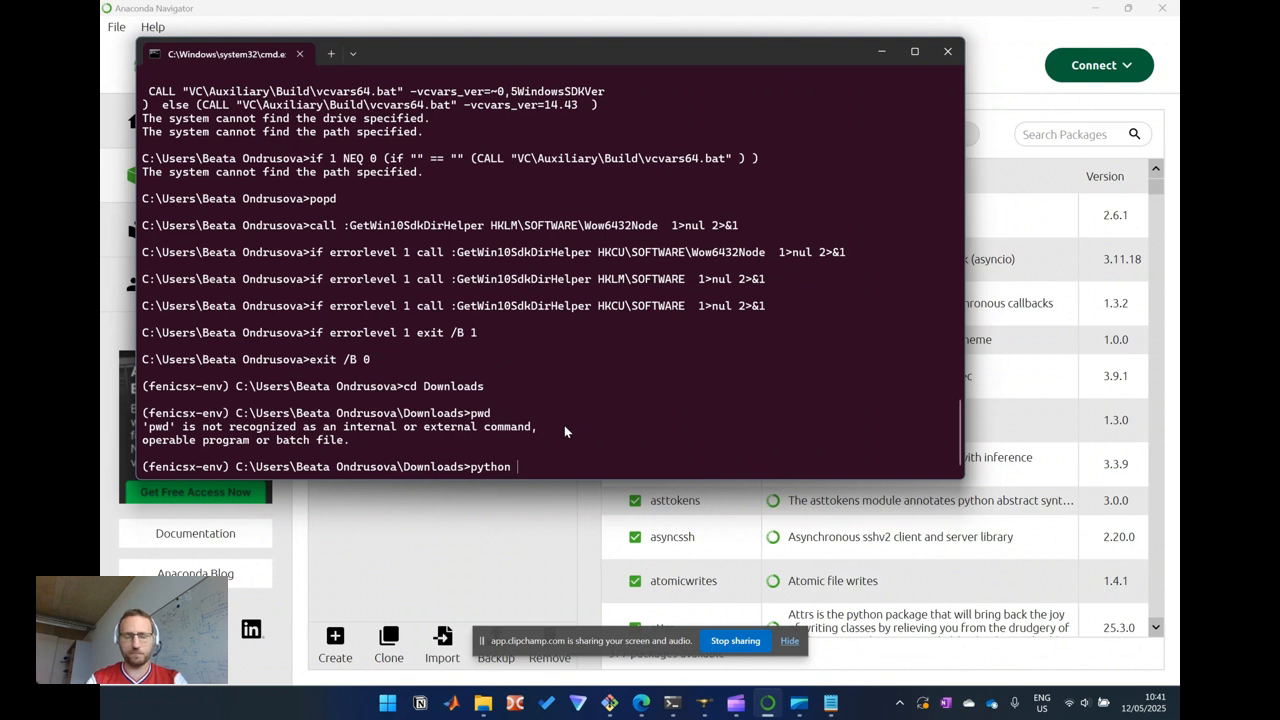
pyautogui.write(' extractMesh.py')
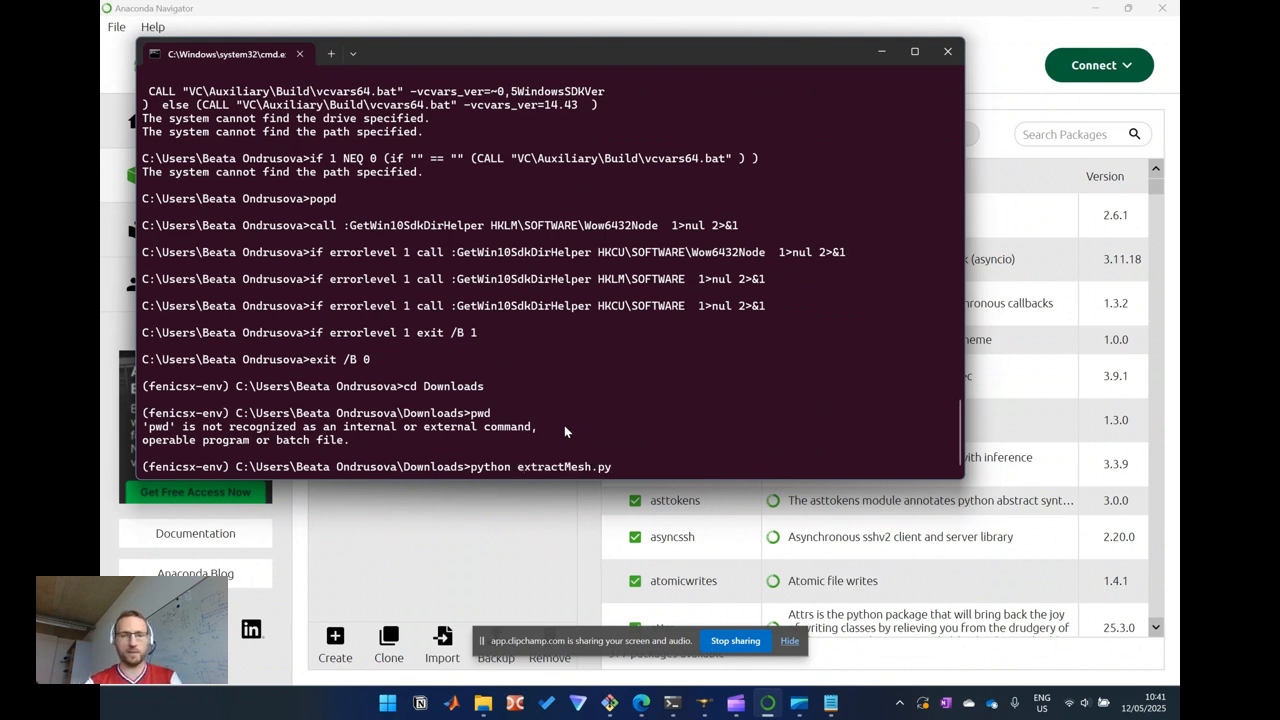
pyautogui.press('Return')
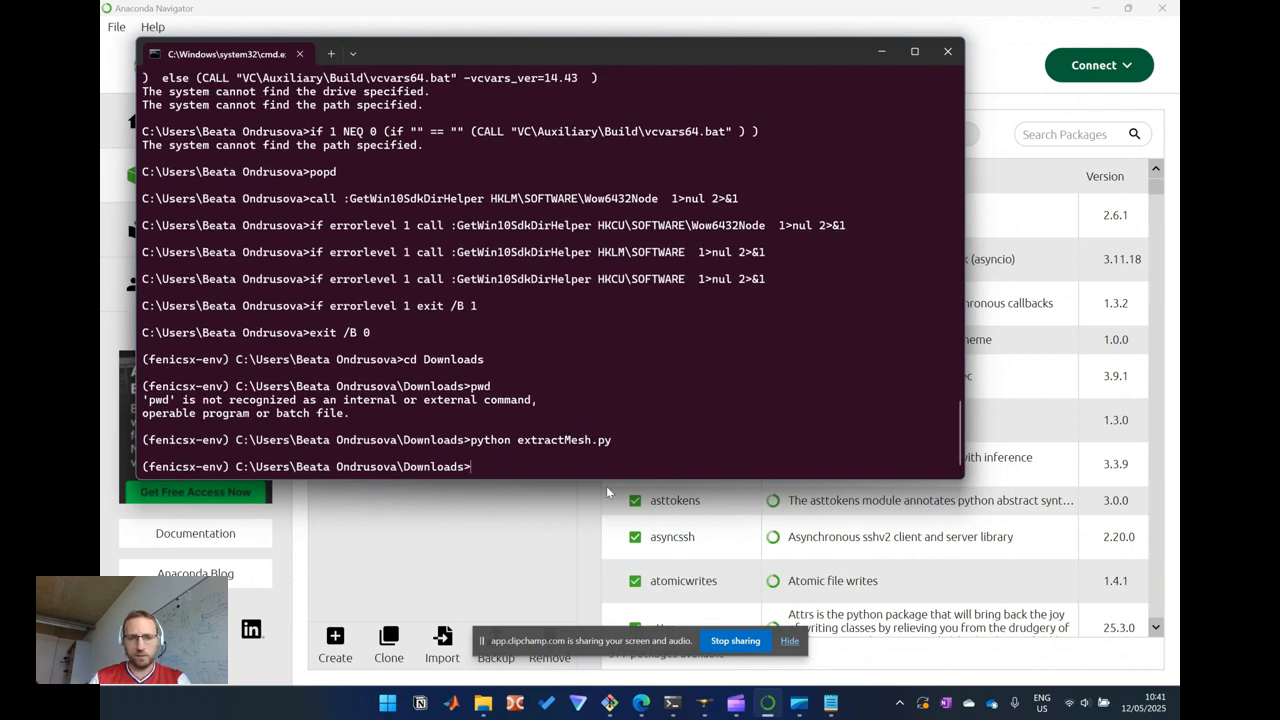
# Check the generated Domain and Domain_boundary .h5 and .xdmf files in File Explorer's Downloads folder, and return to SALOME
pyautogui.click(490, 704)
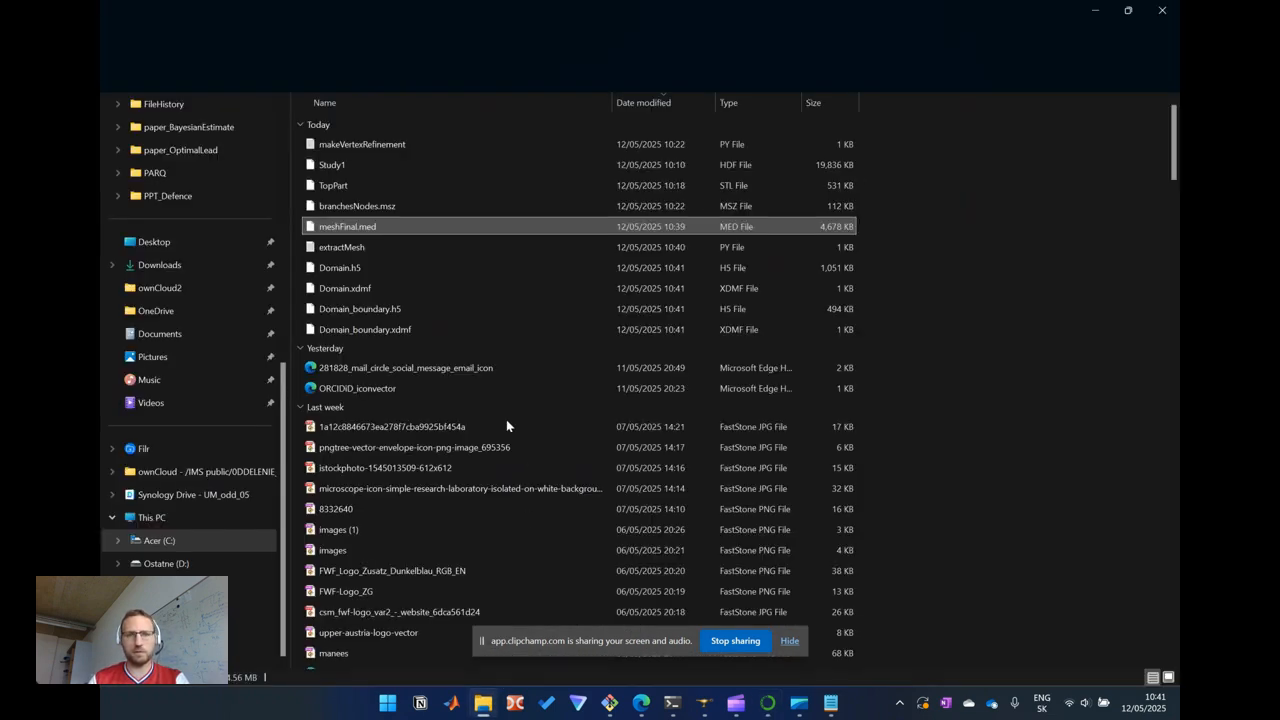
pyautogui.click(365, 289)
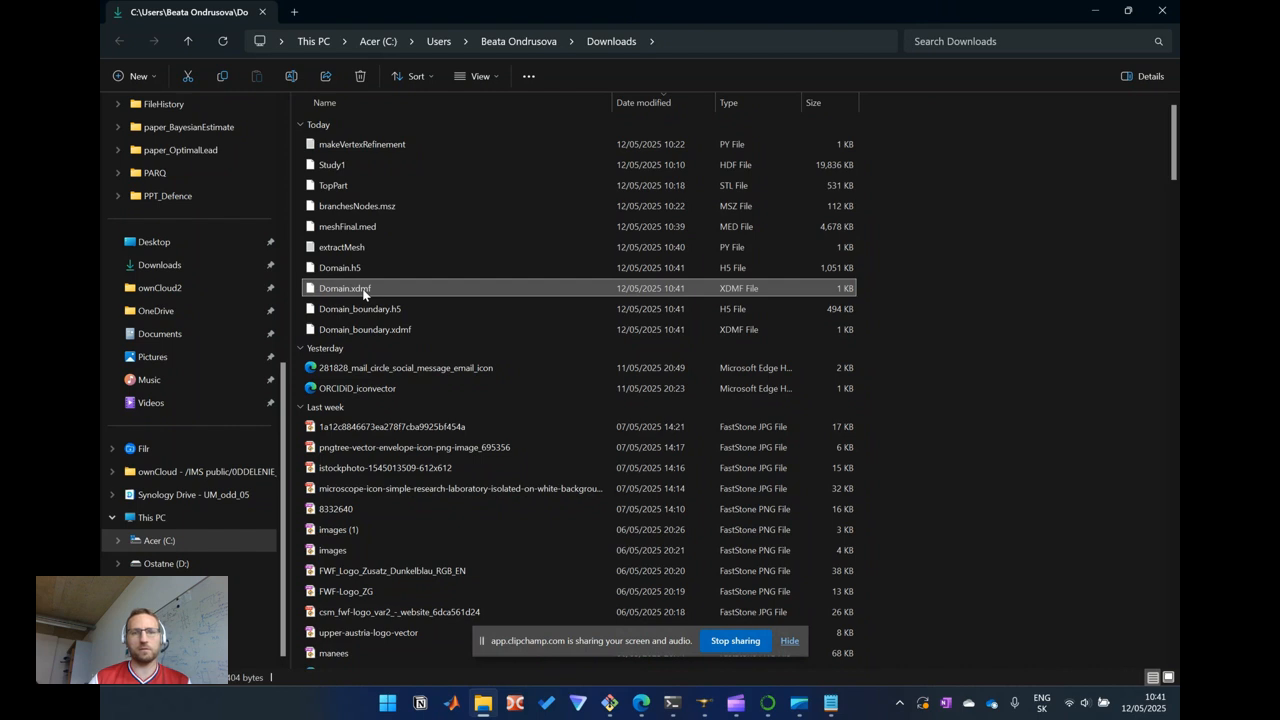
pyautogui.click(359, 267)
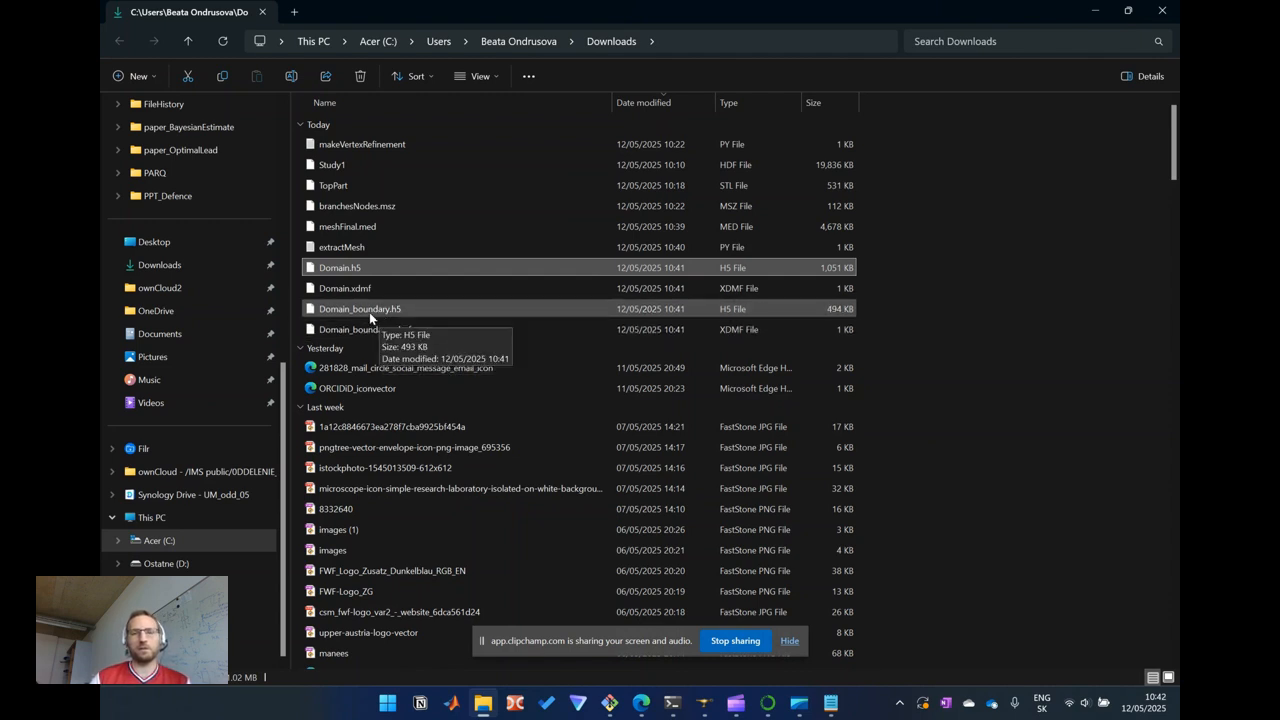
pyautogui.click(350, 288)
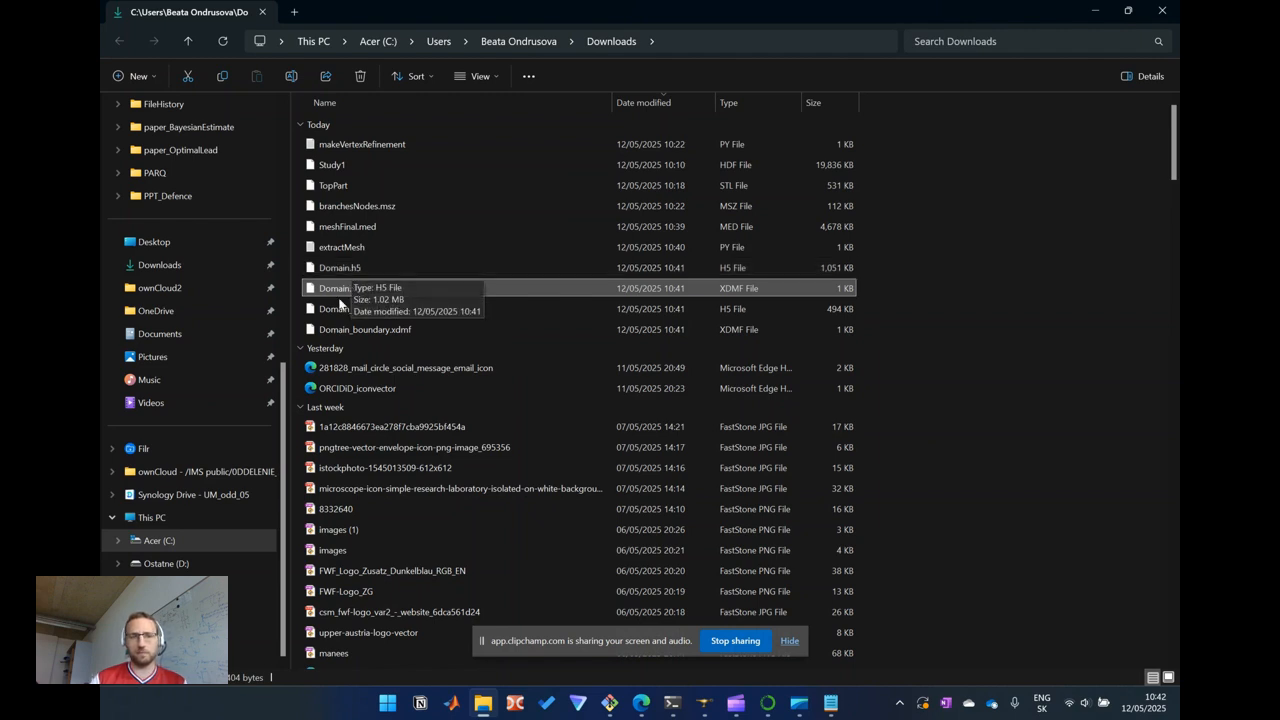
pyautogui.click(373, 308)
pyautogui.click(373, 330)
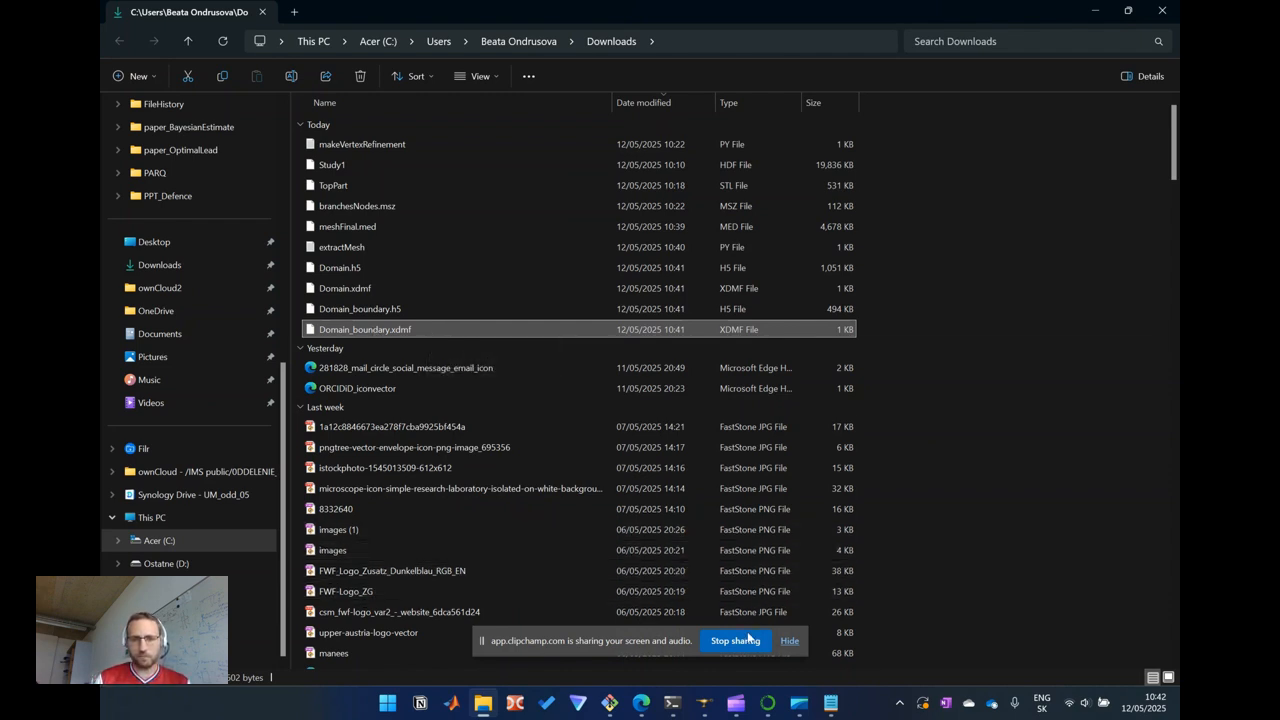
pyautogui.click(707, 703)
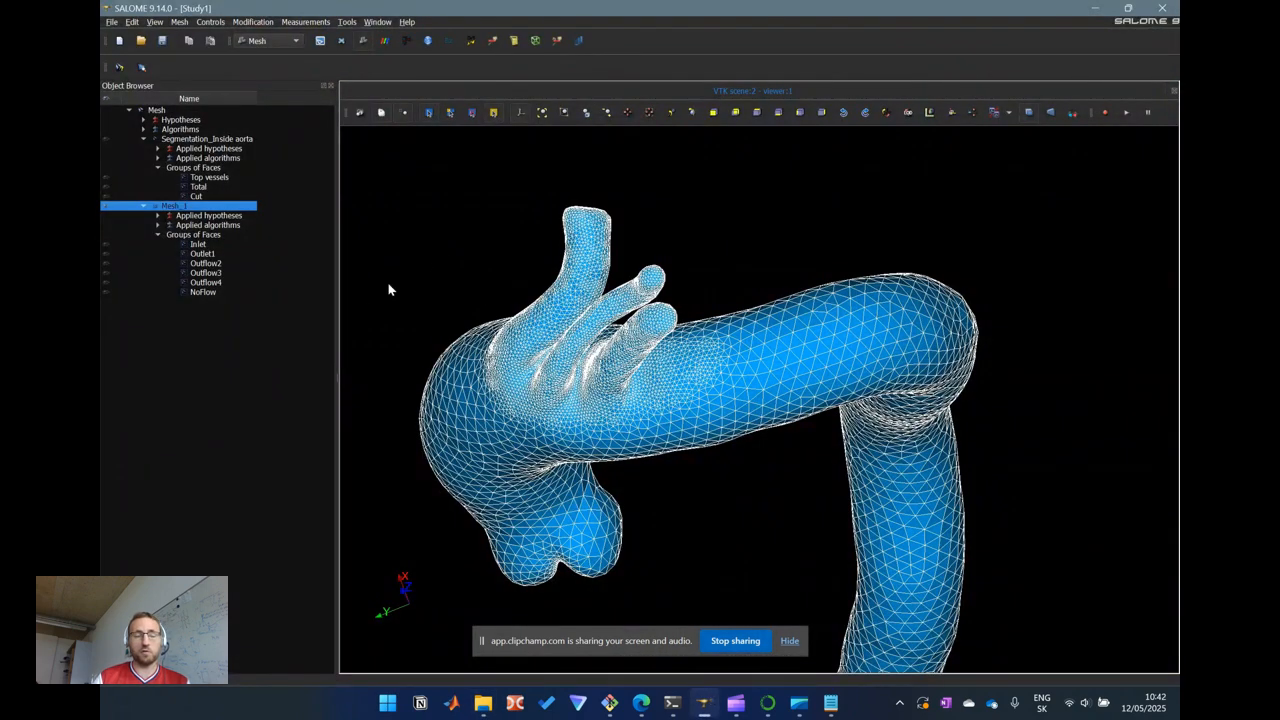